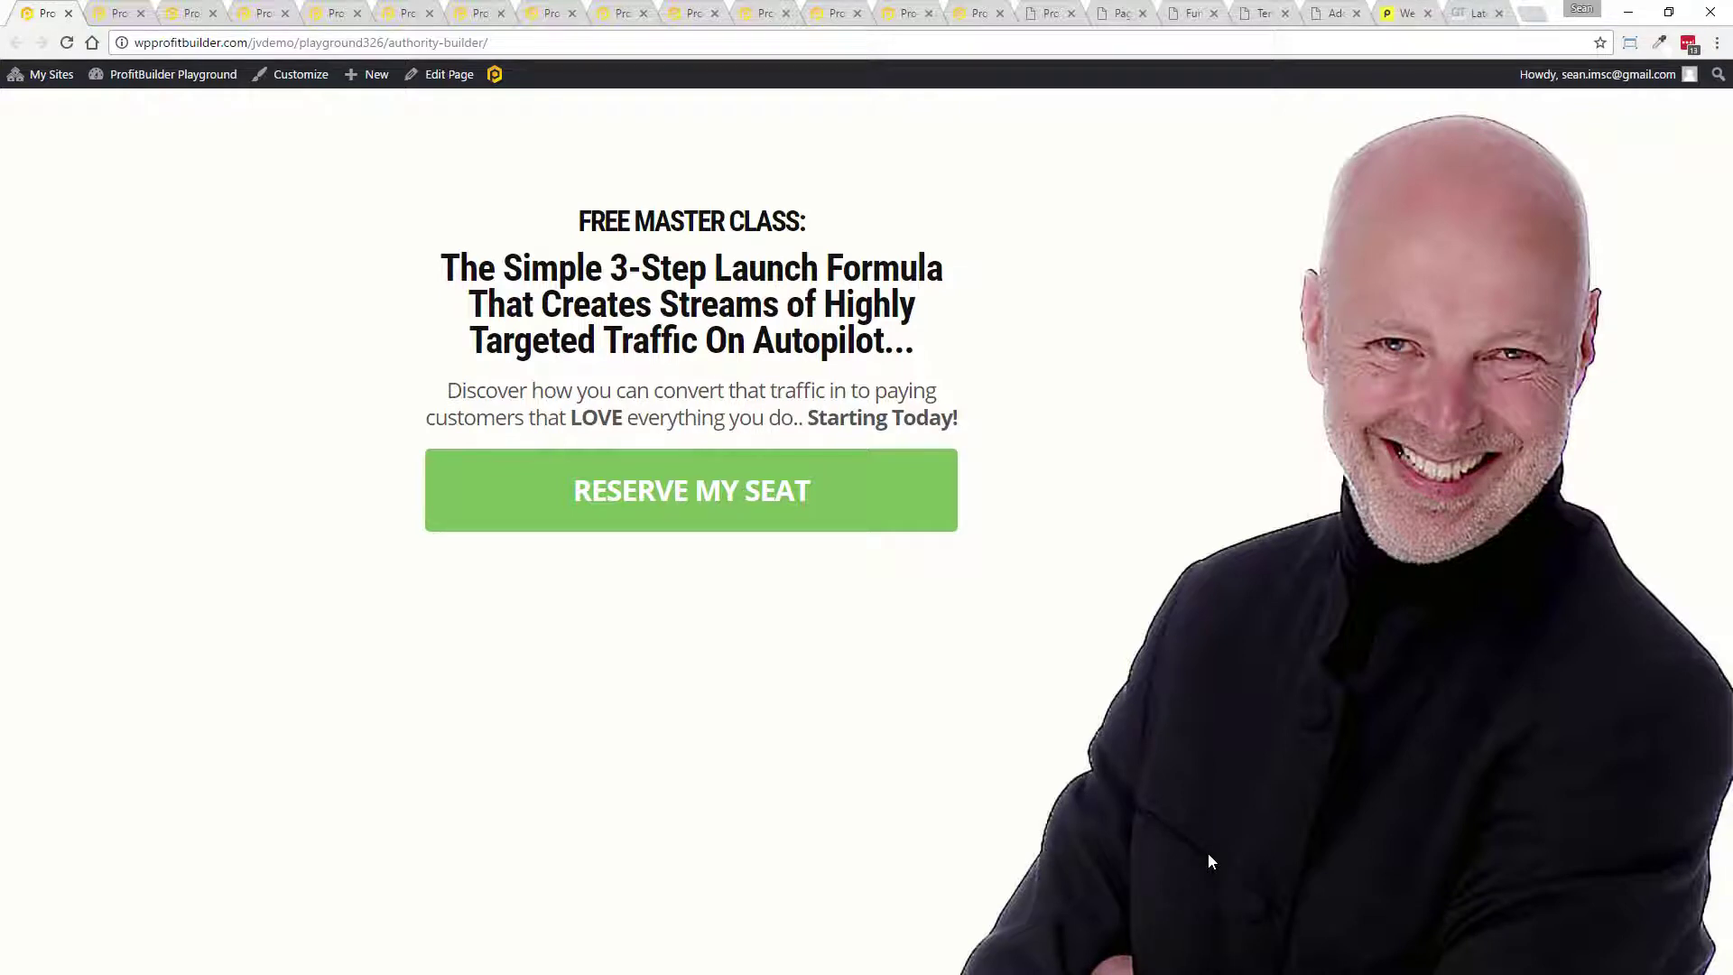
- Preview the Authority Builder page's sign-up pop-up, then check the page layout at the 768 × 1024 iPad size and restore the full-size window
left_click(637, 516)
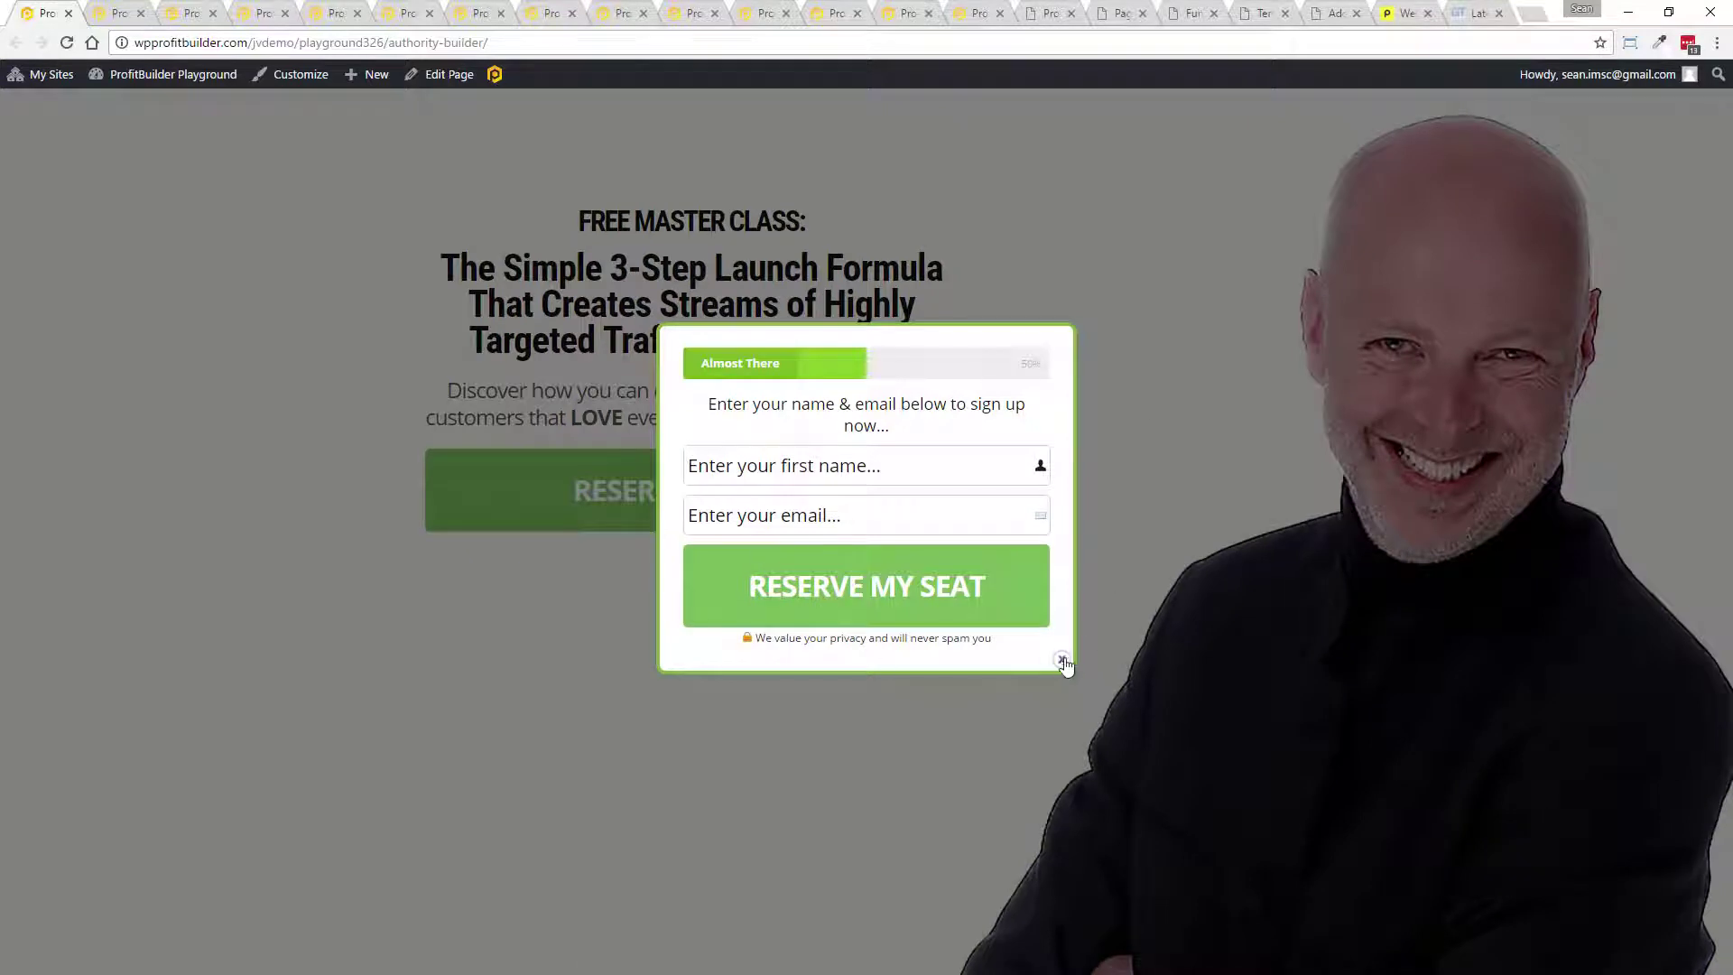
left_click(1061, 660)
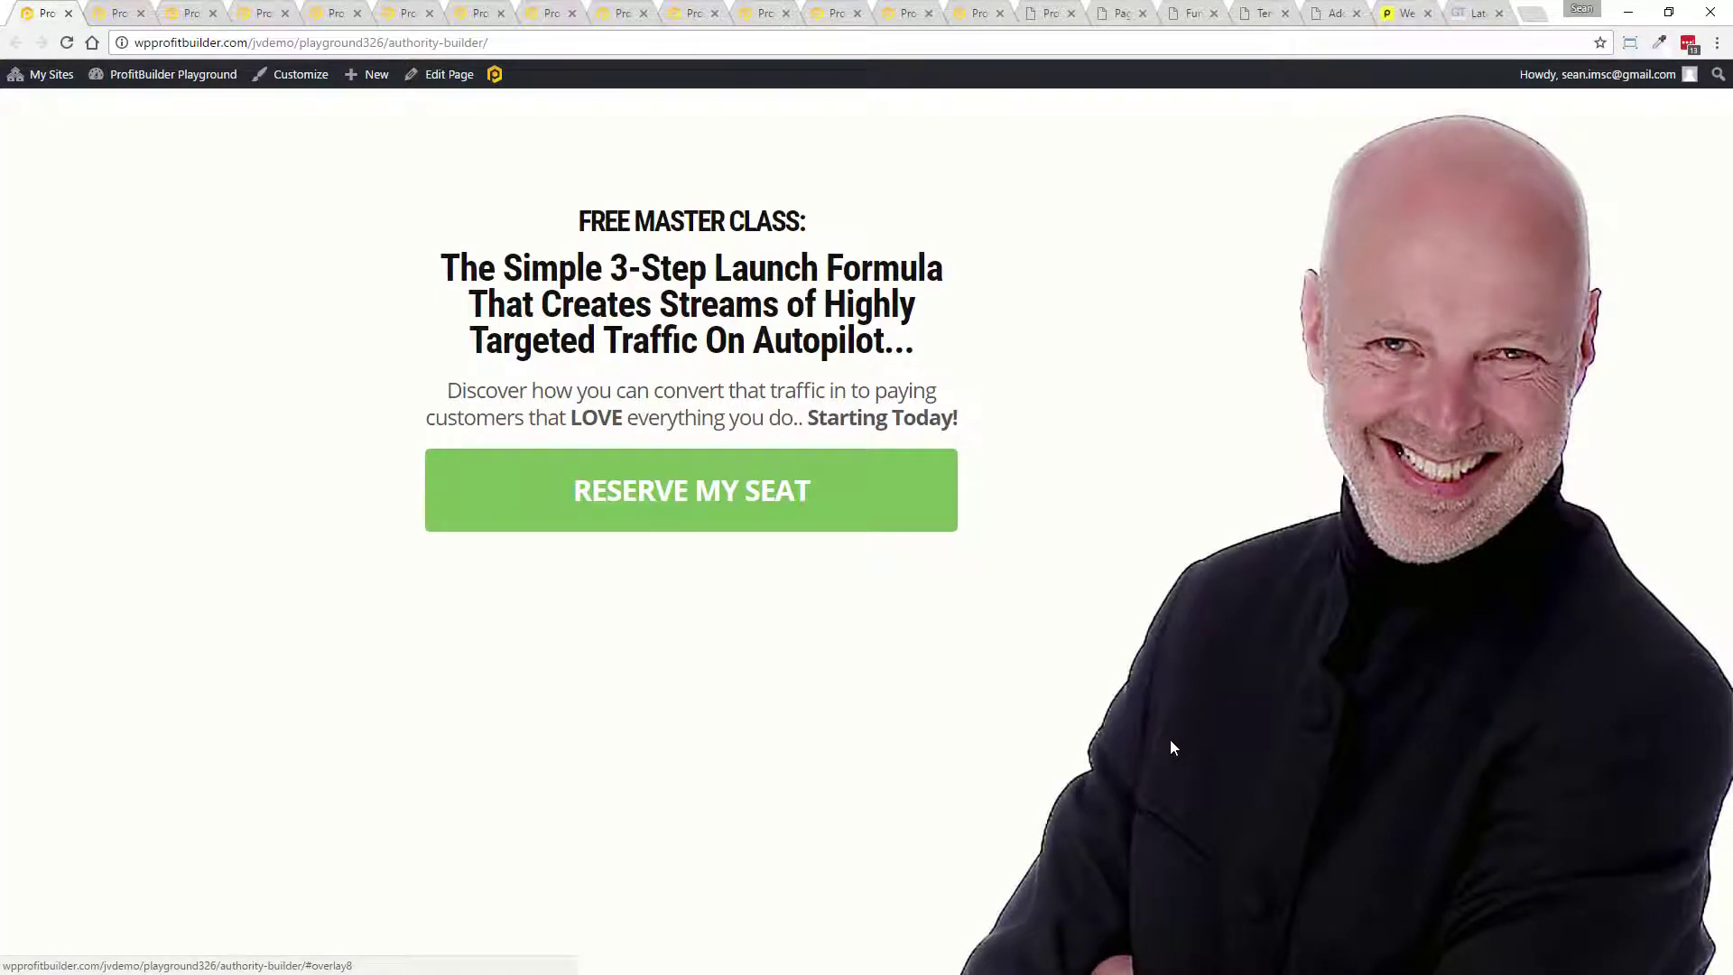
left_click(1629, 46)
scroll(1480, 524, "down", 3)
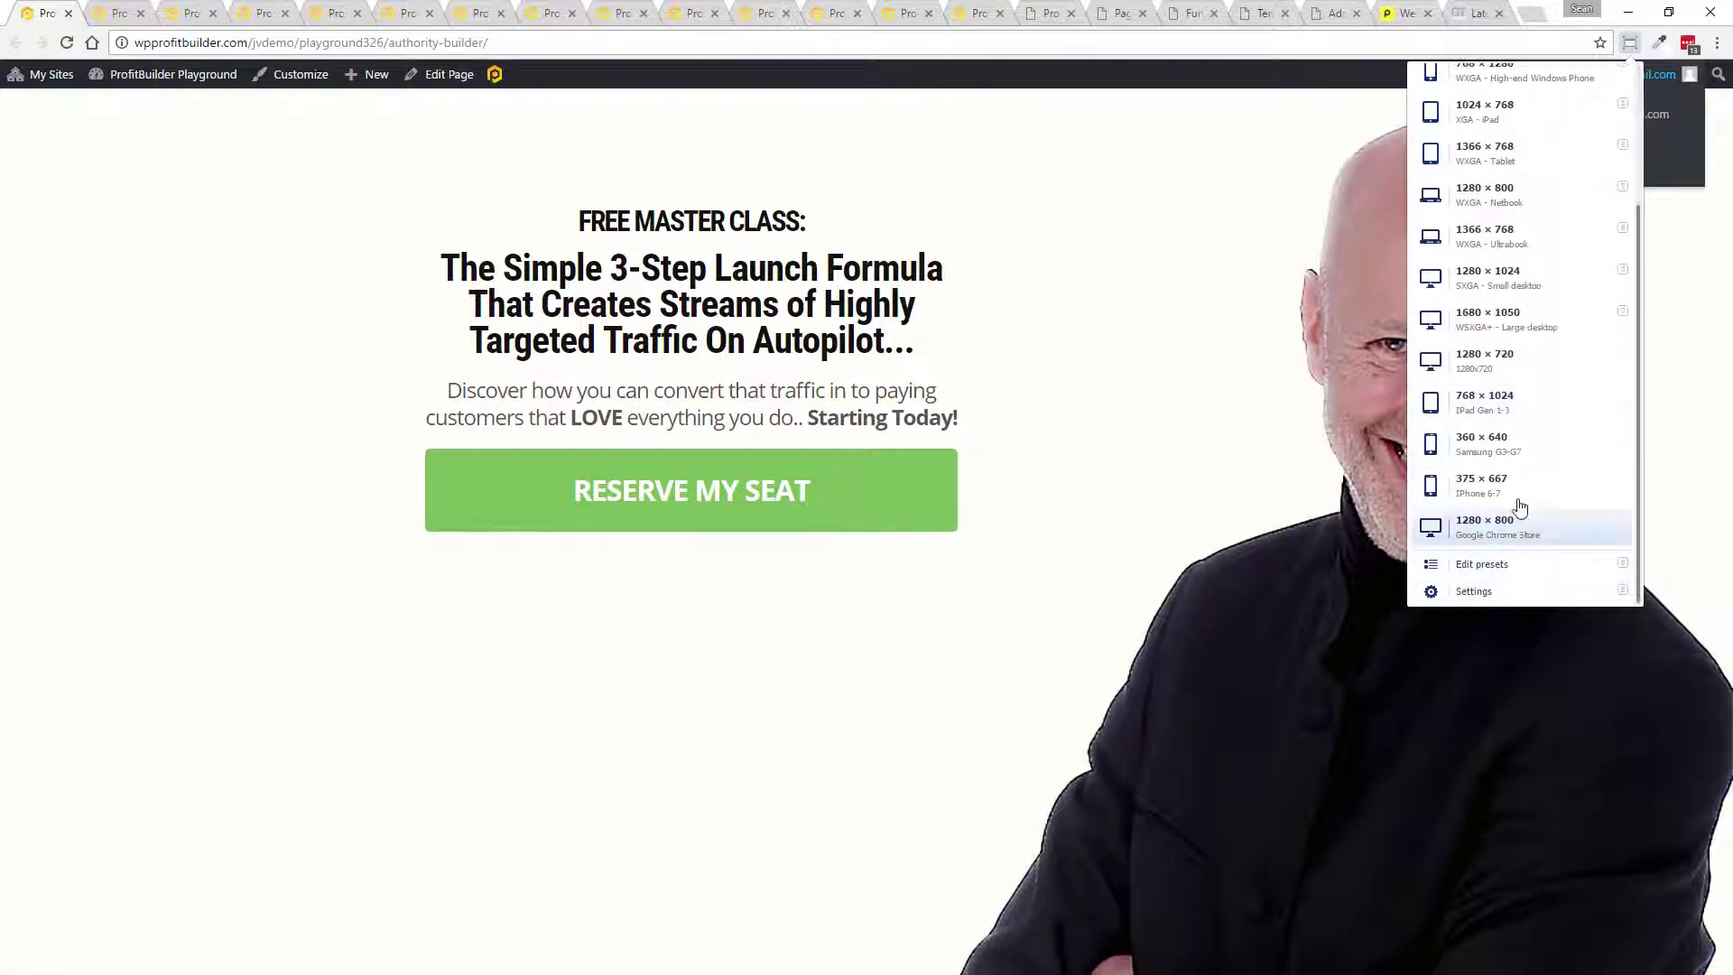
left_click(1516, 402)
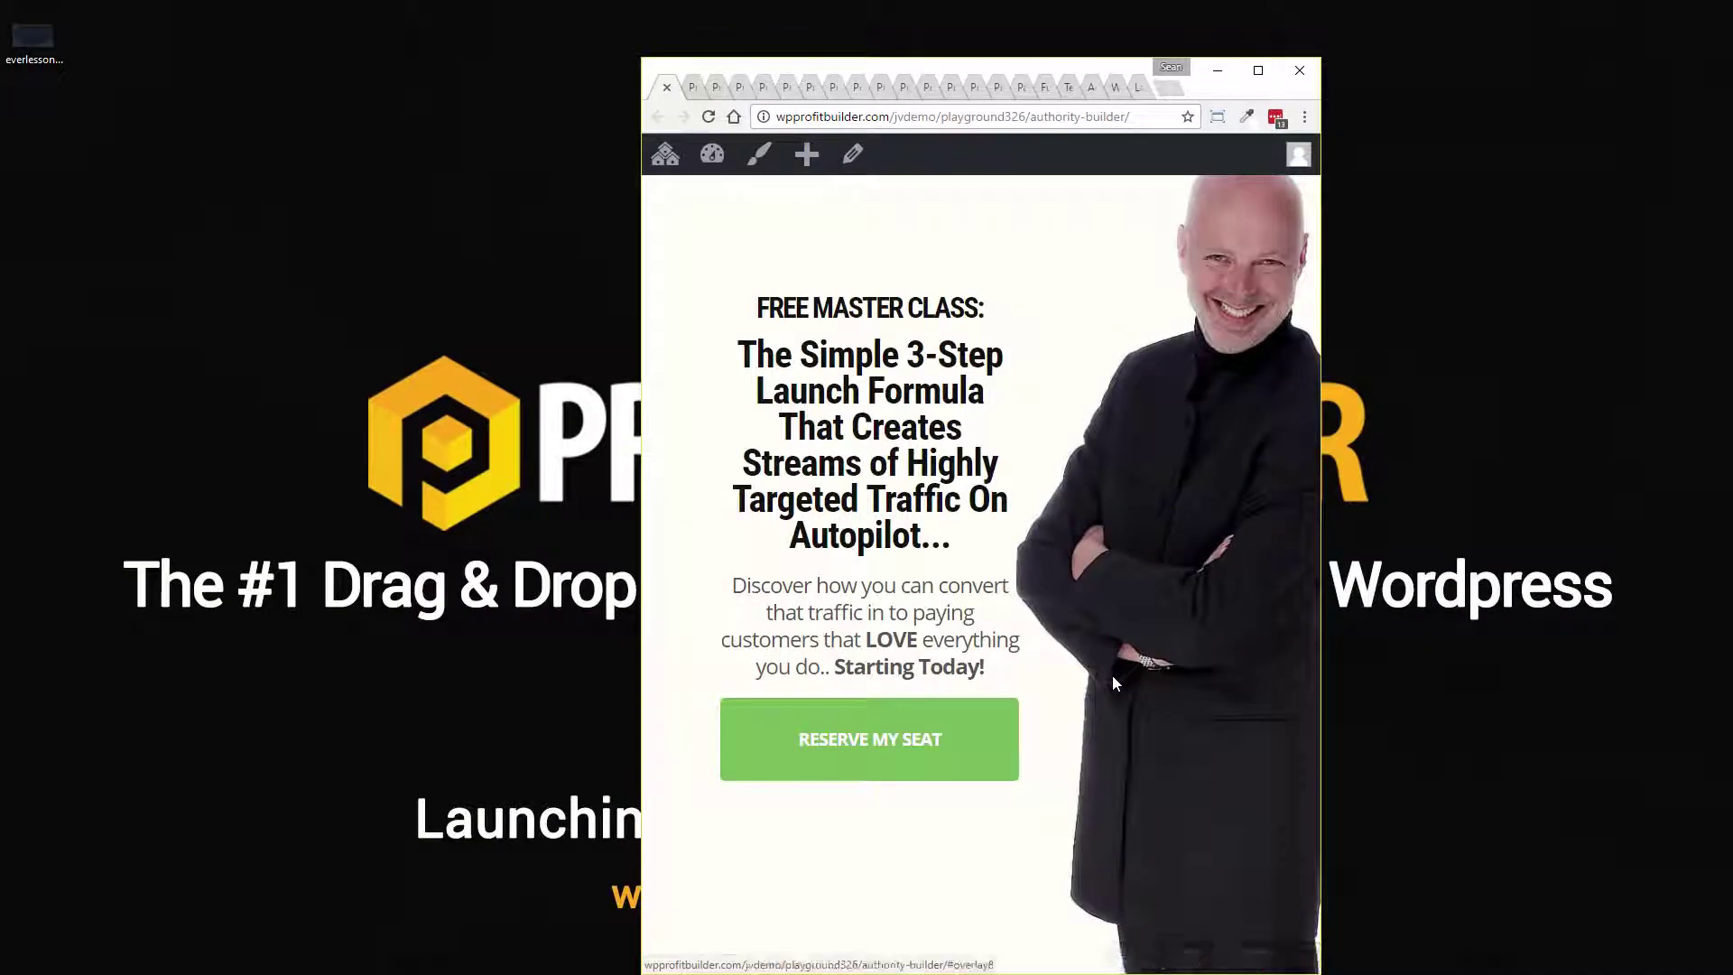
left_click(1258, 70)
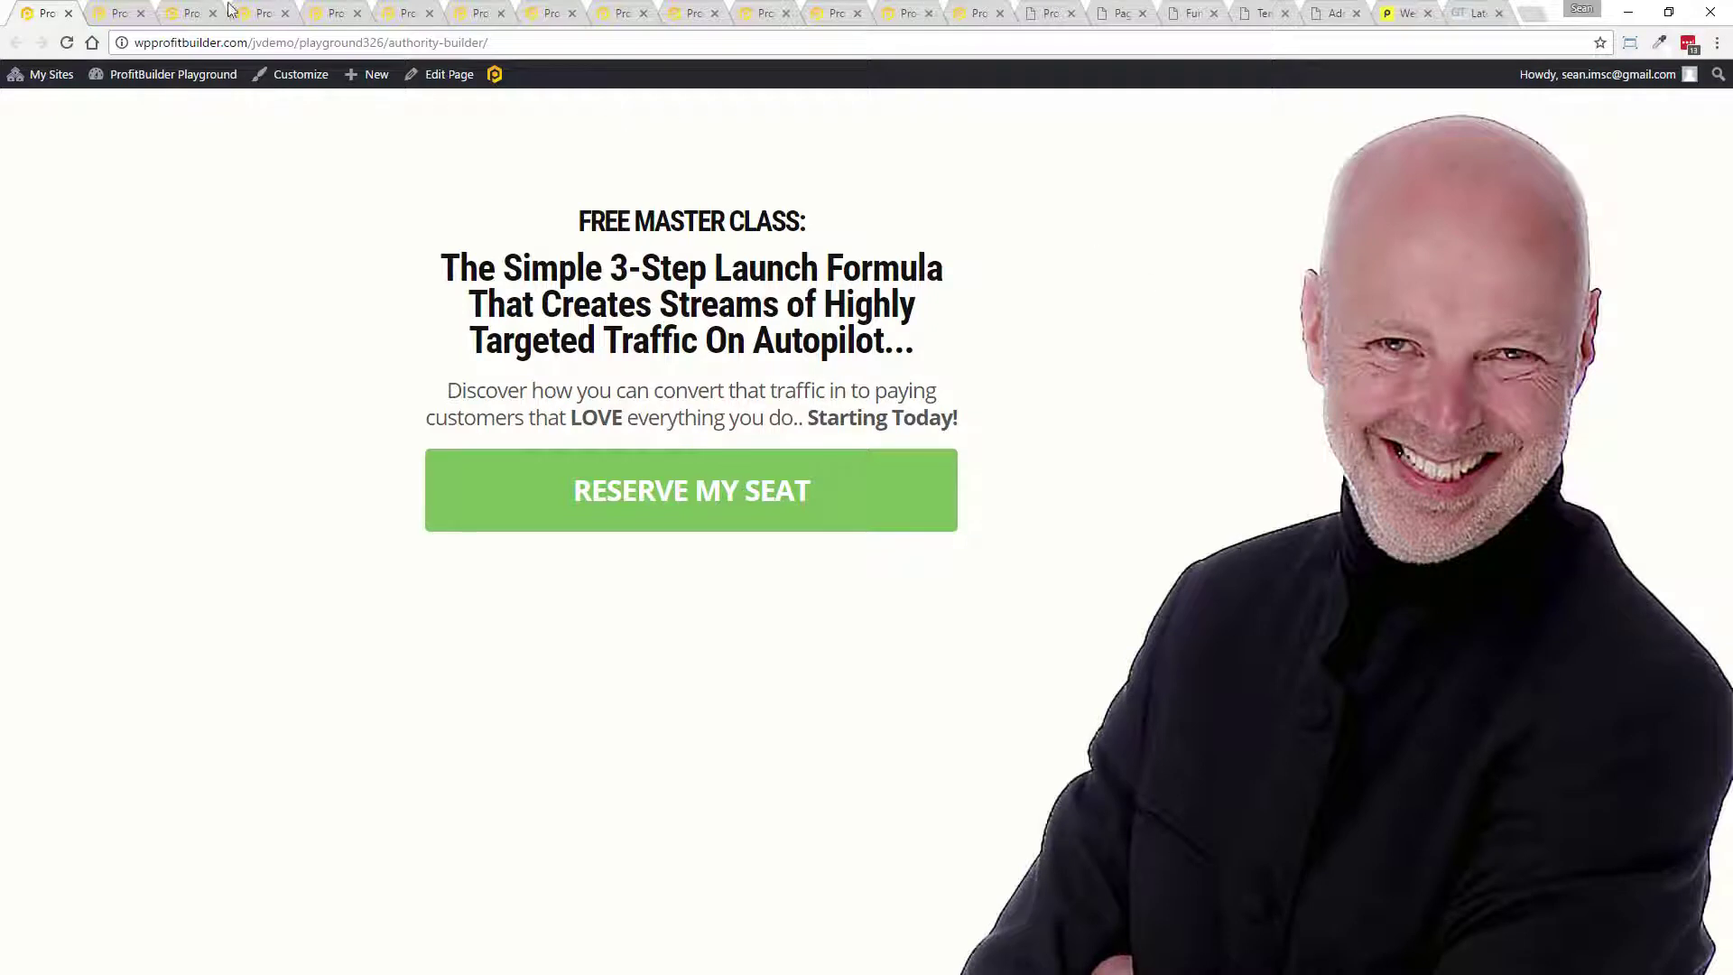
- Examine the Hungry Leads sales page from its header through the benefit sections to the closing call to action
left_click(122, 15)
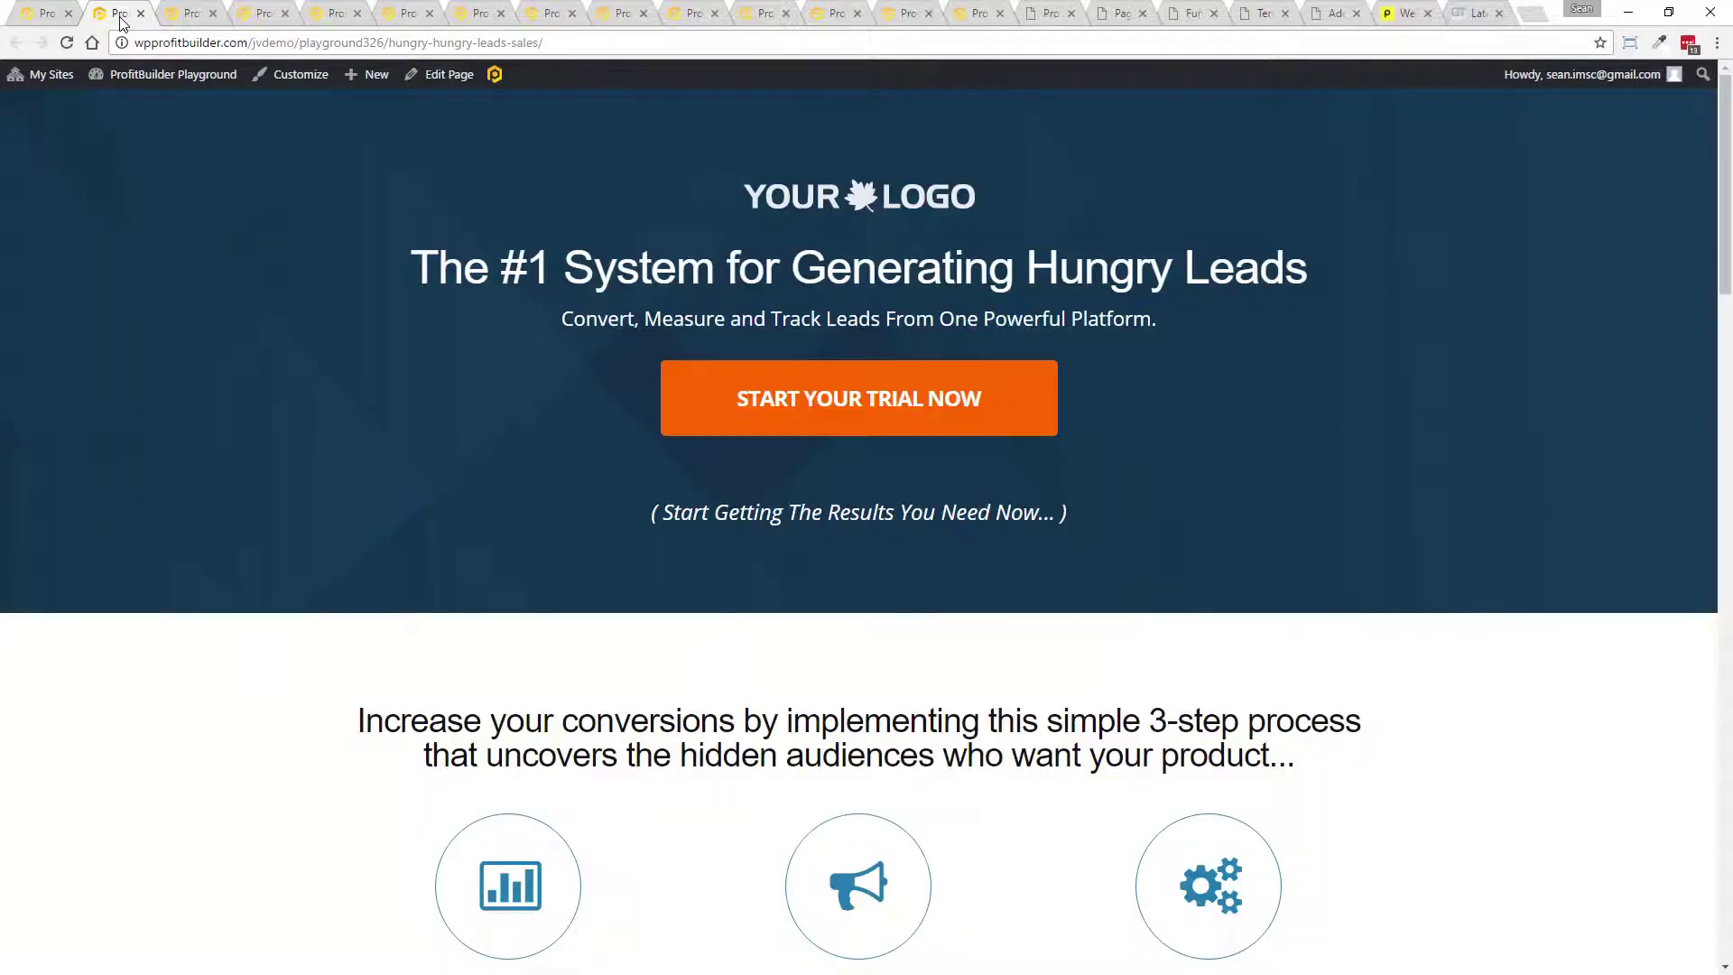
scroll(184, 501, "down", 15)
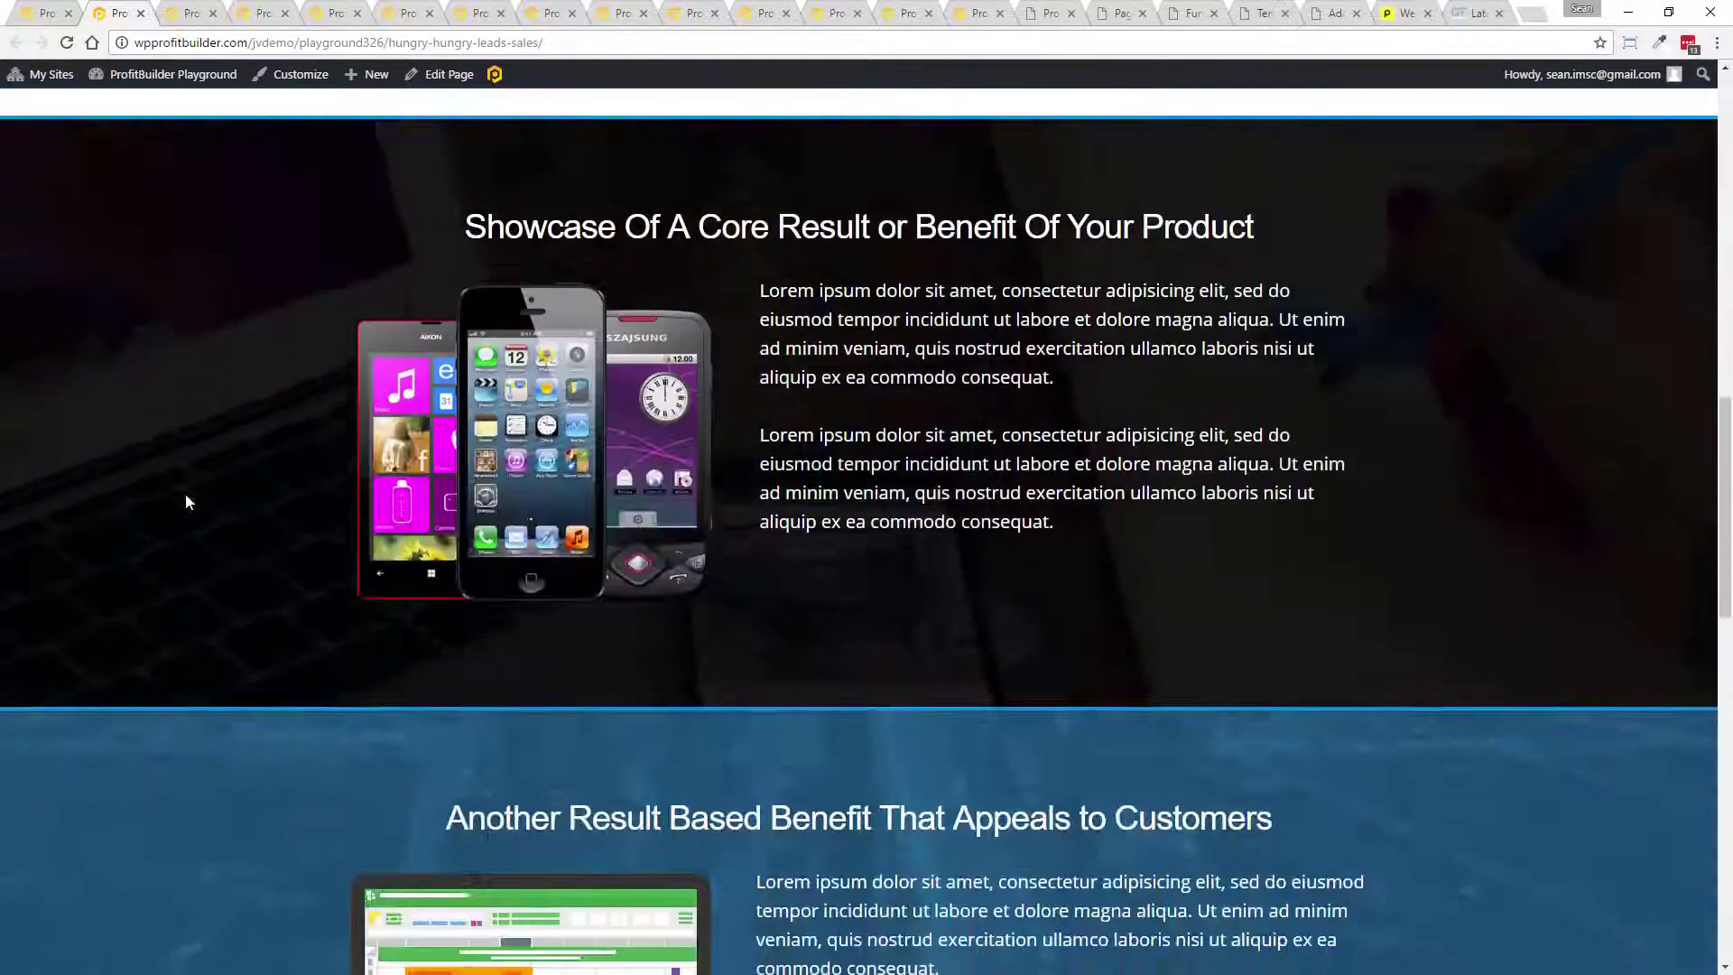
scroll(186, 502, "down", 10)
scroll(197, 507, "up", 20)
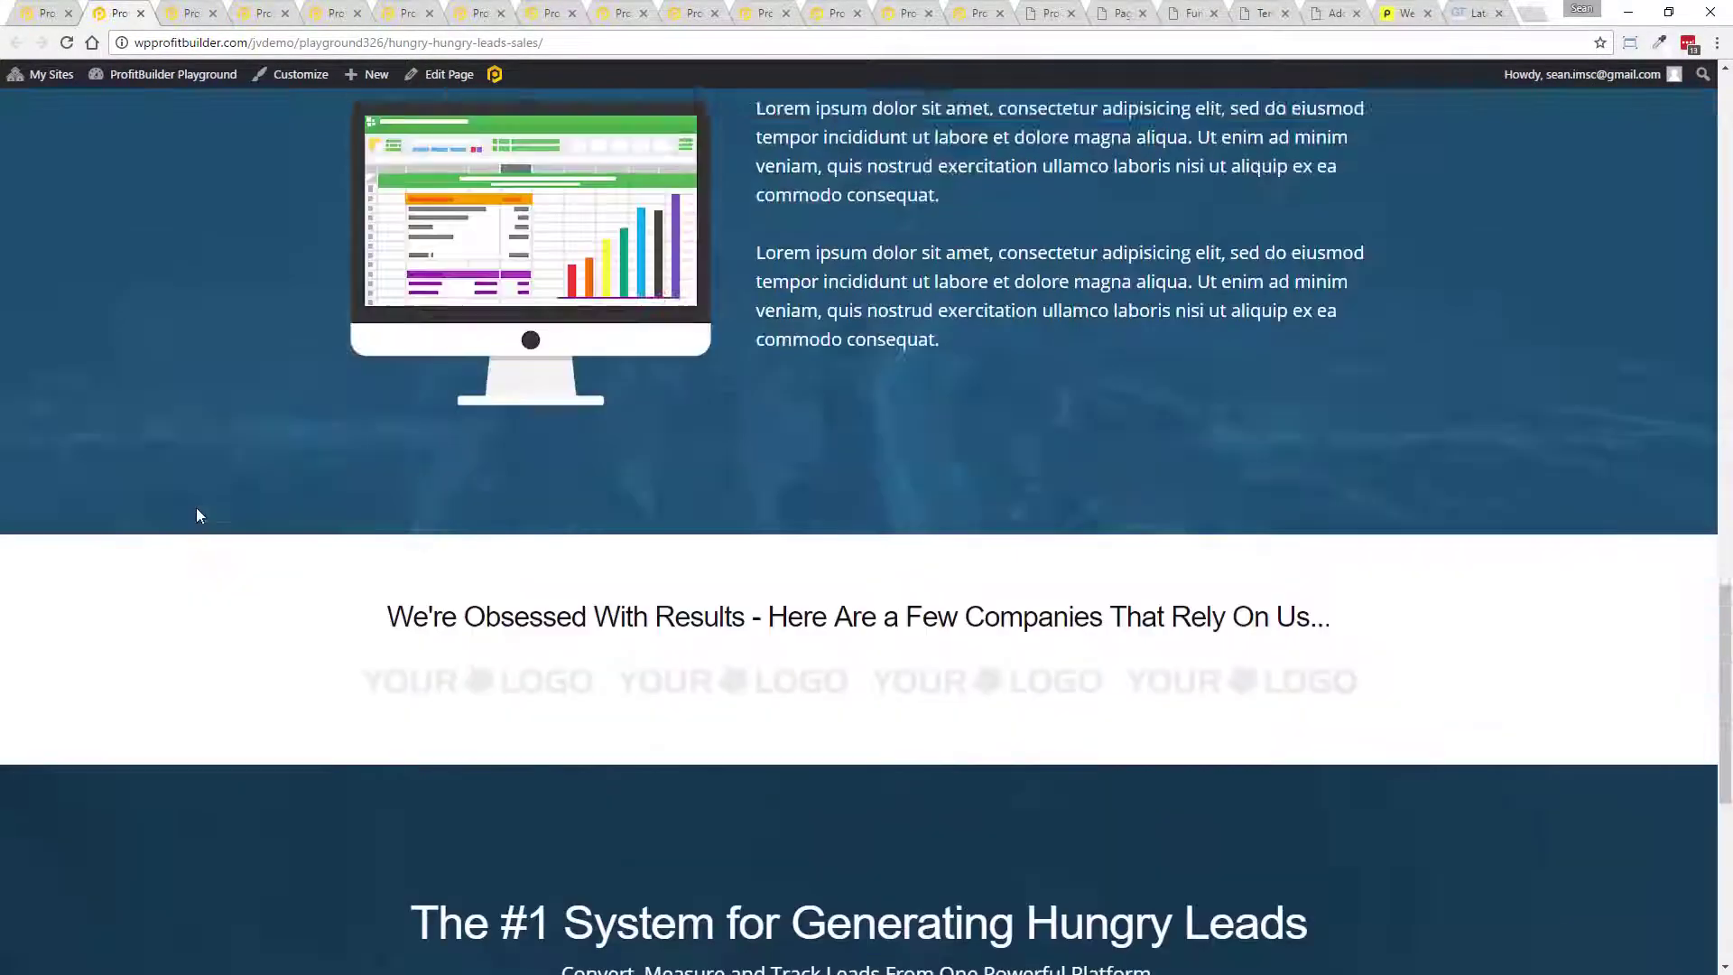
- Examine the contest video opt-in page with its sign-up pop-up closed, and the full-screen splash opt-in page with its countdown
left_click(189, 13)
left_click(1053, 644)
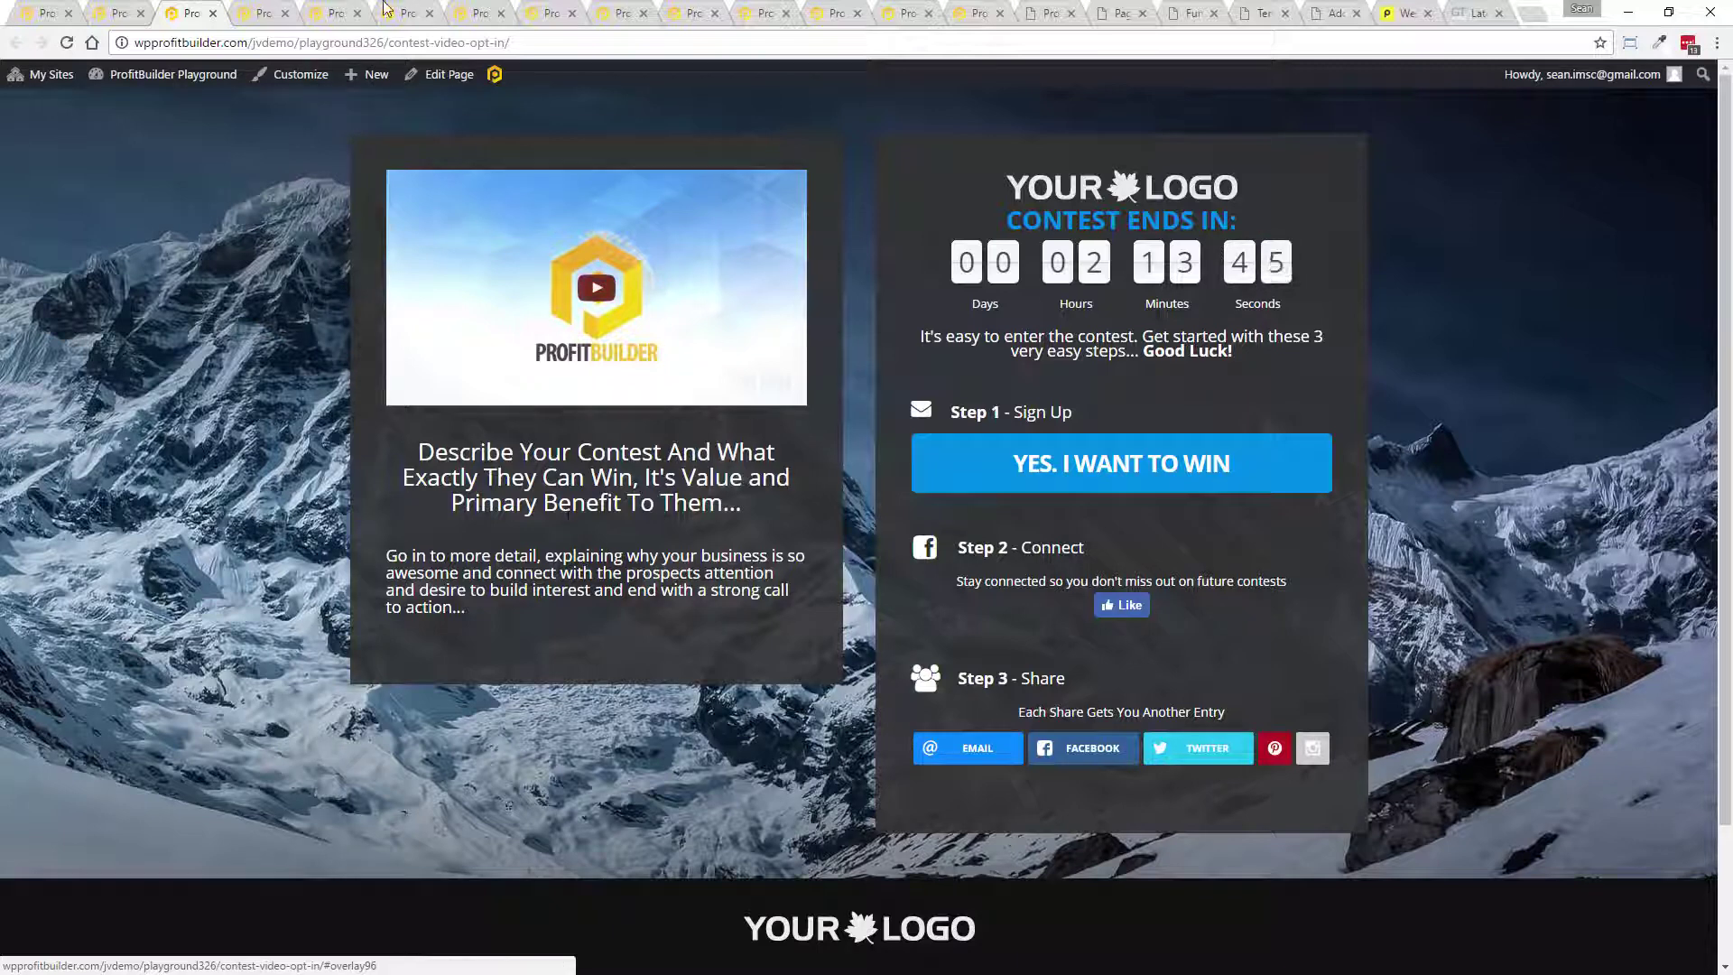
left_click(245, 18)
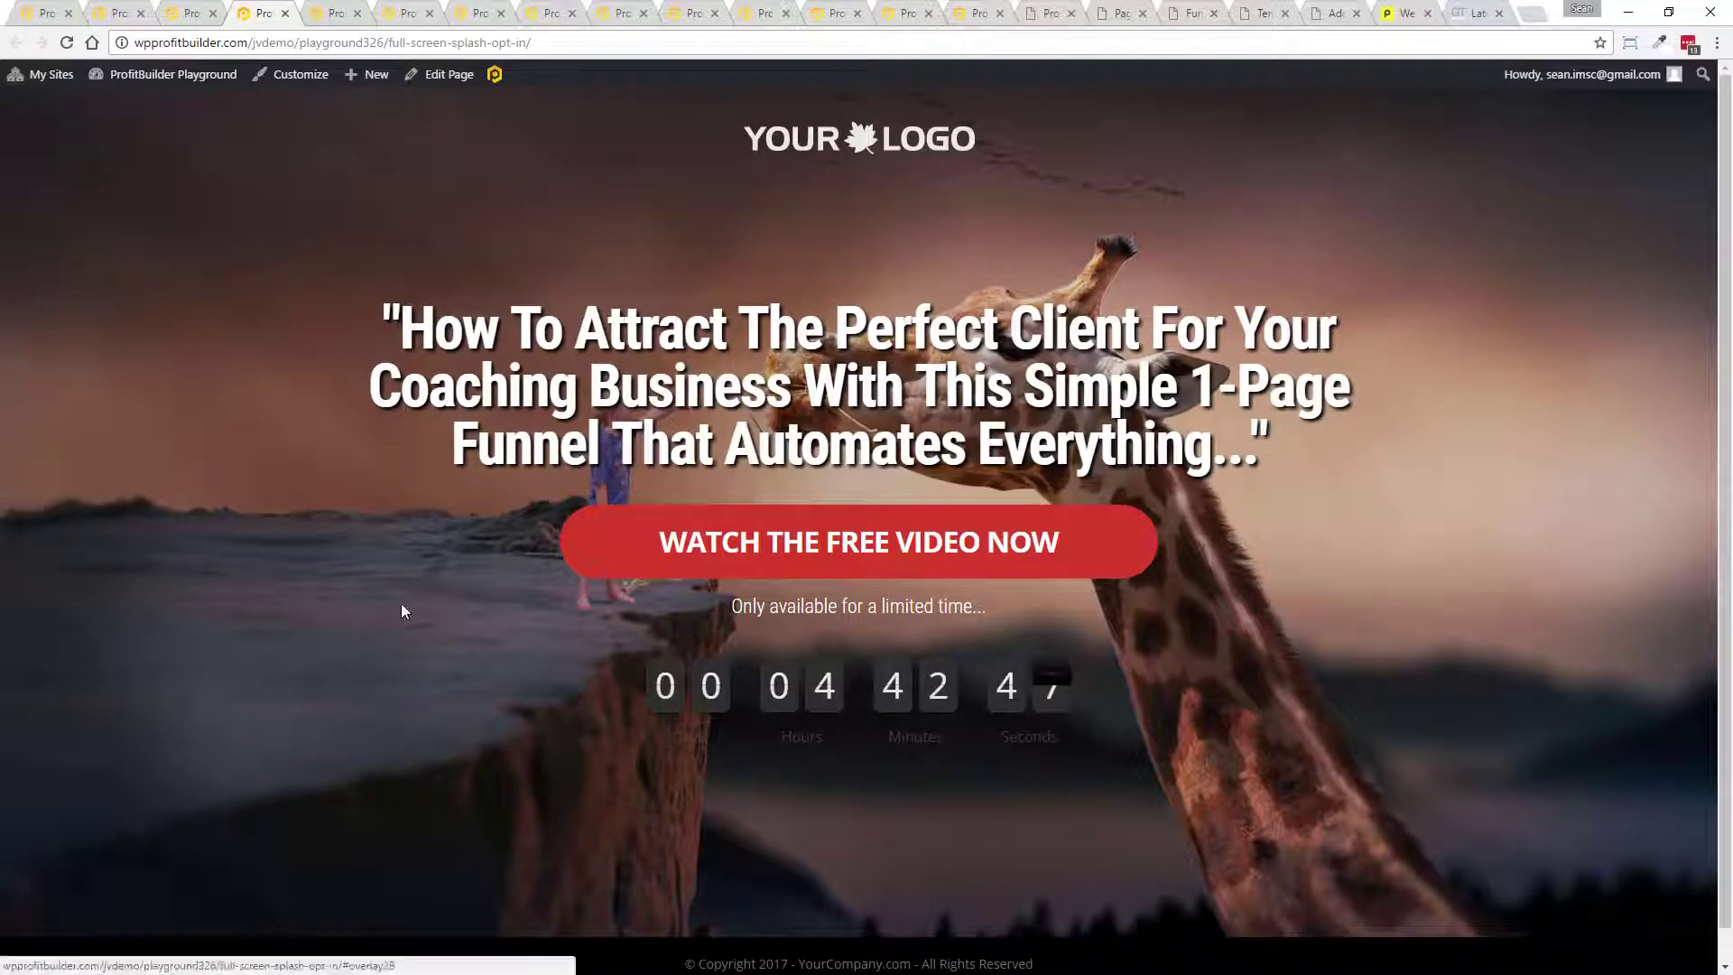
scroll(400, 603, "down", 1)
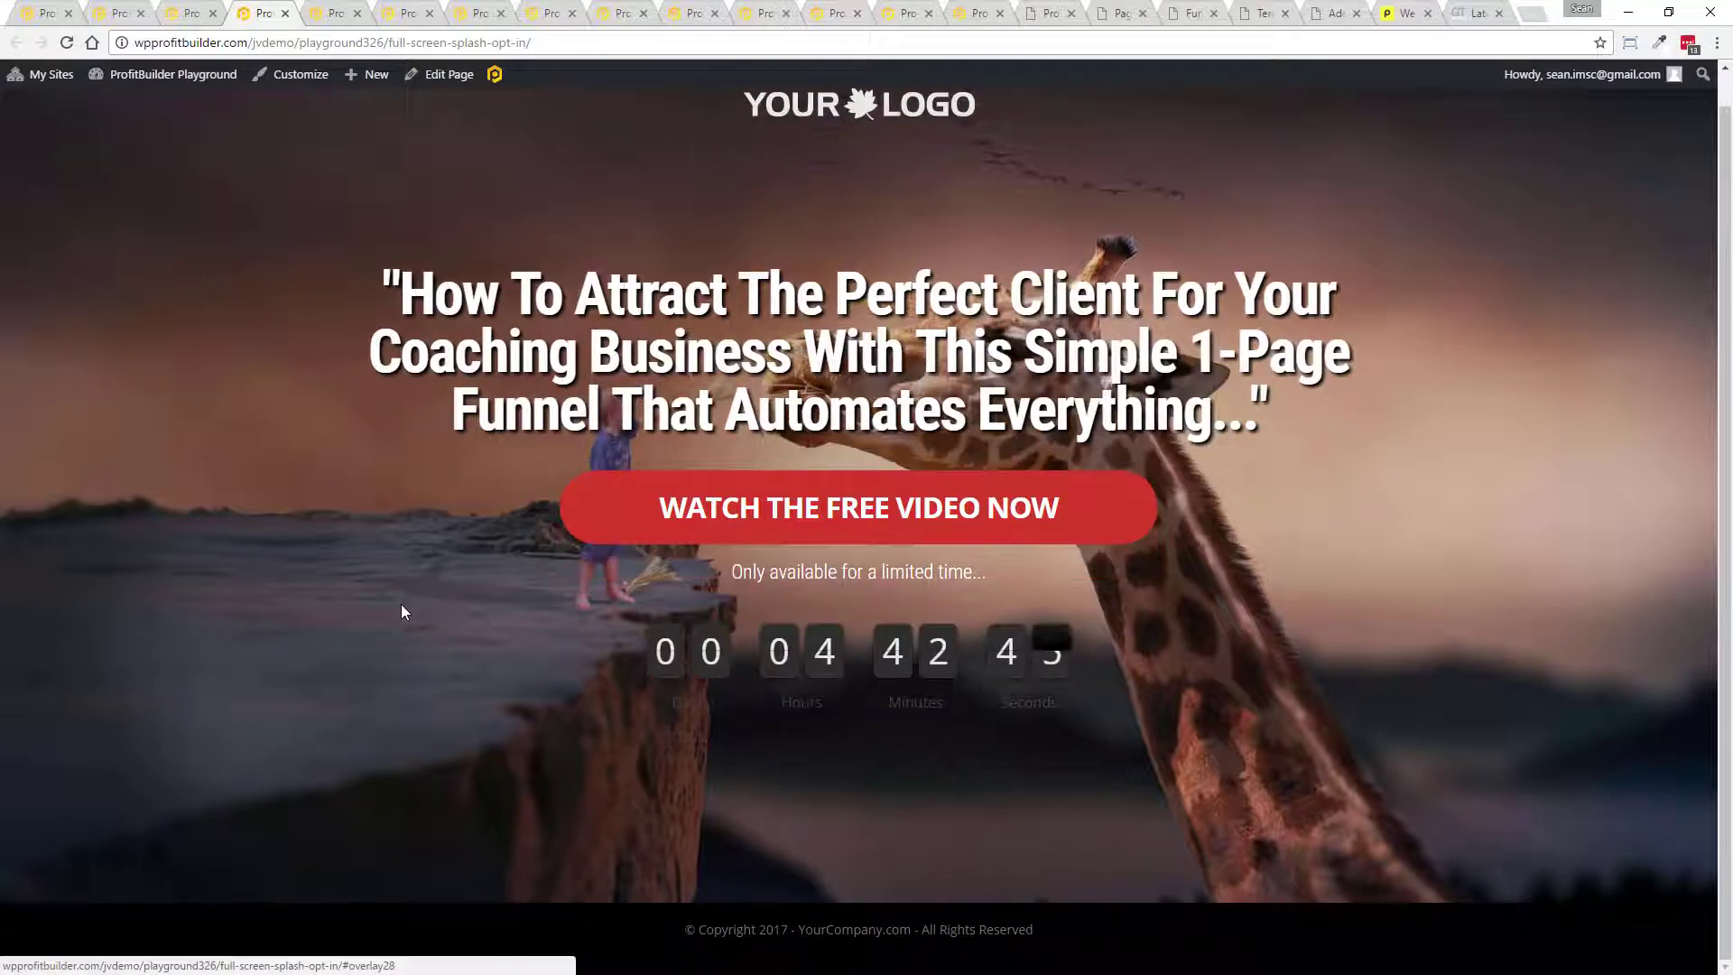
scroll(401, 604, "up", 1)
scroll(399, 603, "down", 1)
scroll(399, 612, "up", 1)
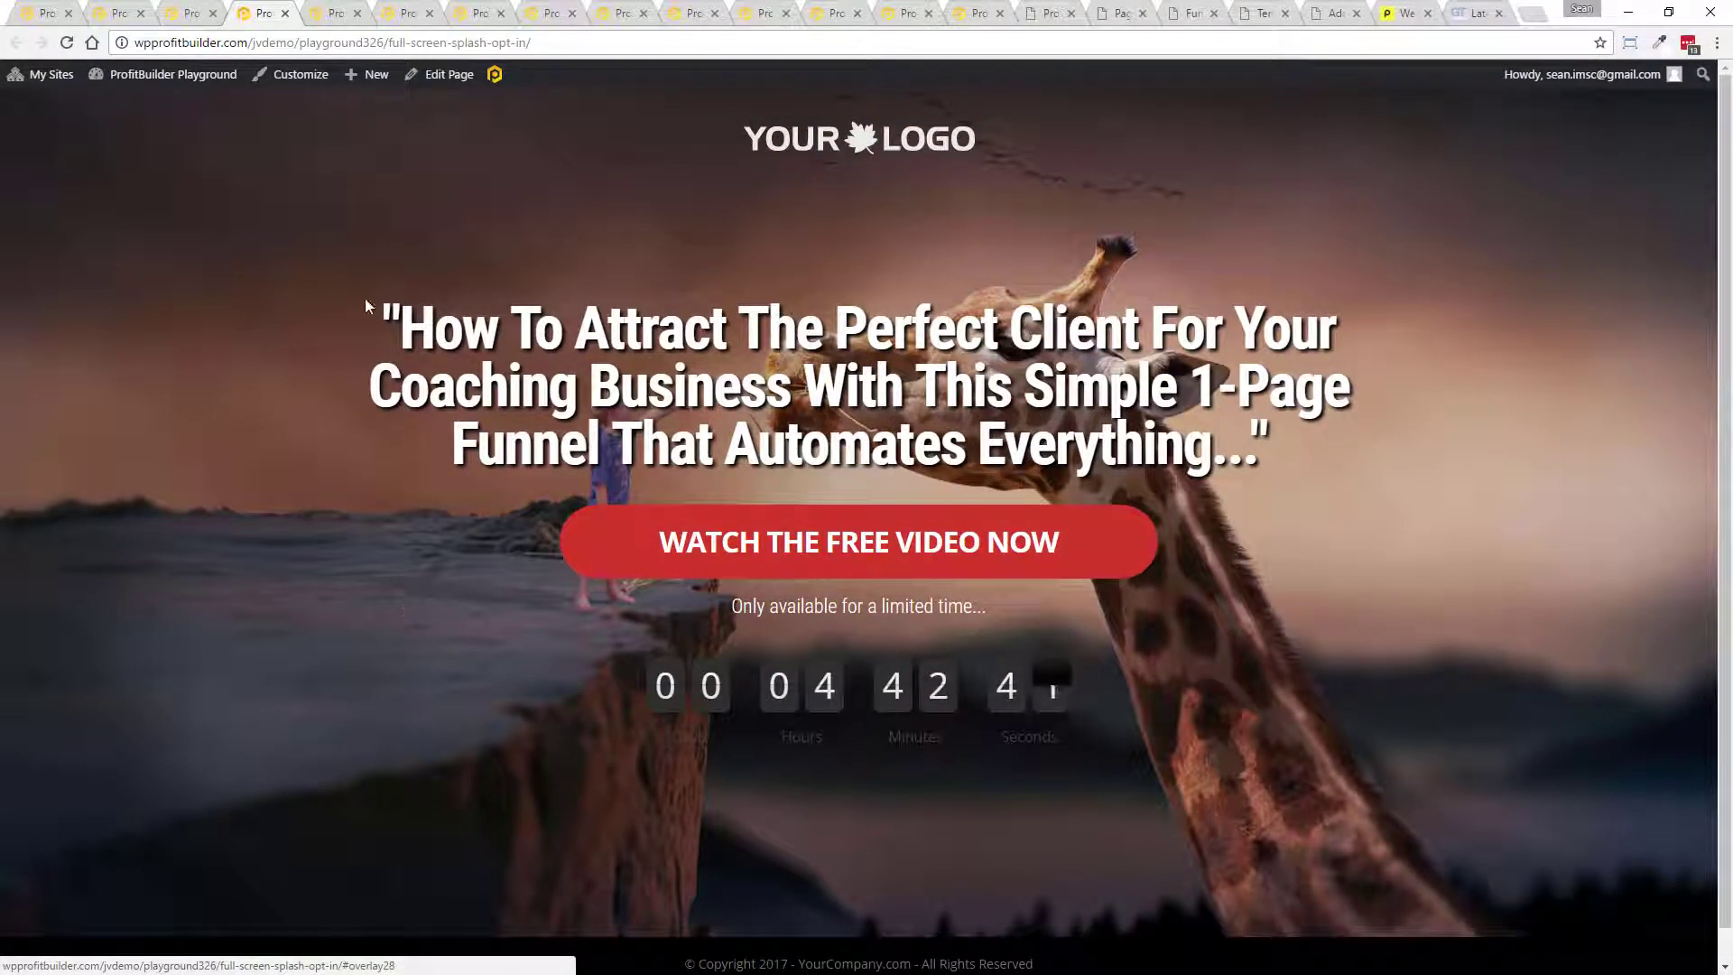
- Examine the gym landing homepage, including its parallax backgrounds, class carousel, newsletter form, pricing figures and footer
left_click(329, 16)
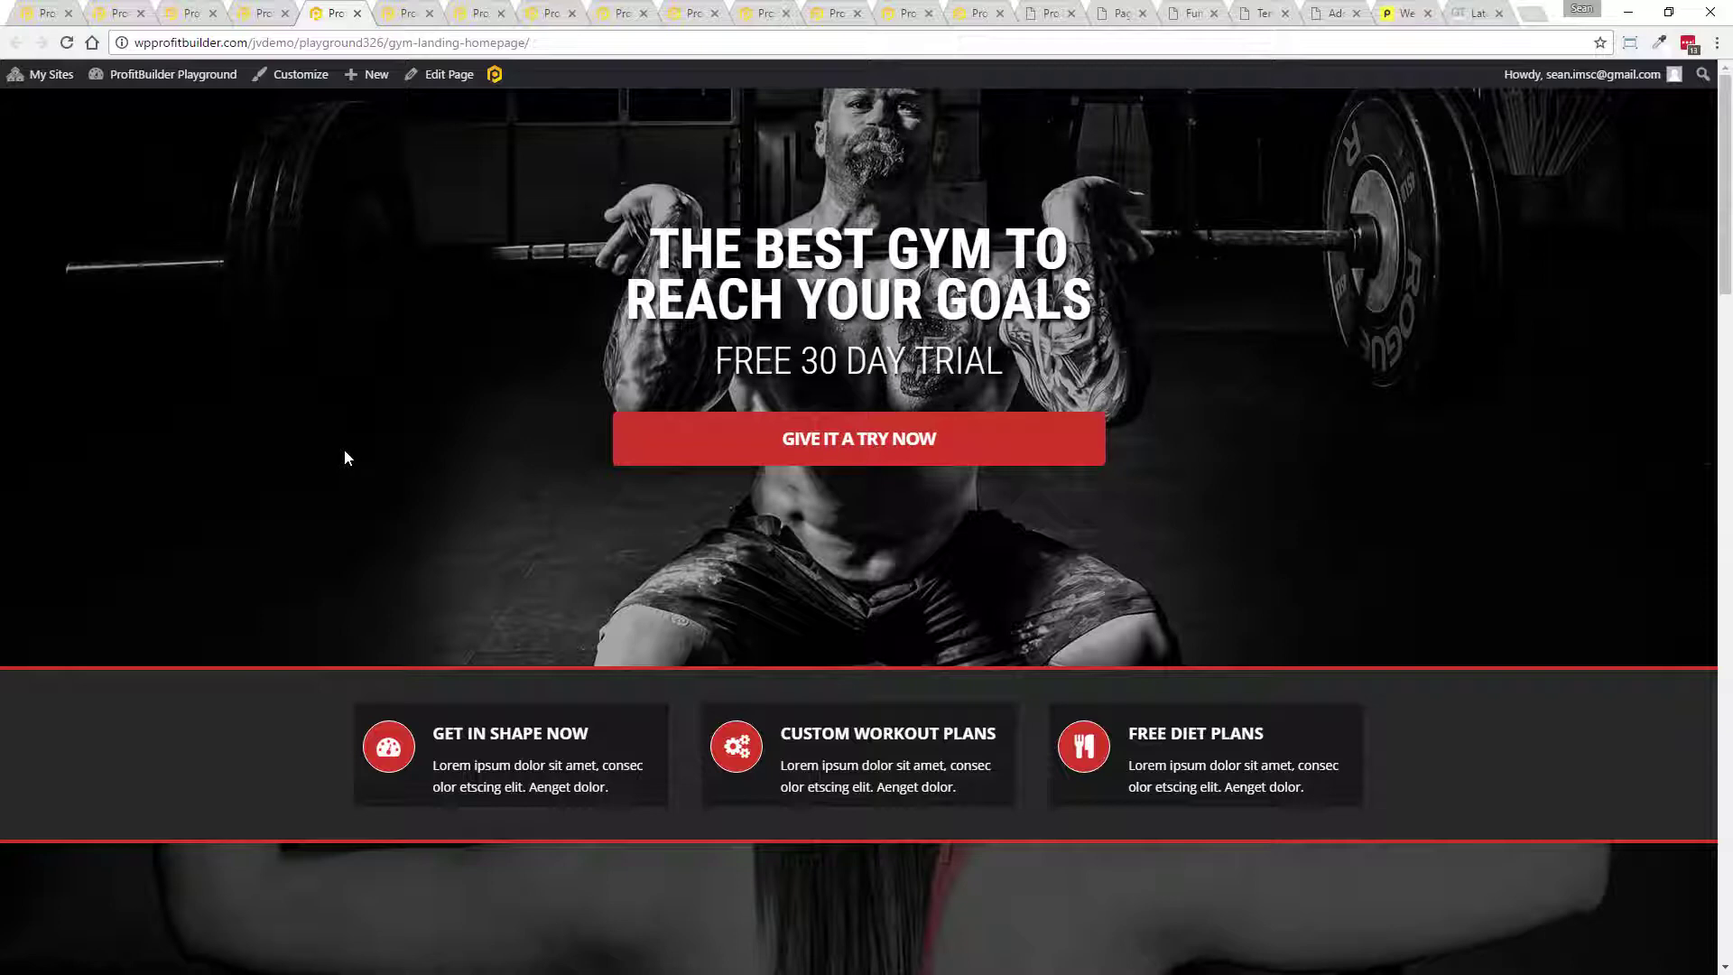
scroll(425, 361, "down", 10)
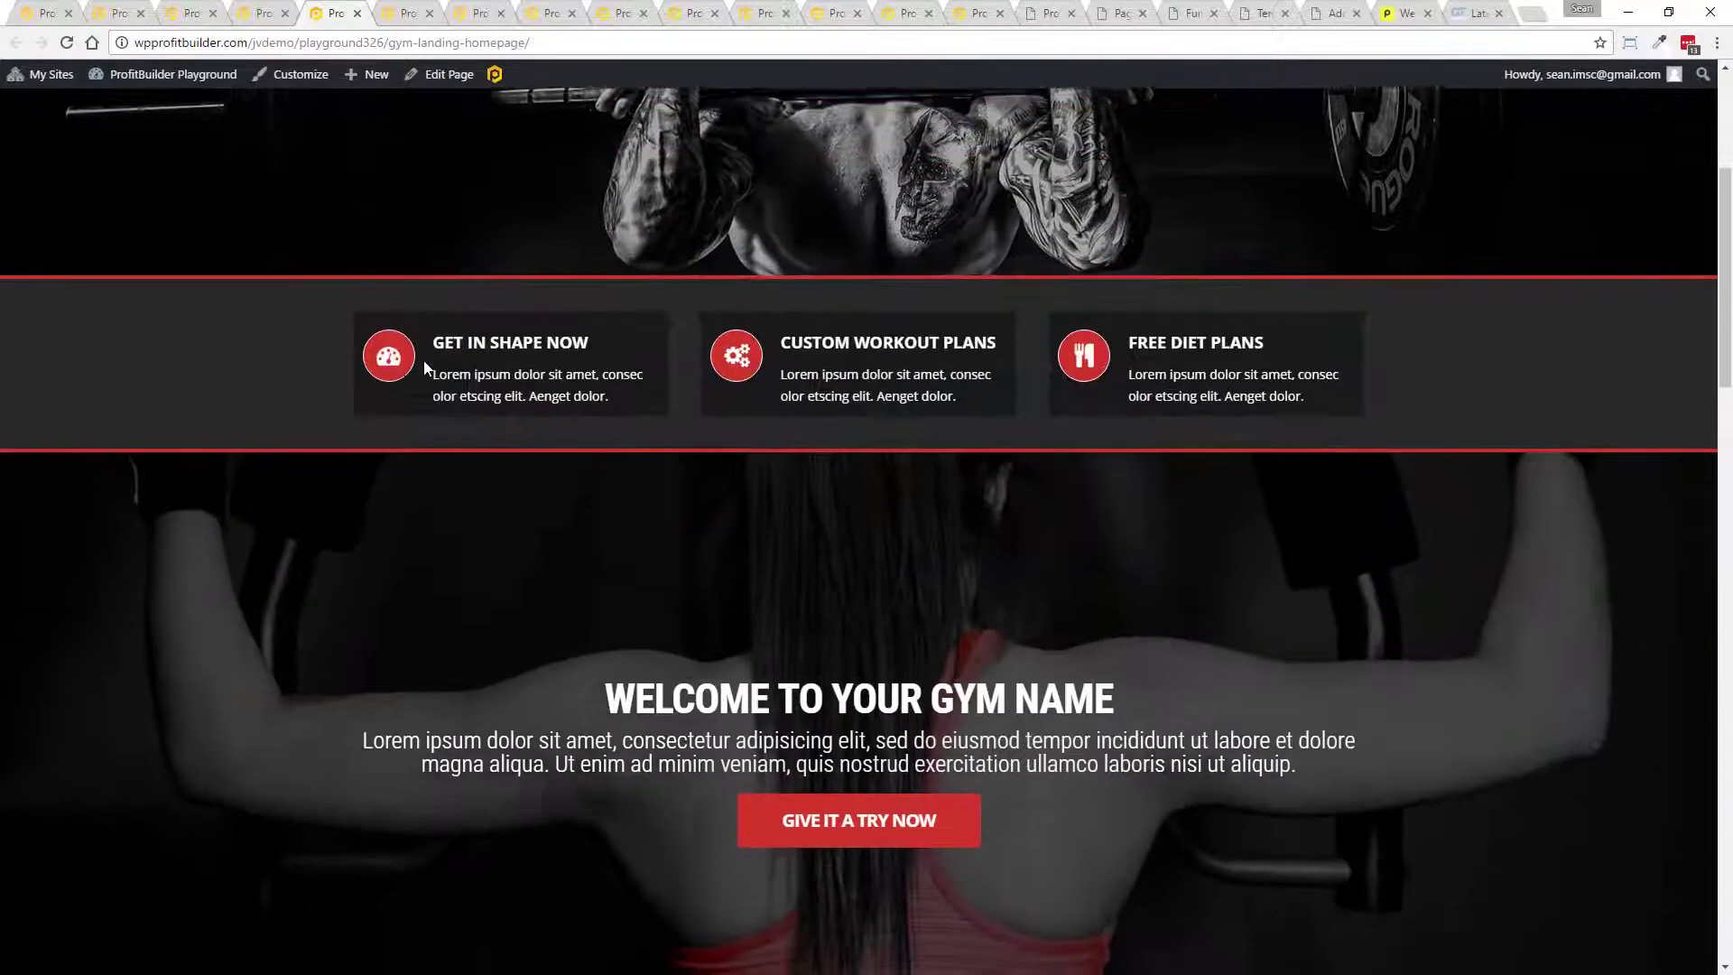
scroll(424, 361, "down", 10)
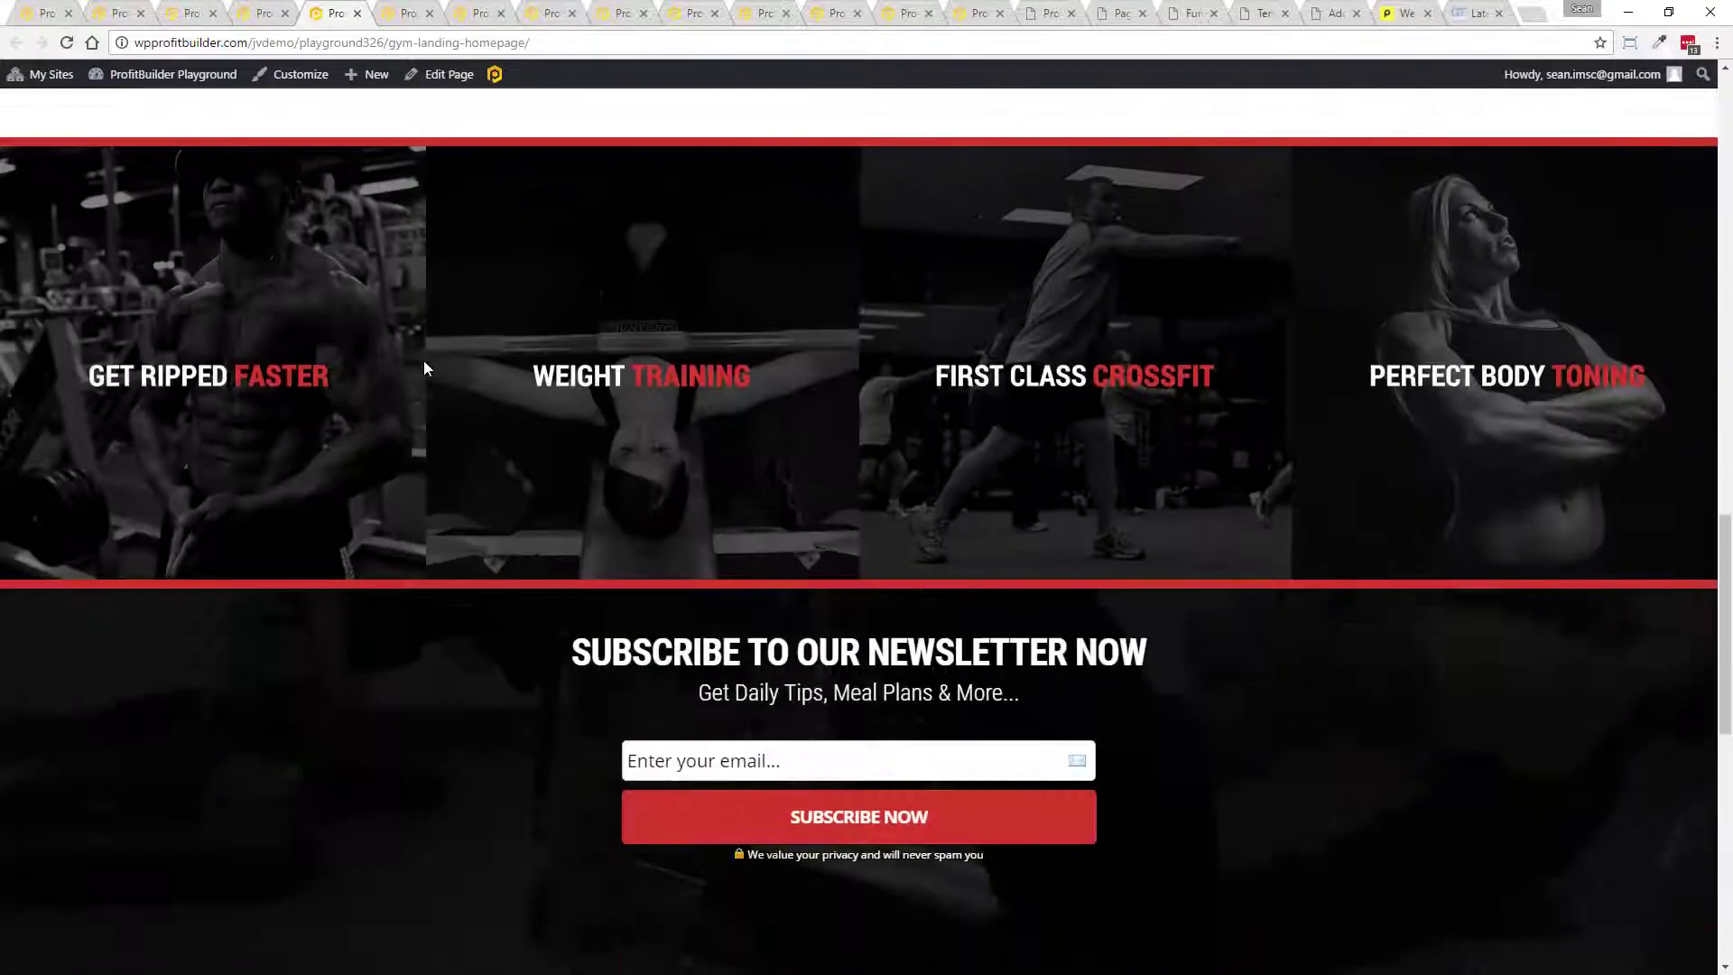
scroll(424, 361, "down", 1)
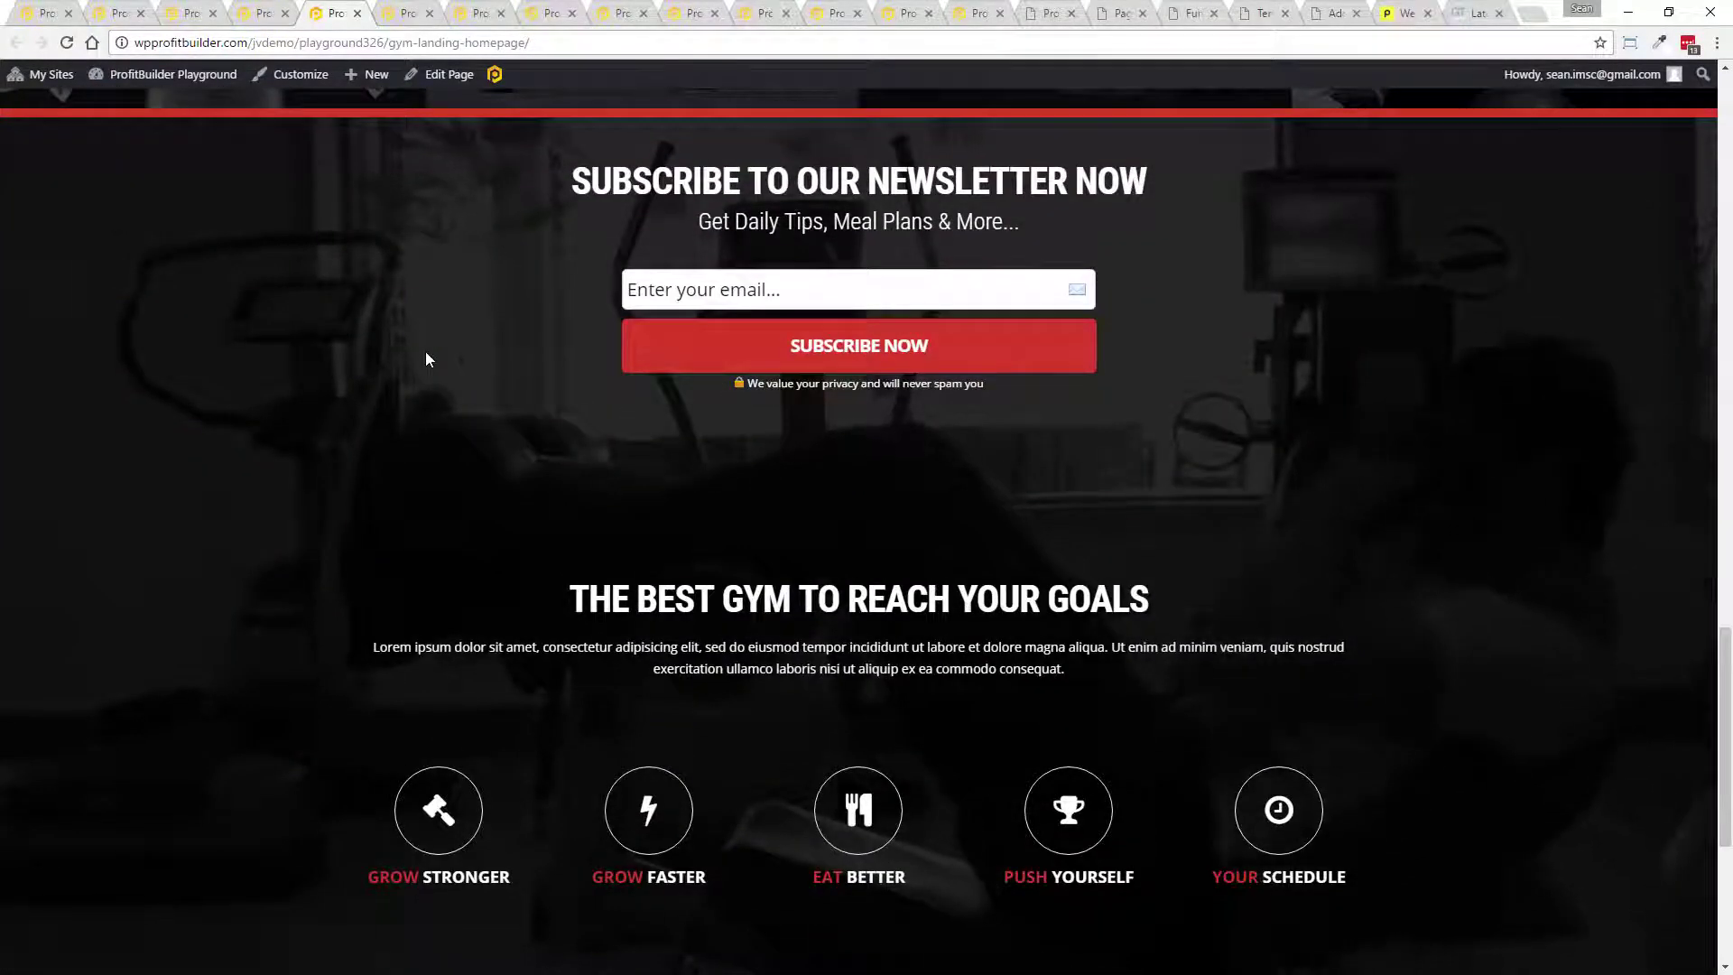
scroll(425, 356, "down", 4)
scroll(425, 360, "down", 1)
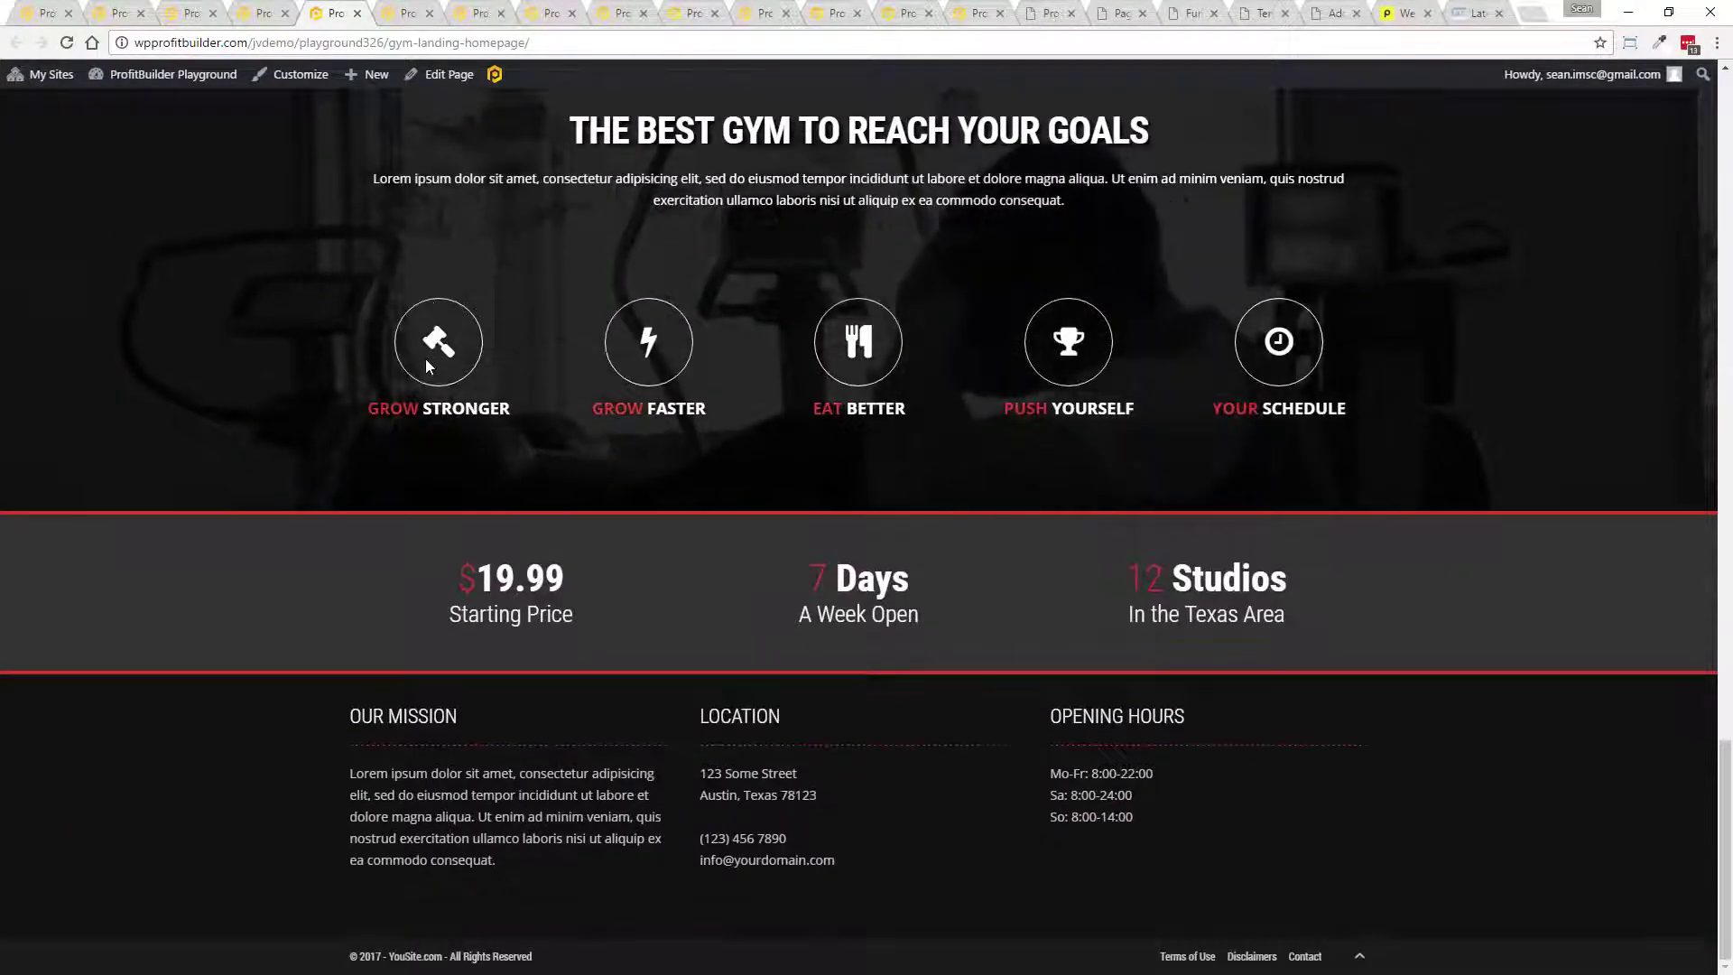
scroll(418, 360, "up", 20)
scroll(419, 360, "down", 20)
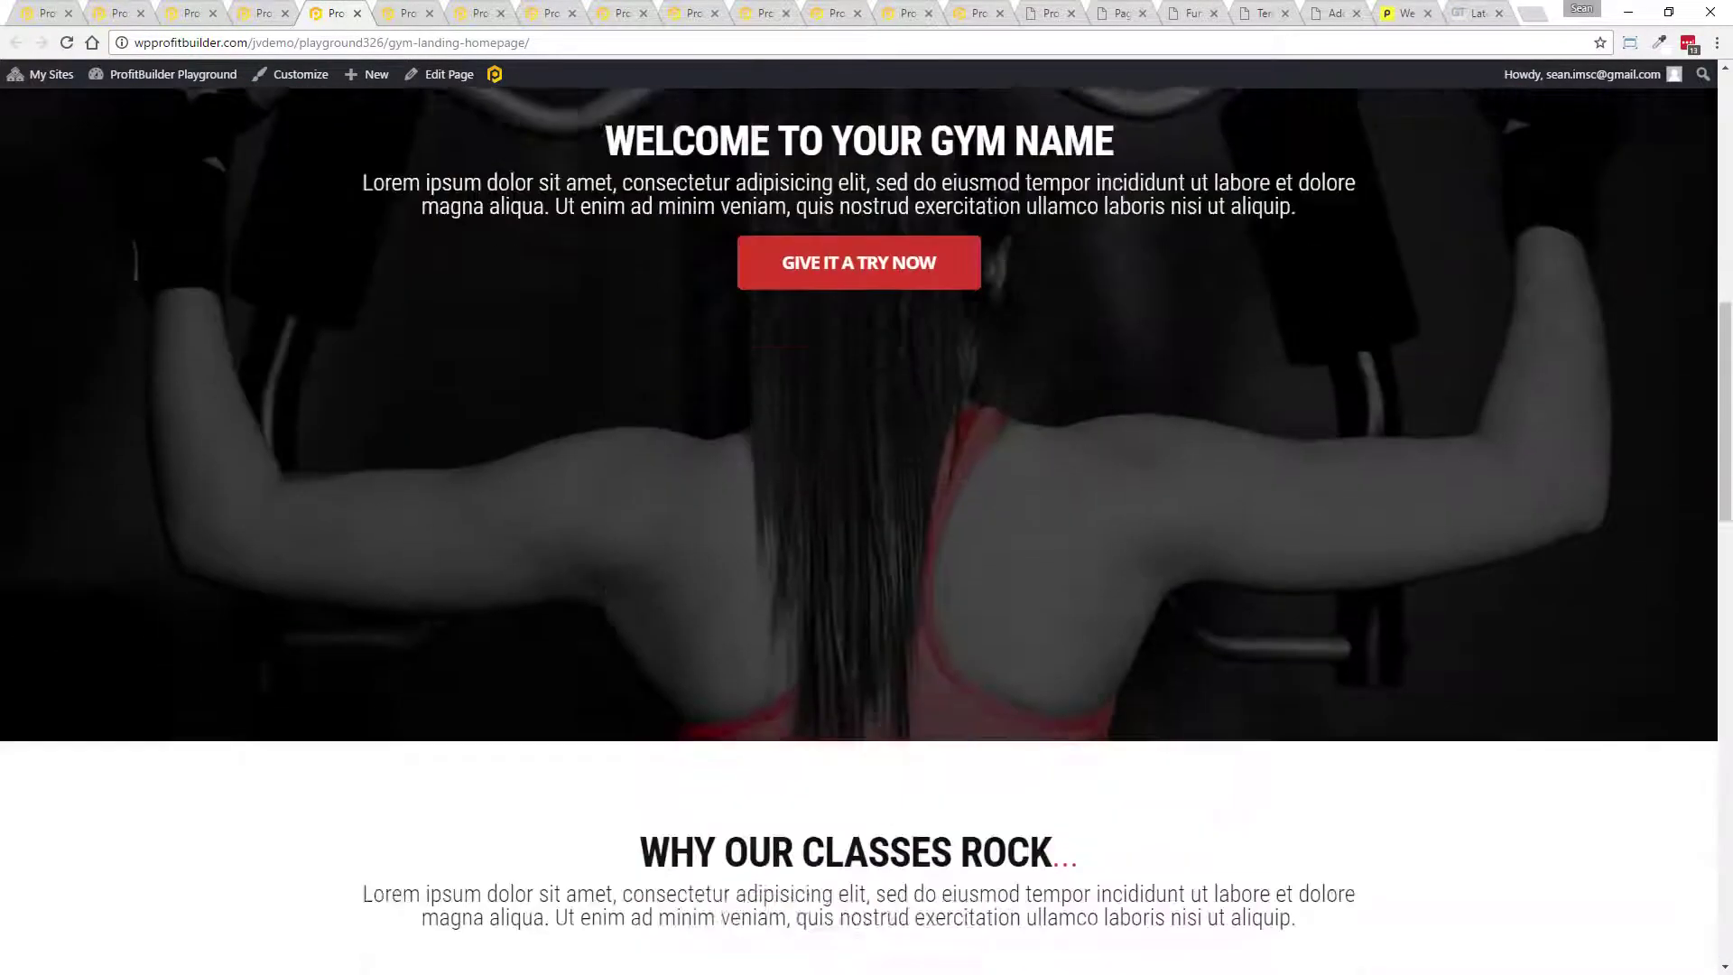
scroll(418, 360, "up", 7)
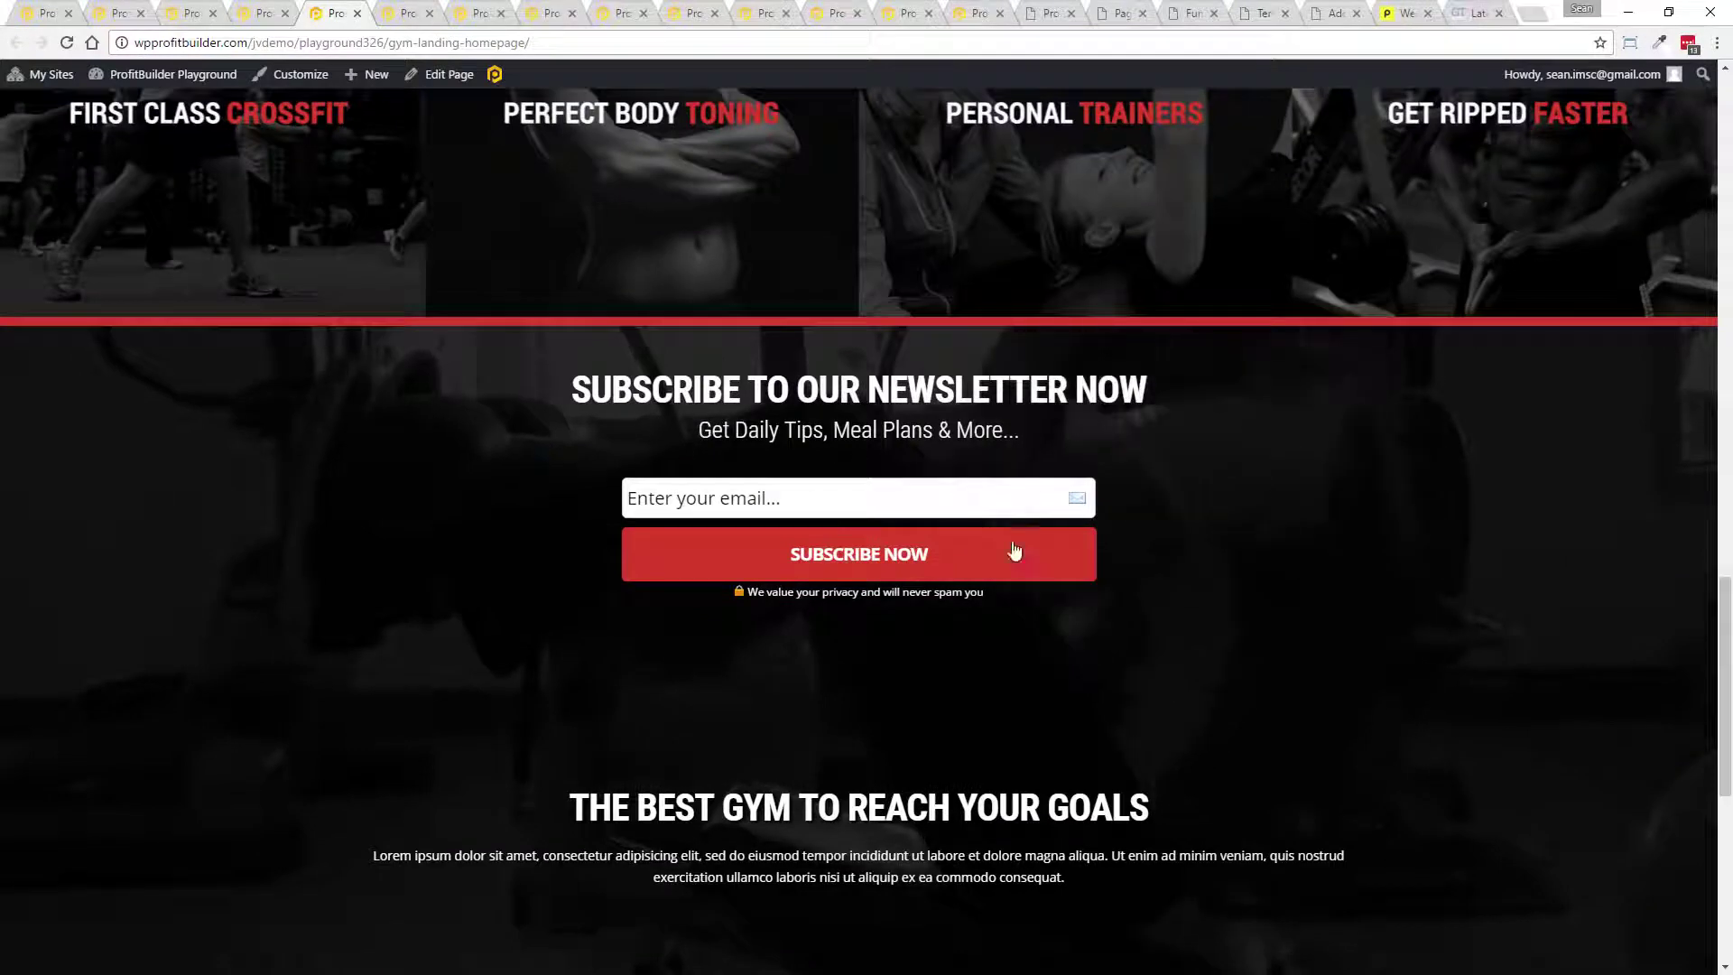
scroll(1301, 626, "up", 20)
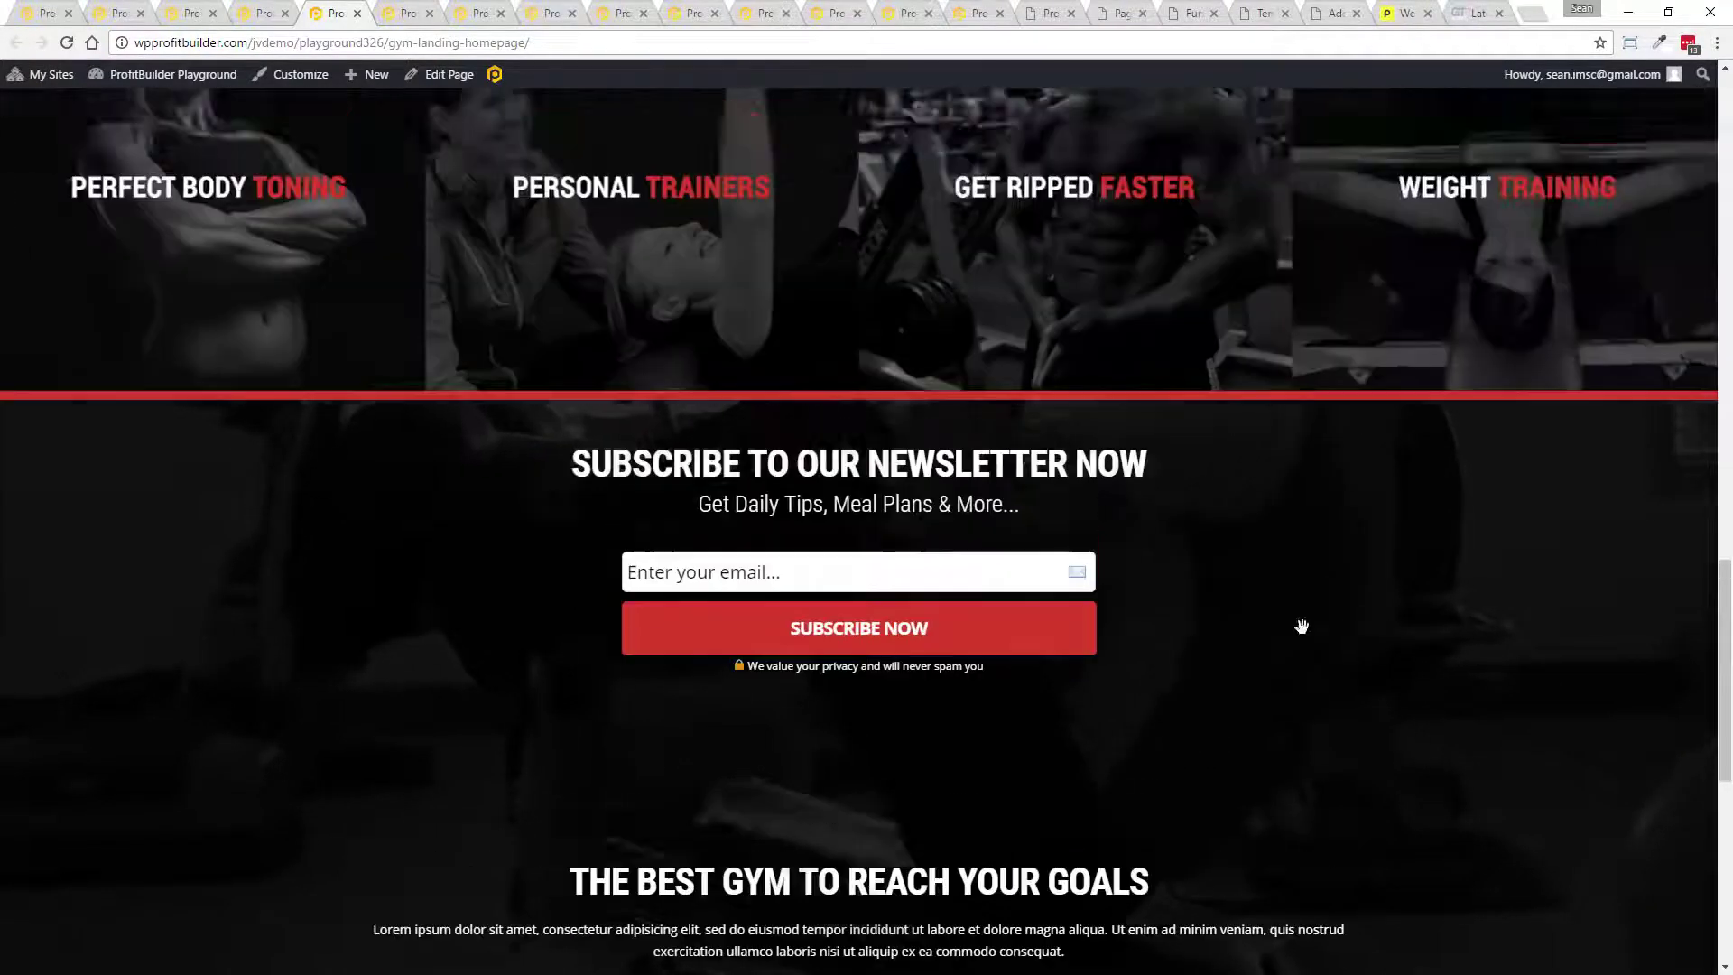
- Examine the Krystal Clear opt-in page and the special webinar registration page, dismissing the webinar page's sign-up pop-up
left_click(408, 15)
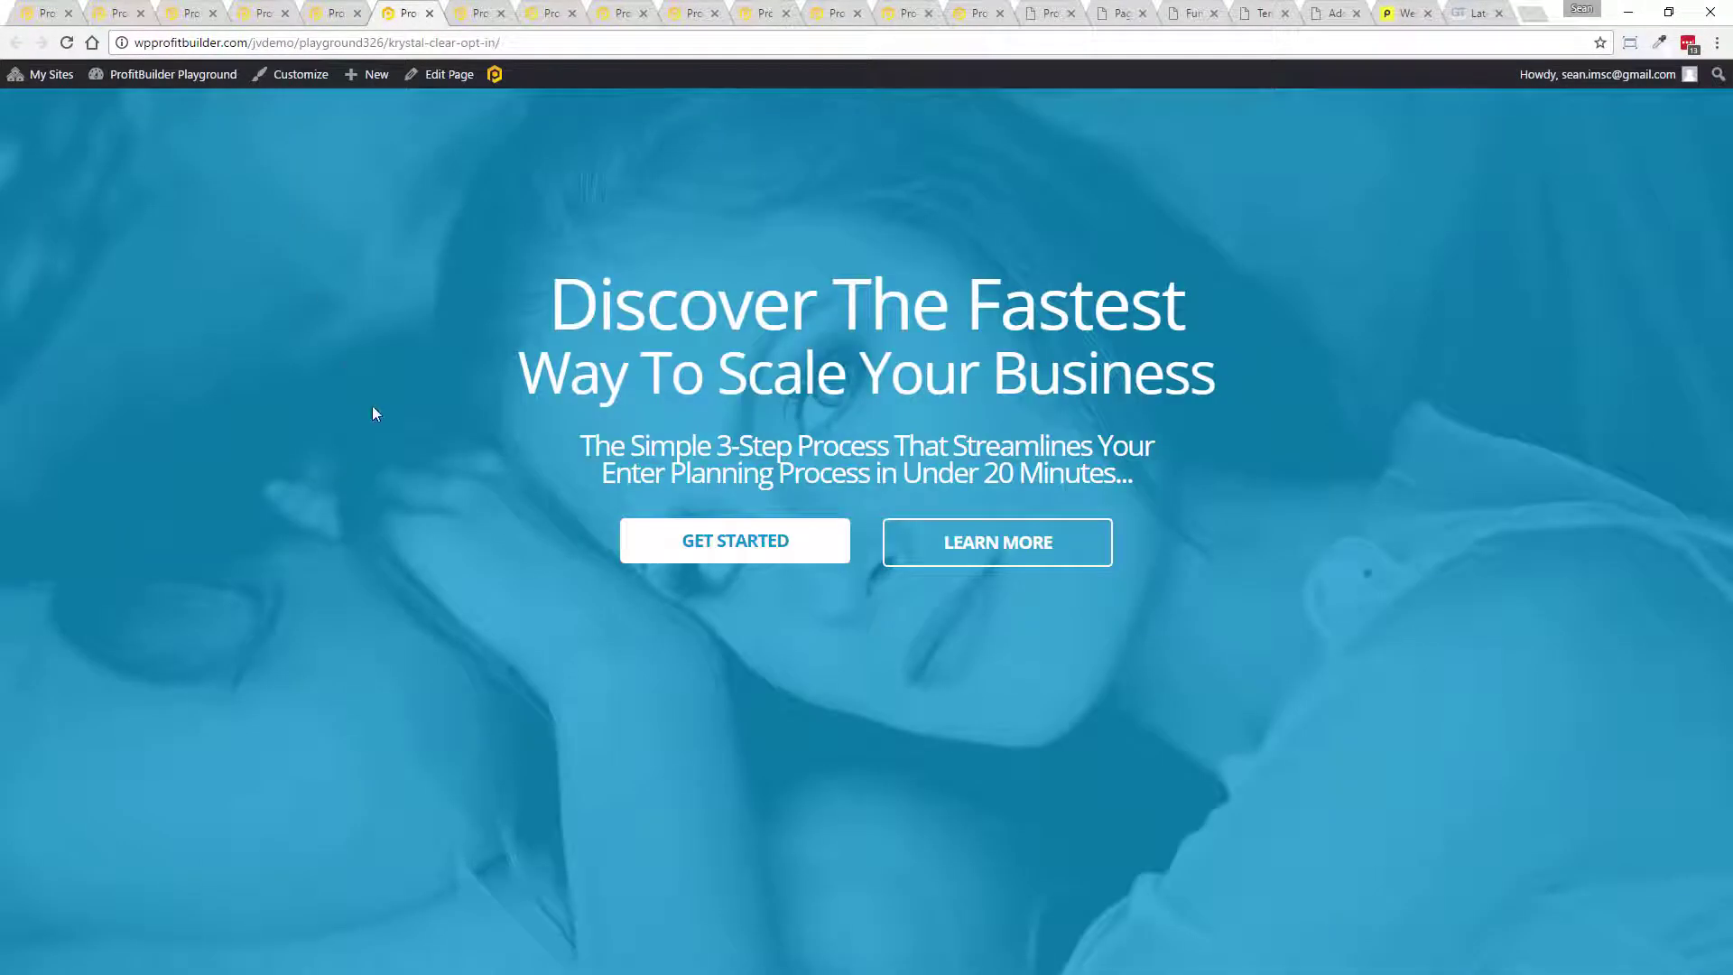
left_click(460, 11)
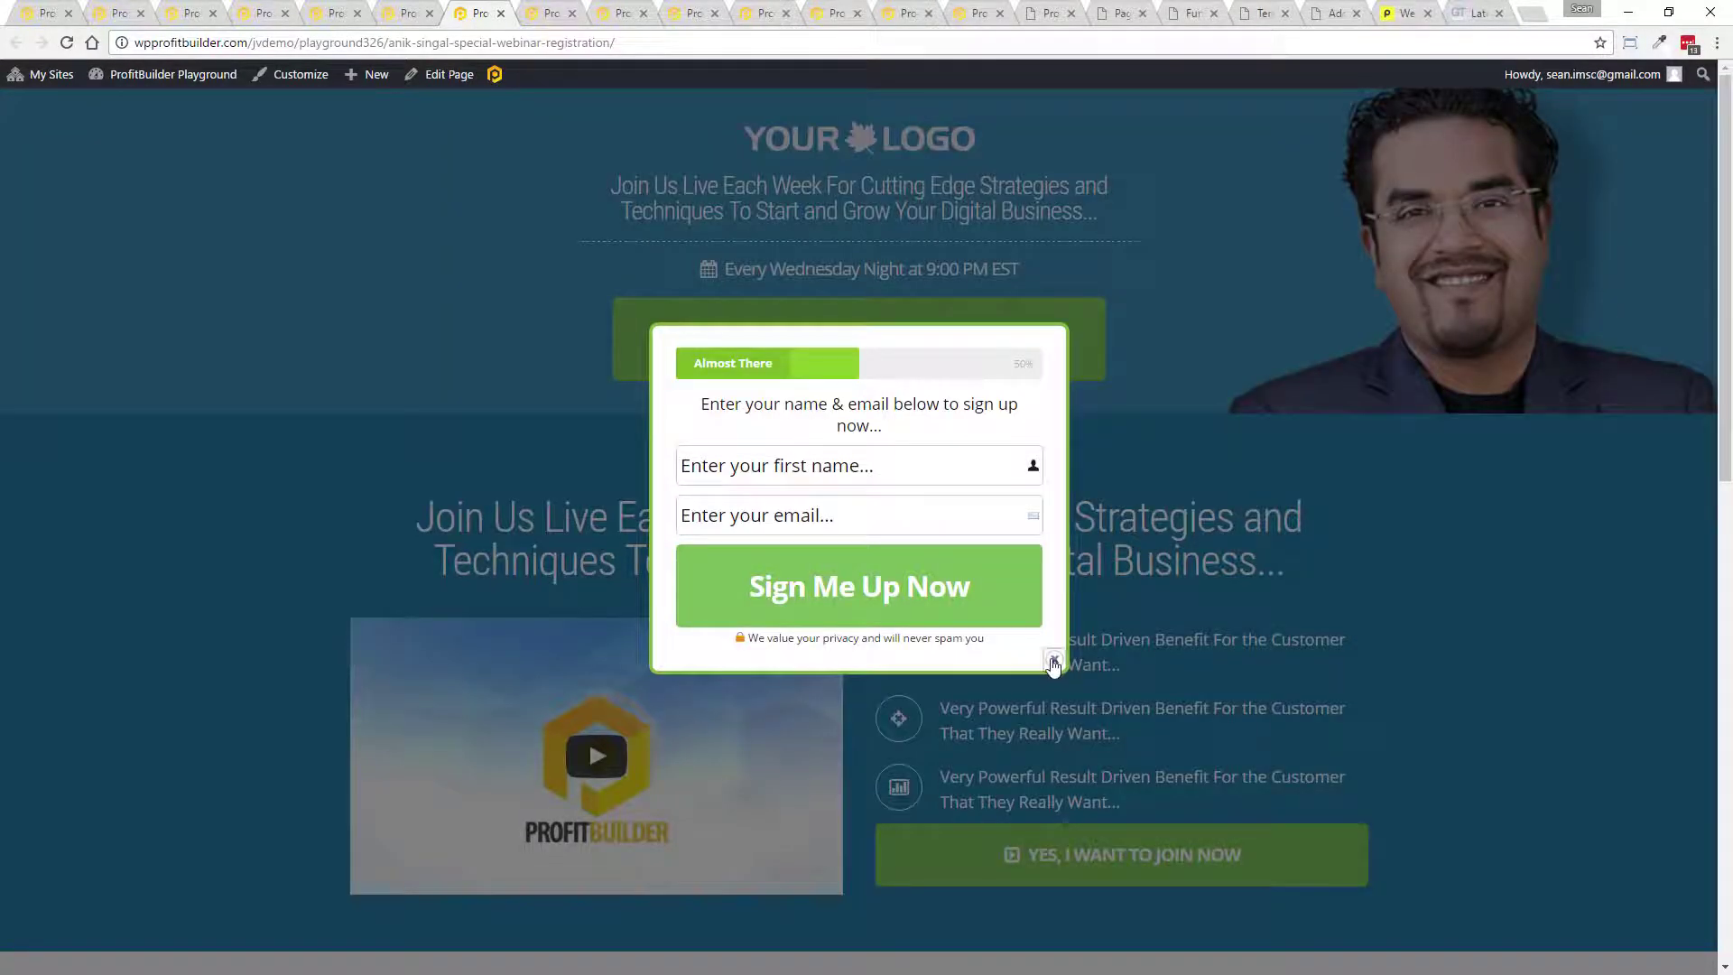
left_click(1054, 659)
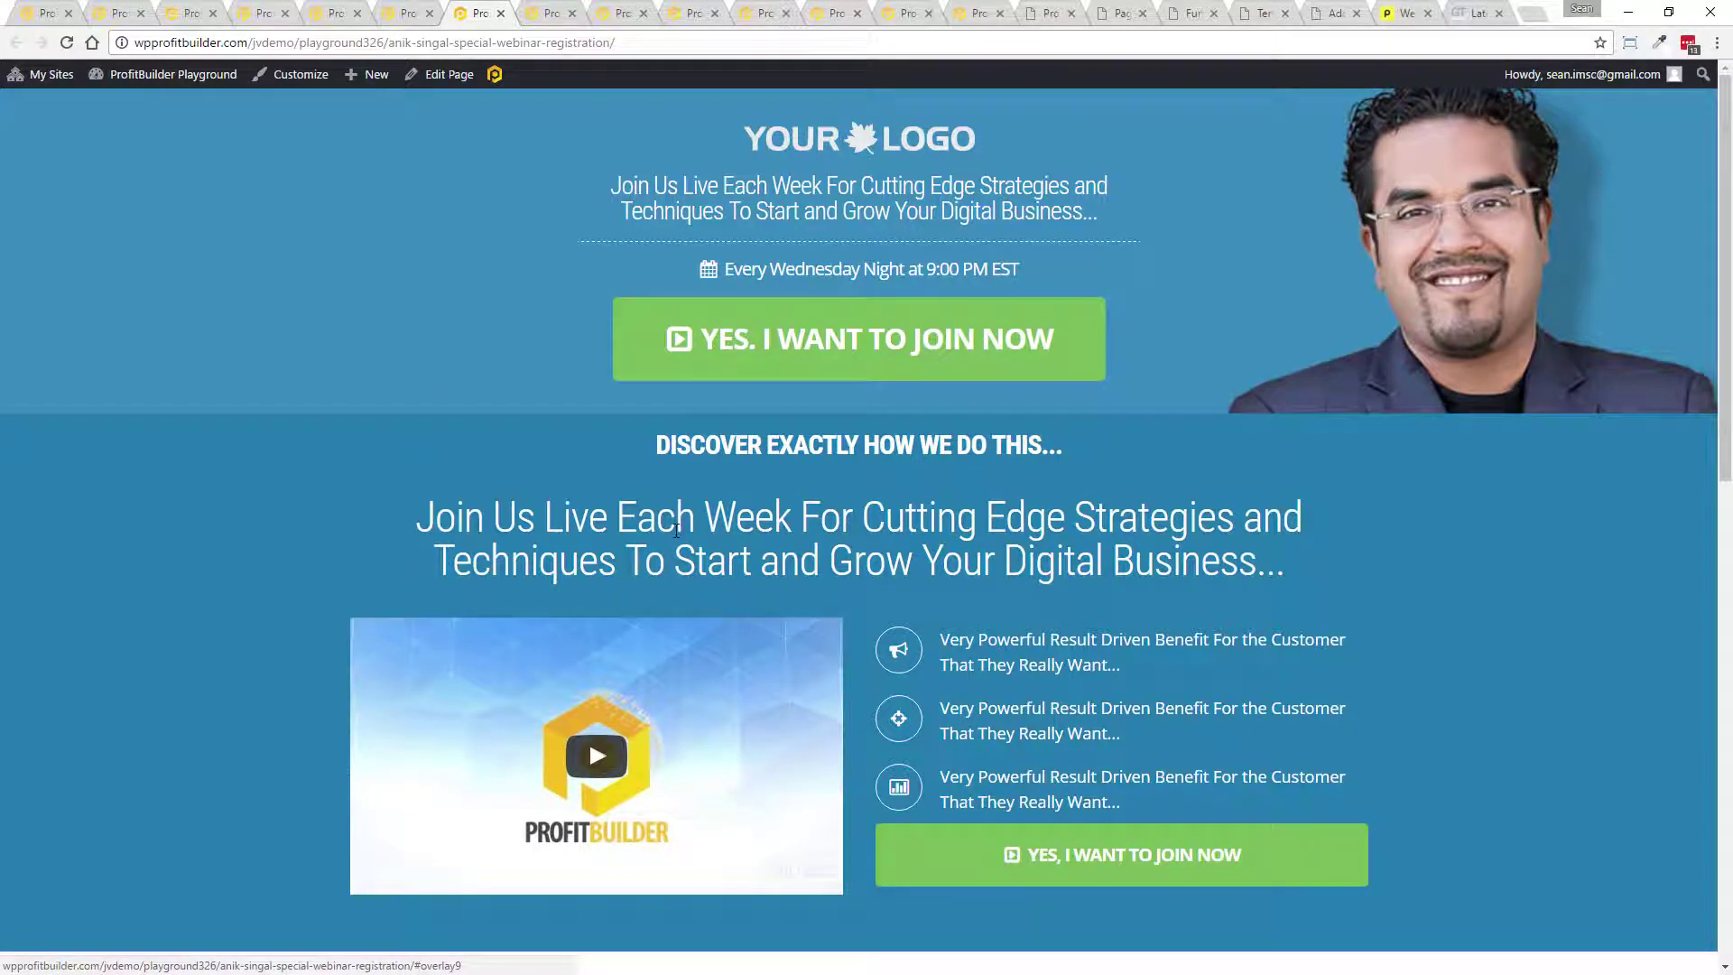
scroll(553, 514, "down", 10)
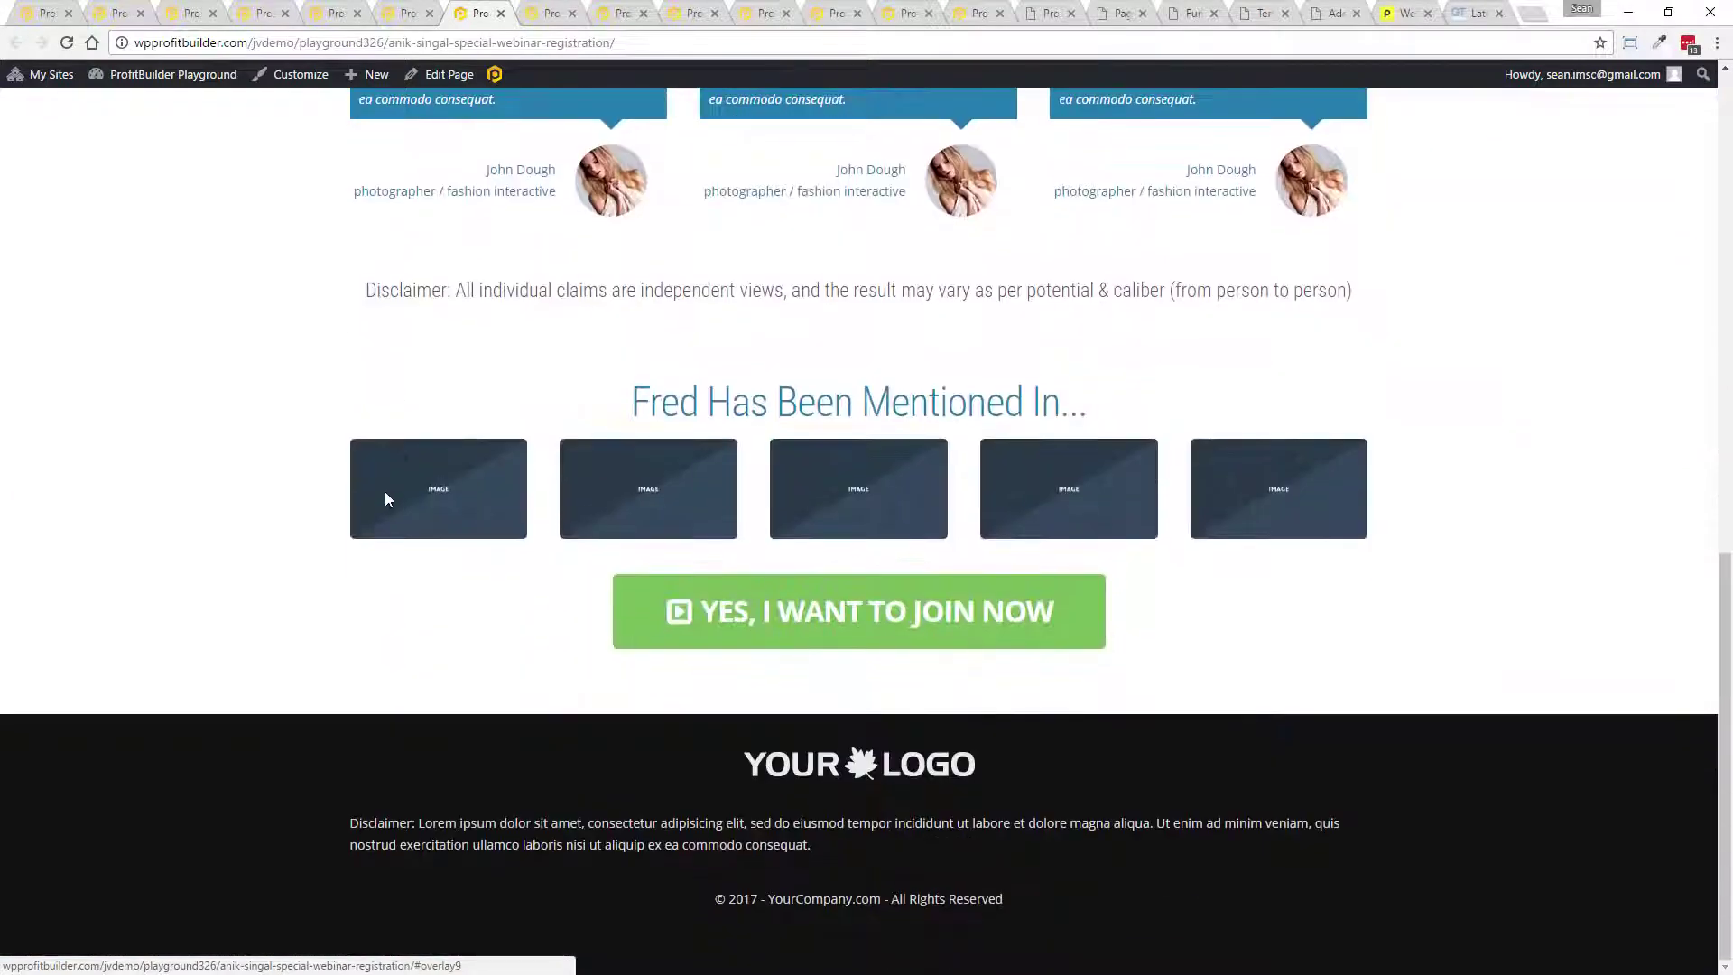
scroll(385, 491, "up", 11)
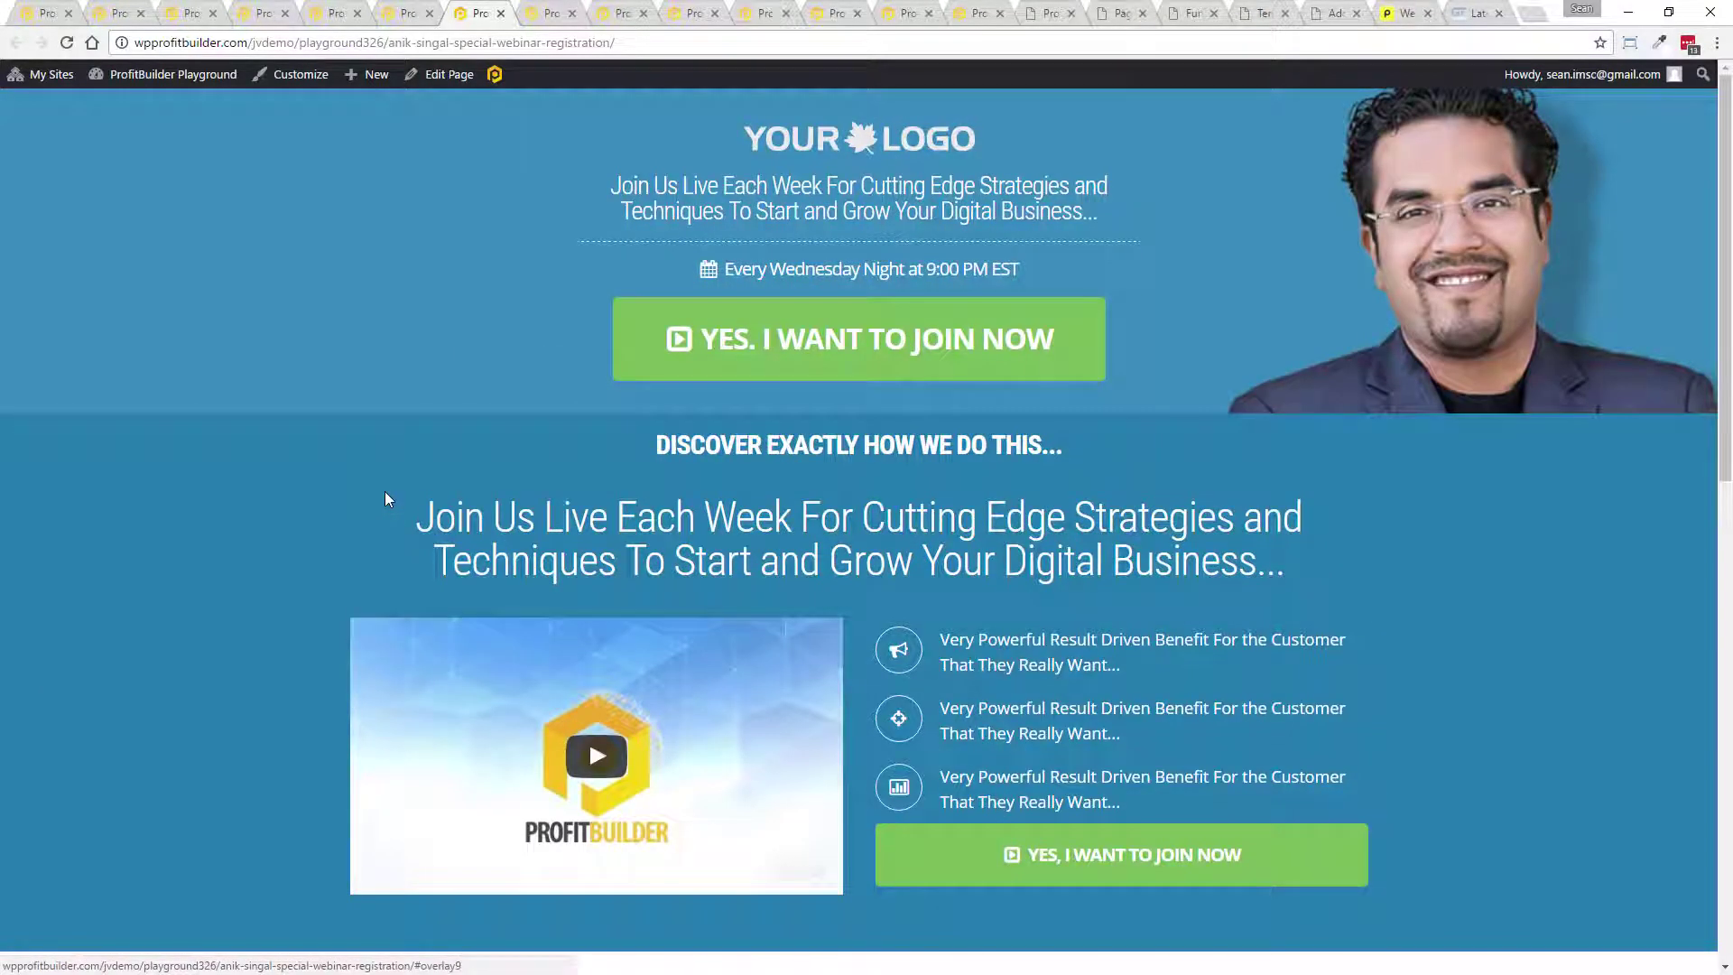
- Examine the ProfitBuilder Playground homepage from its hero section to the guide download and final call to action
left_click(547, 10)
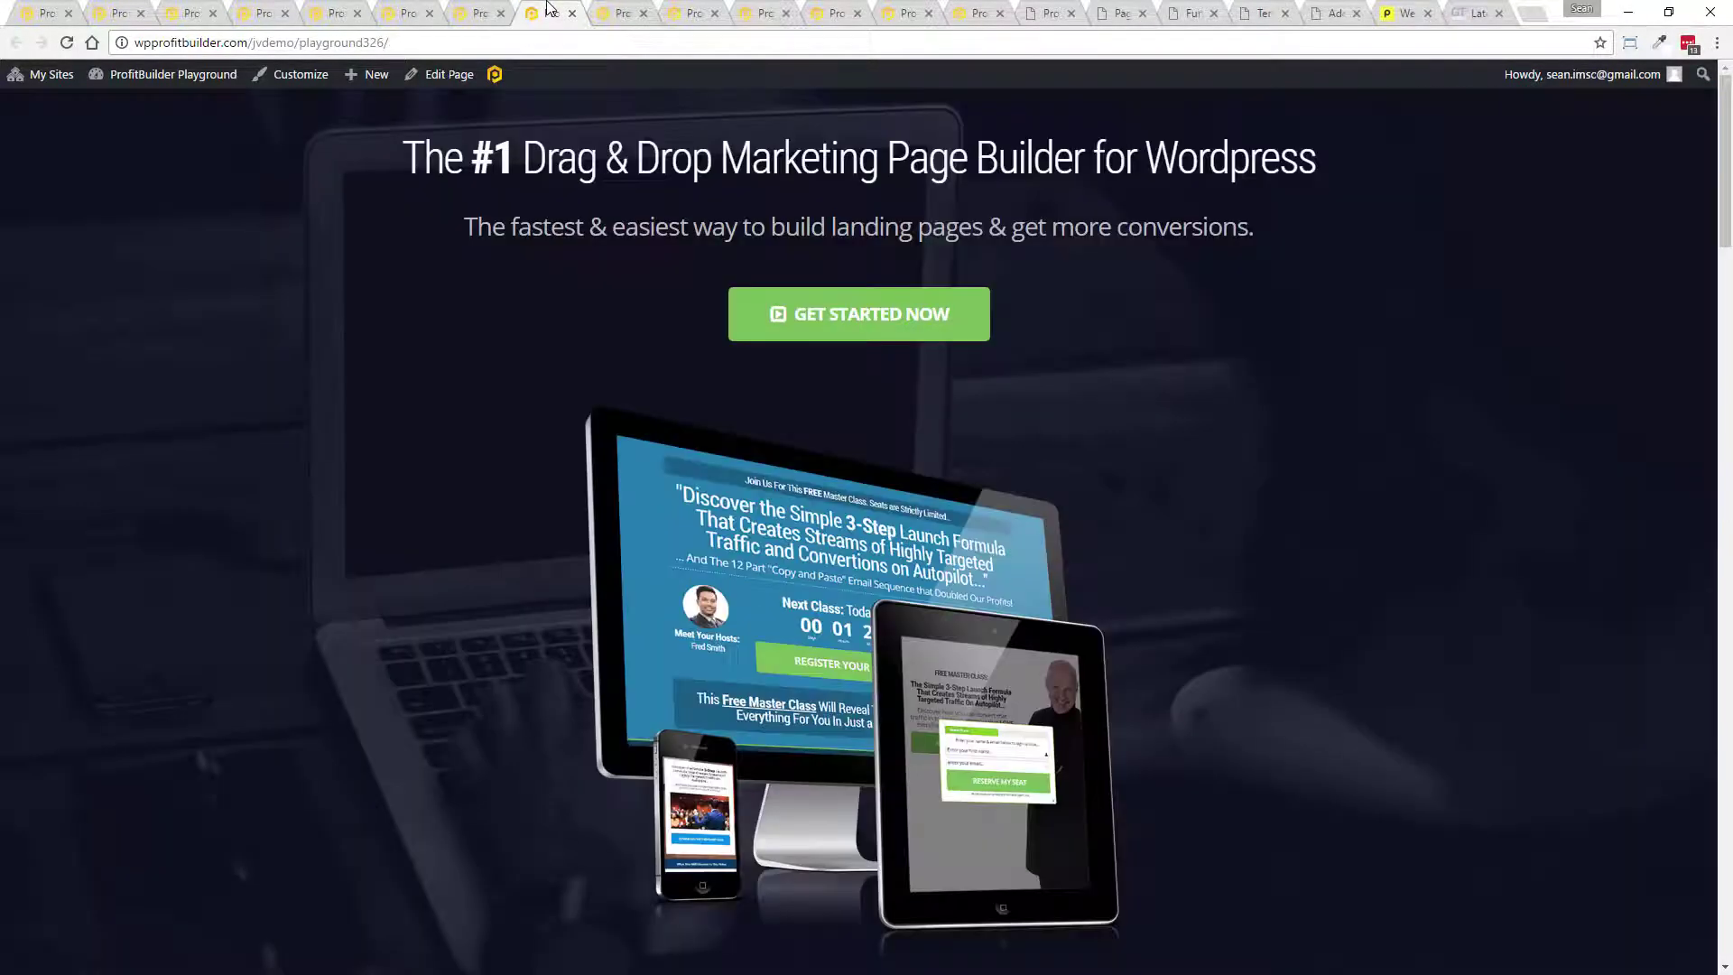
scroll(398, 446, "down", 10)
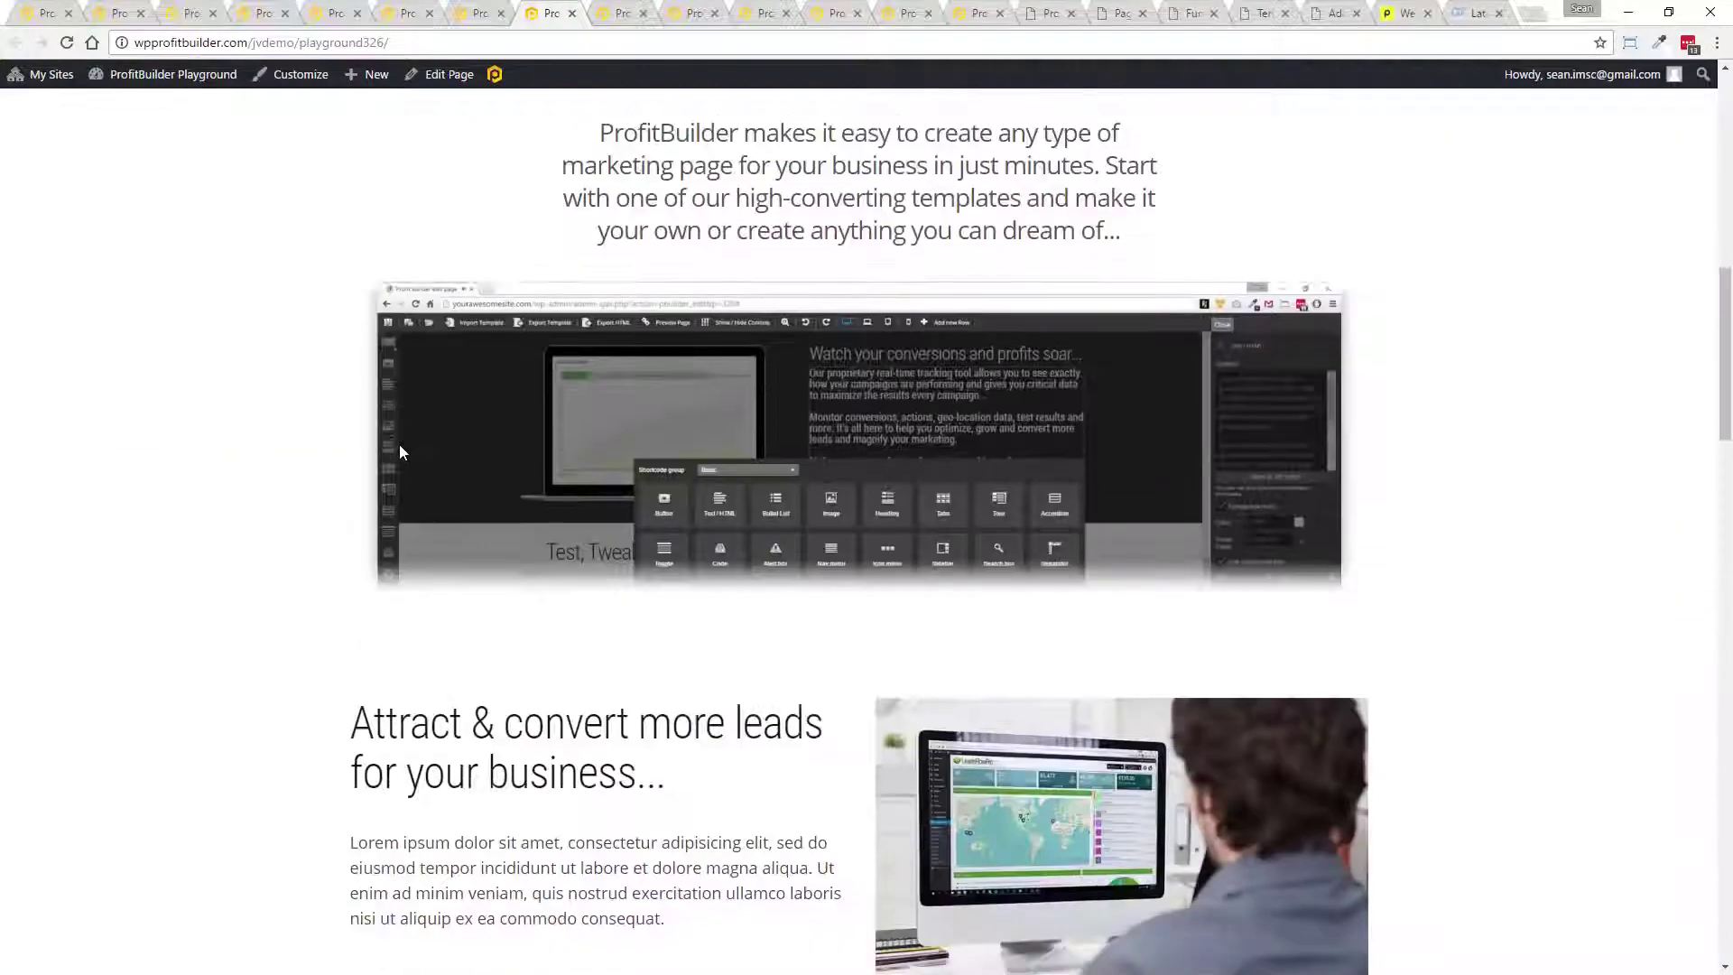
scroll(399, 444, "down", 10)
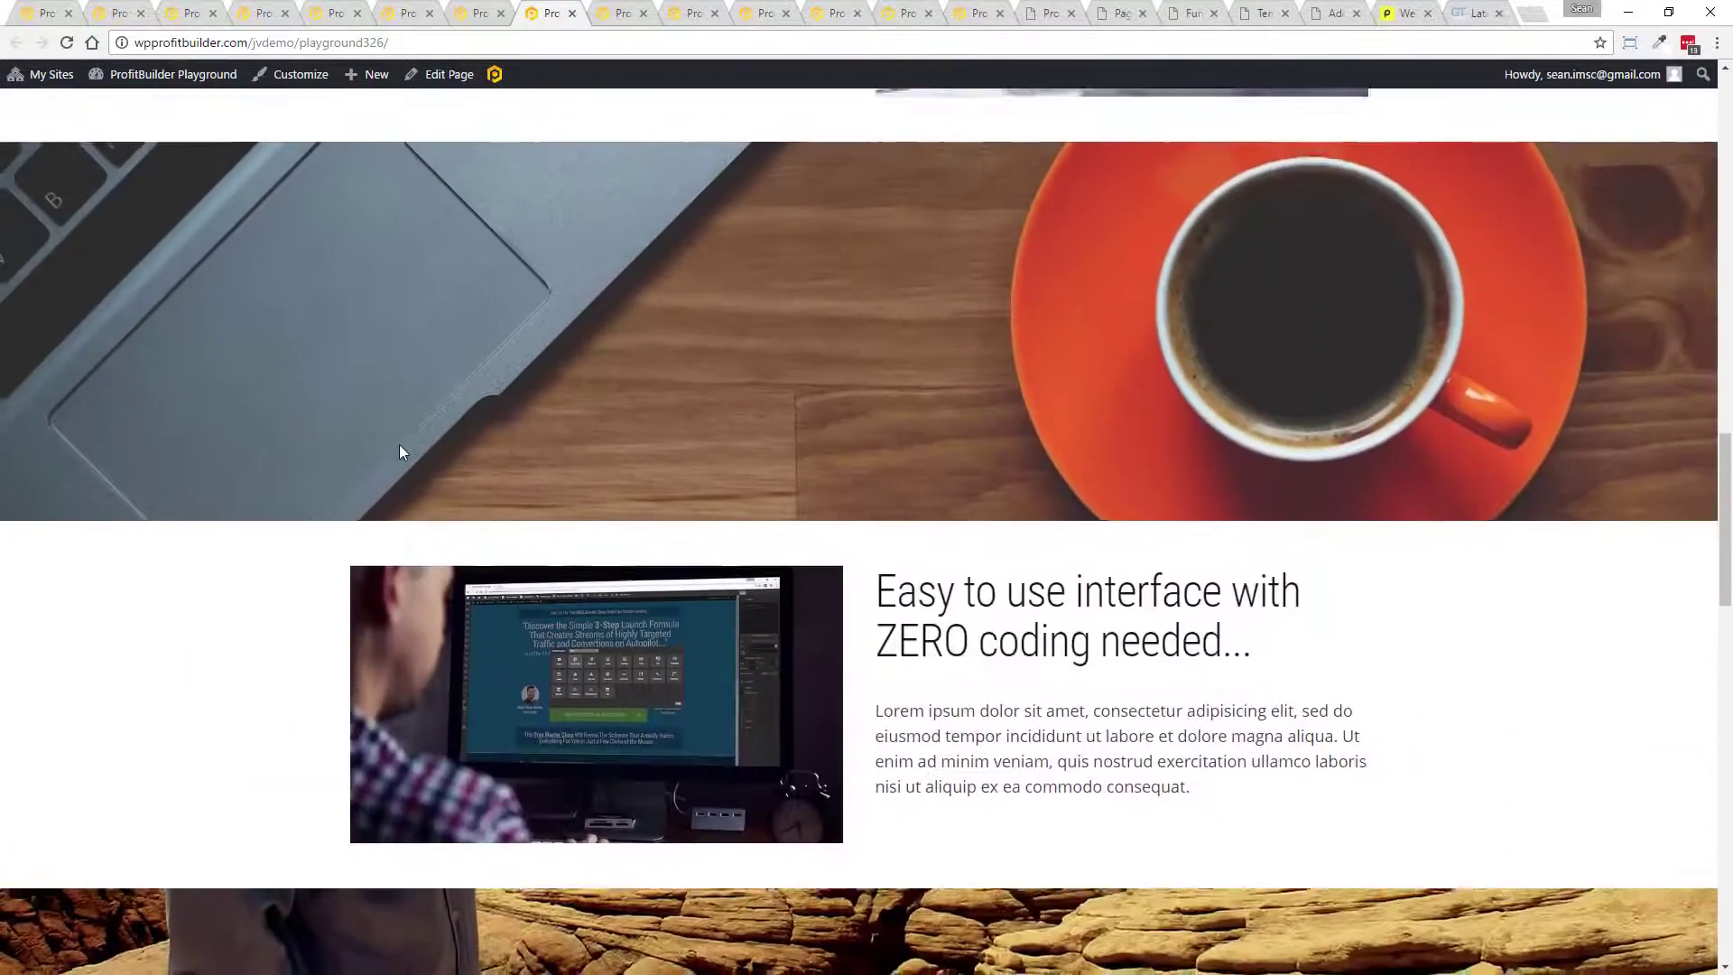
scroll(400, 451, "down", 15)
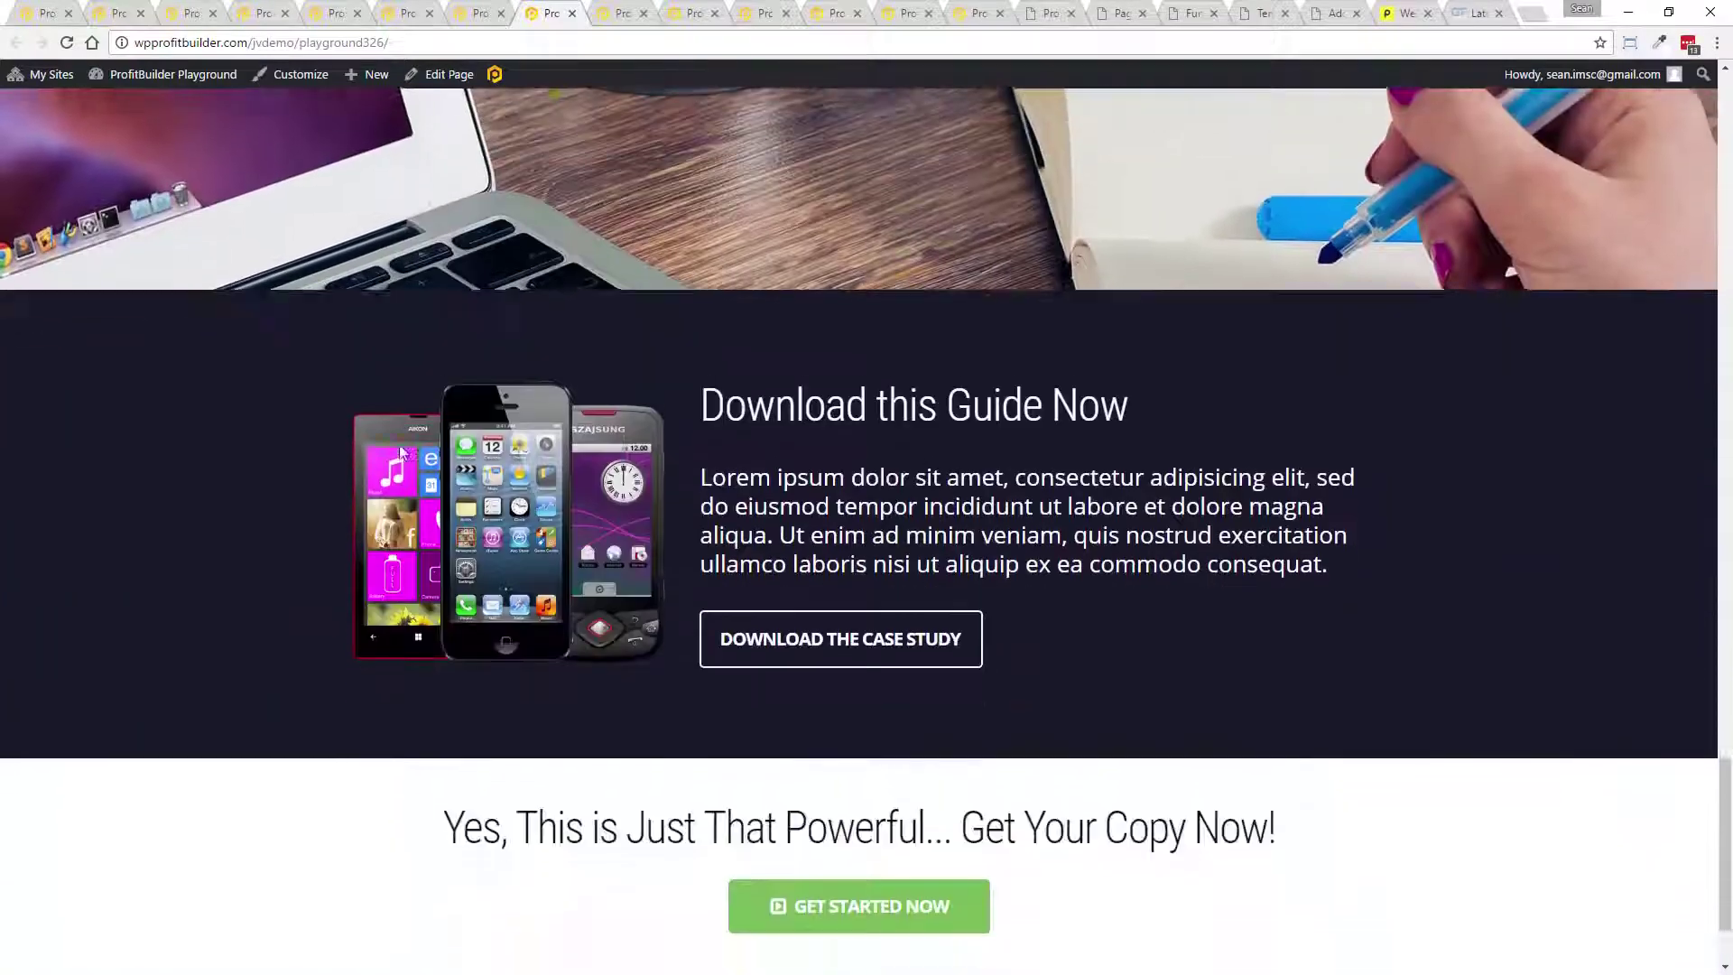
scroll(401, 453, "up", 20)
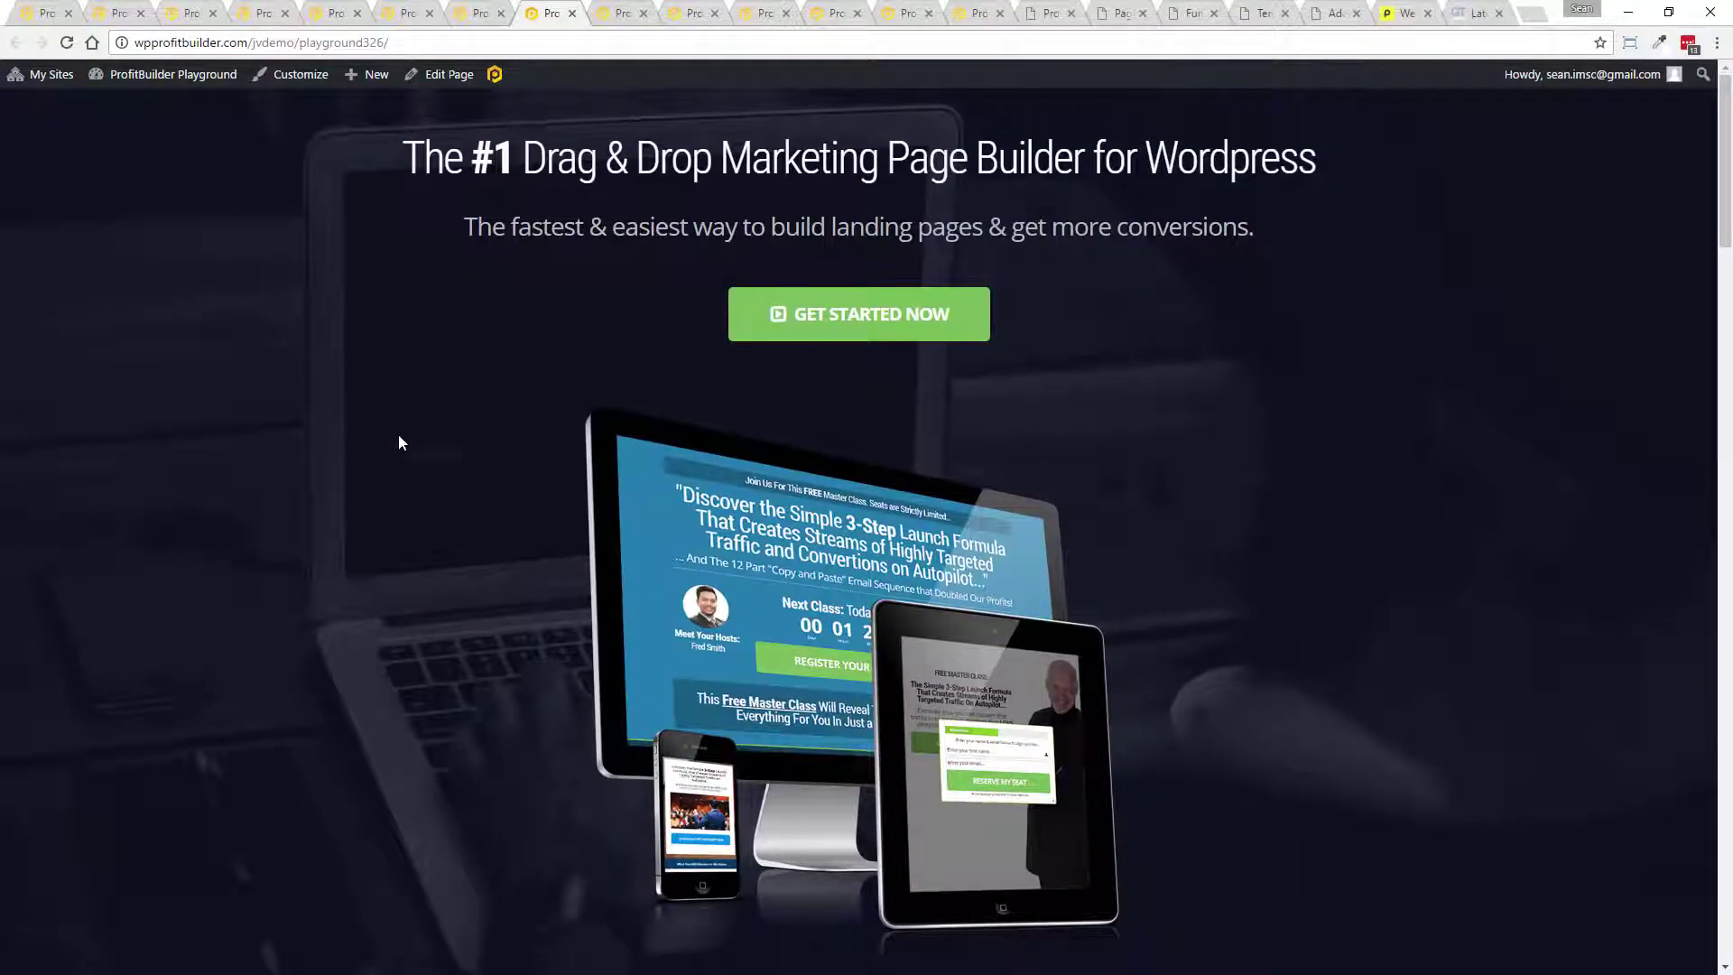
- Reload the masterclass video featured homepage to view its video header, and examine its benefit boxes, lesson plan and countdown sections
left_click(617, 13)
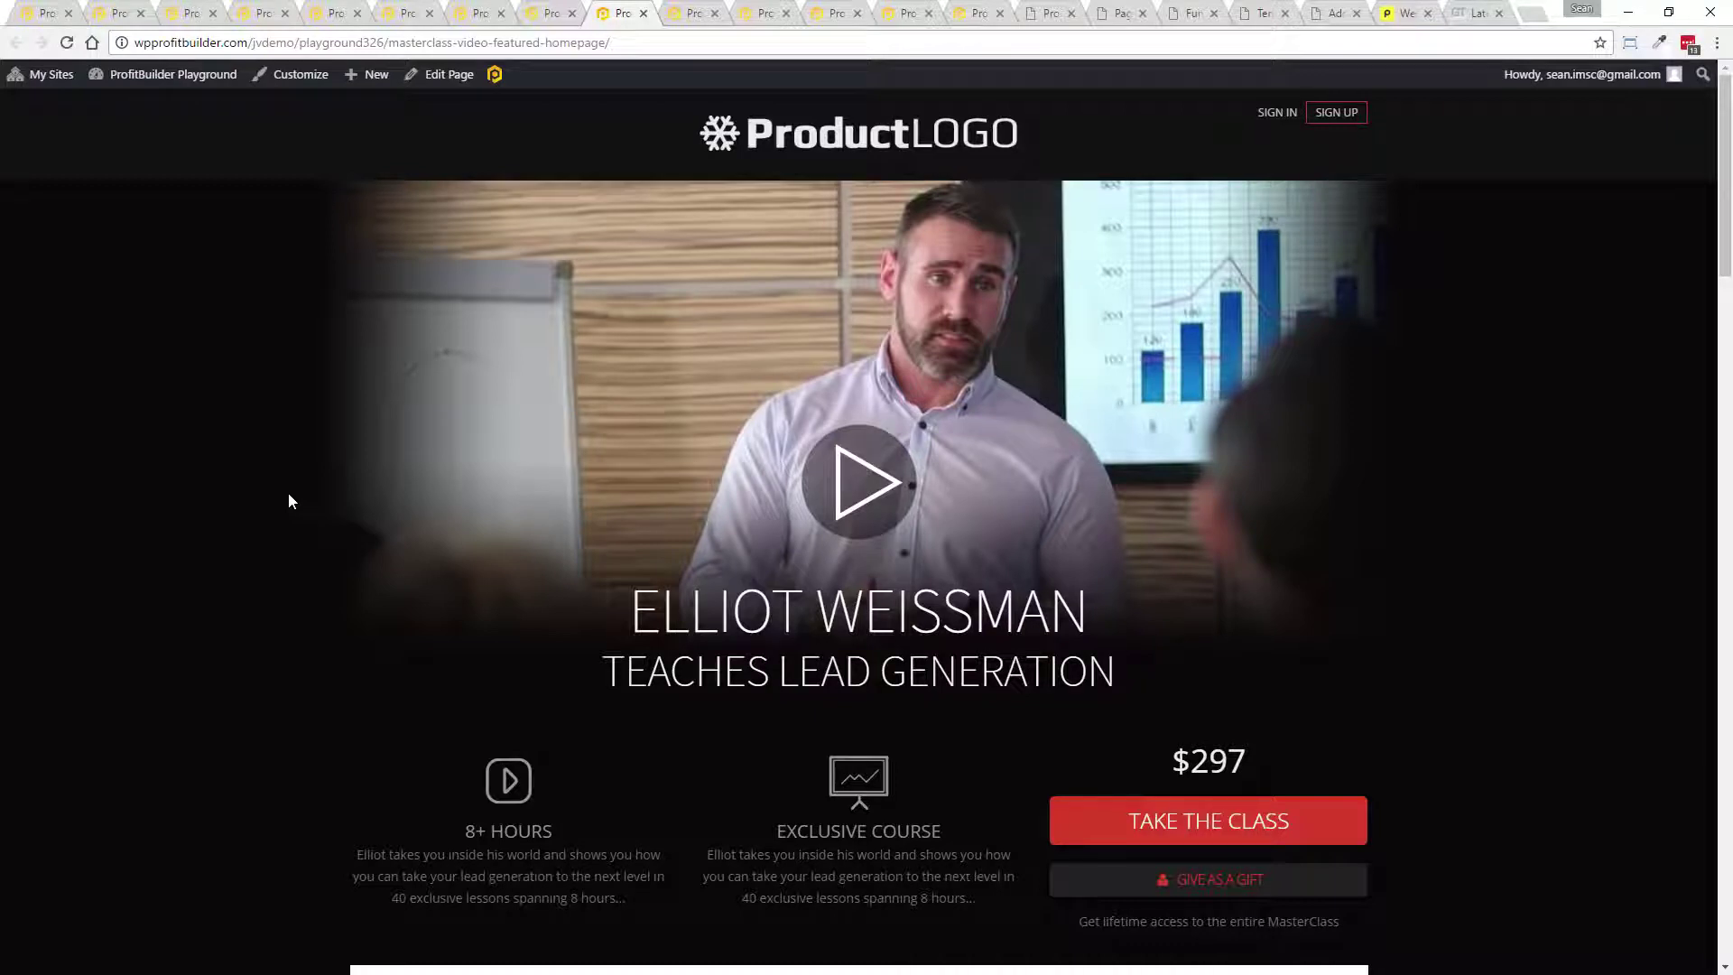
left_click(65, 43)
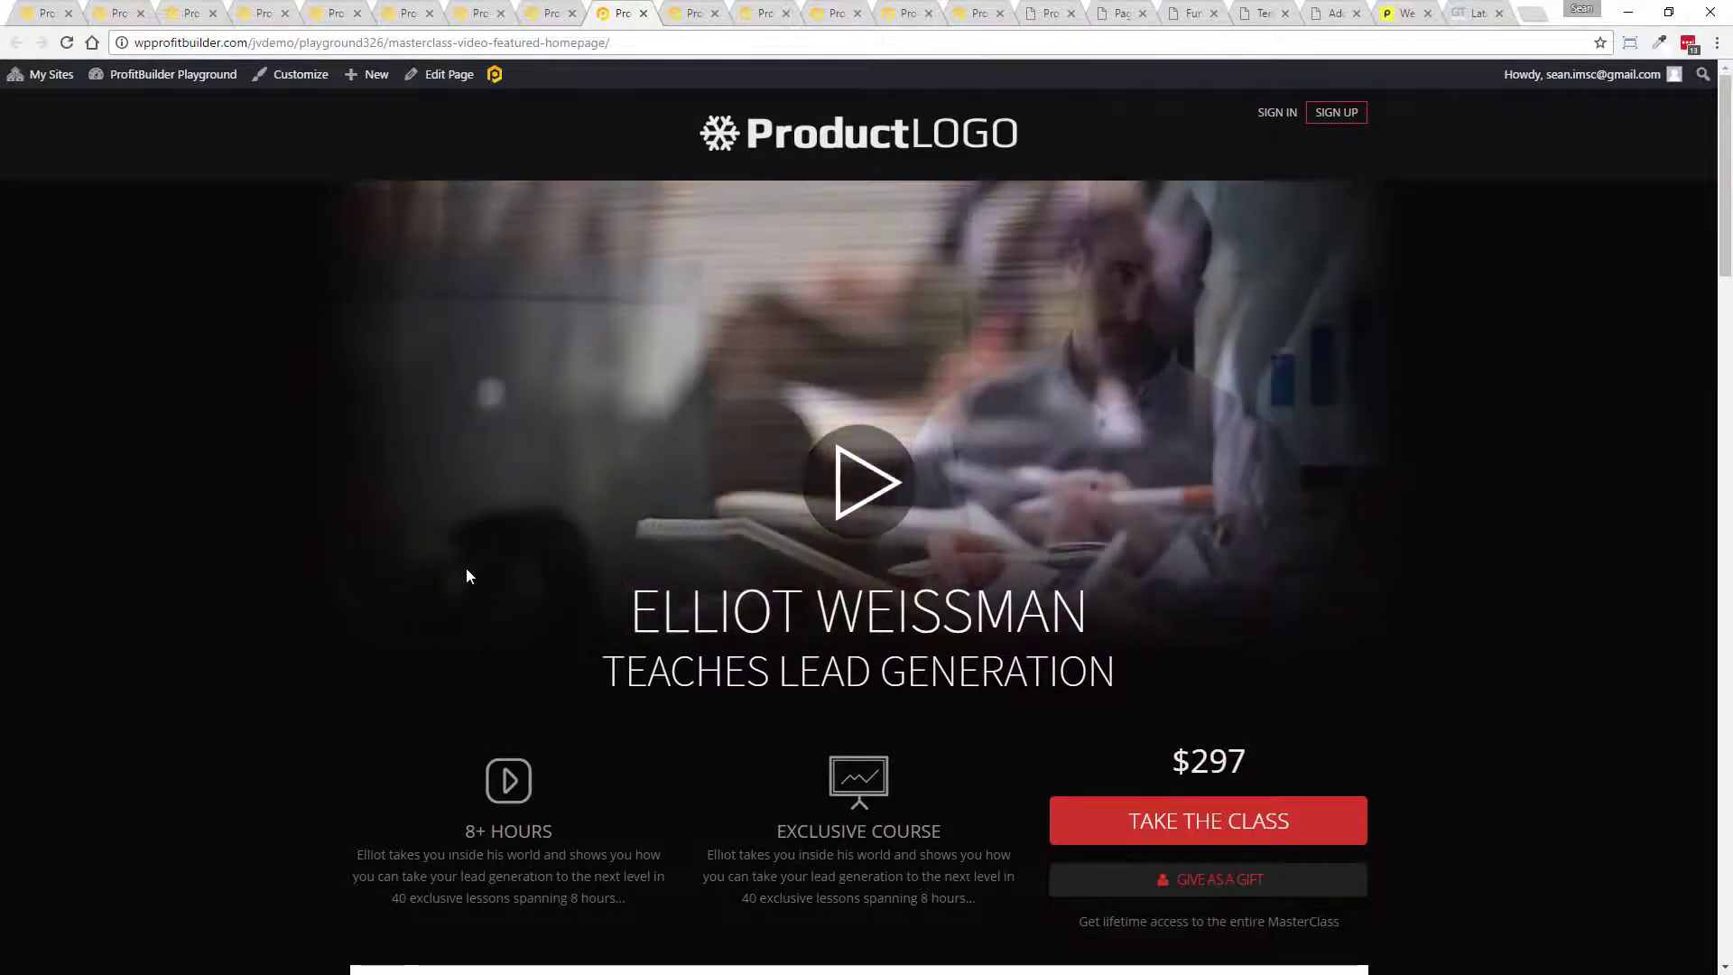
scroll(466, 567, "down", 12)
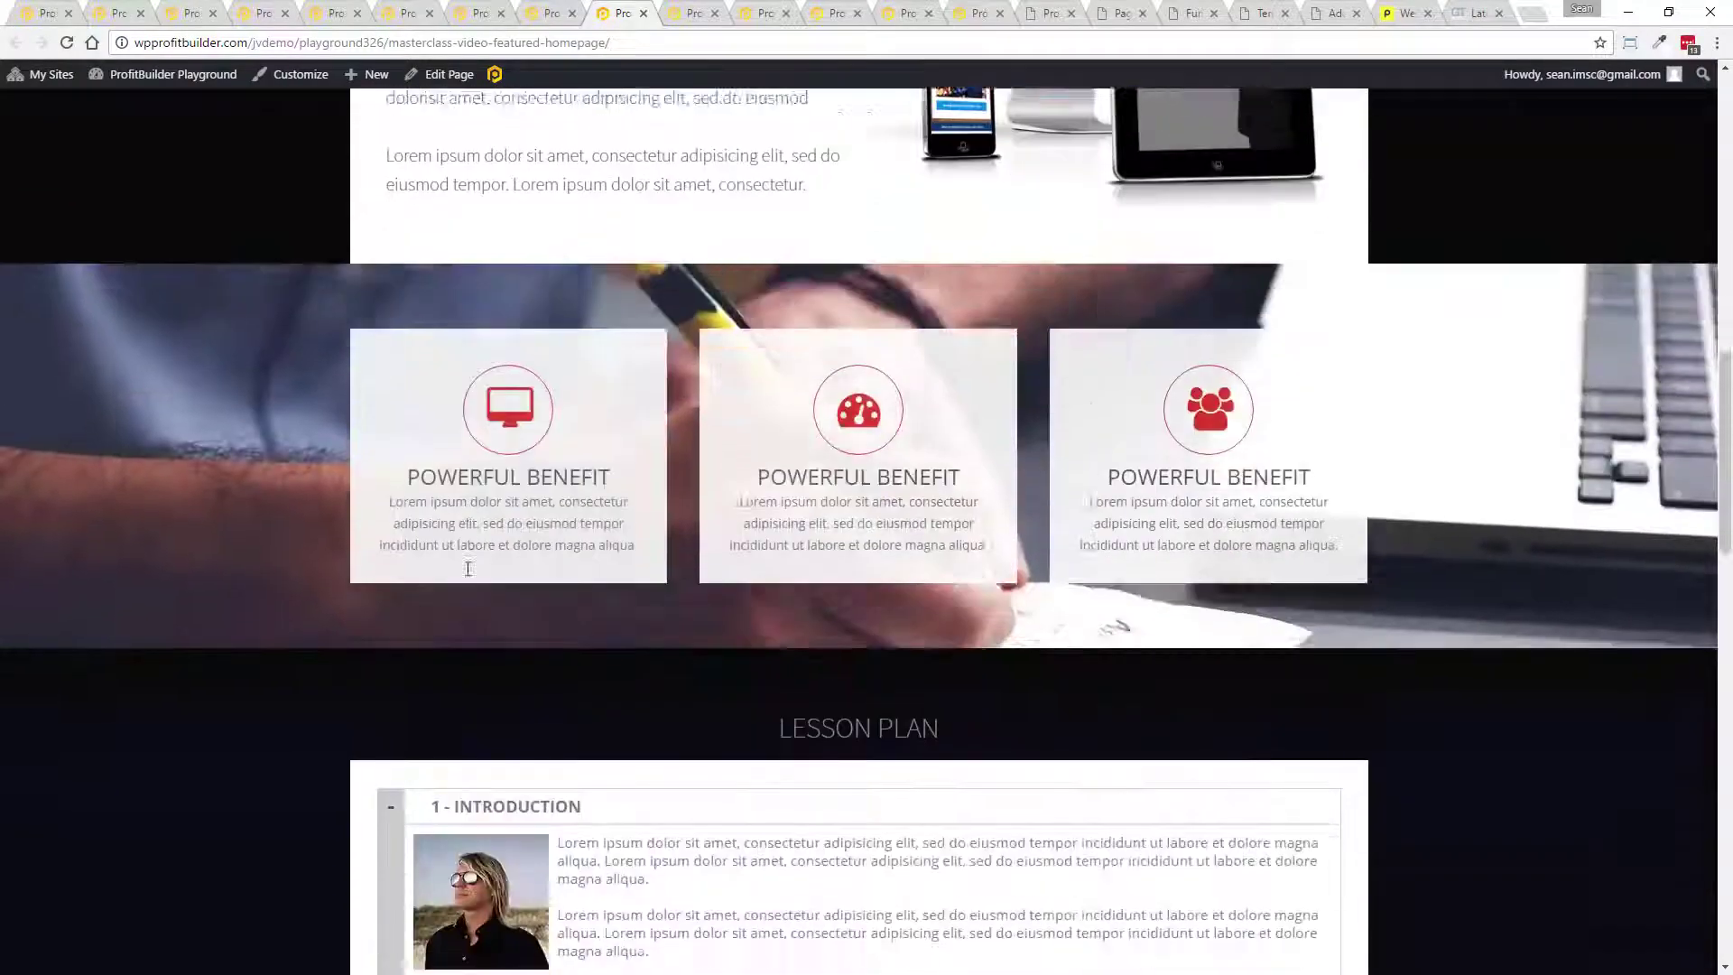
scroll(468, 568, "down", 10)
scroll(658, 456, "up", 7)
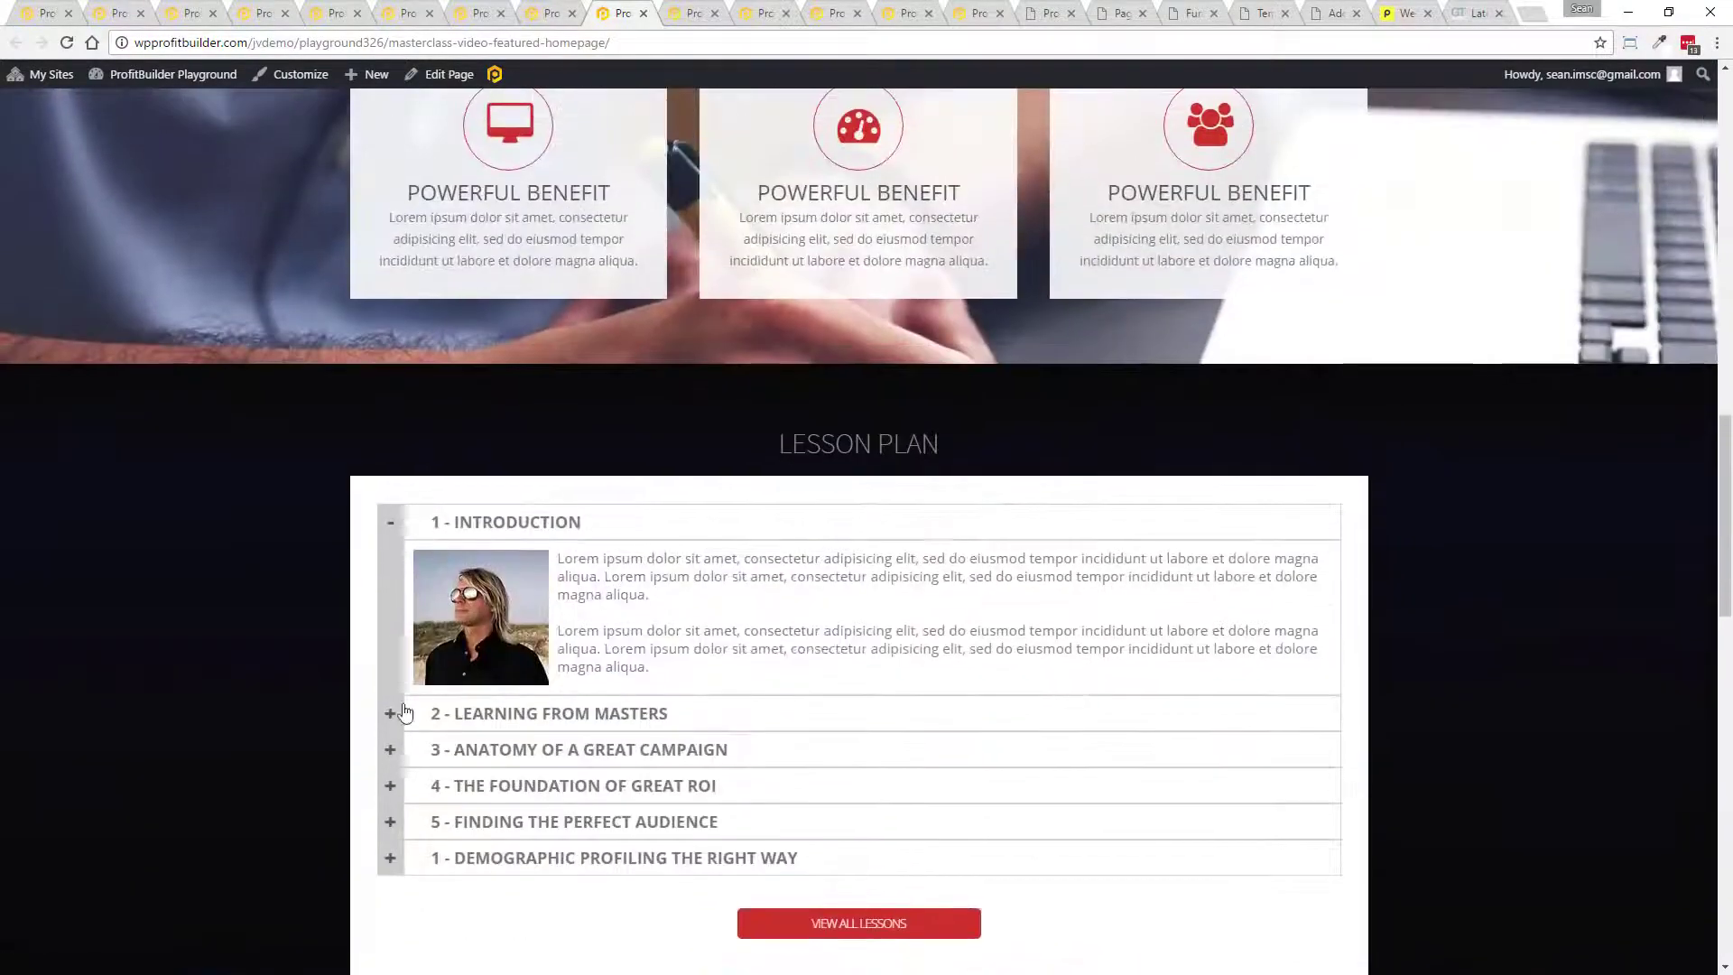
scroll(309, 735, "down", 10)
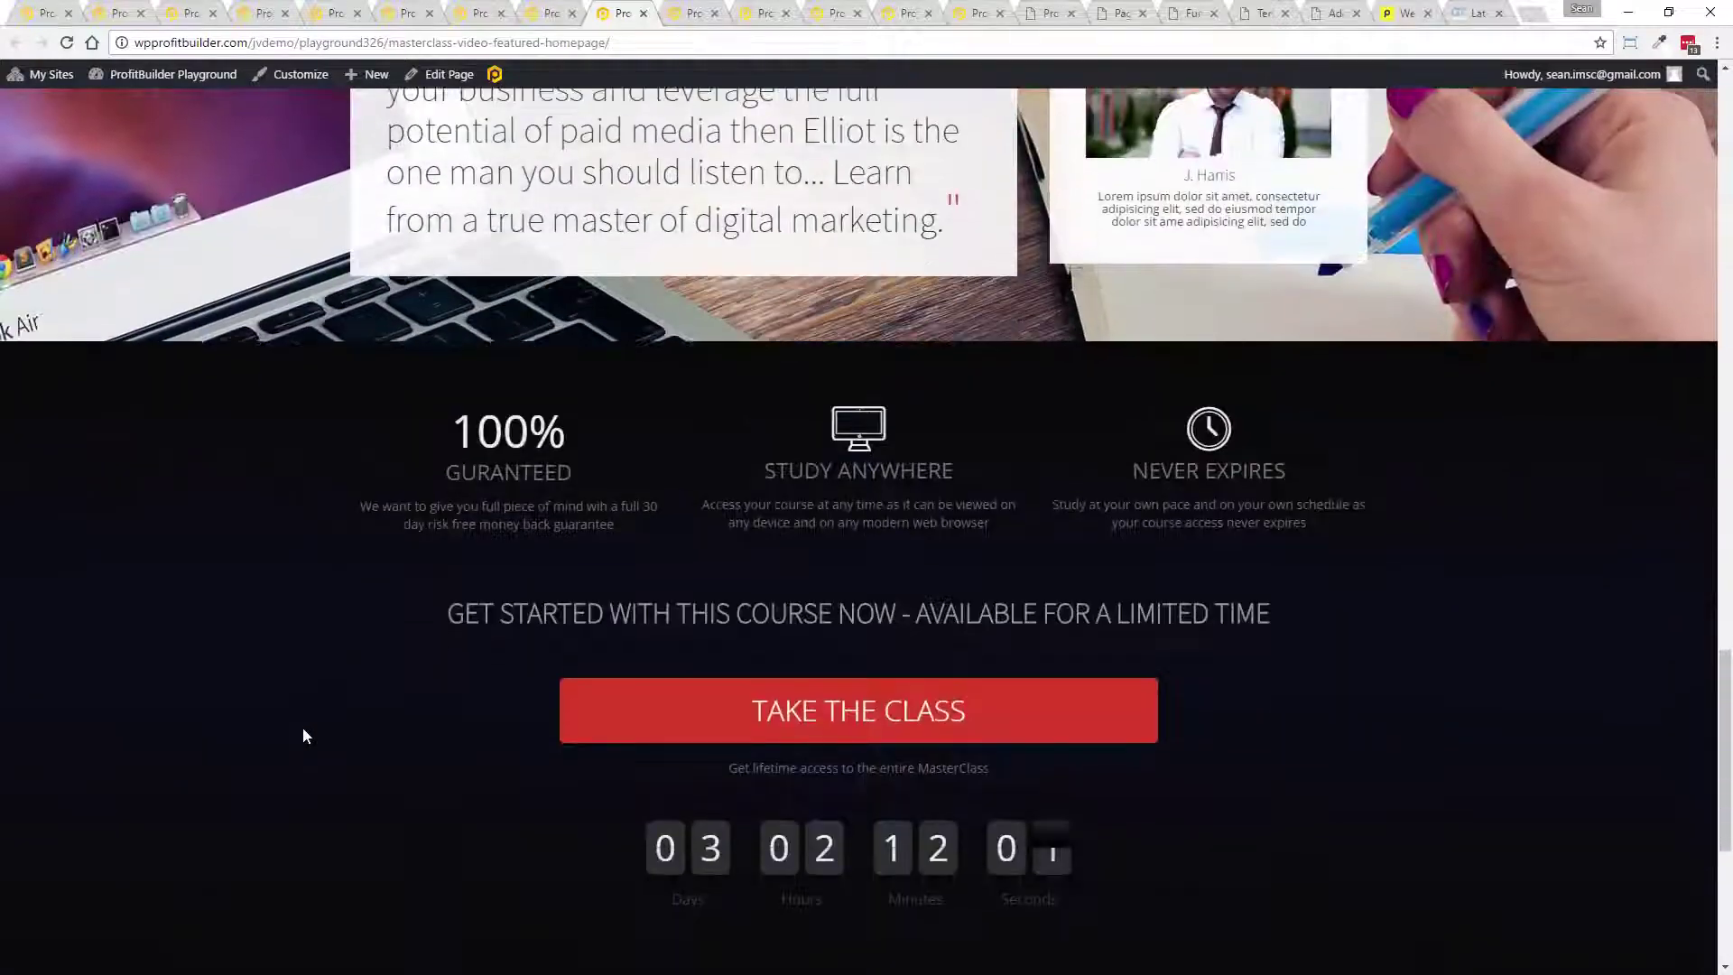
- Examine the rest of the masterclass video featured homepage and view the masterclass homepage, closing its pop-up video
scroll(303, 735, "down", 3)
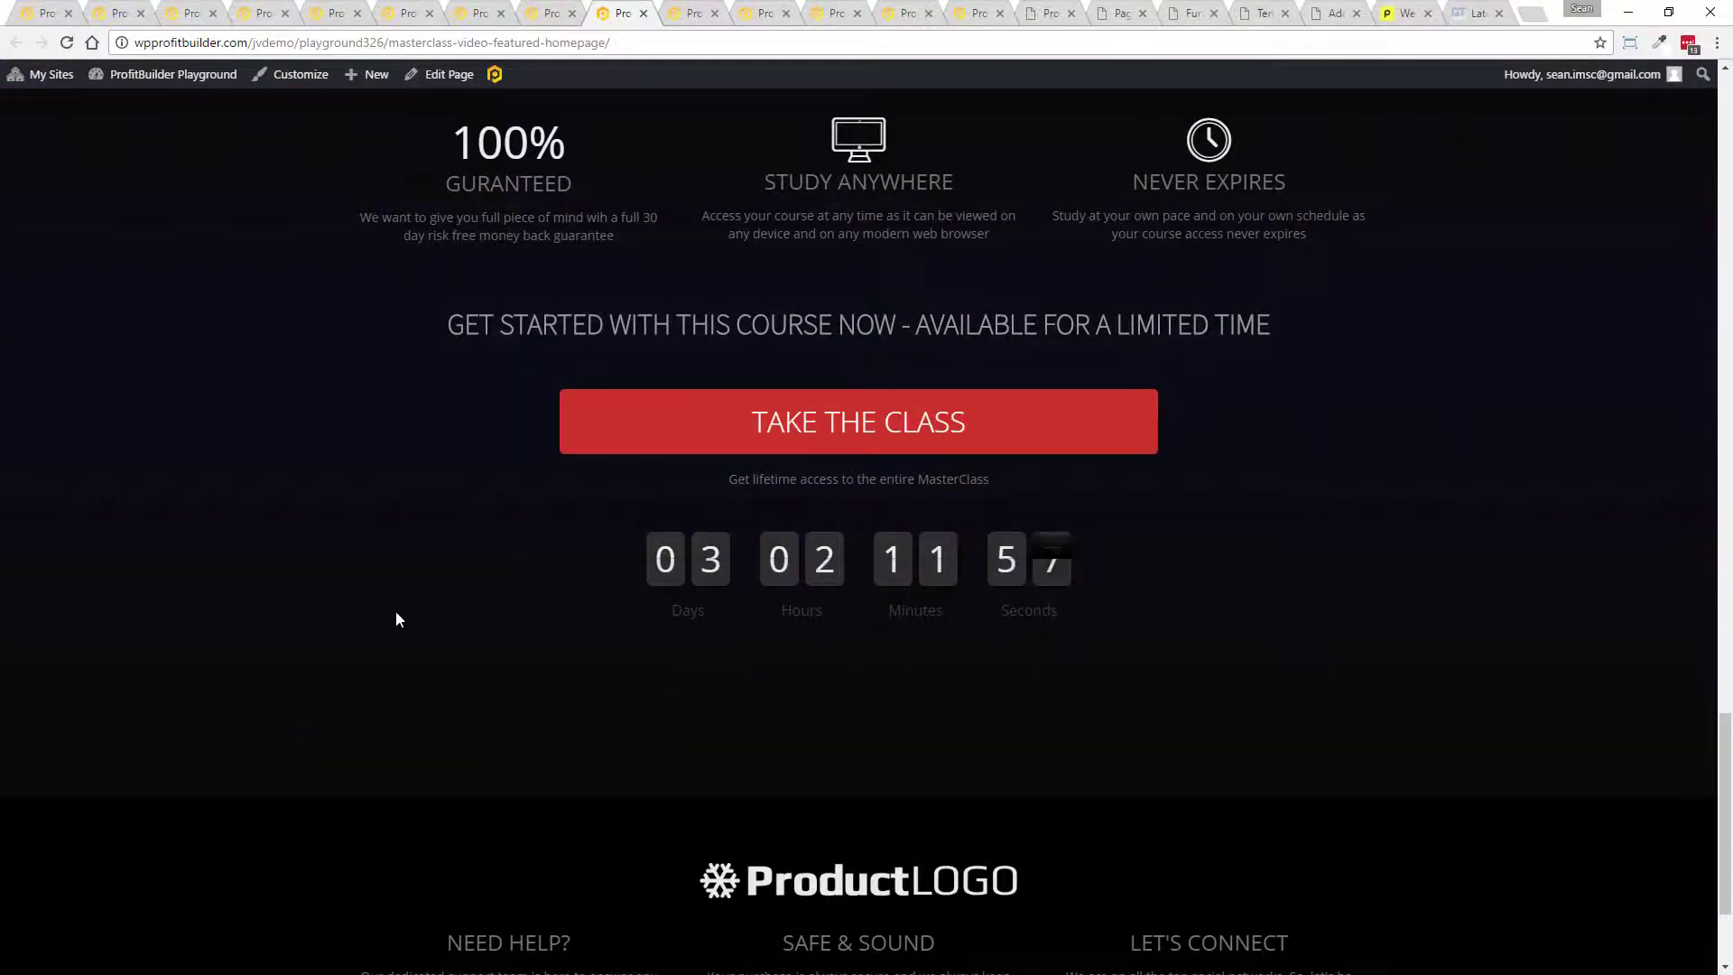
scroll(396, 612, "up", 15)
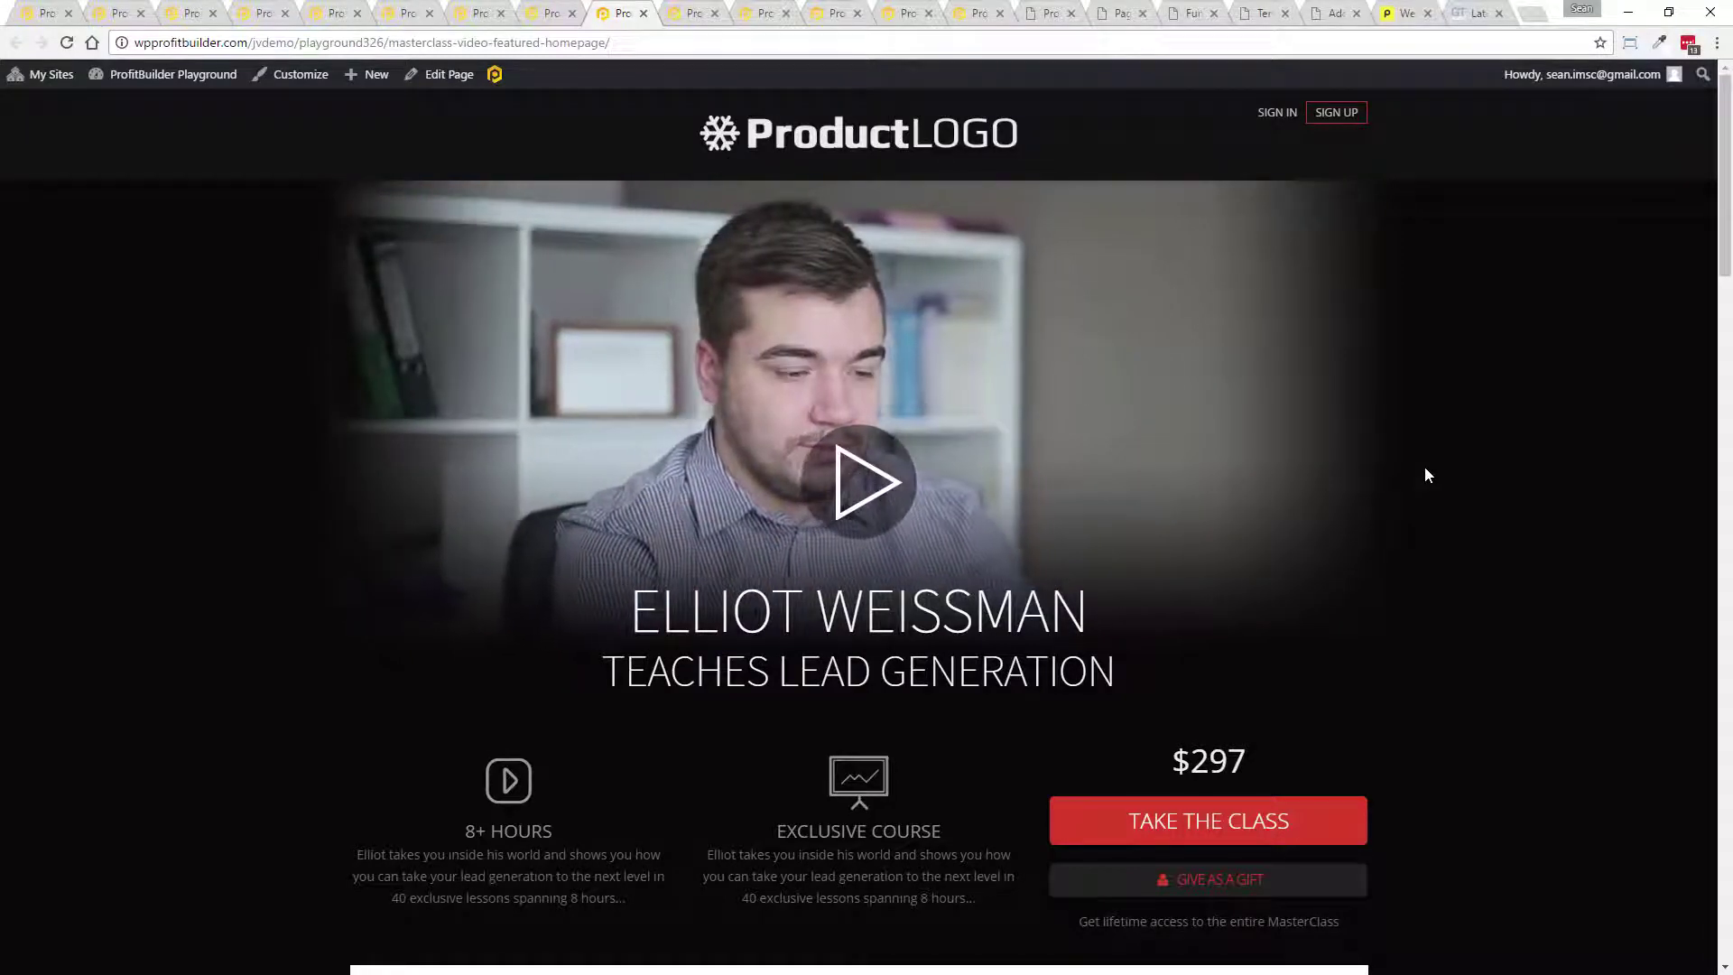
left_click(686, 13)
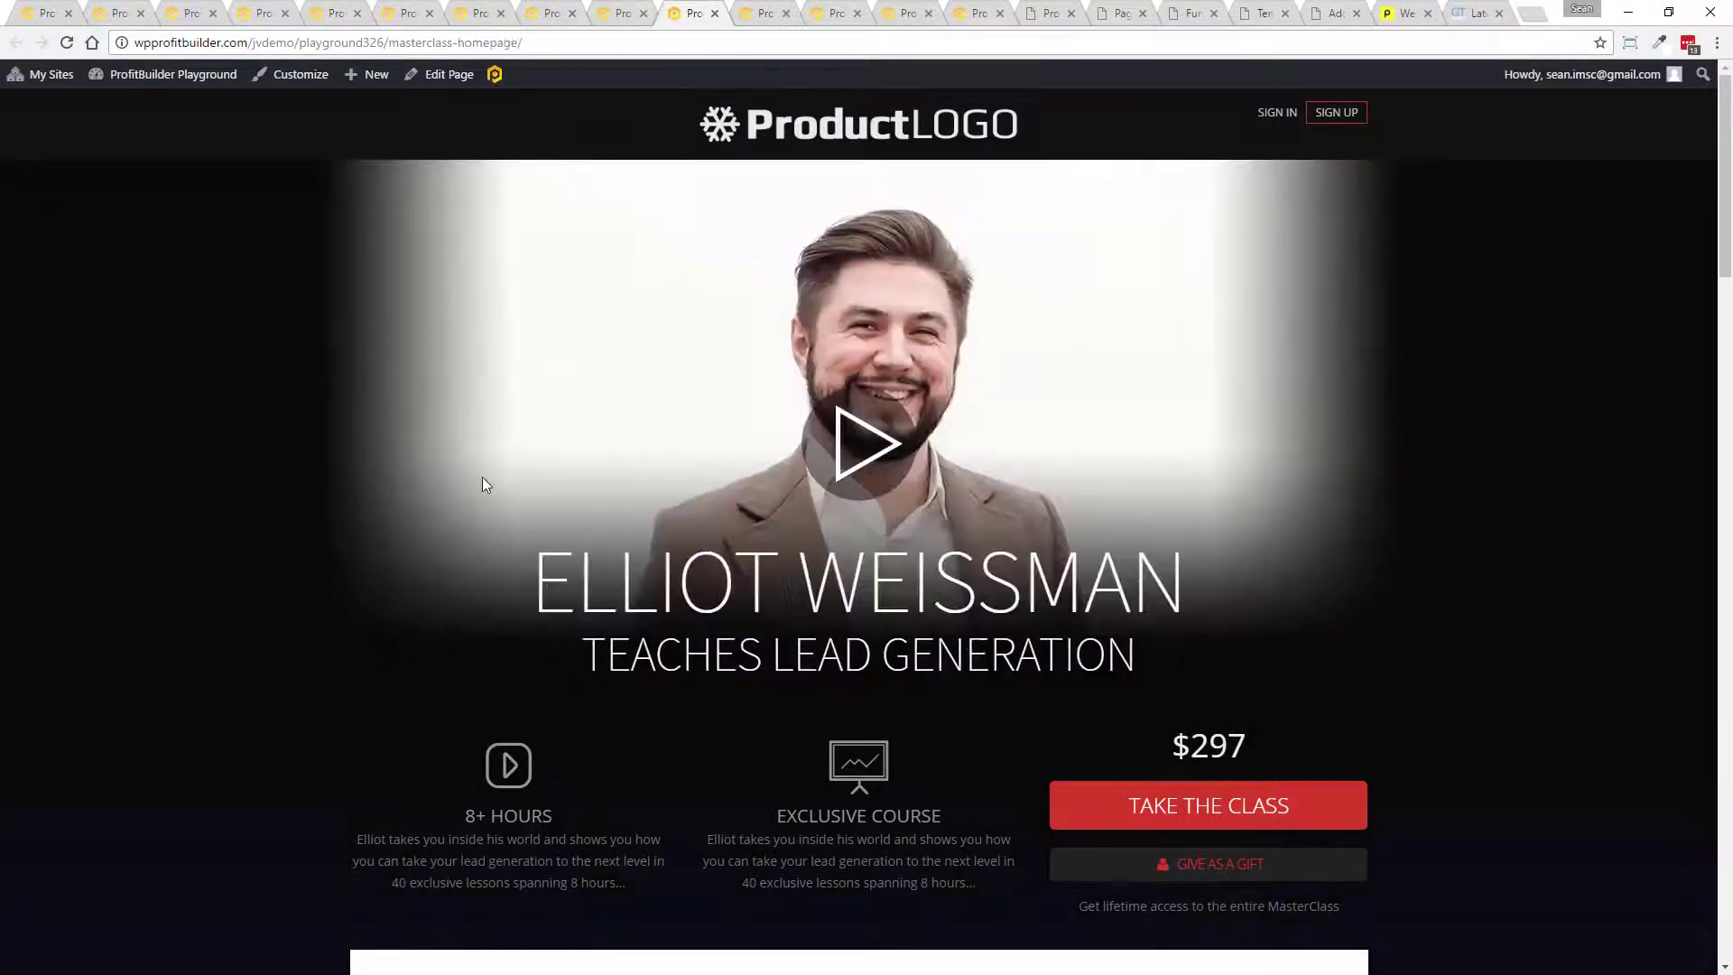
left_click(764, 11)
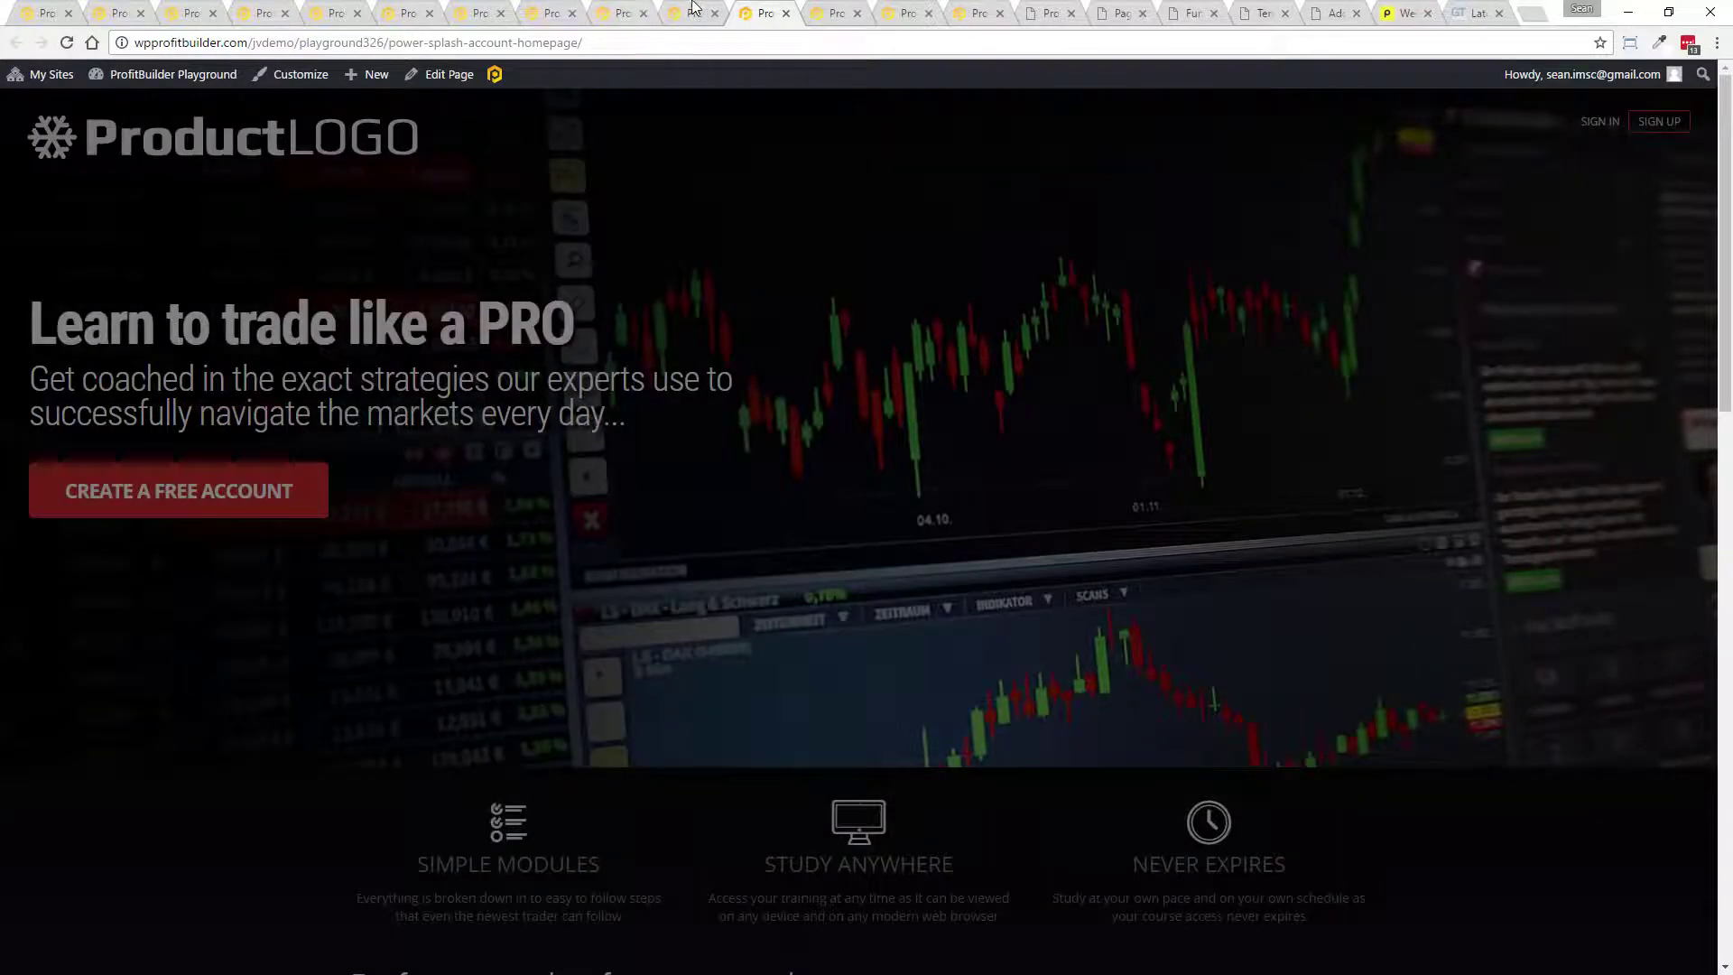
left_click(686, 14)
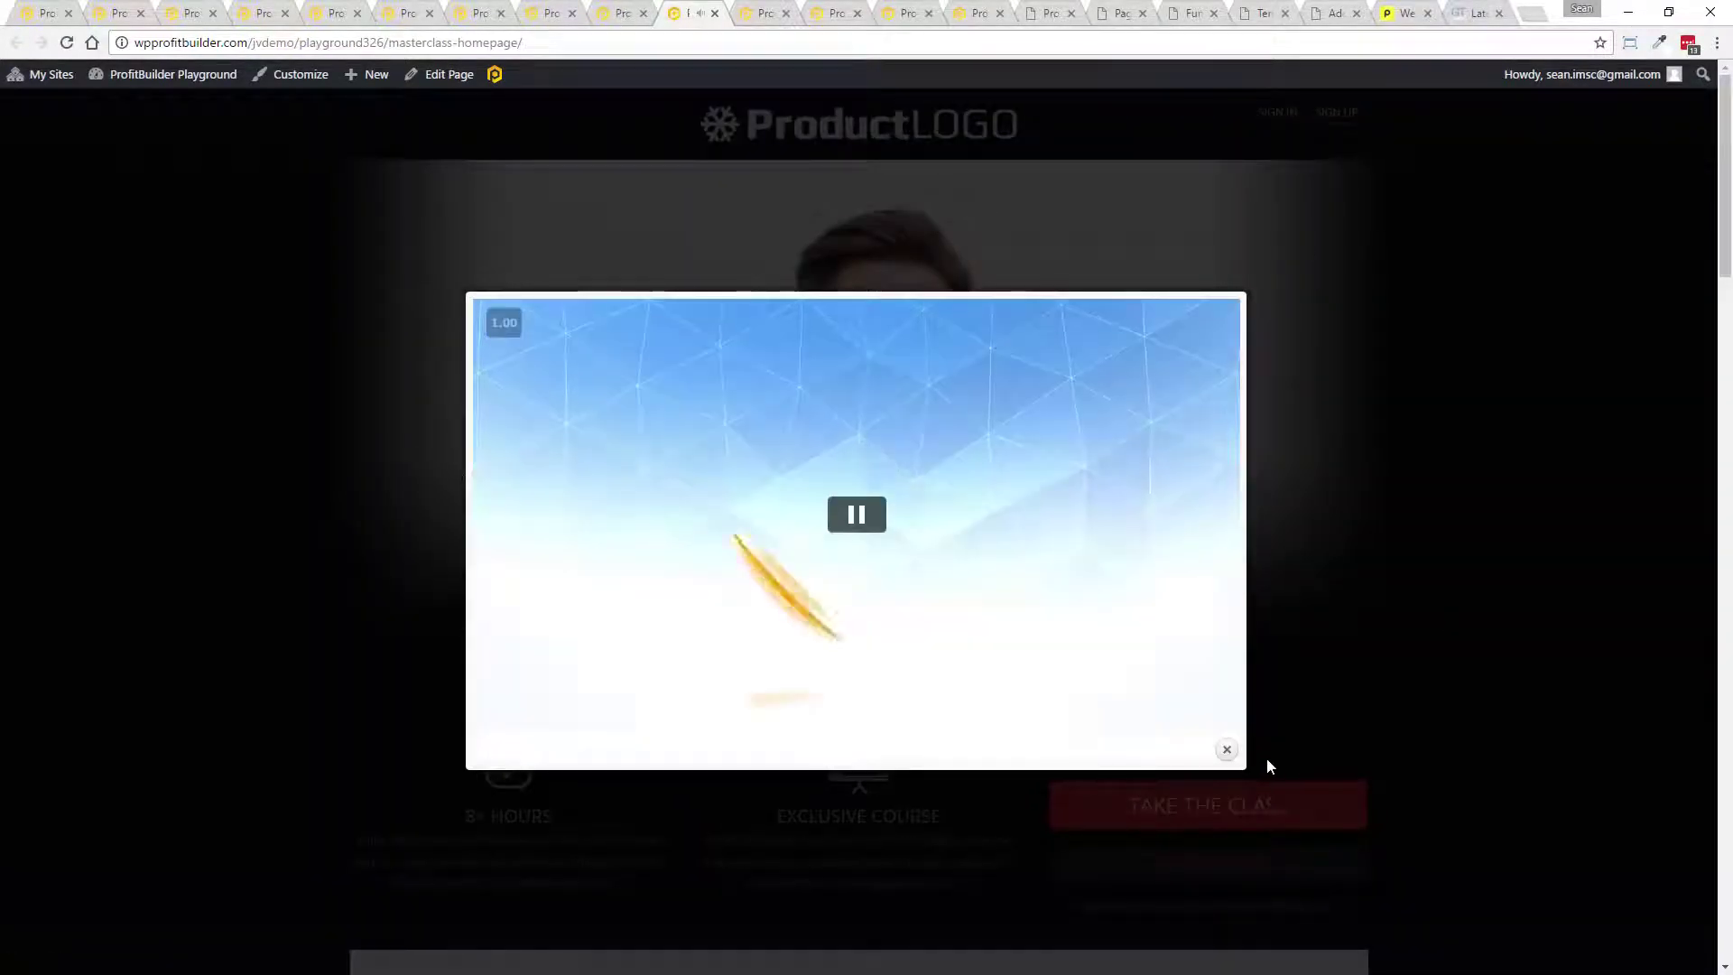
left_click(1227, 753)
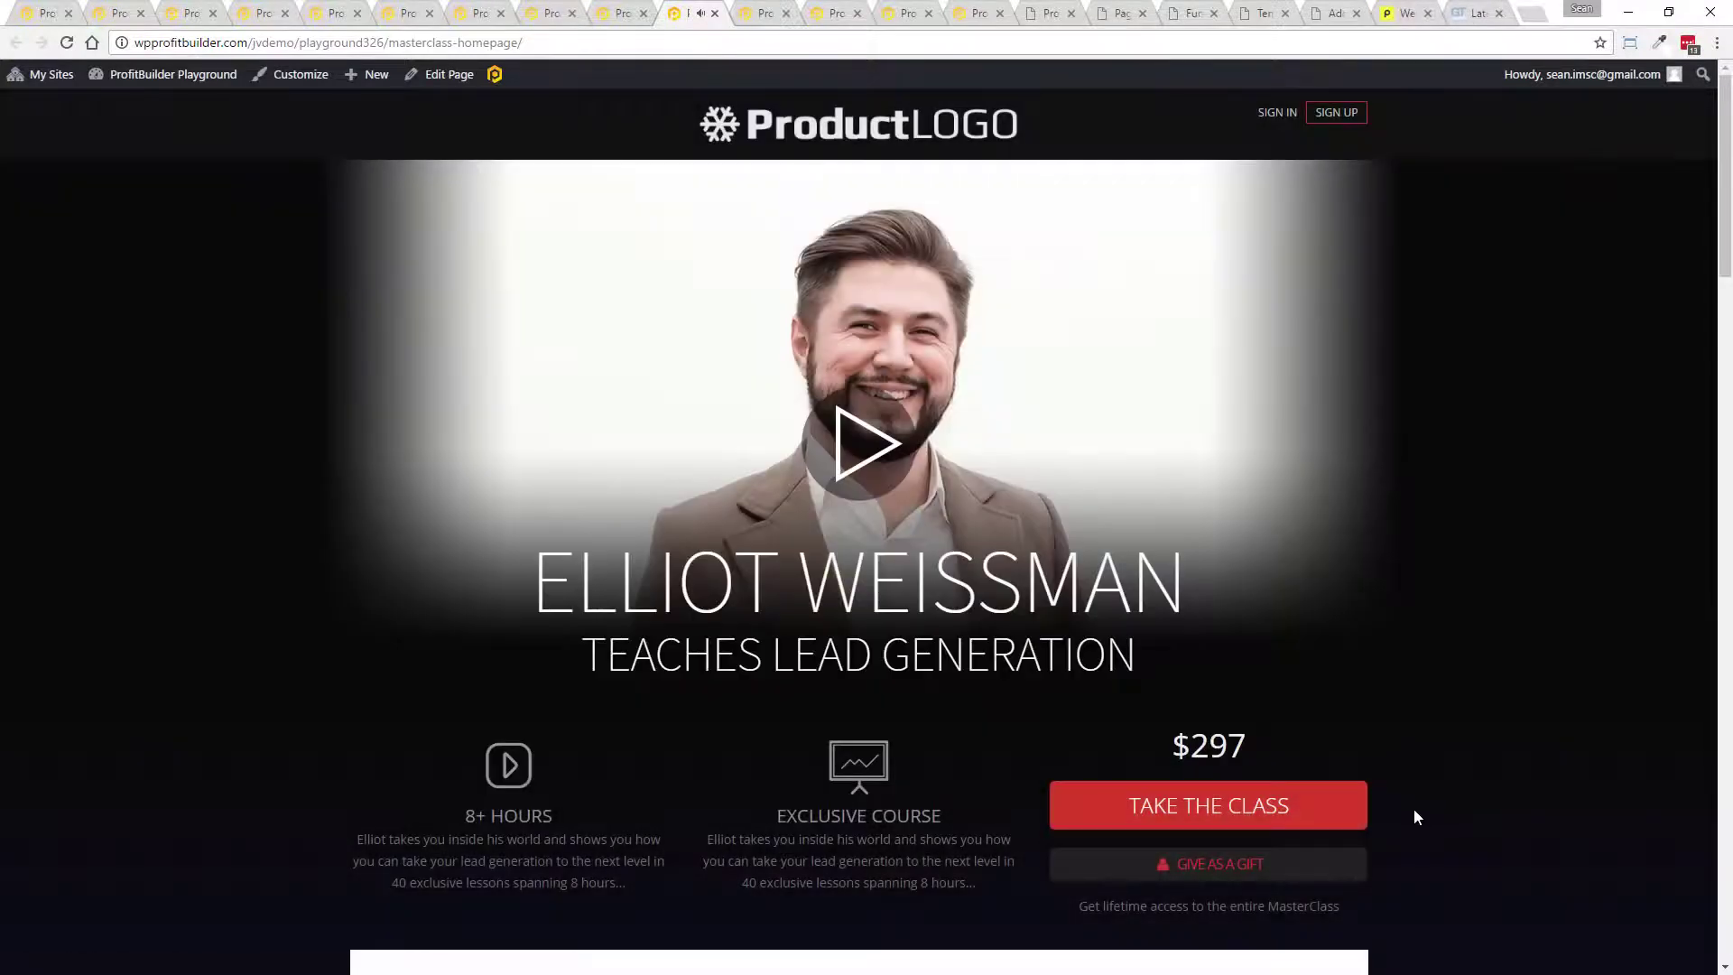
- Examine the power splash account homepage with its trading background, dismissing the free account sign-up pop-up
left_click(760, 14)
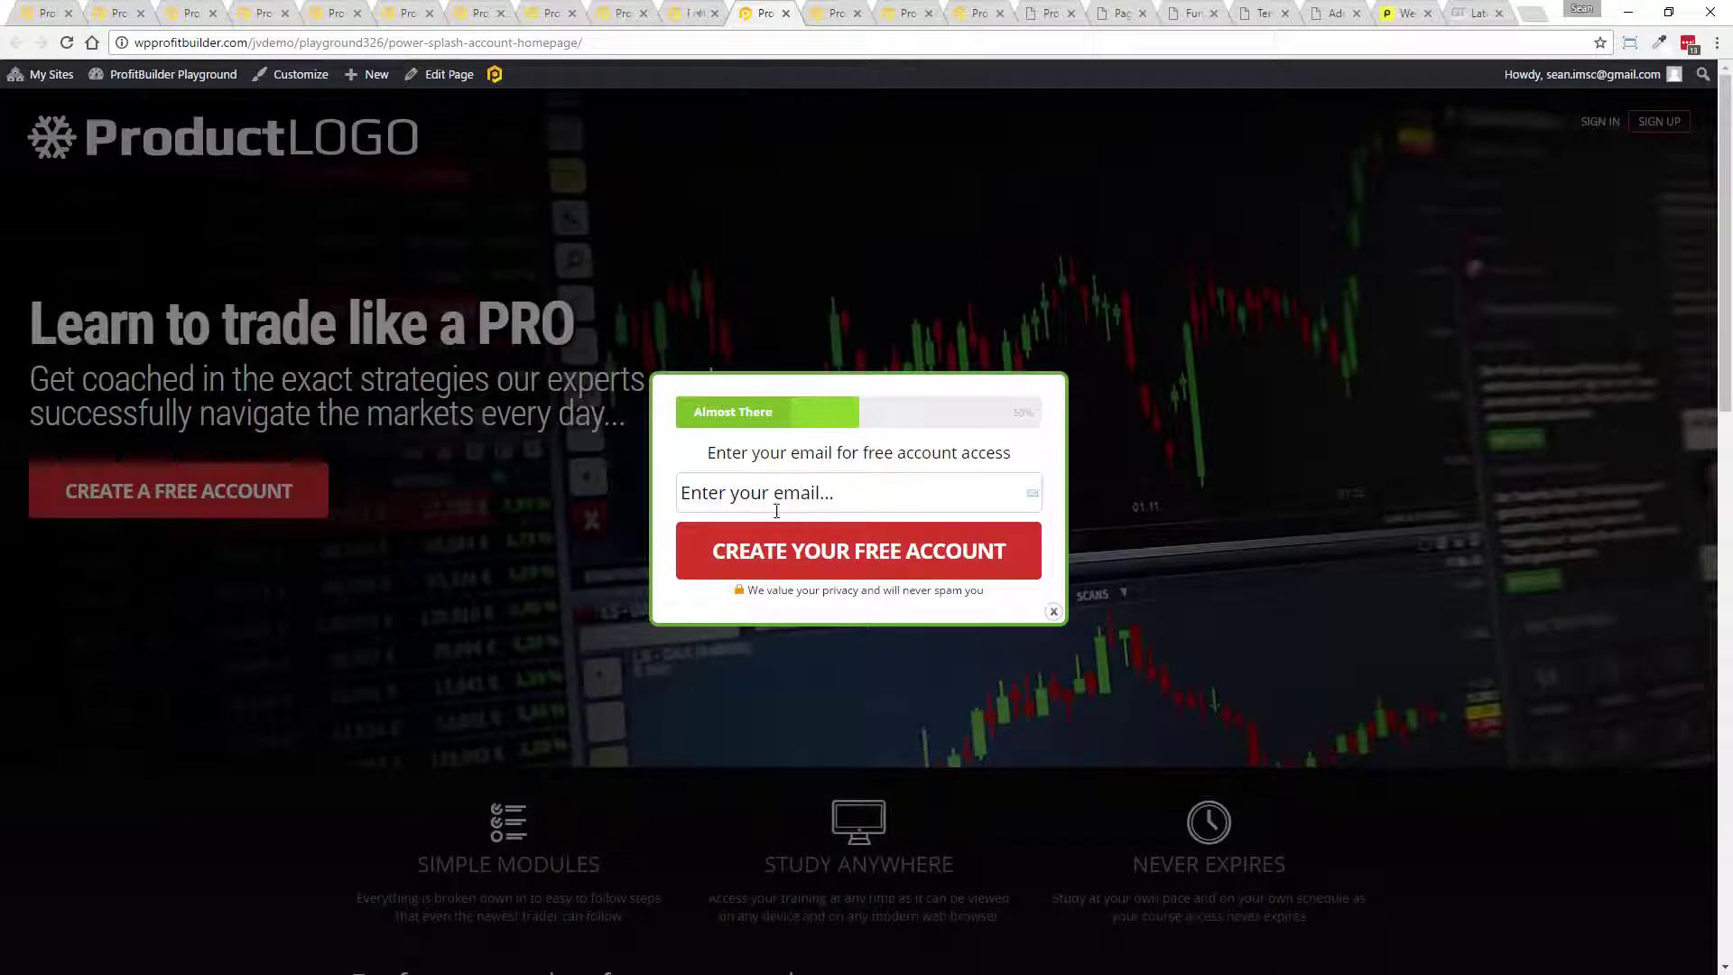
left_click(1053, 611)
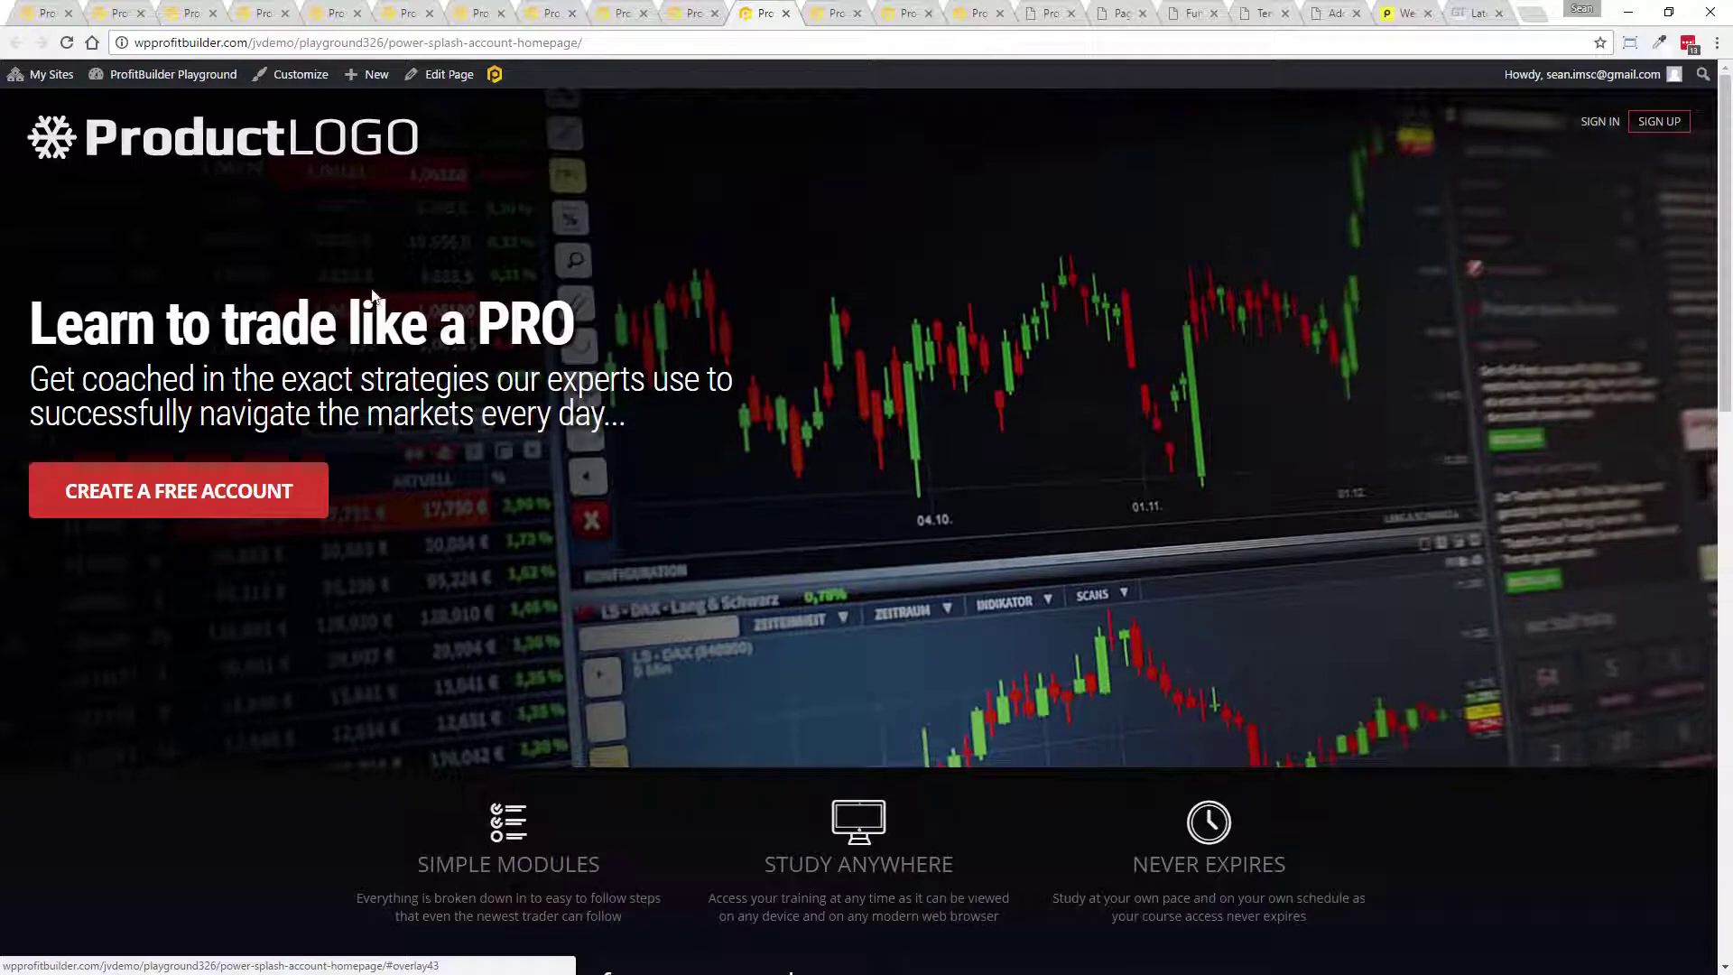
left_click_drag(1724, 318, 1712, 824)
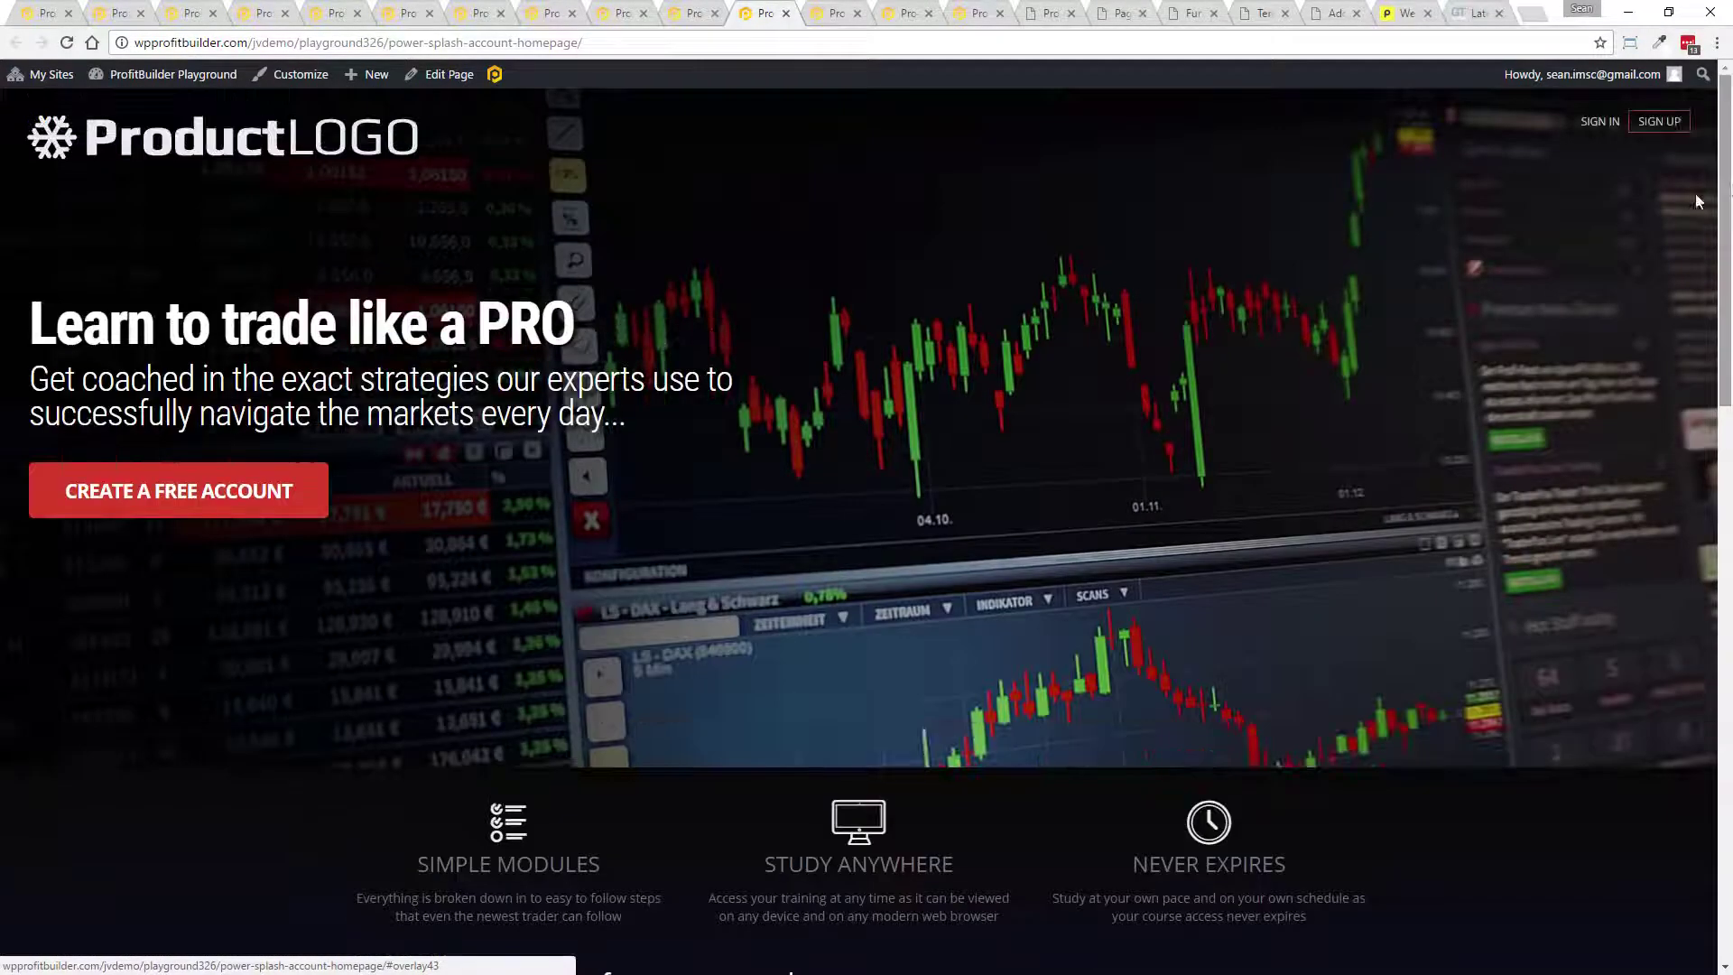
- Examine the real estate local opt-in page and its home quote pop-up form
left_click(837, 12)
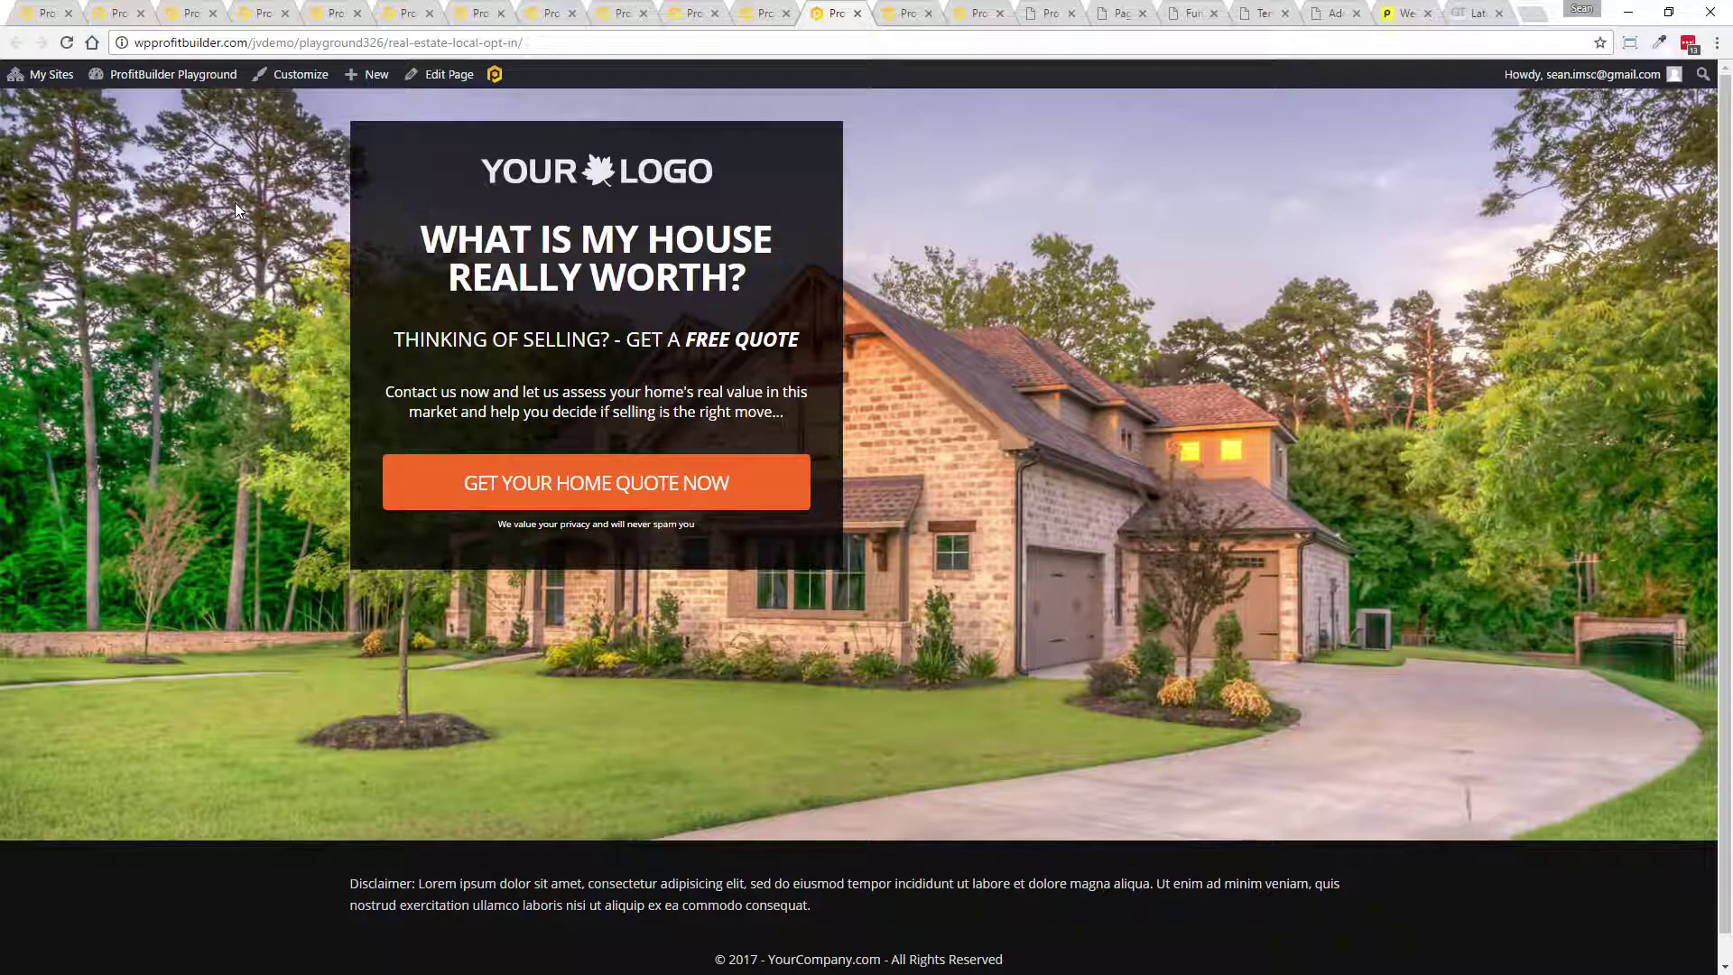
left_click(653, 472)
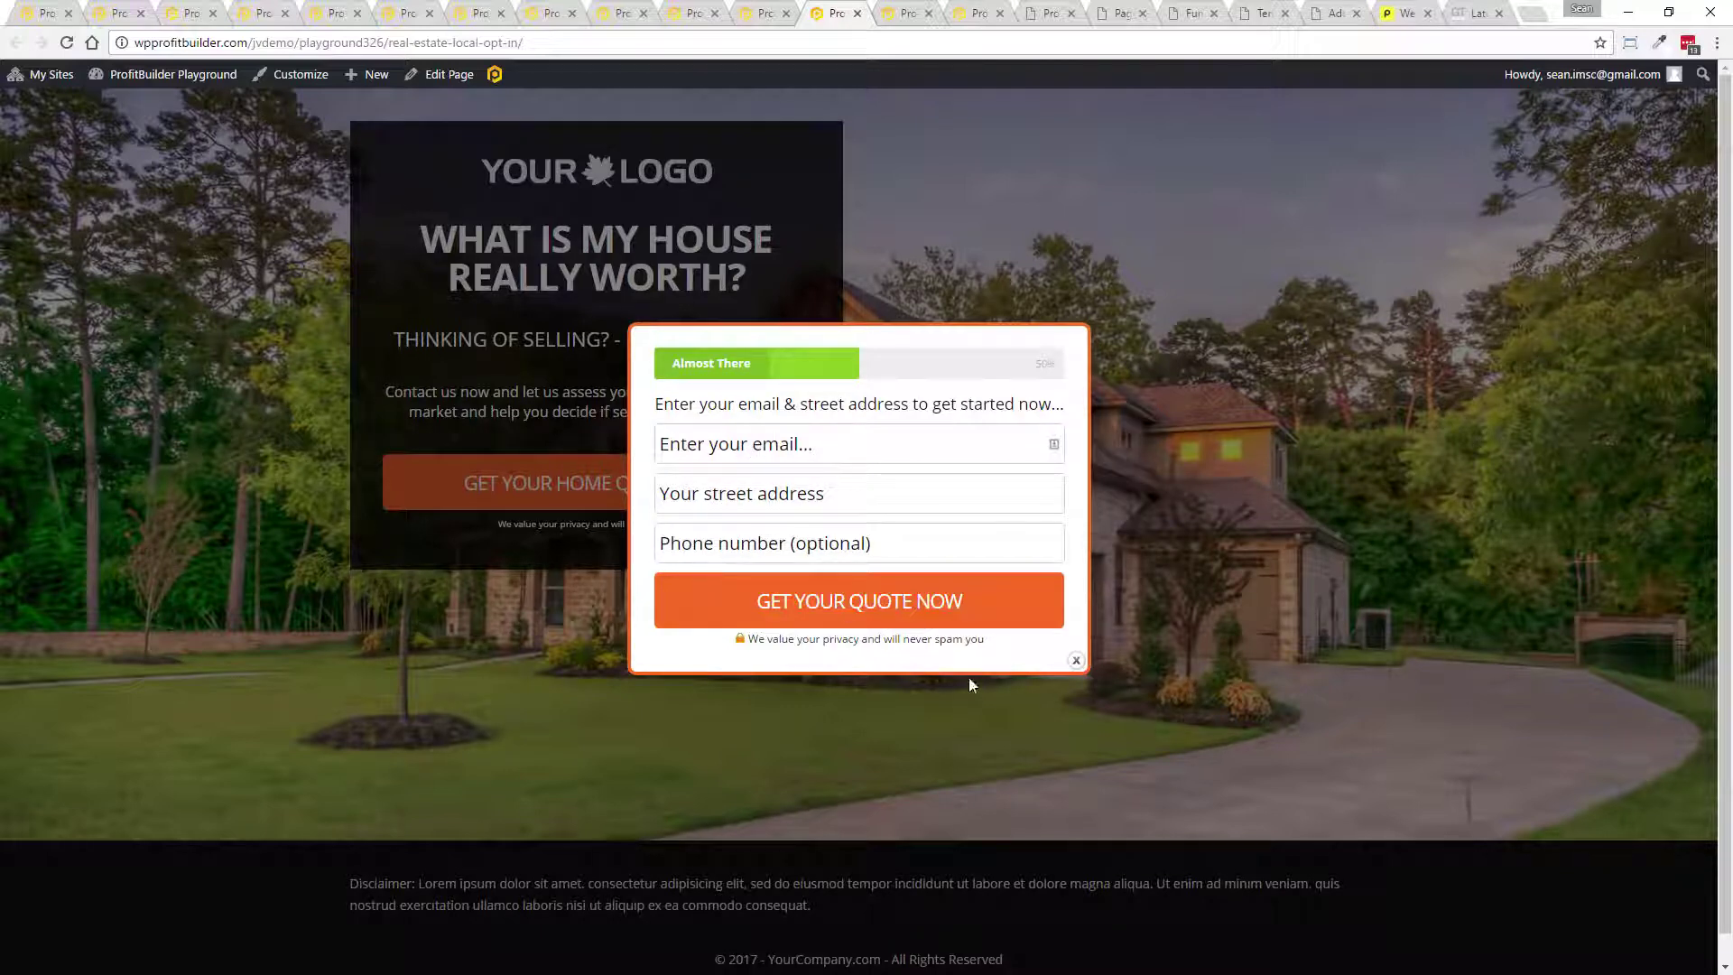
left_click(1074, 663)
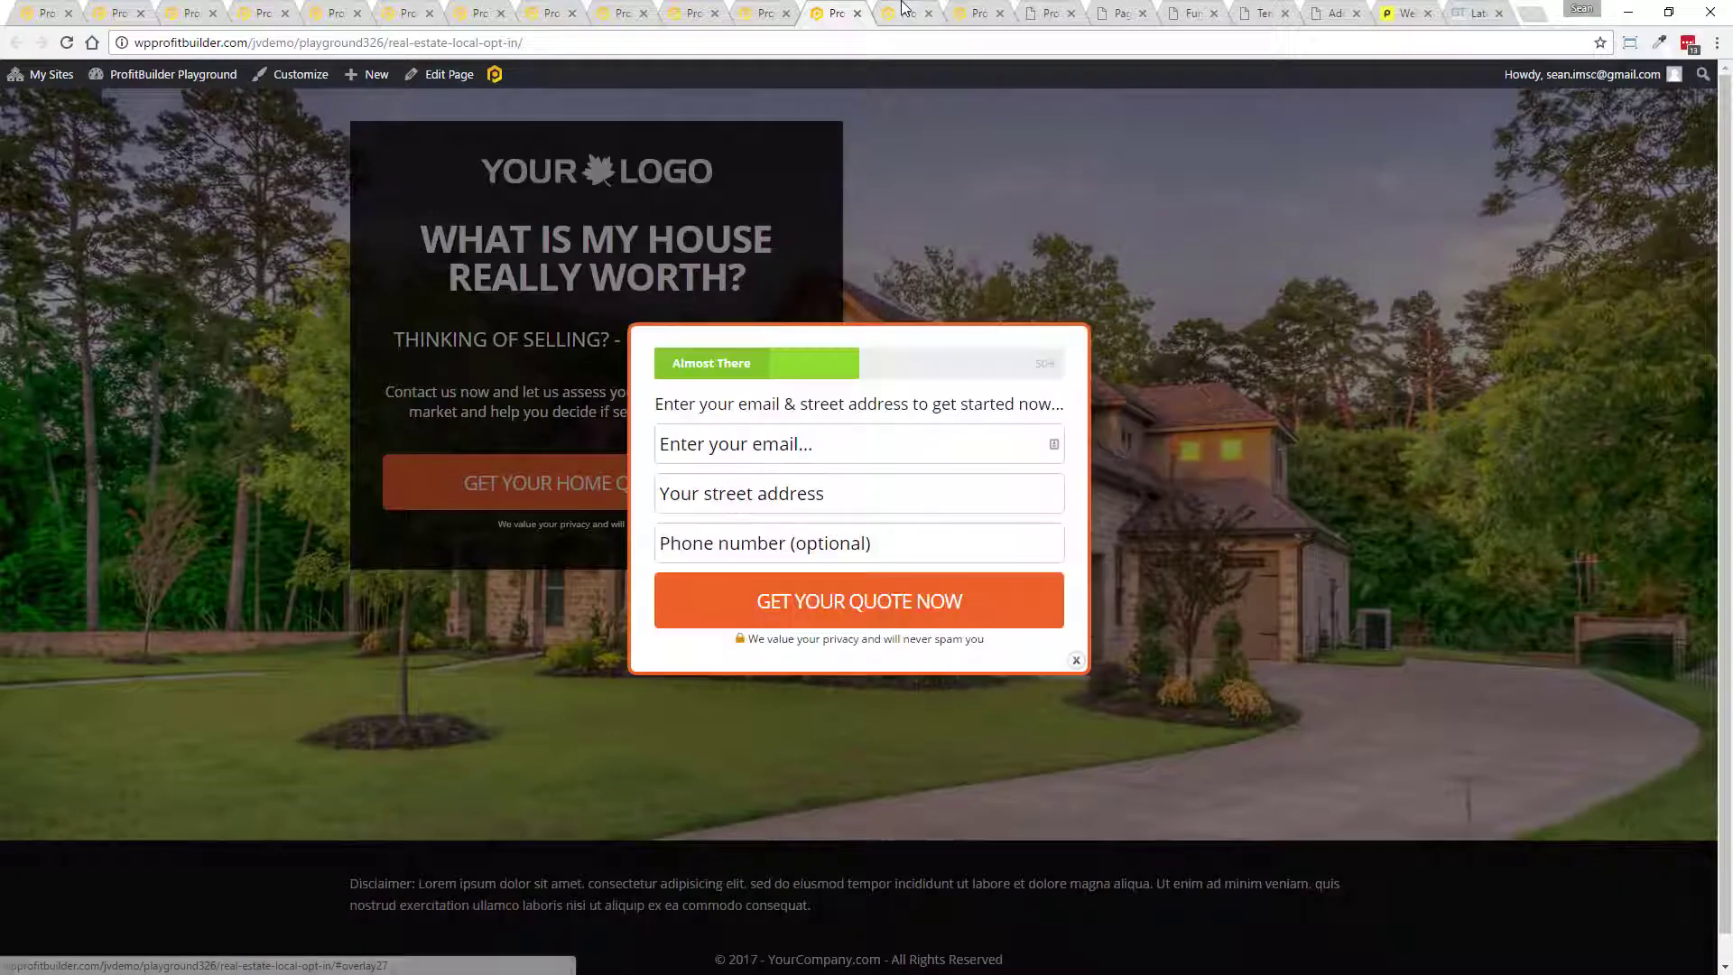
- Examine the restaurant landing homepage from its video background header to the newsletter form and footer
left_click(895, 11)
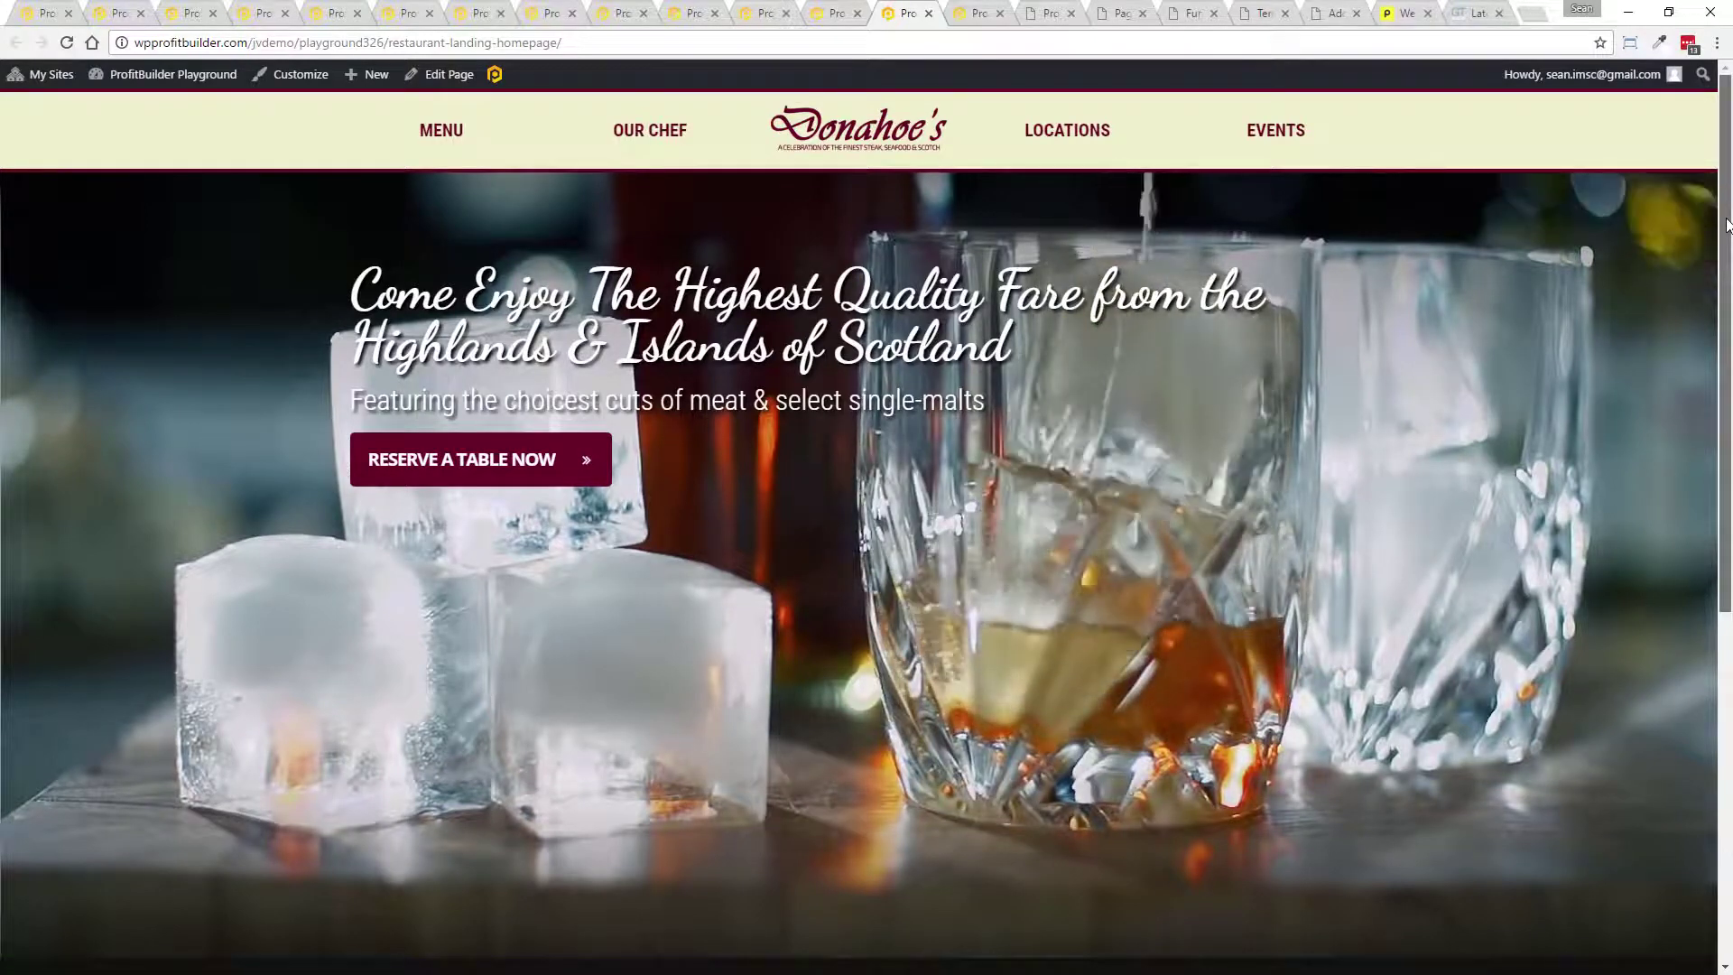
left_click_drag(1725, 223, 1680, 646)
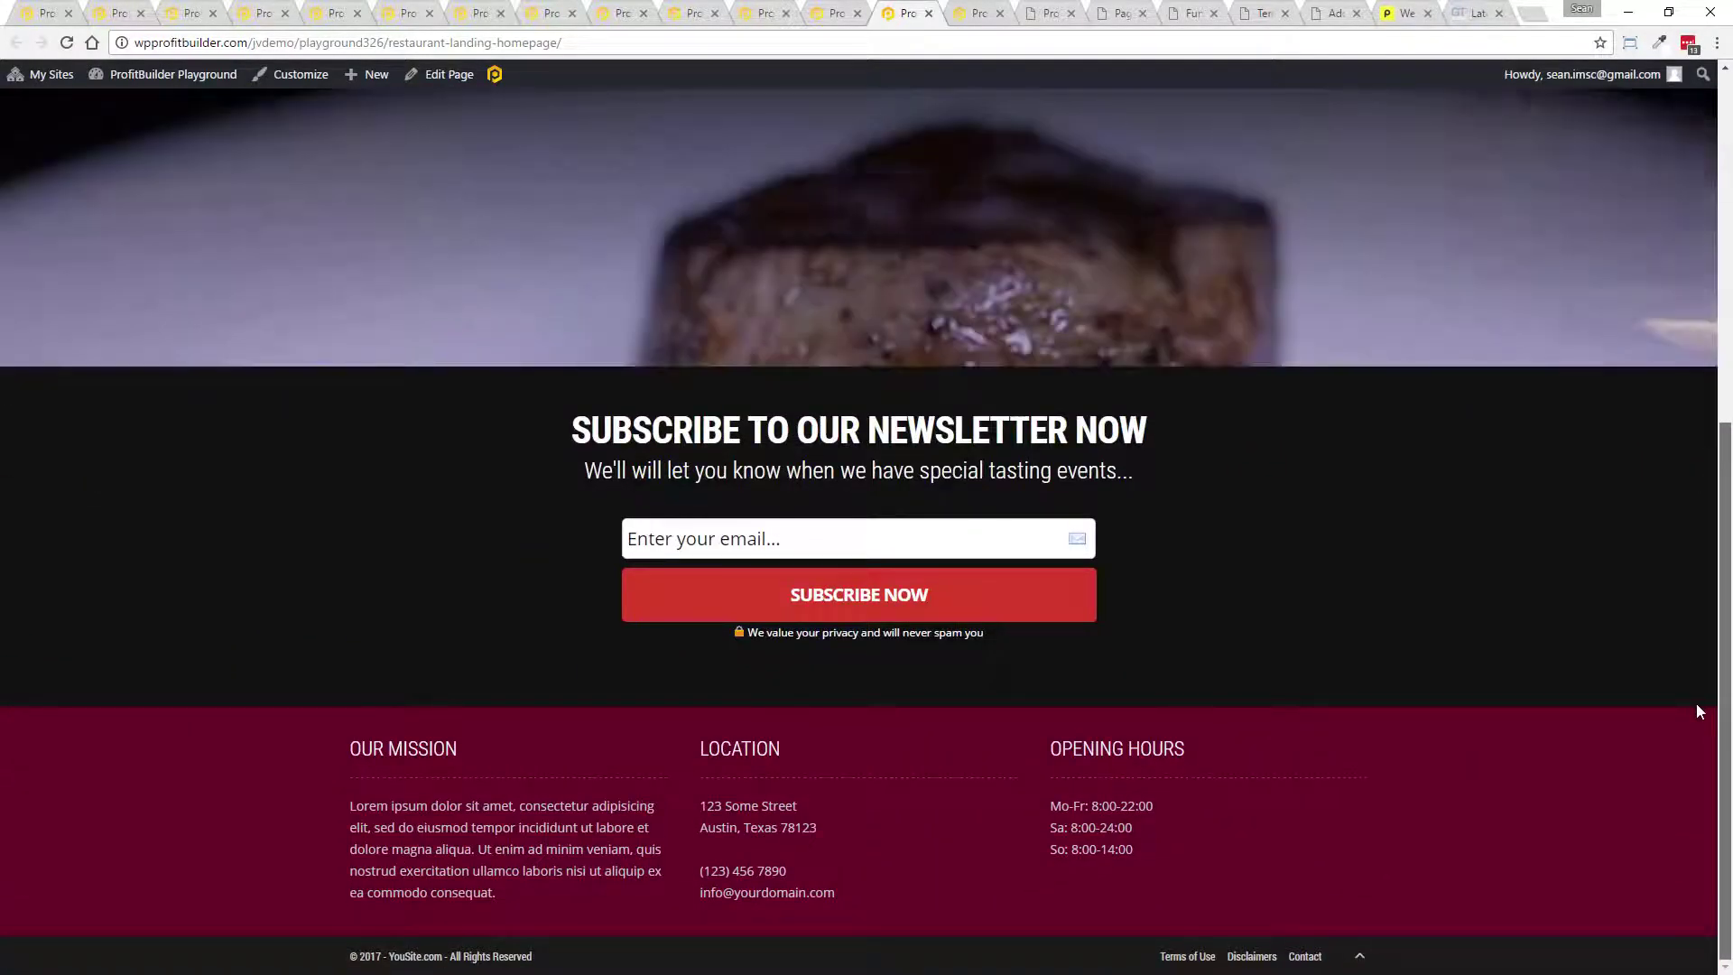
left_click_drag(1724, 524, 1727, 176)
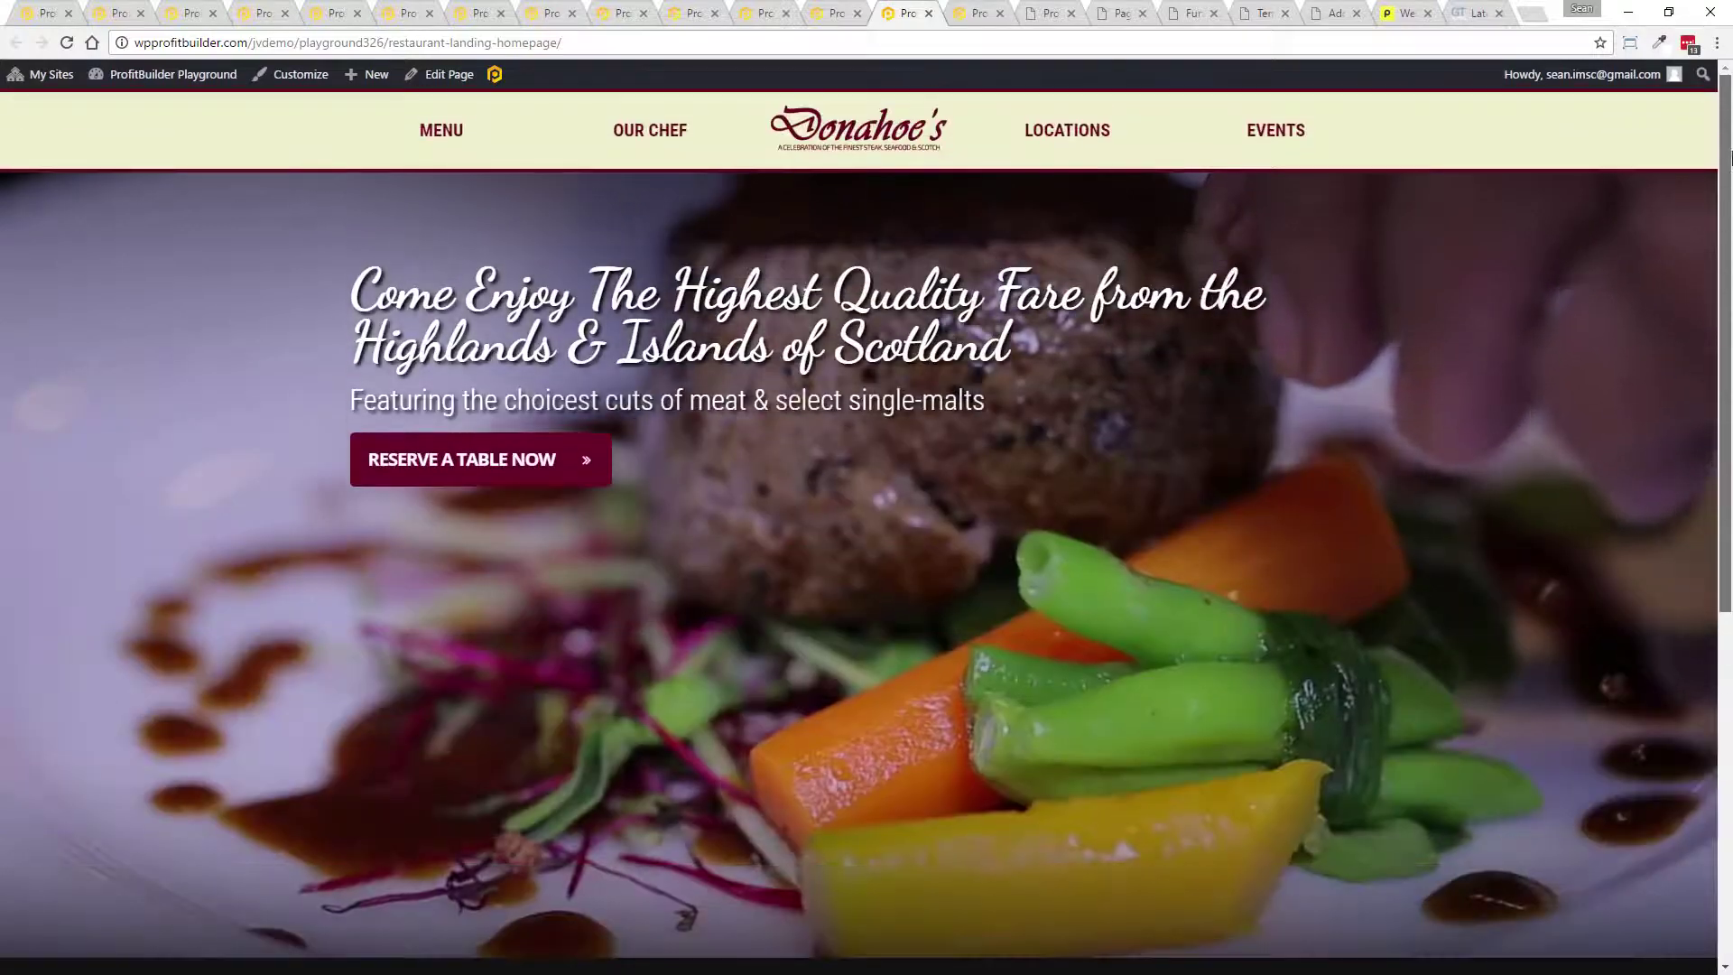
- Examine the streamline video webinar page, opening and dismissing its registration pop-up
left_click(970, 13)
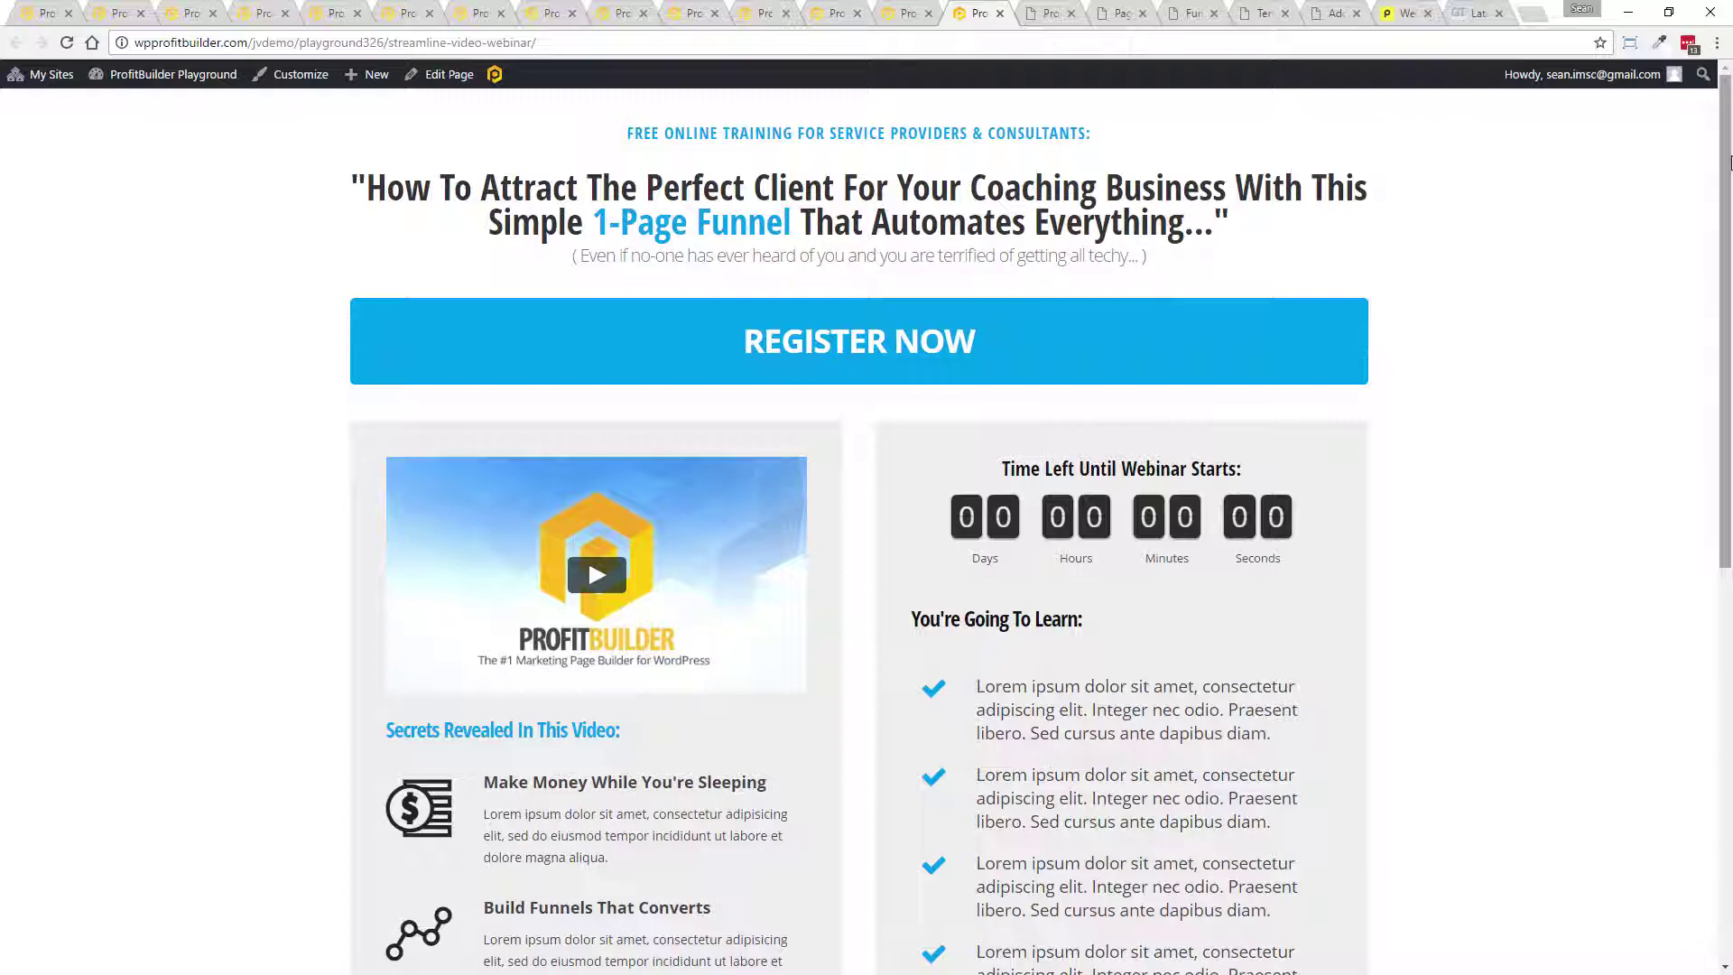
mouse_move(1729, 162)
left_mouse_down()
mouse_move(1730, 577)
mouse_move(1728, 140)
left_mouse_up()
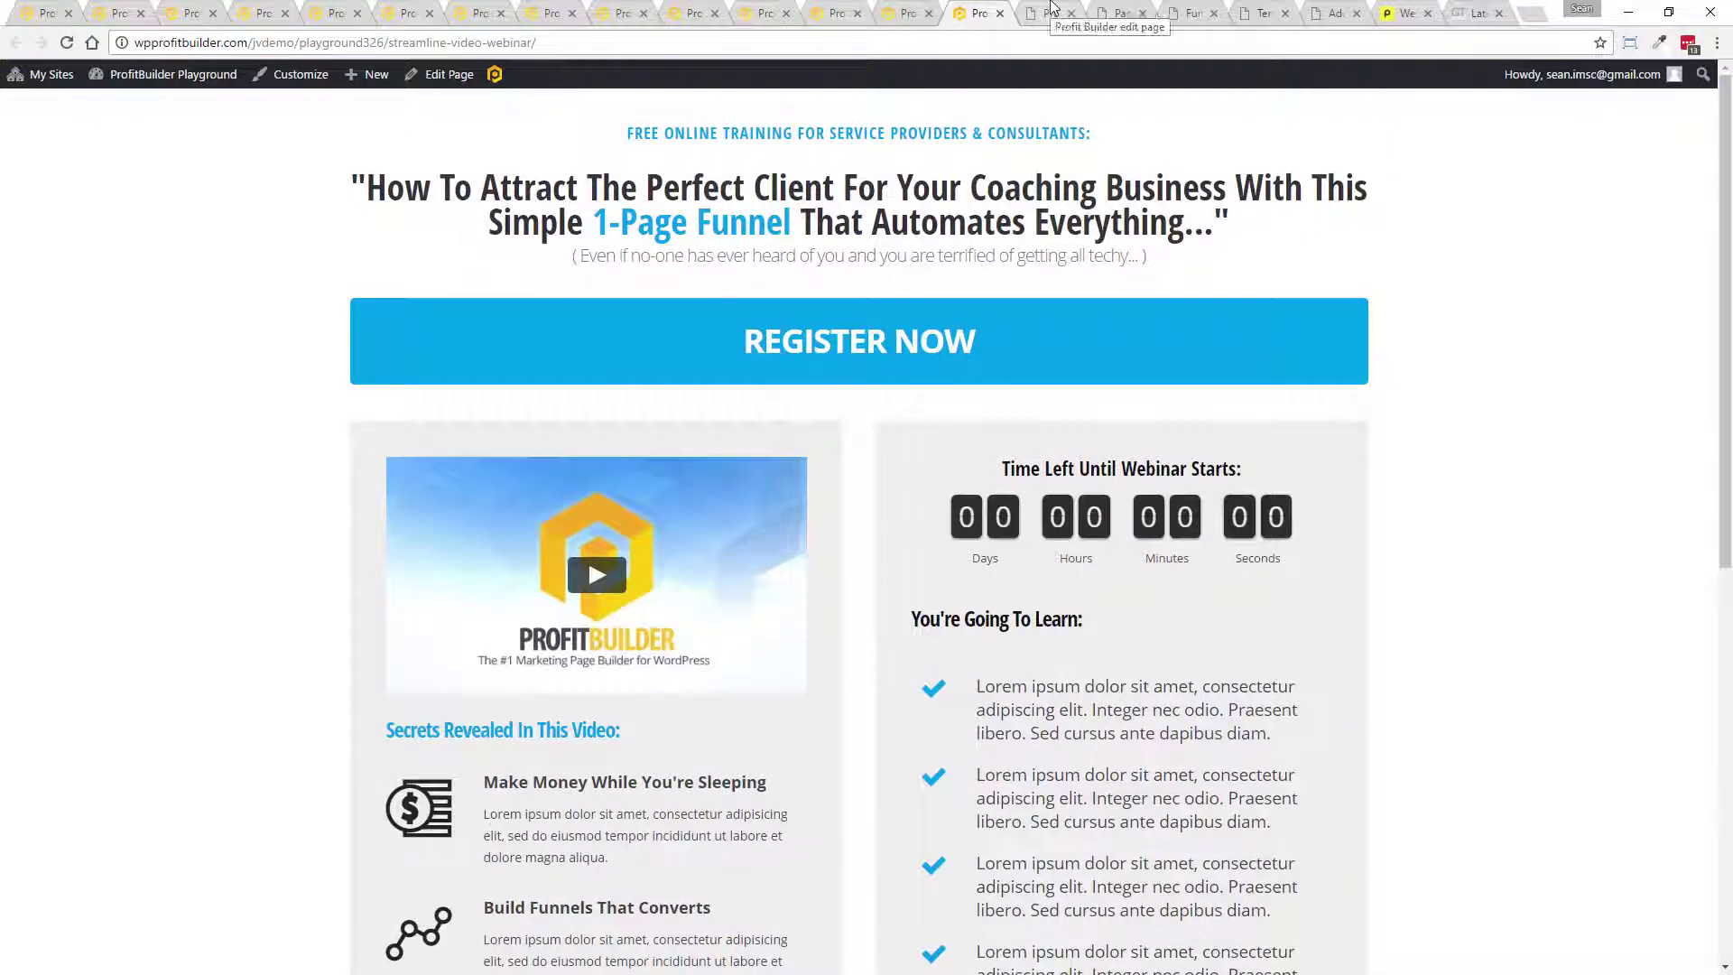
left_click(792, 341)
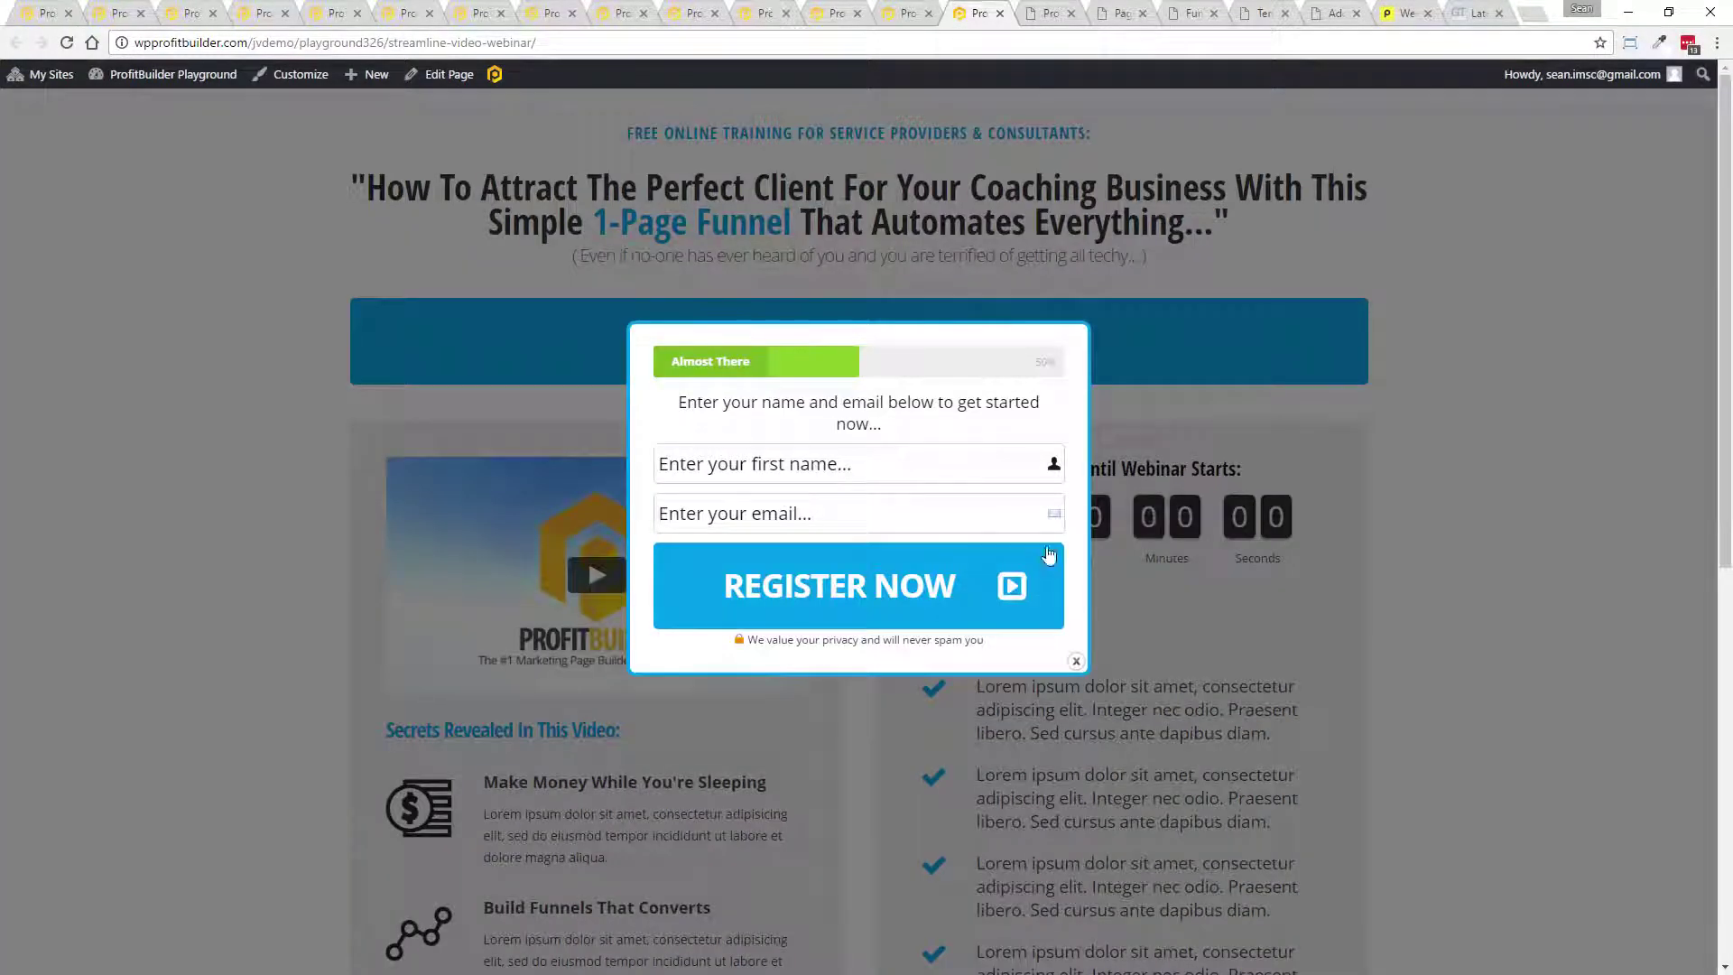
left_click(1076, 661)
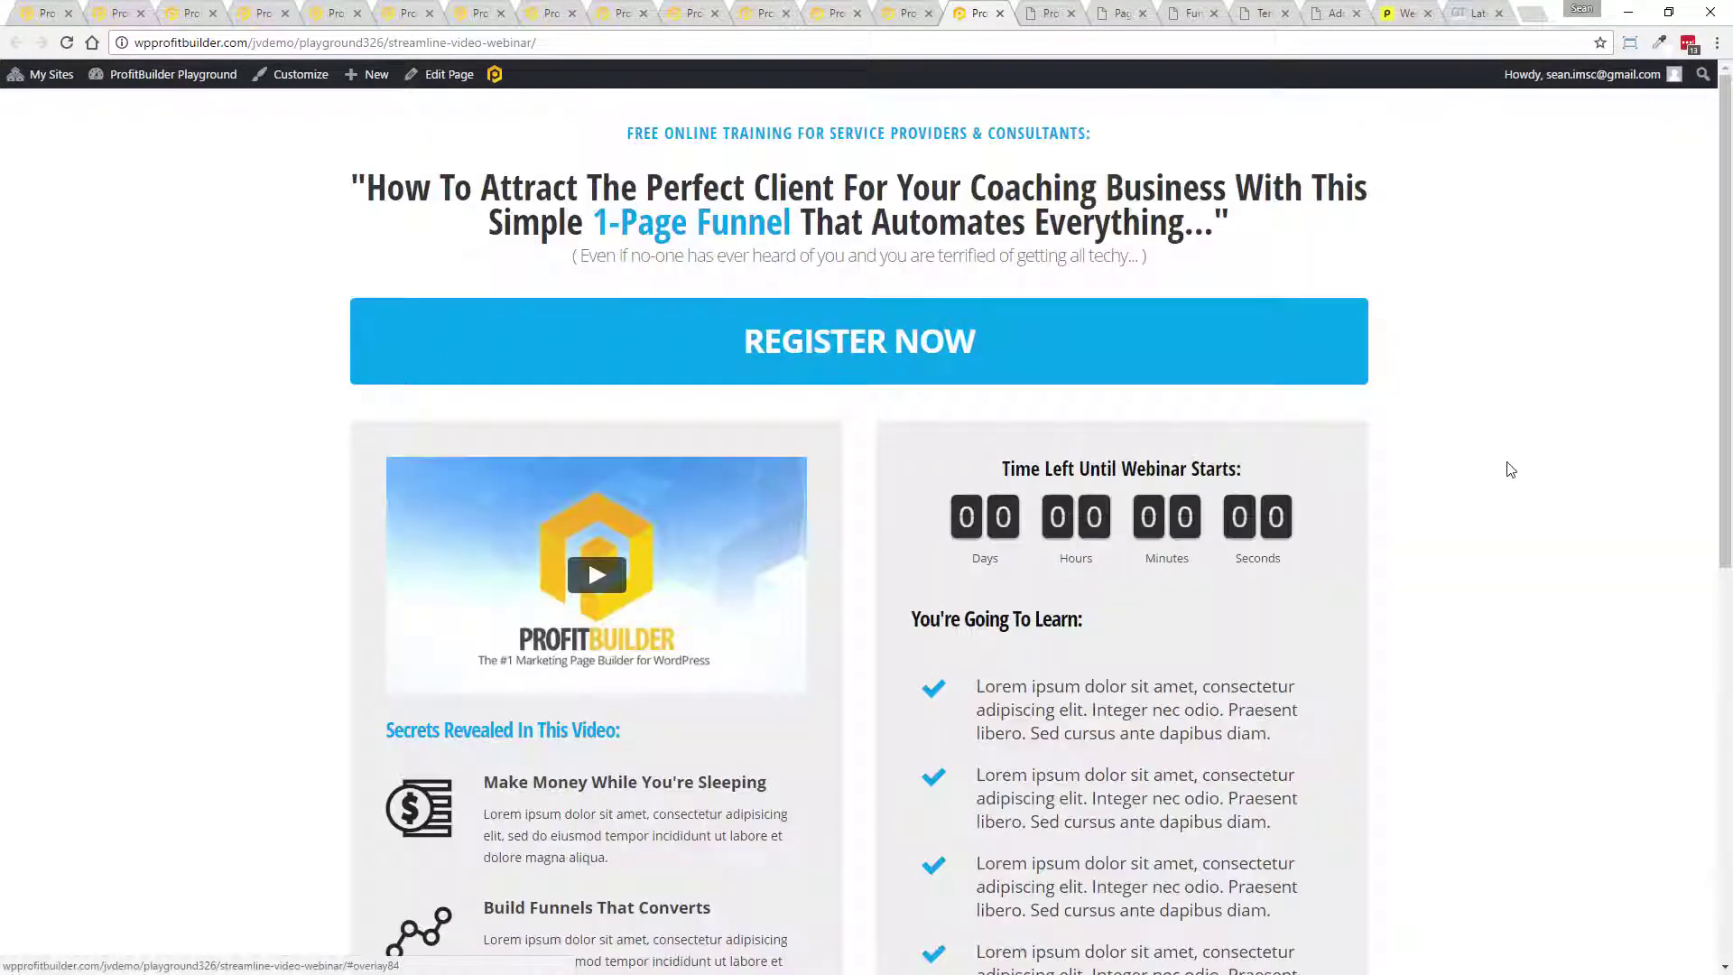
- Switch to the Profit Builder edit page and add a button with an image below it in the empty column beside the headline
left_click(1054, 13)
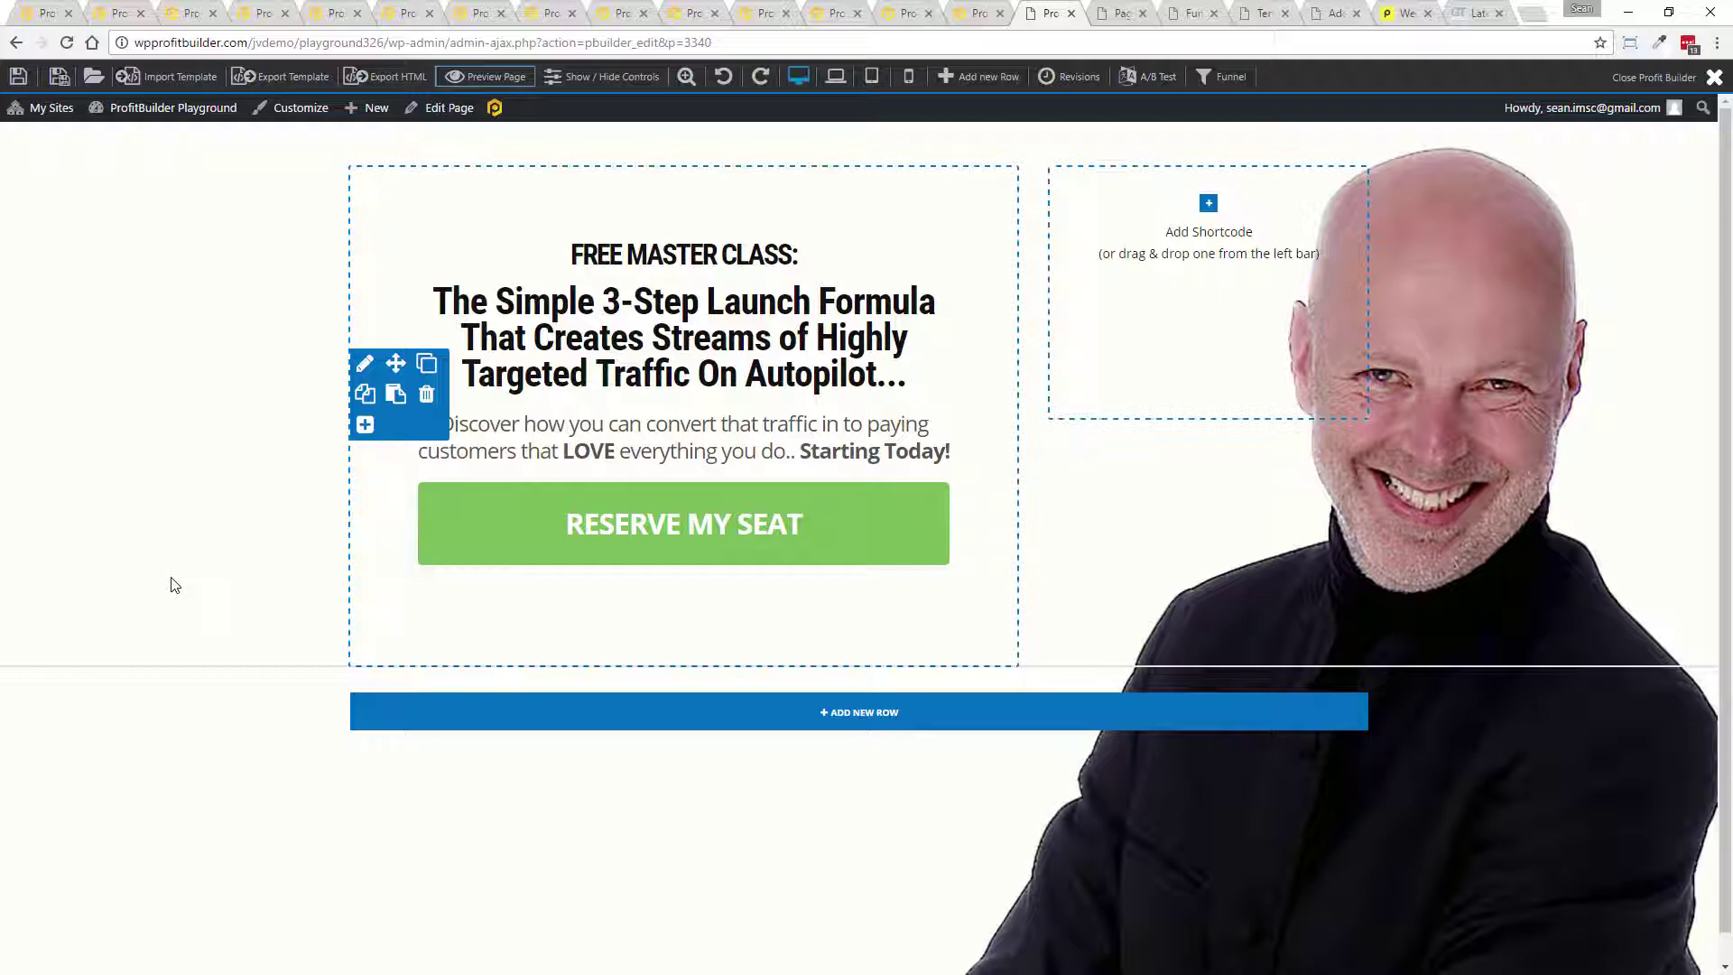
left_click(1210, 239)
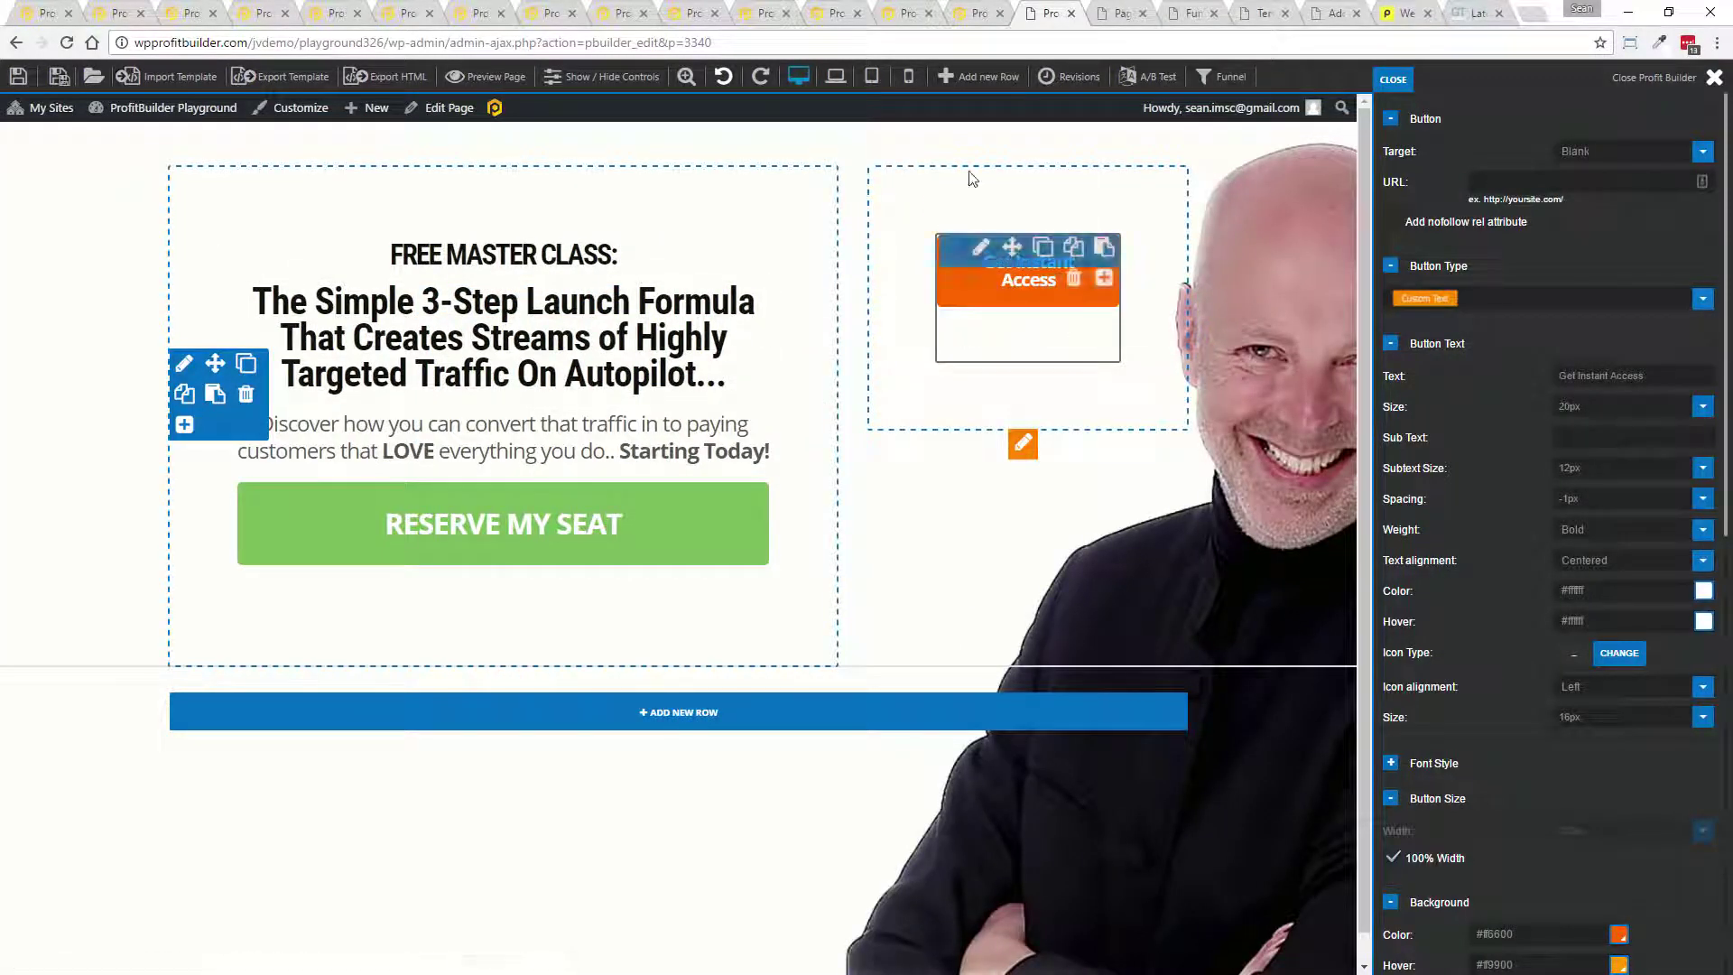
left_click(1103, 277)
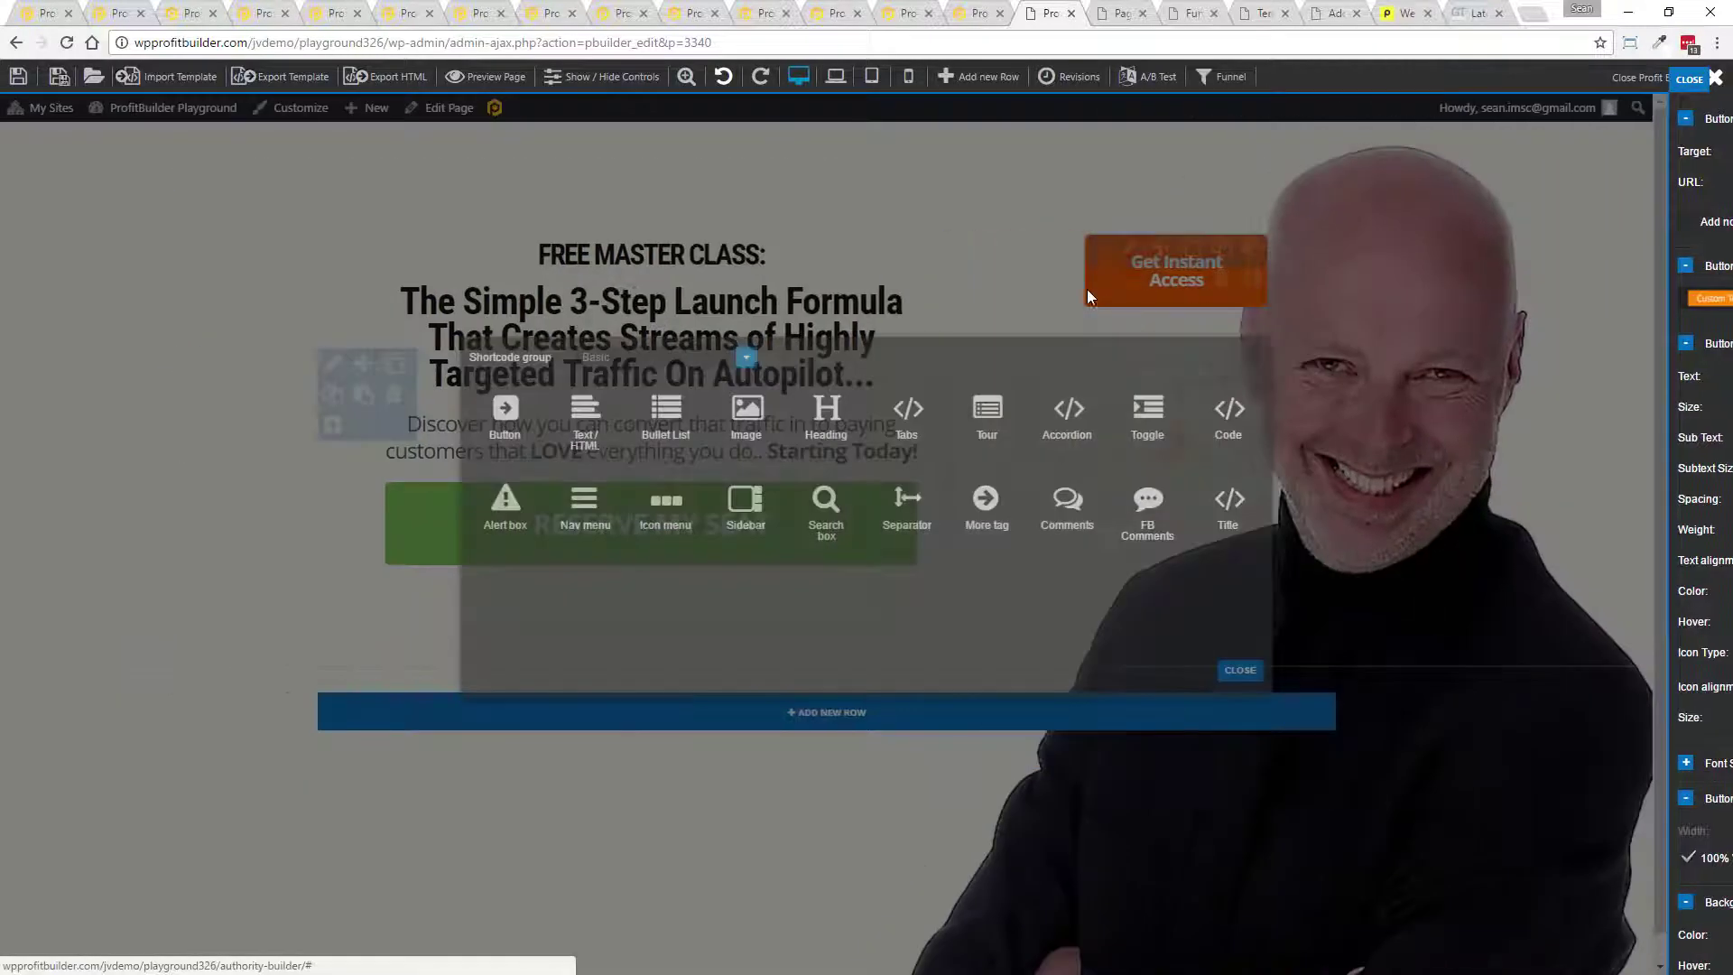
left_click(756, 417)
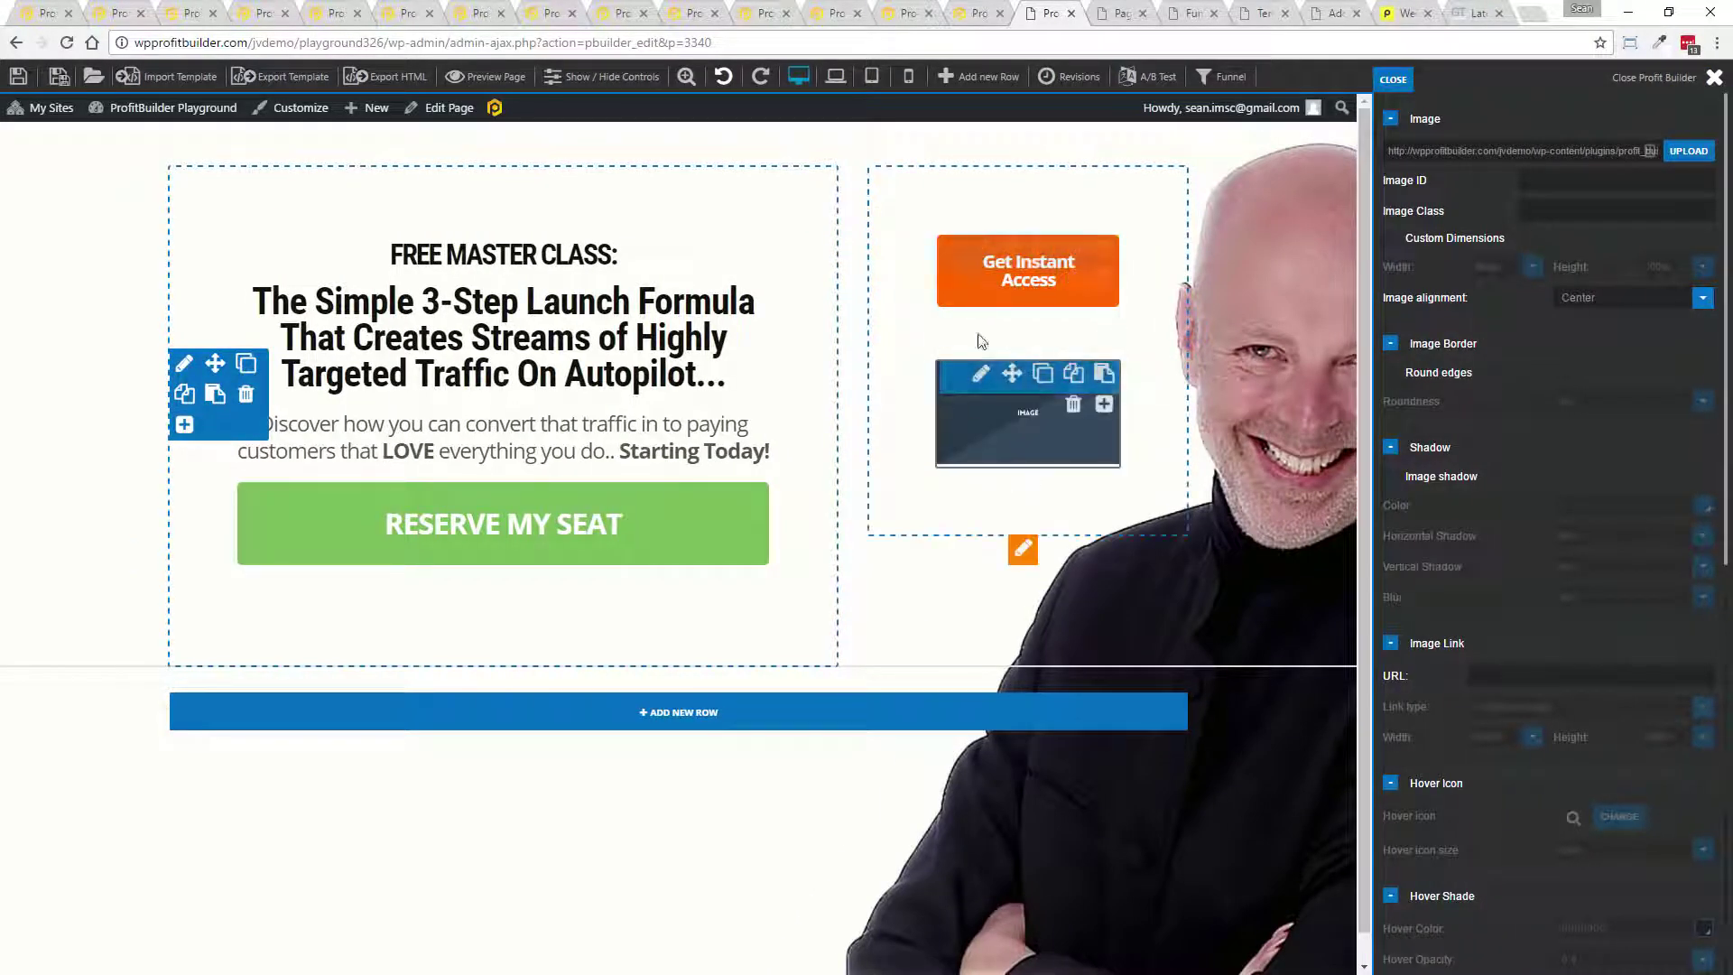
- Move the image placeholder above the FREE MASTER CLASS heading and delete the Get Instant Access button
left_click_drag(1011, 372, 495, 379)
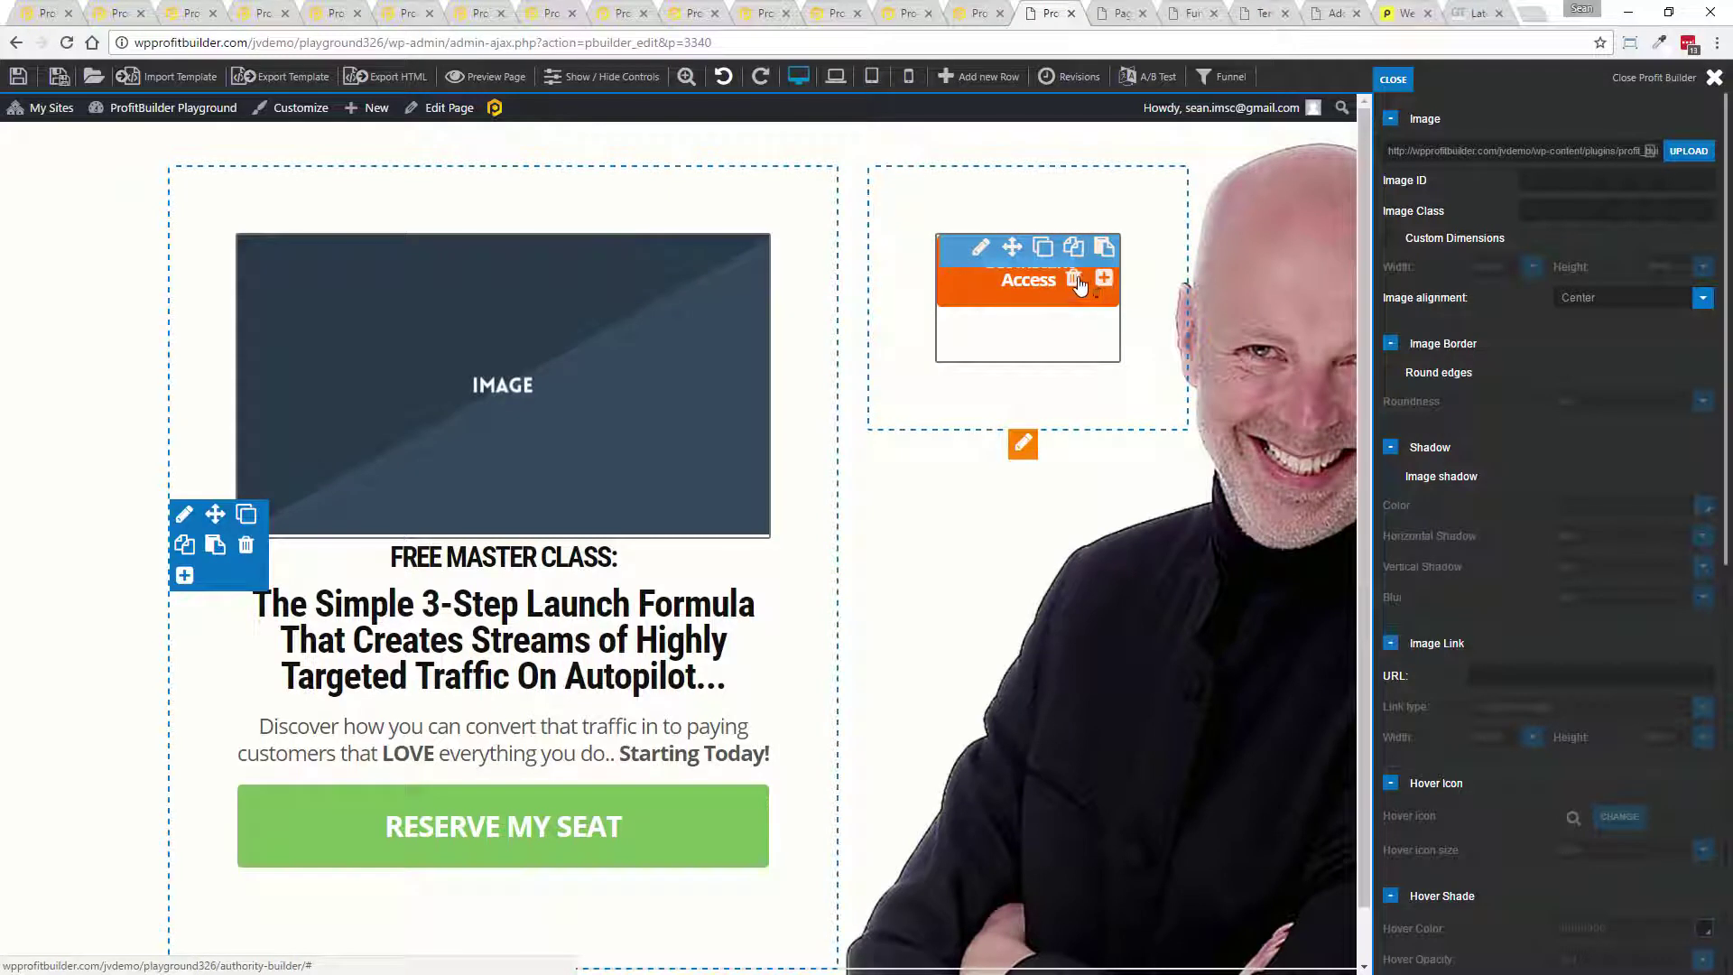
left_click(1074, 280)
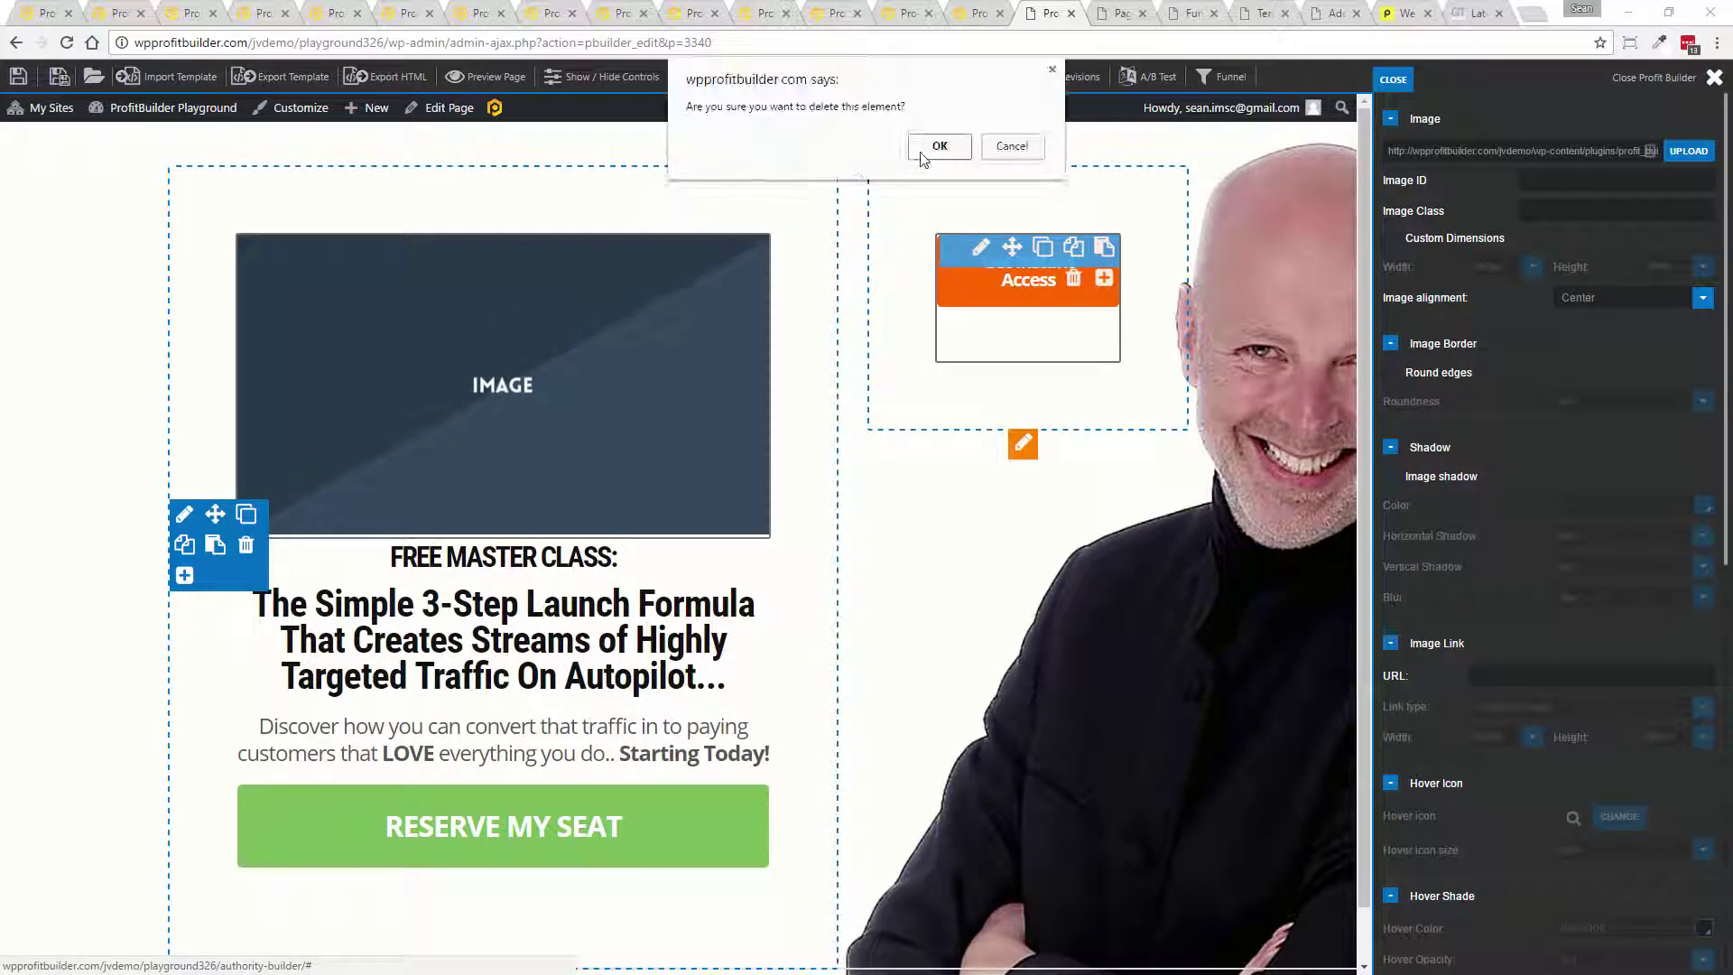
left_click(938, 146)
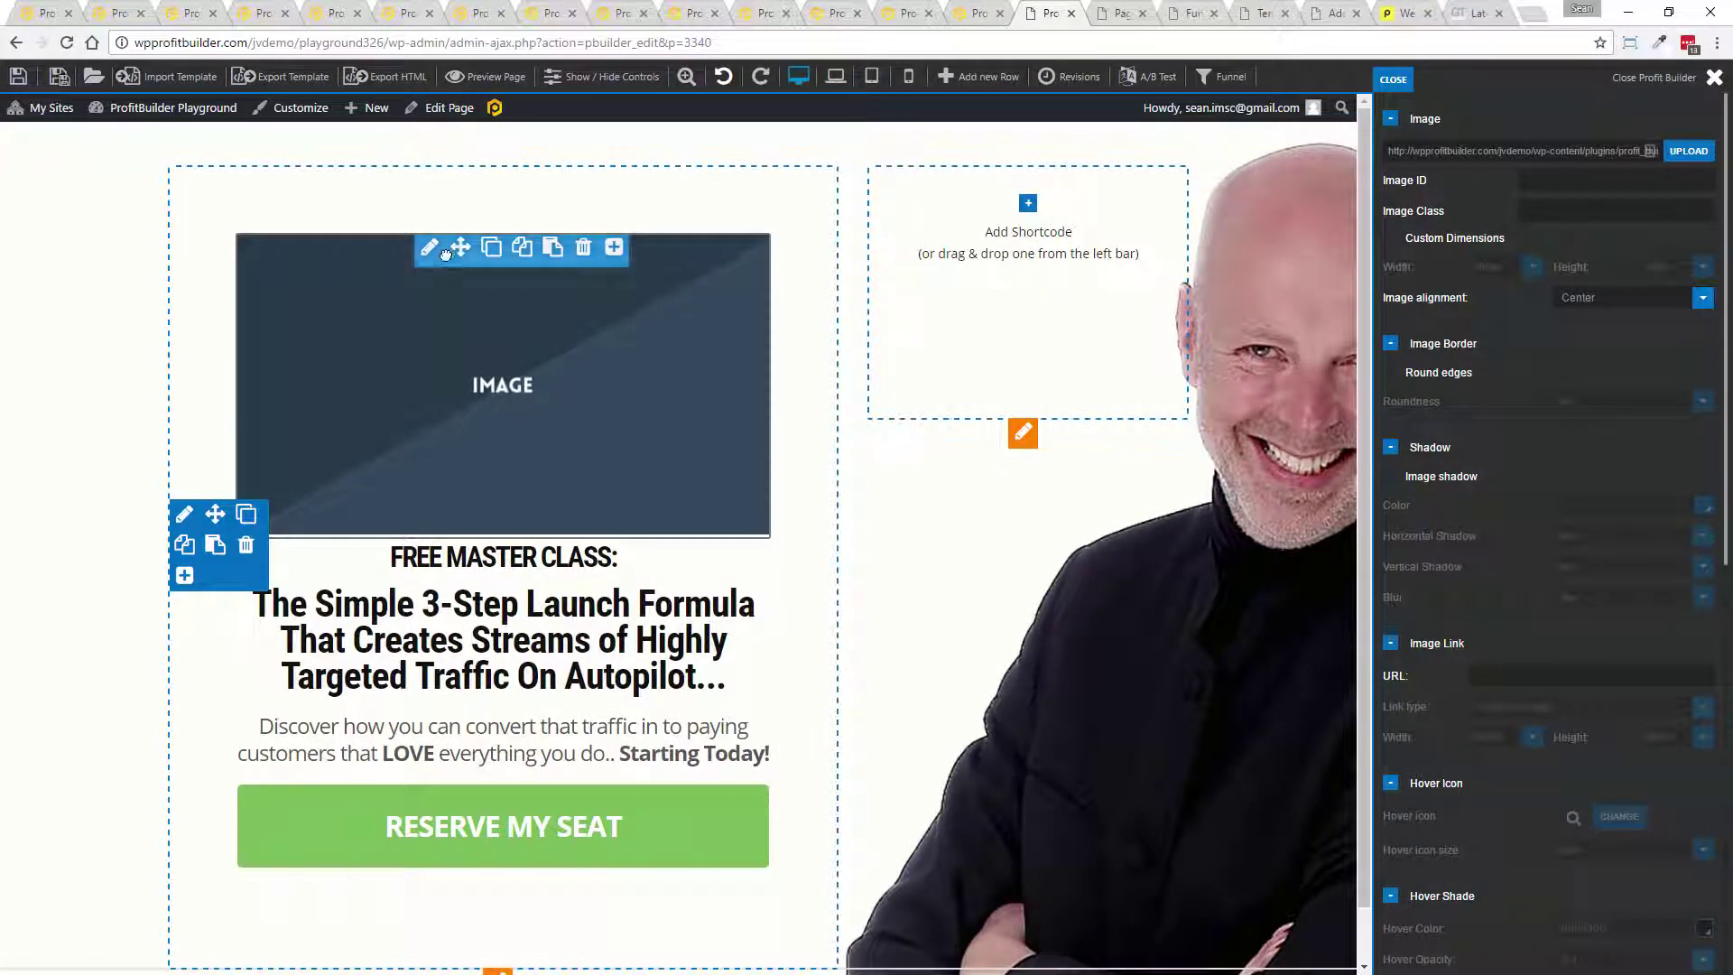
- Browse the Link Lists Elements and All shortcode groups, and add a video from the Content group above the image placeholder
left_click(614, 252)
left_click(729, 359)
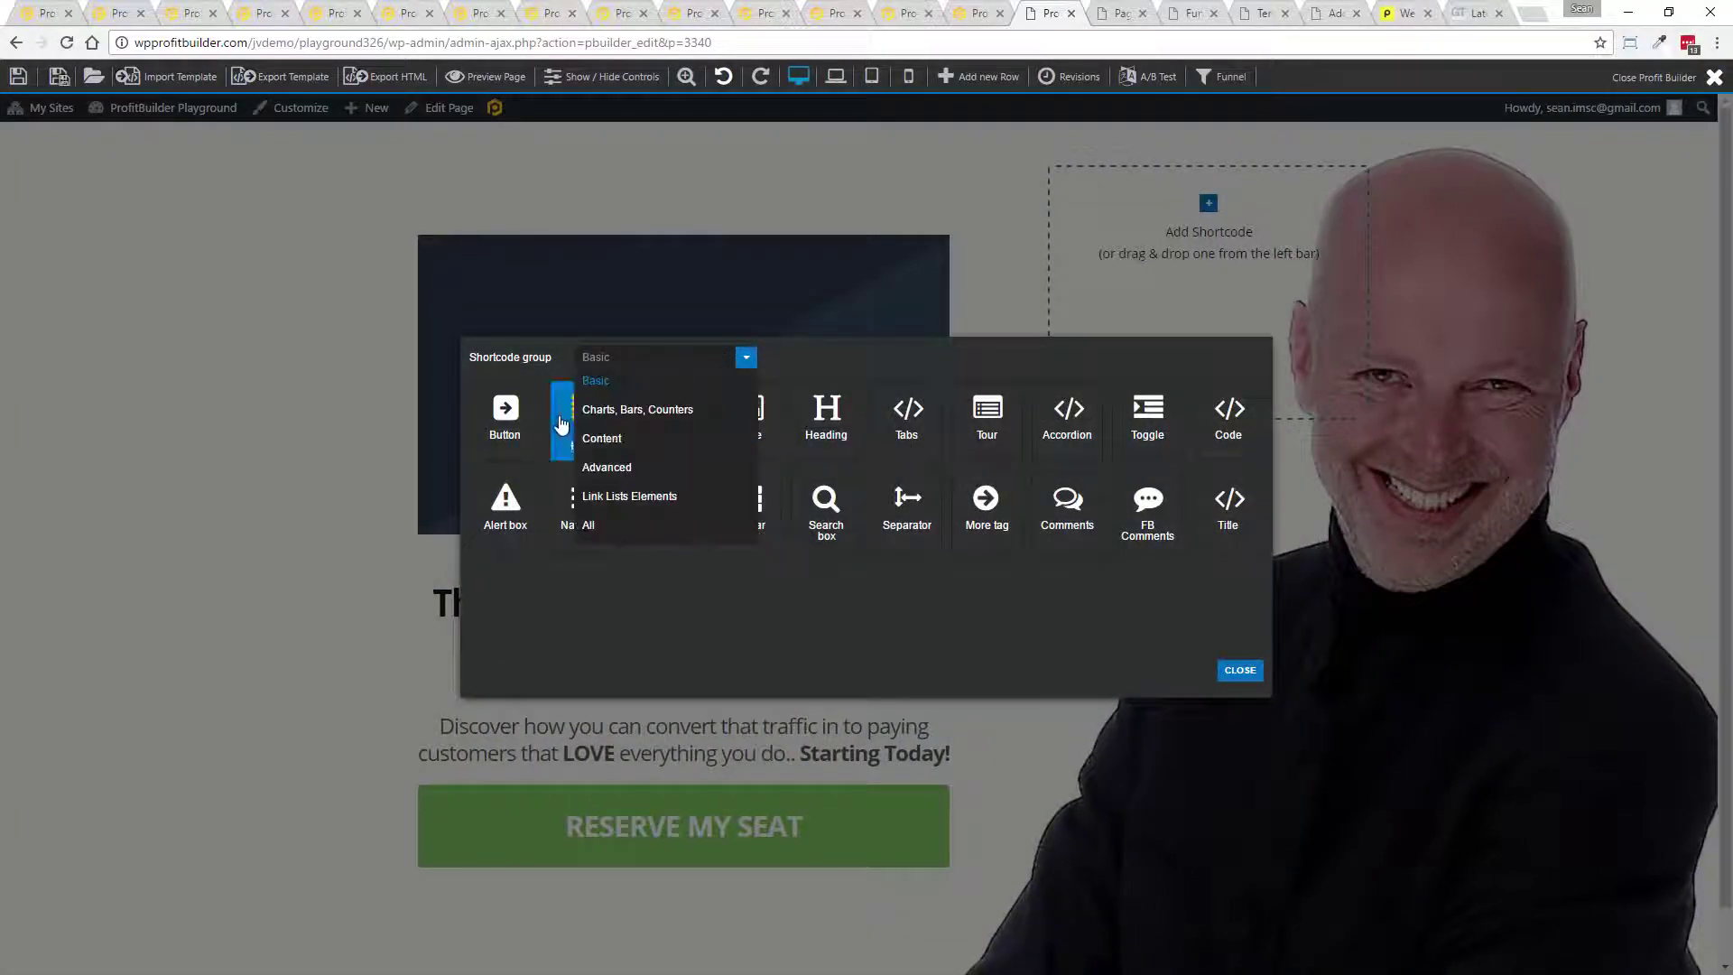
left_click(613, 497)
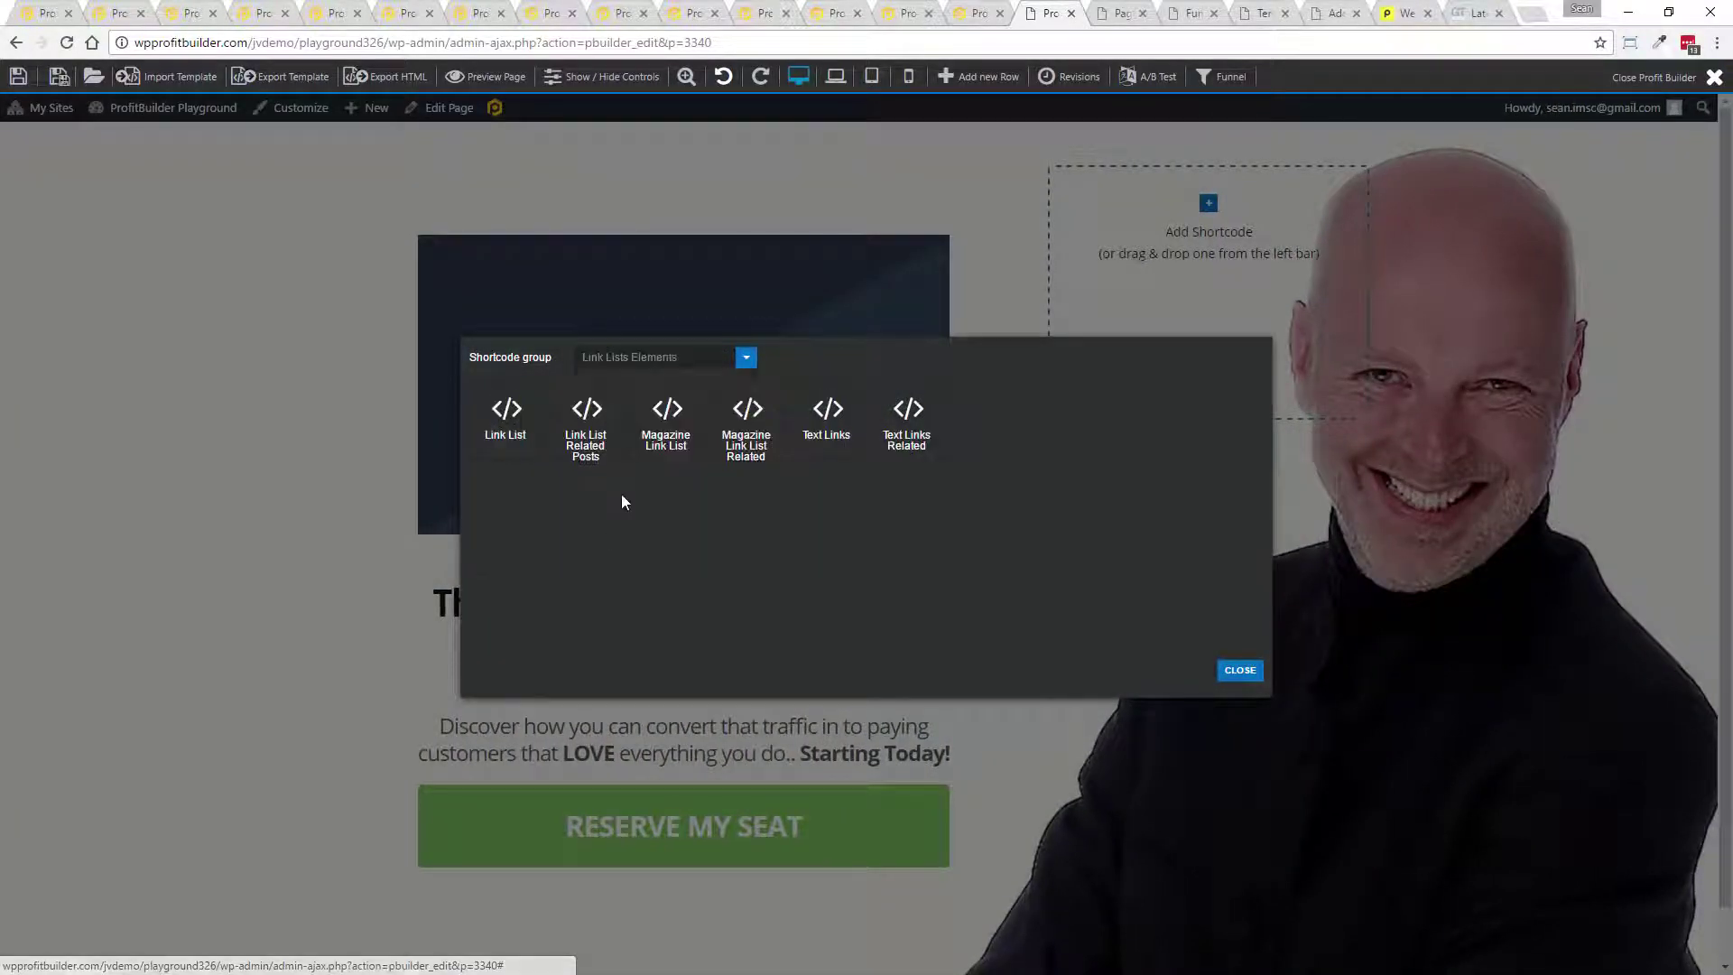
left_click(749, 358)
left_click(597, 530)
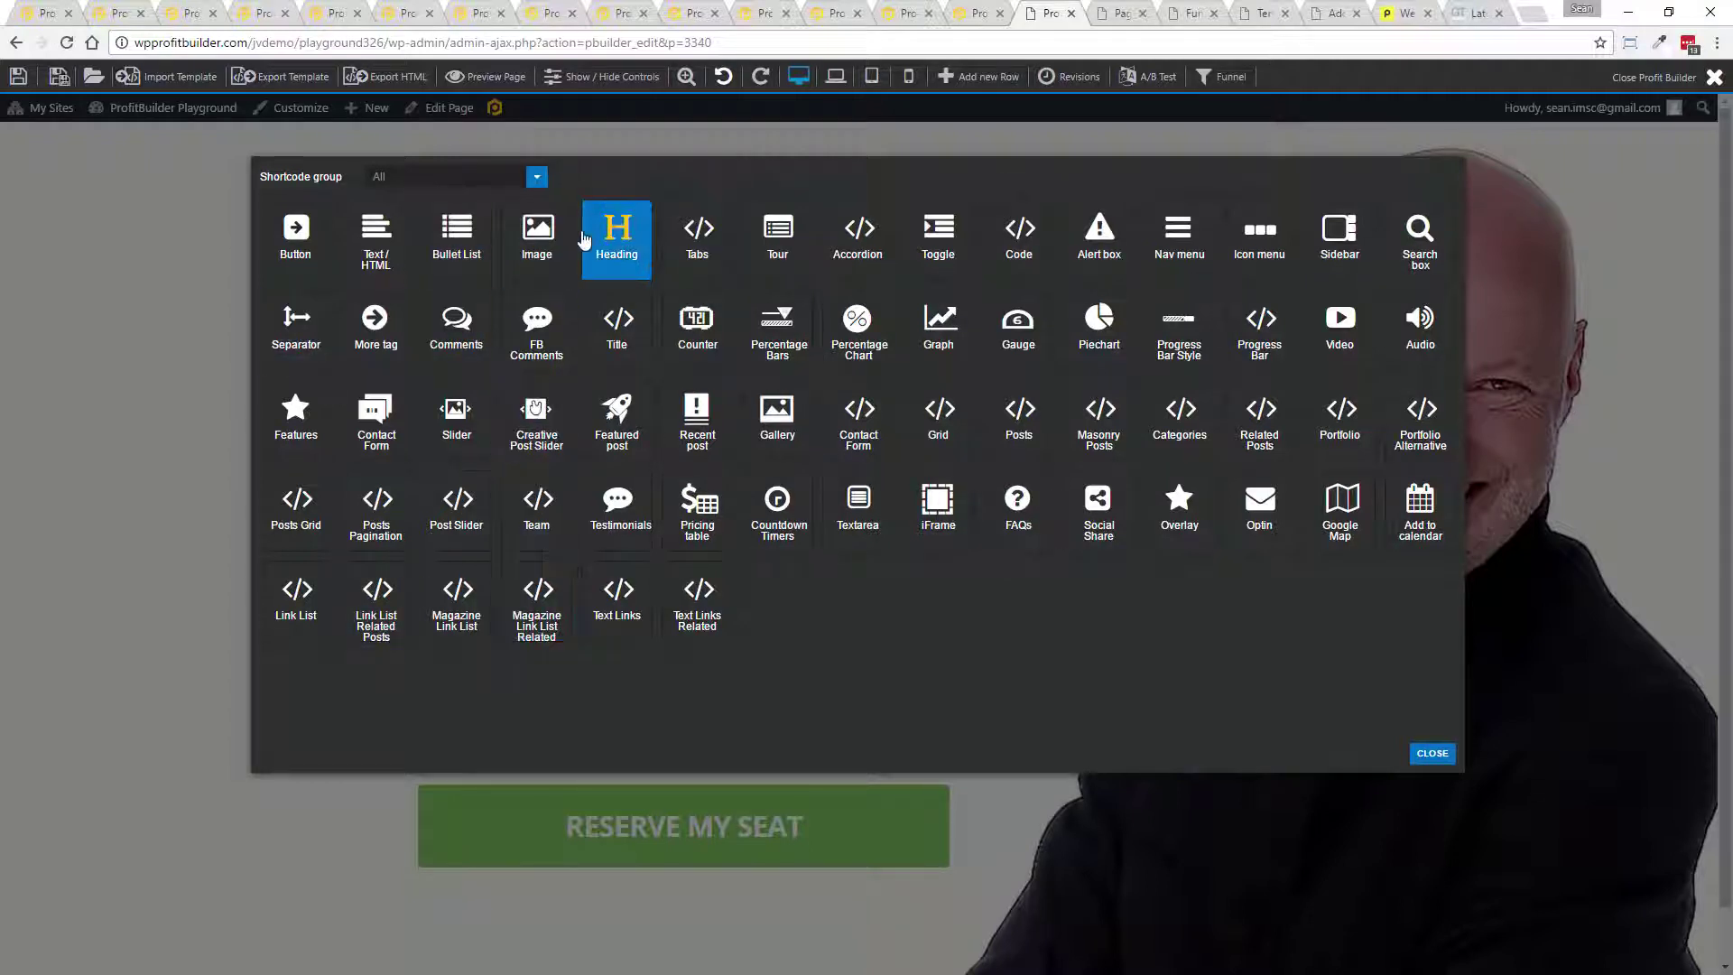
left_click(537, 180)
left_click(403, 256)
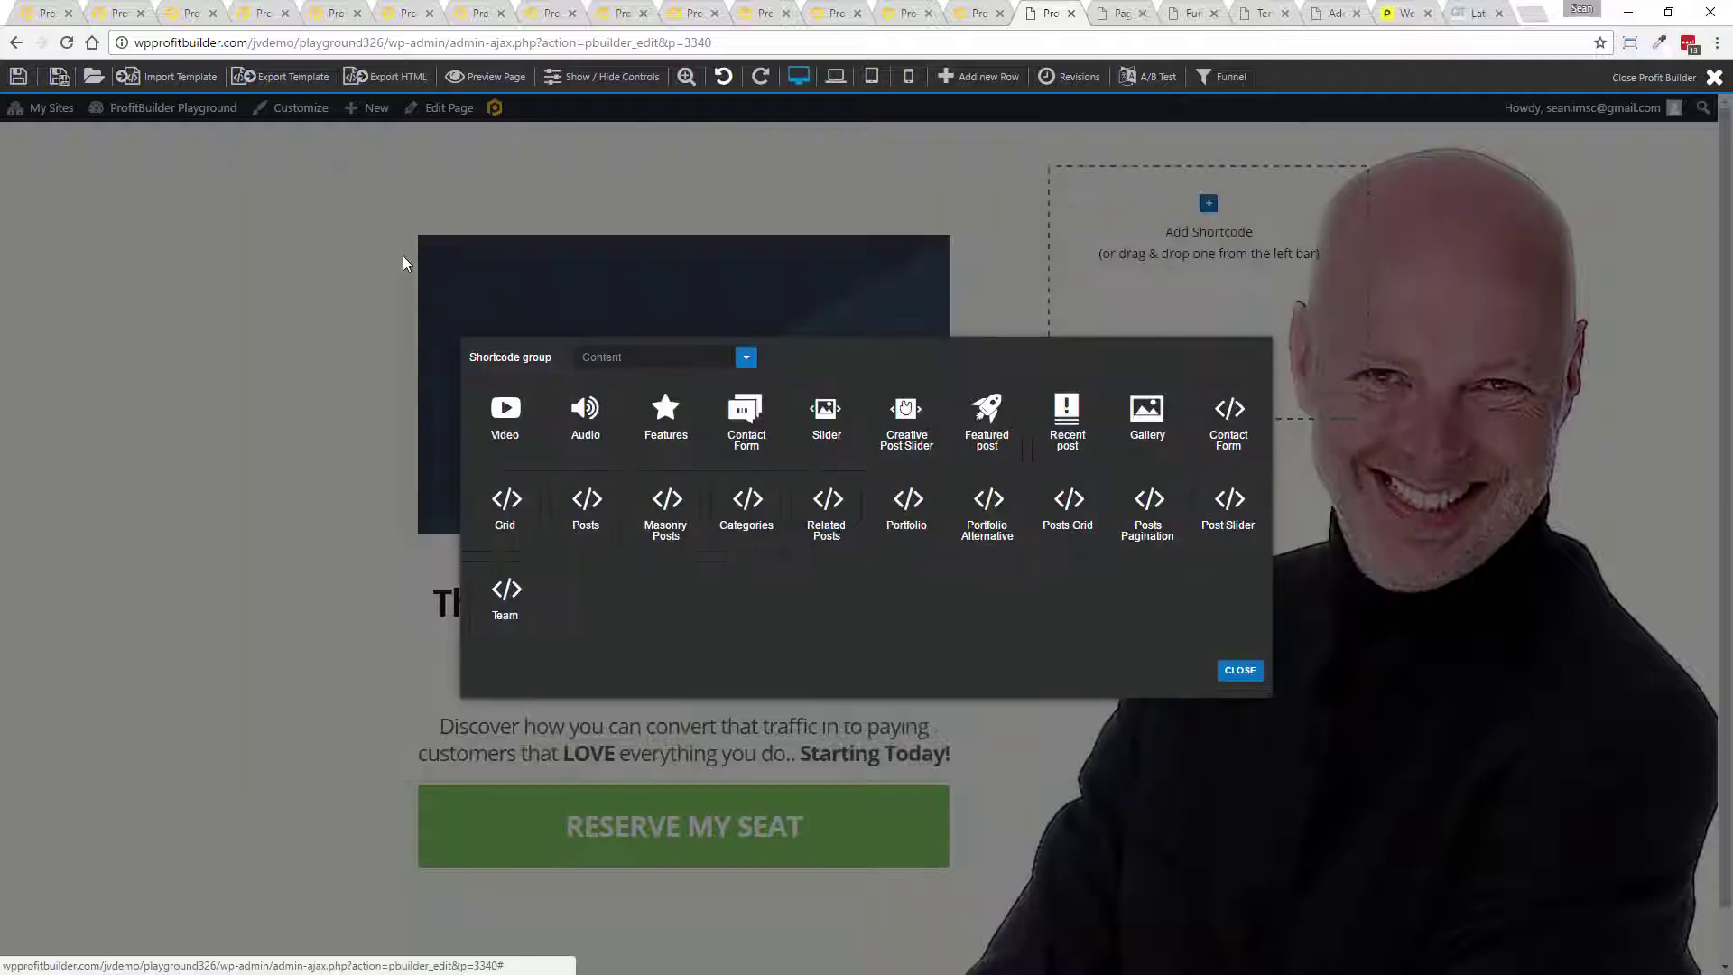
left_click(504, 415)
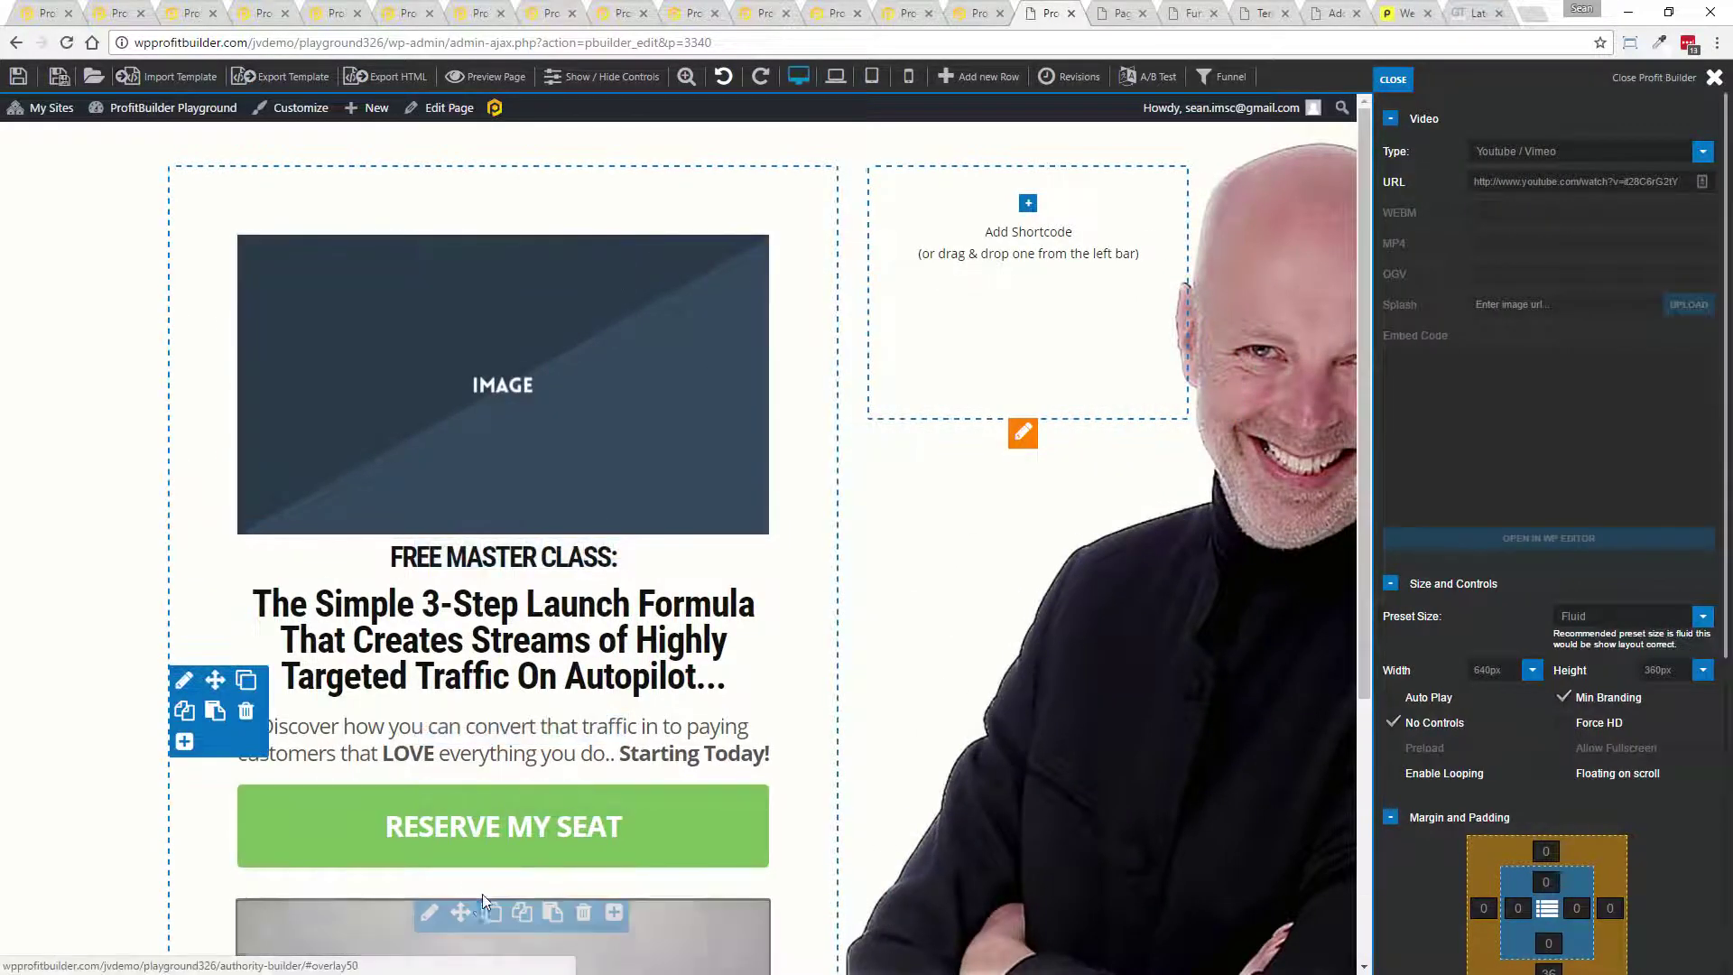
left_click_drag(471, 905, 472, 289)
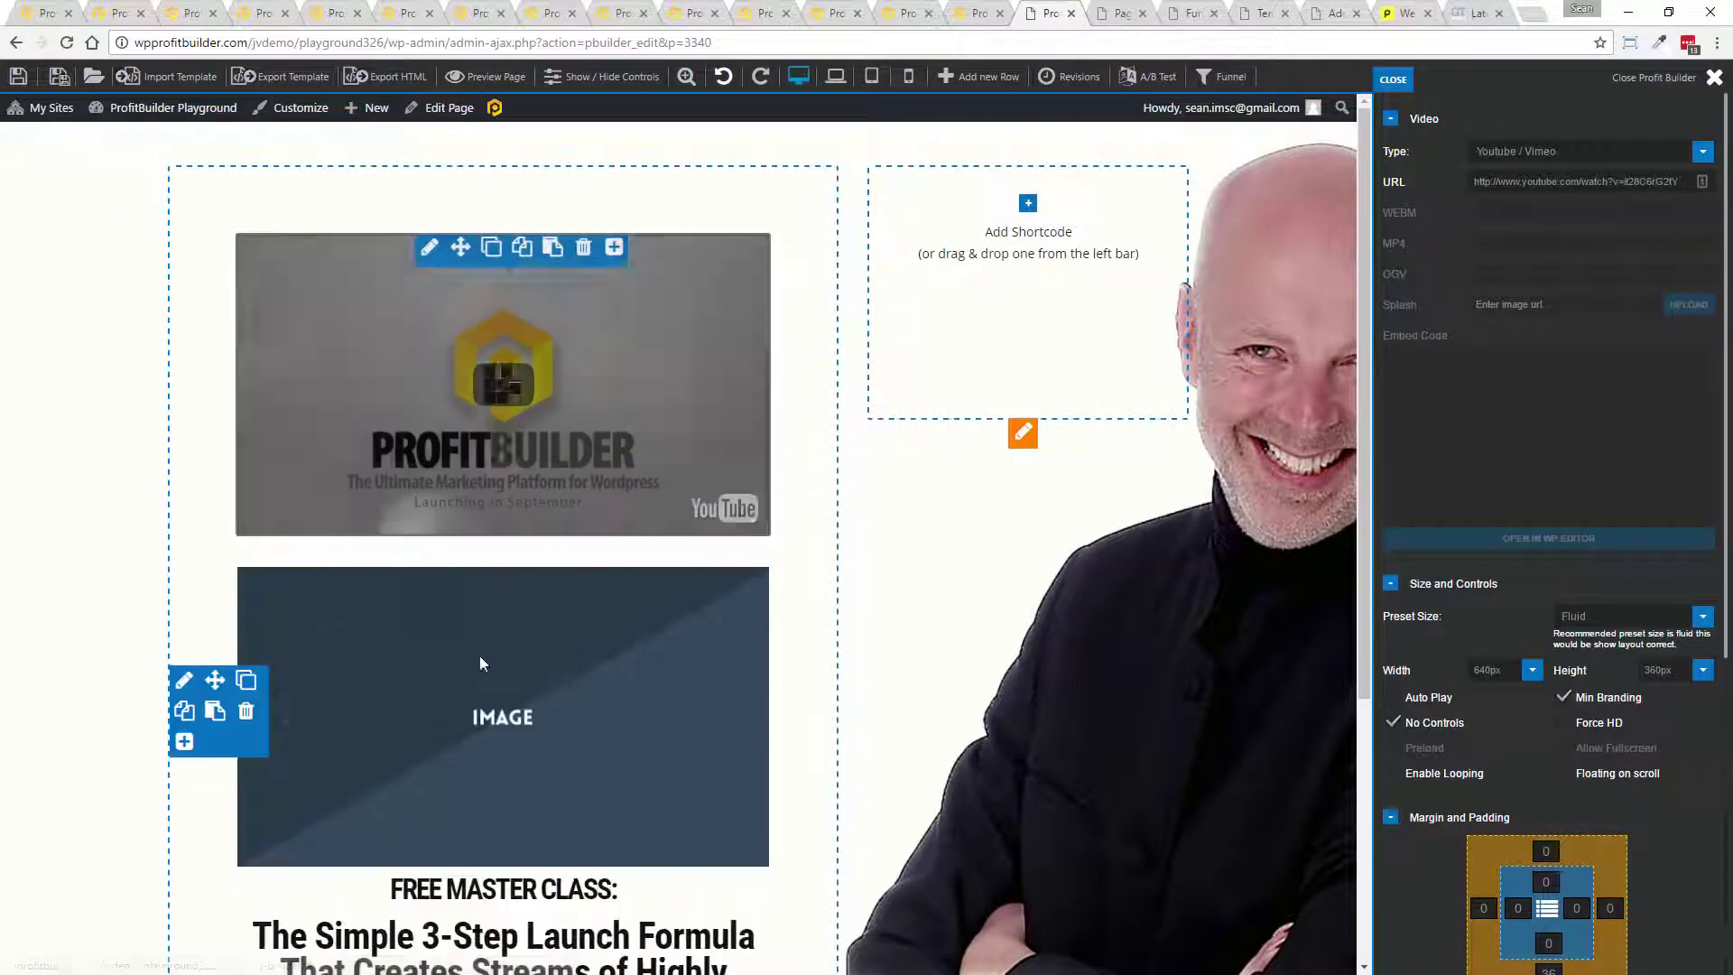
- Delete the image placeholder and the video above the FREE MASTER CLASS heading, confirming both deletions
left_click(585, 580)
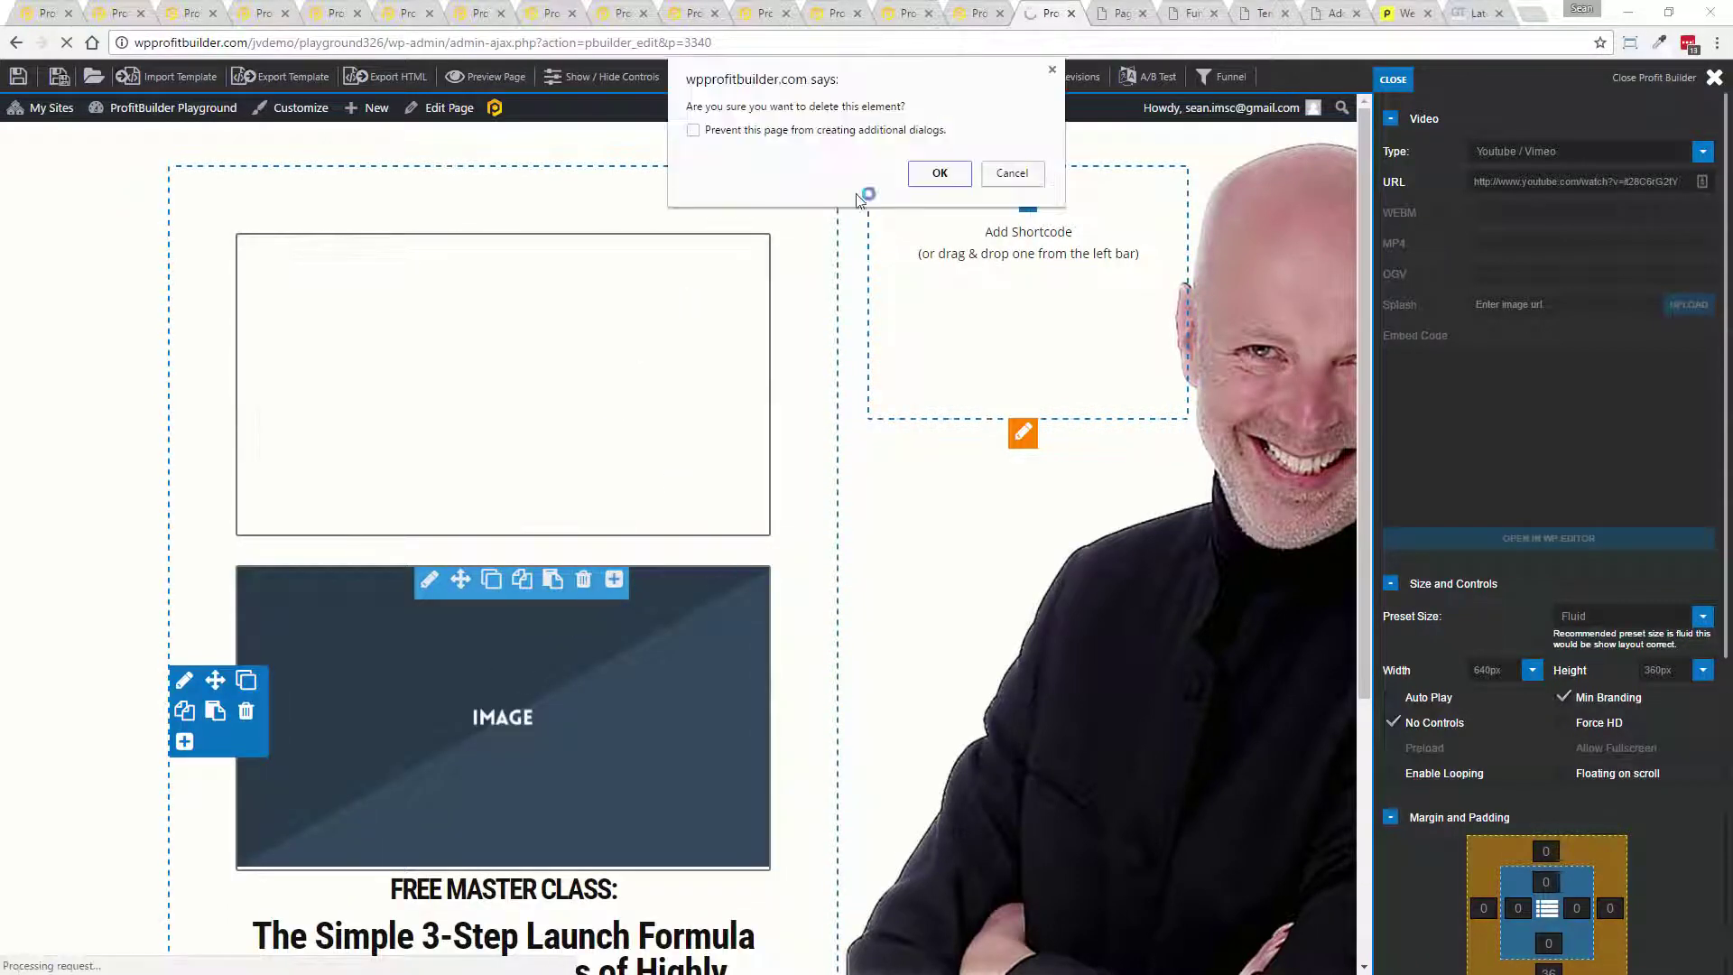
left_click(937, 179)
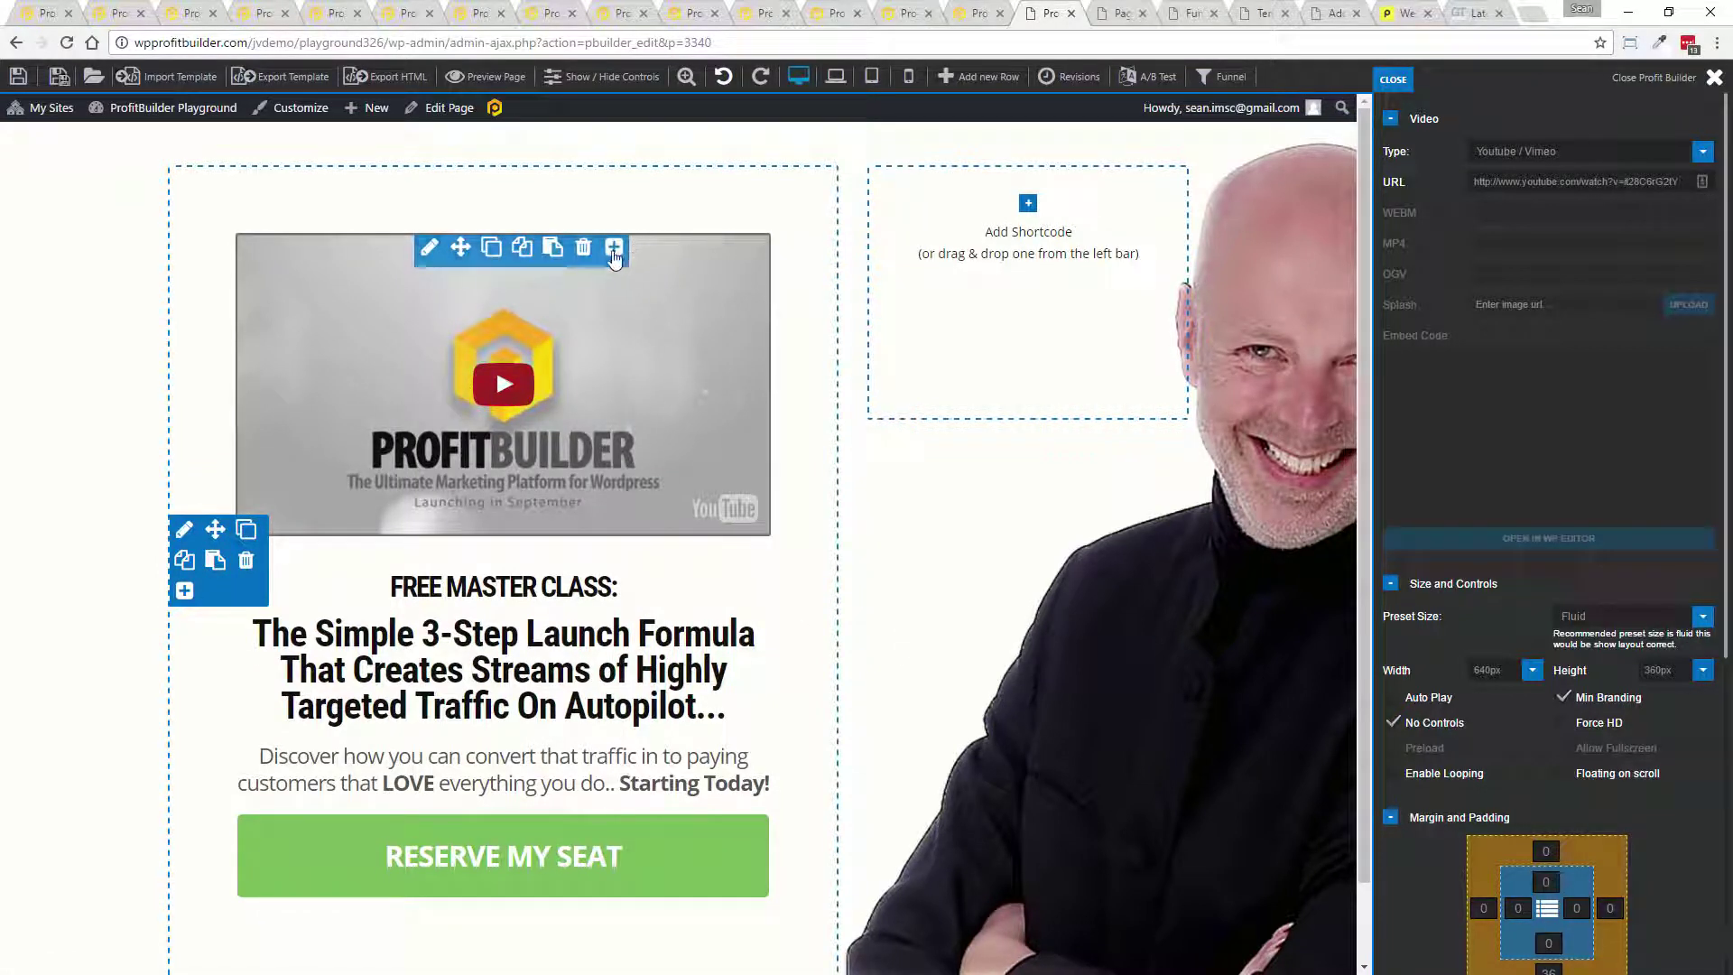
left_click(583, 247)
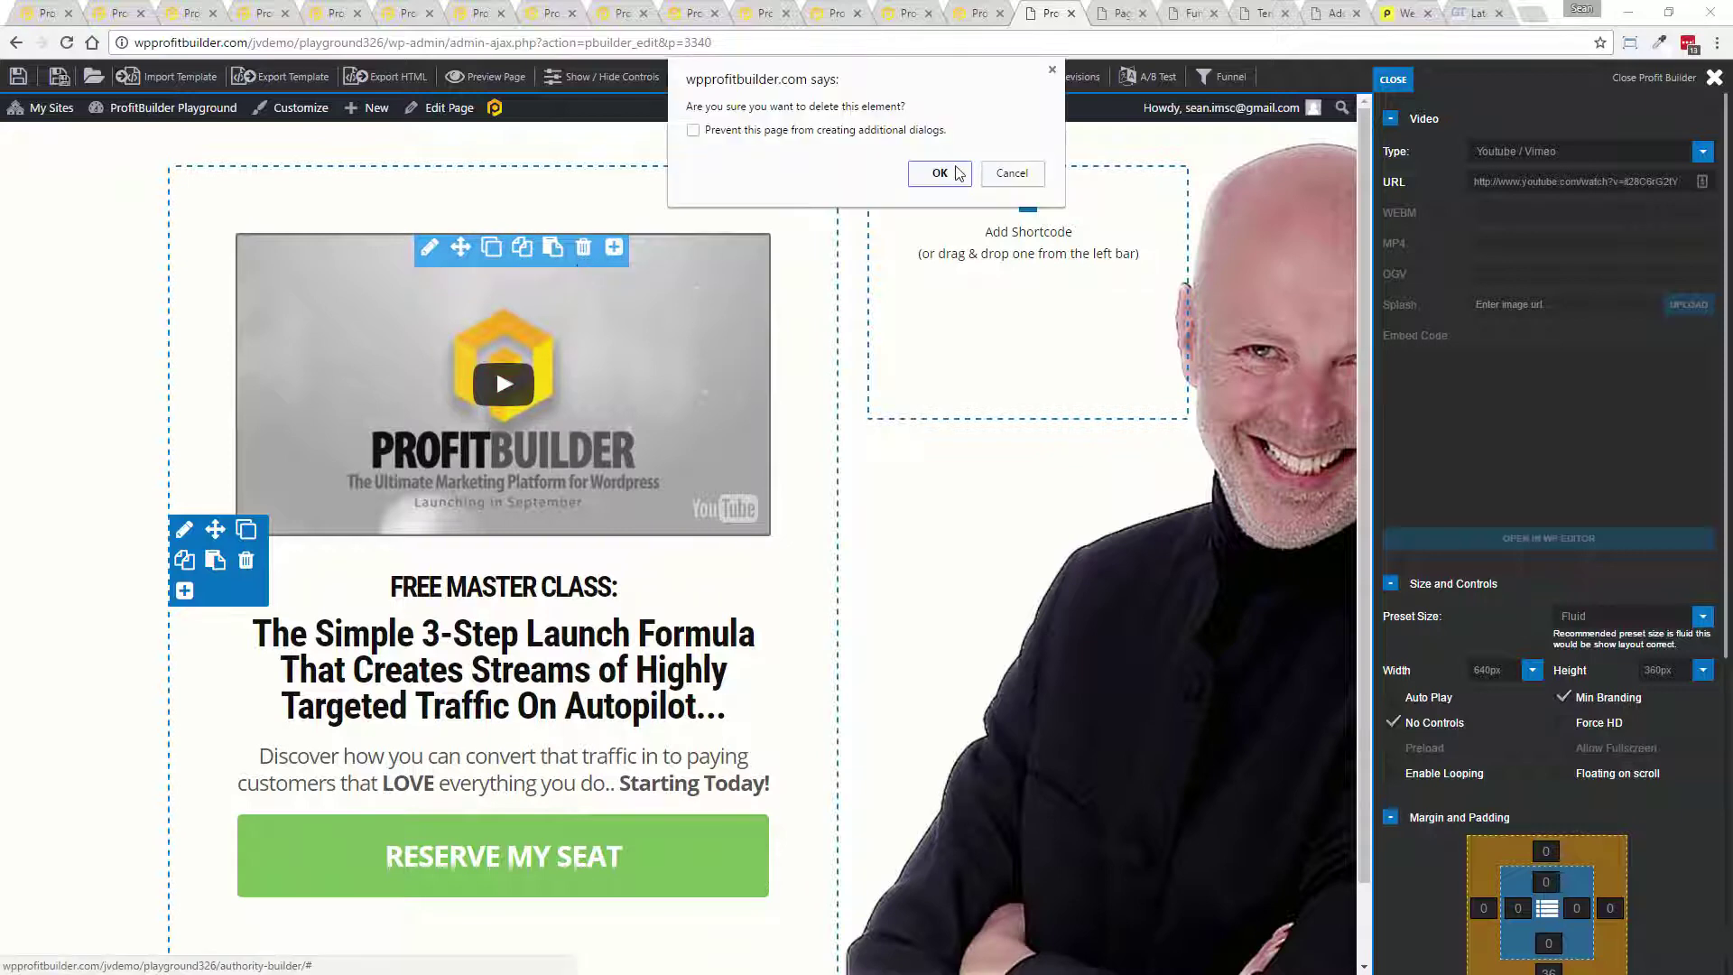
left_click(939, 172)
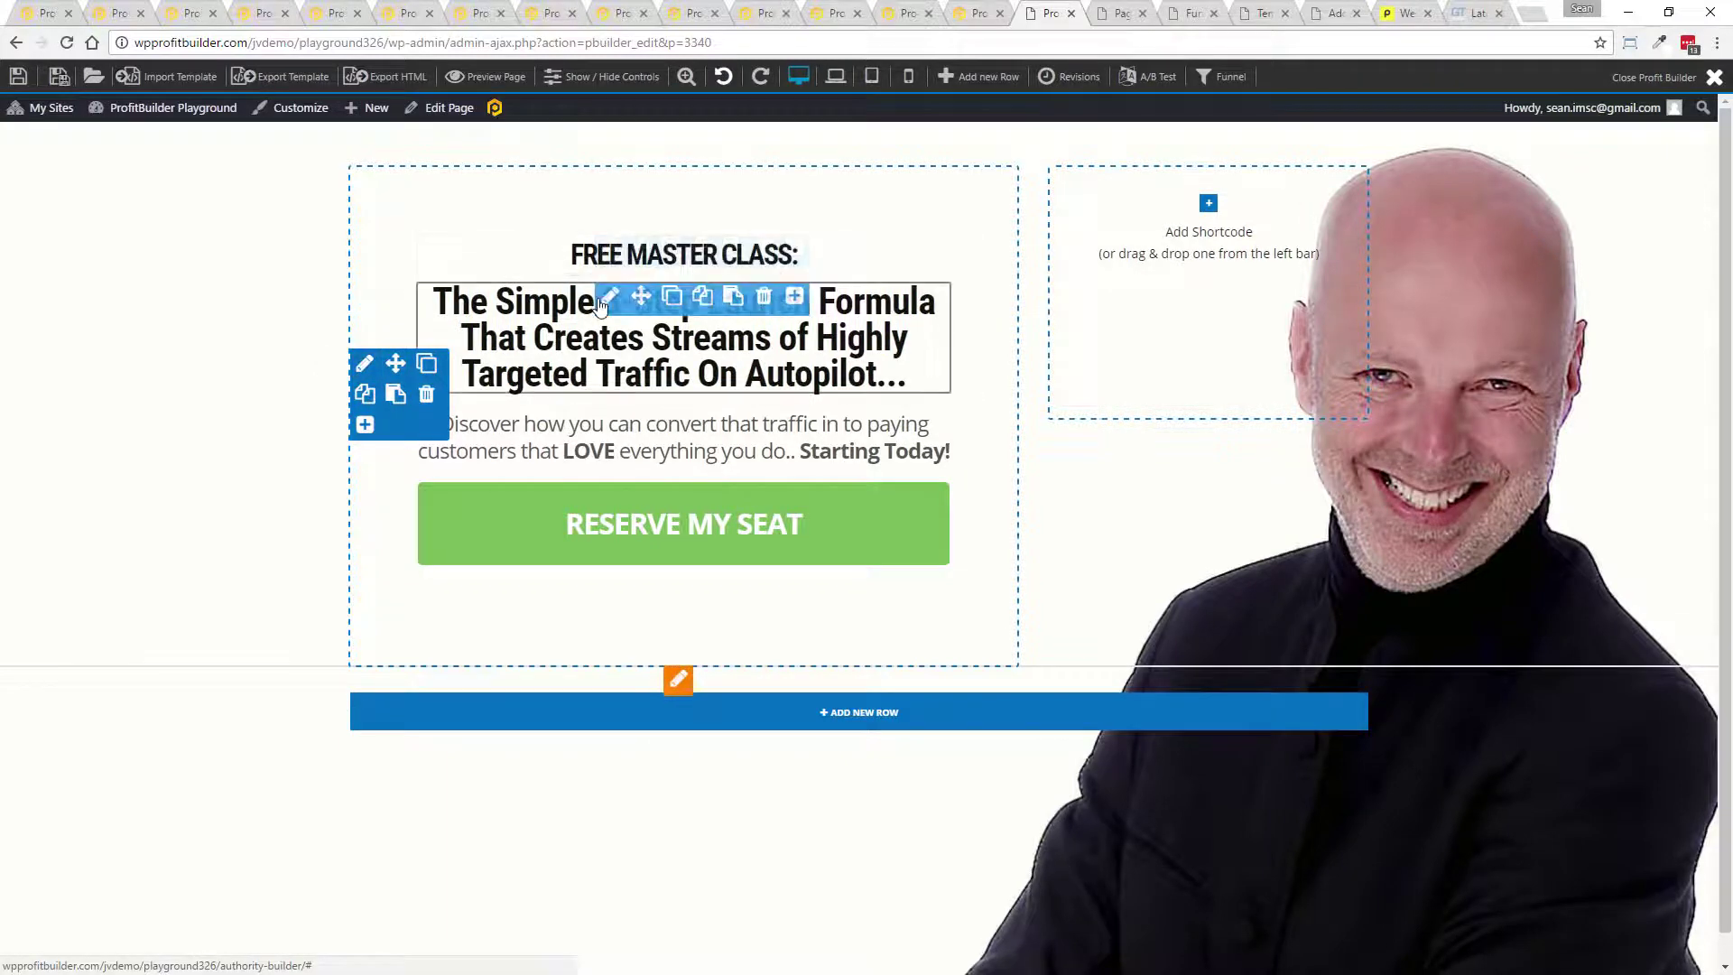
- Inspect the Simple 3-Step Launch Formula headline's settings and its text in the WP editor, closing both without edits
left_click(607, 297)
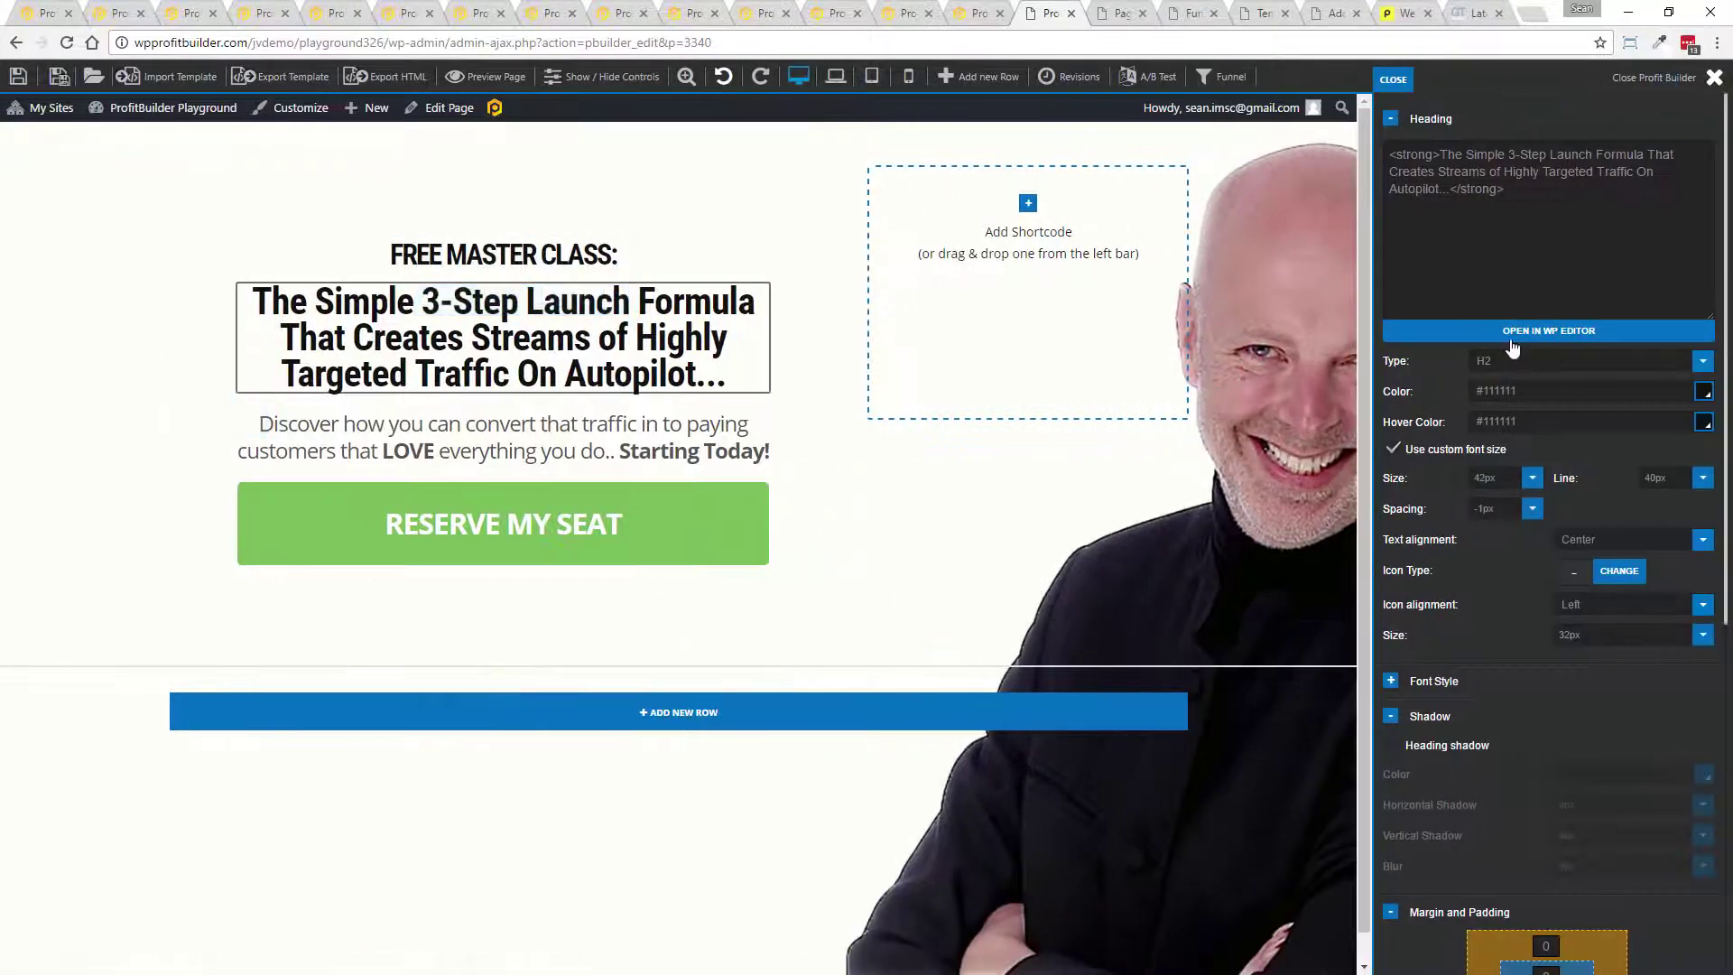
left_click(1512, 334)
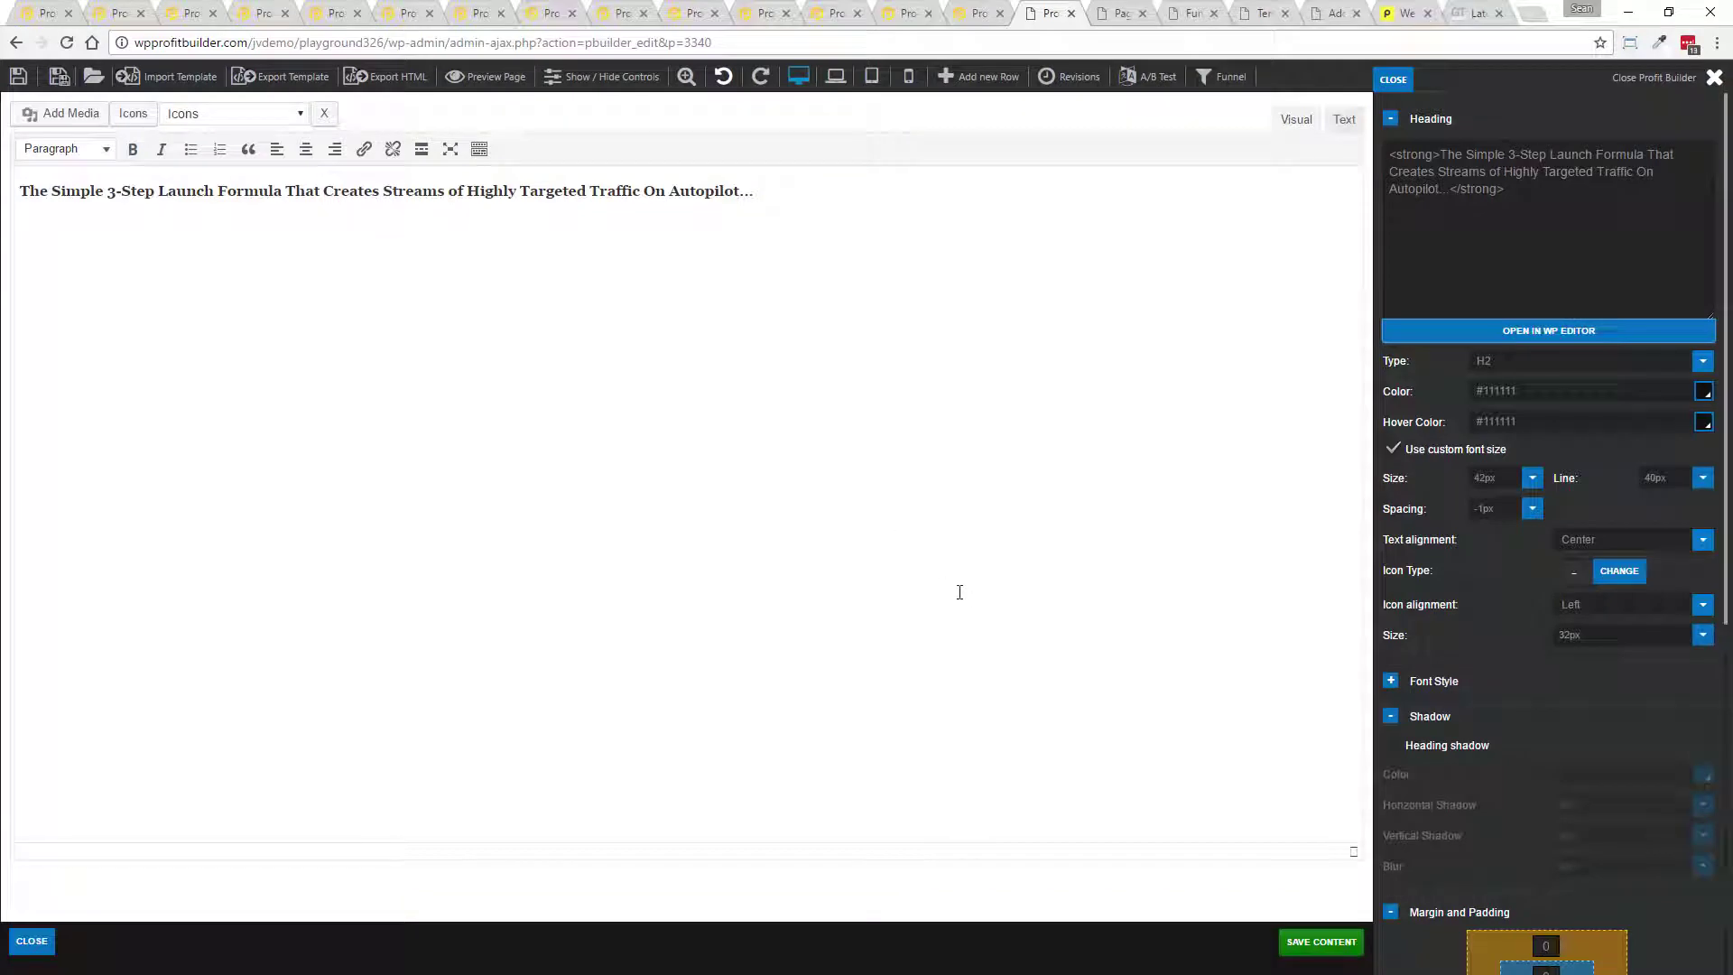
left_click(23, 941)
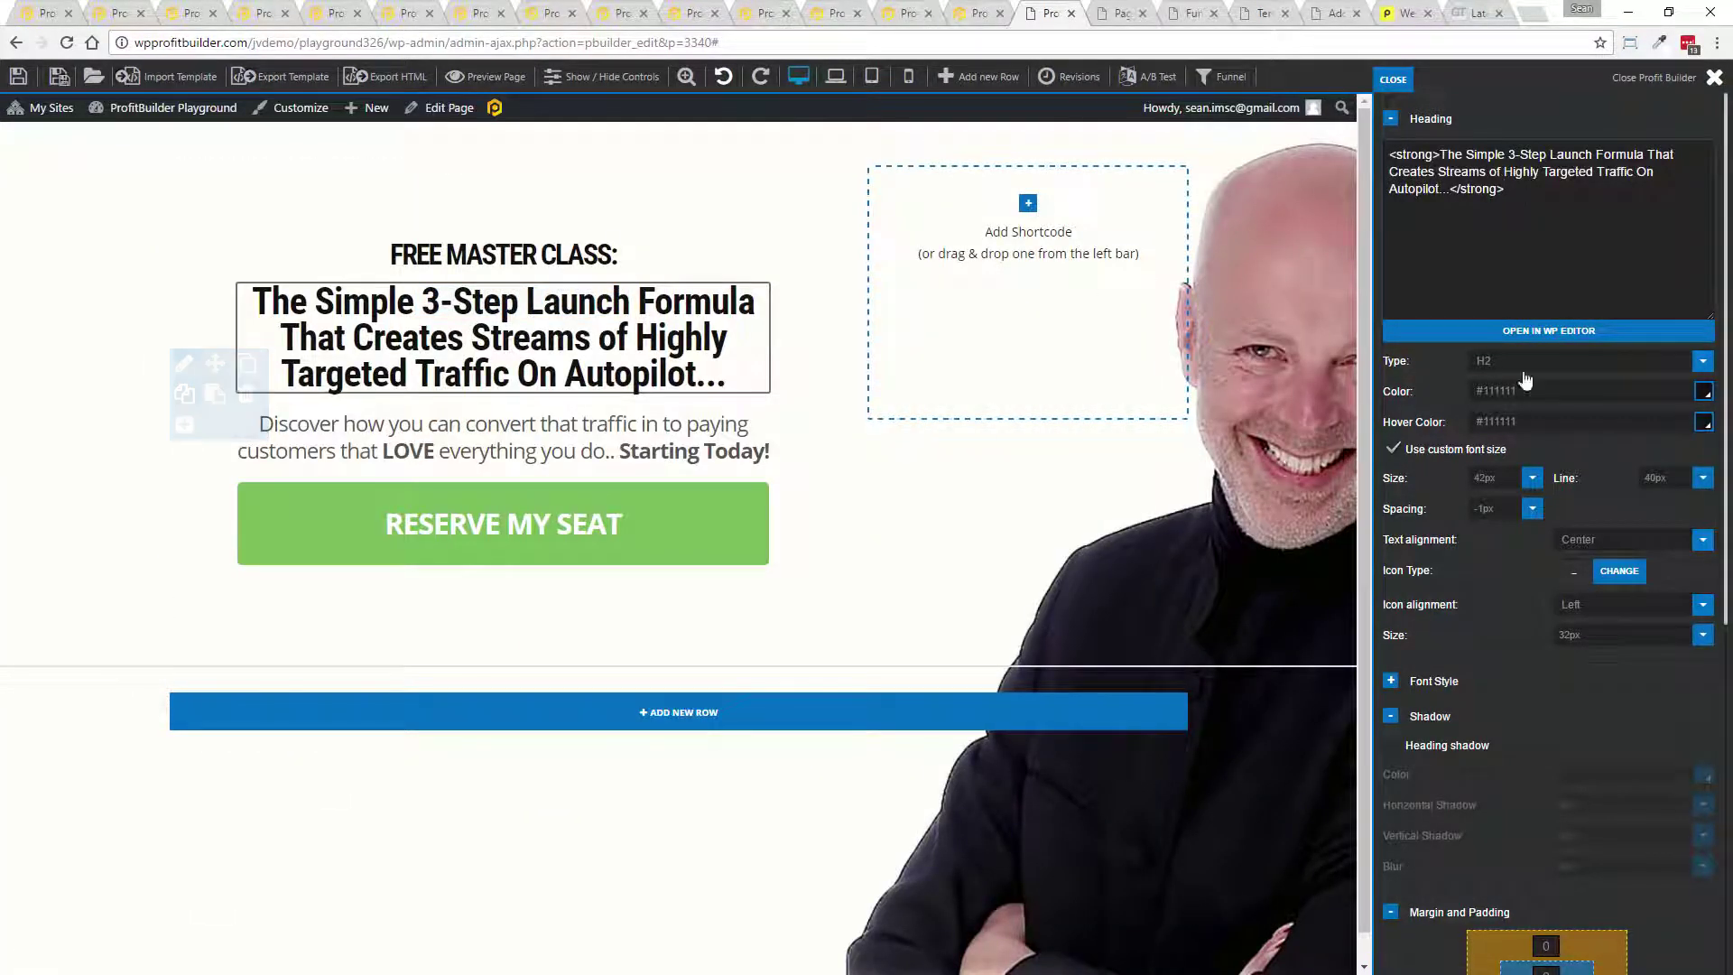
left_click(1525, 336)
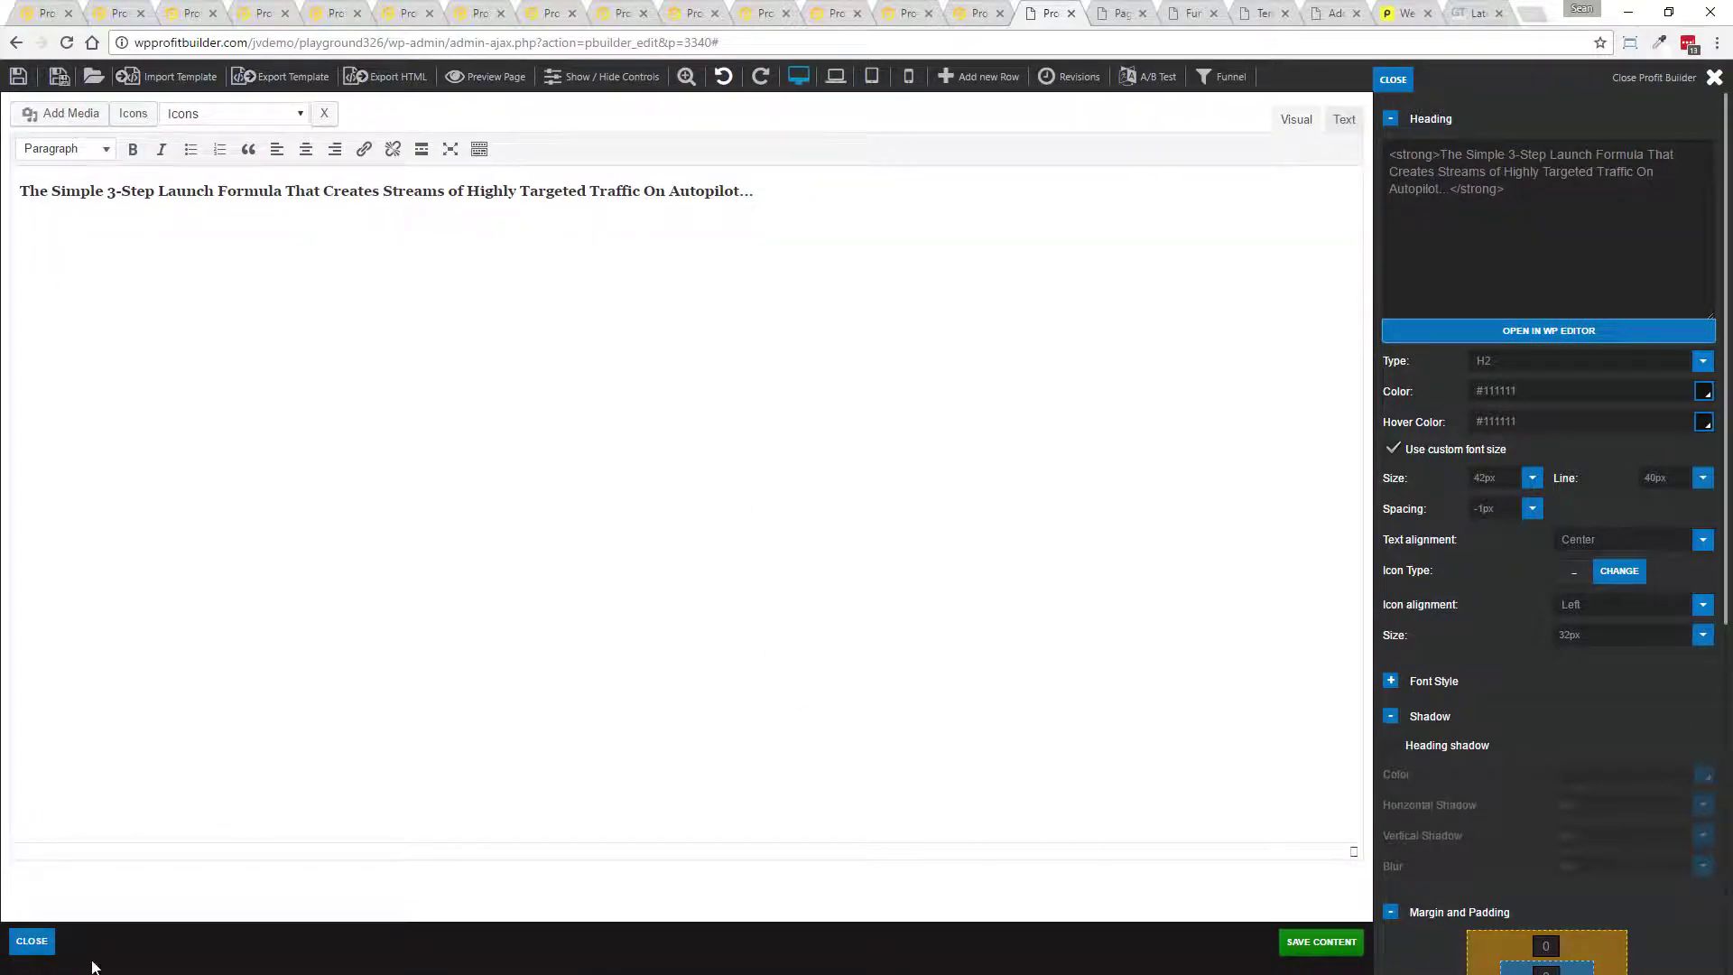
left_click(32, 940)
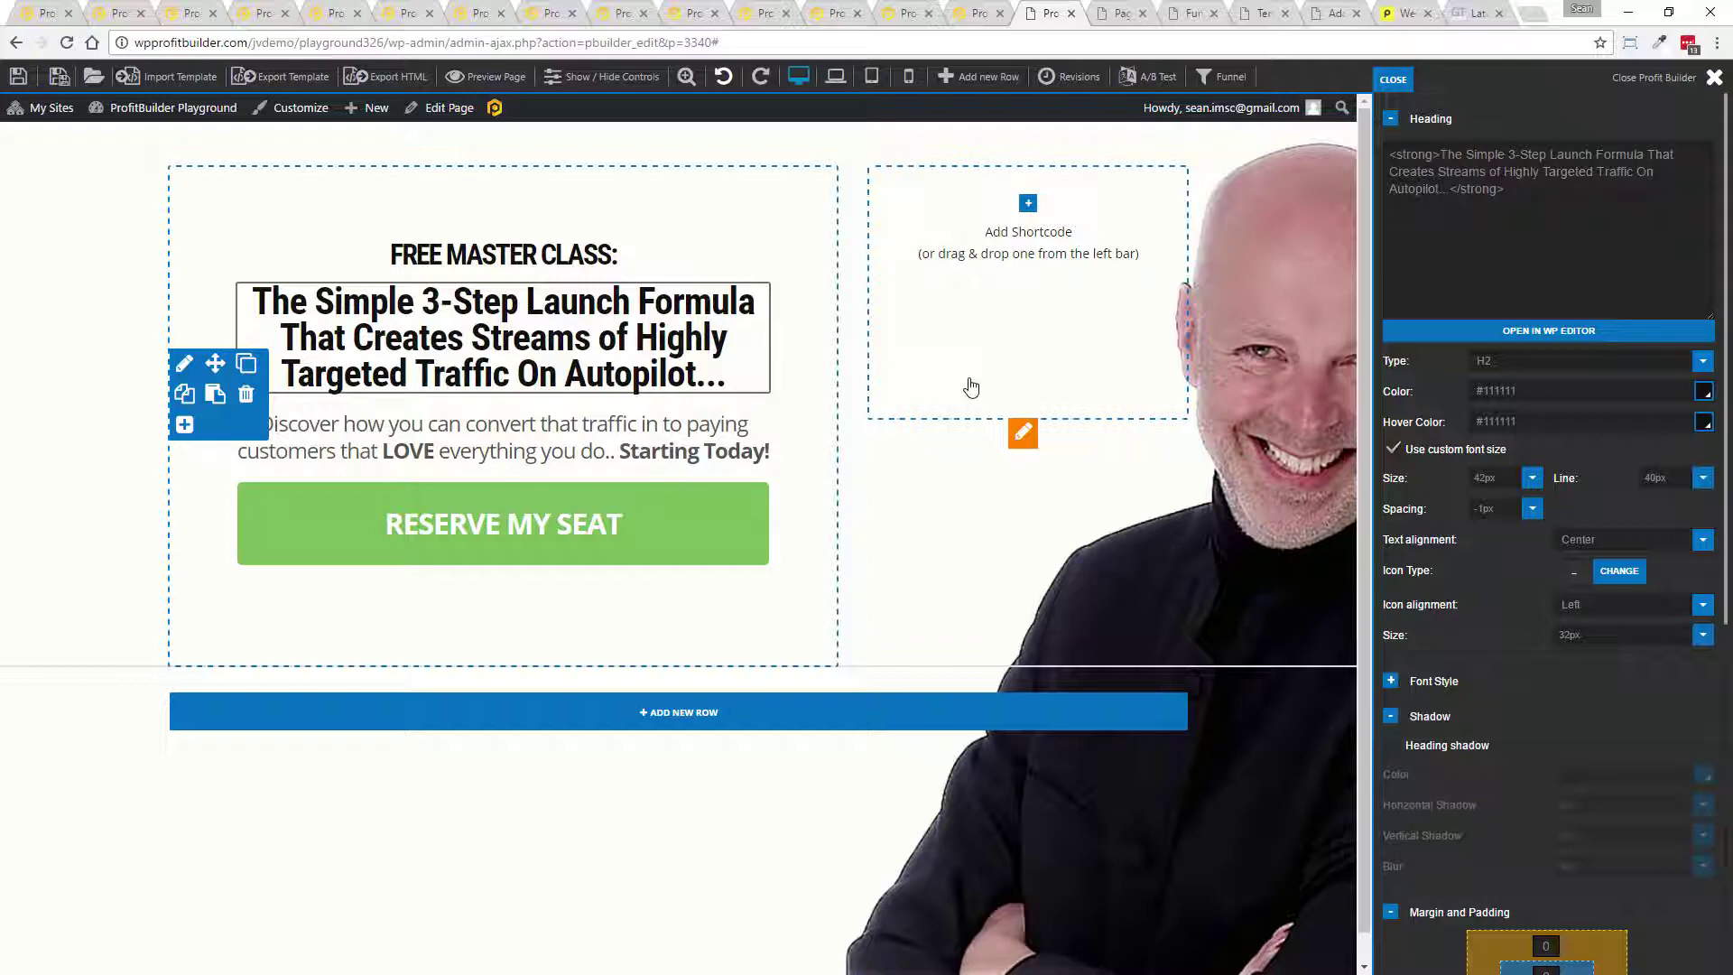
left_click(1392, 79)
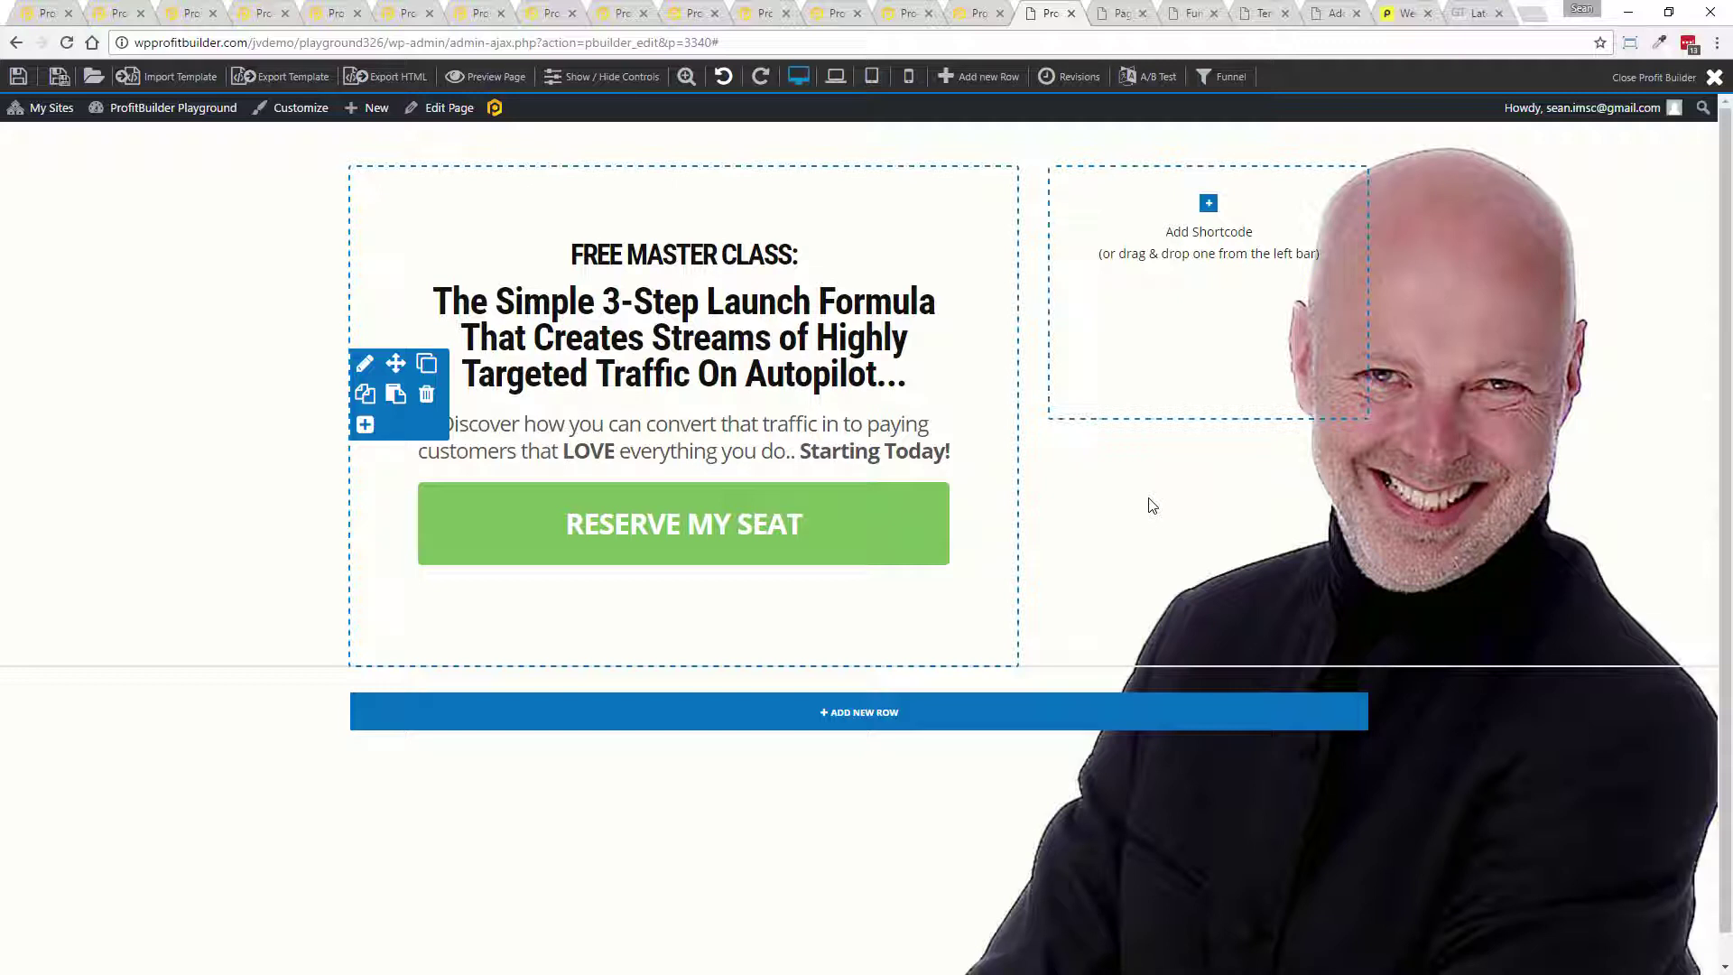
- Preview the page at laptop and tablet sizes and return to the desktop view
left_click(835, 76)
left_click(872, 78)
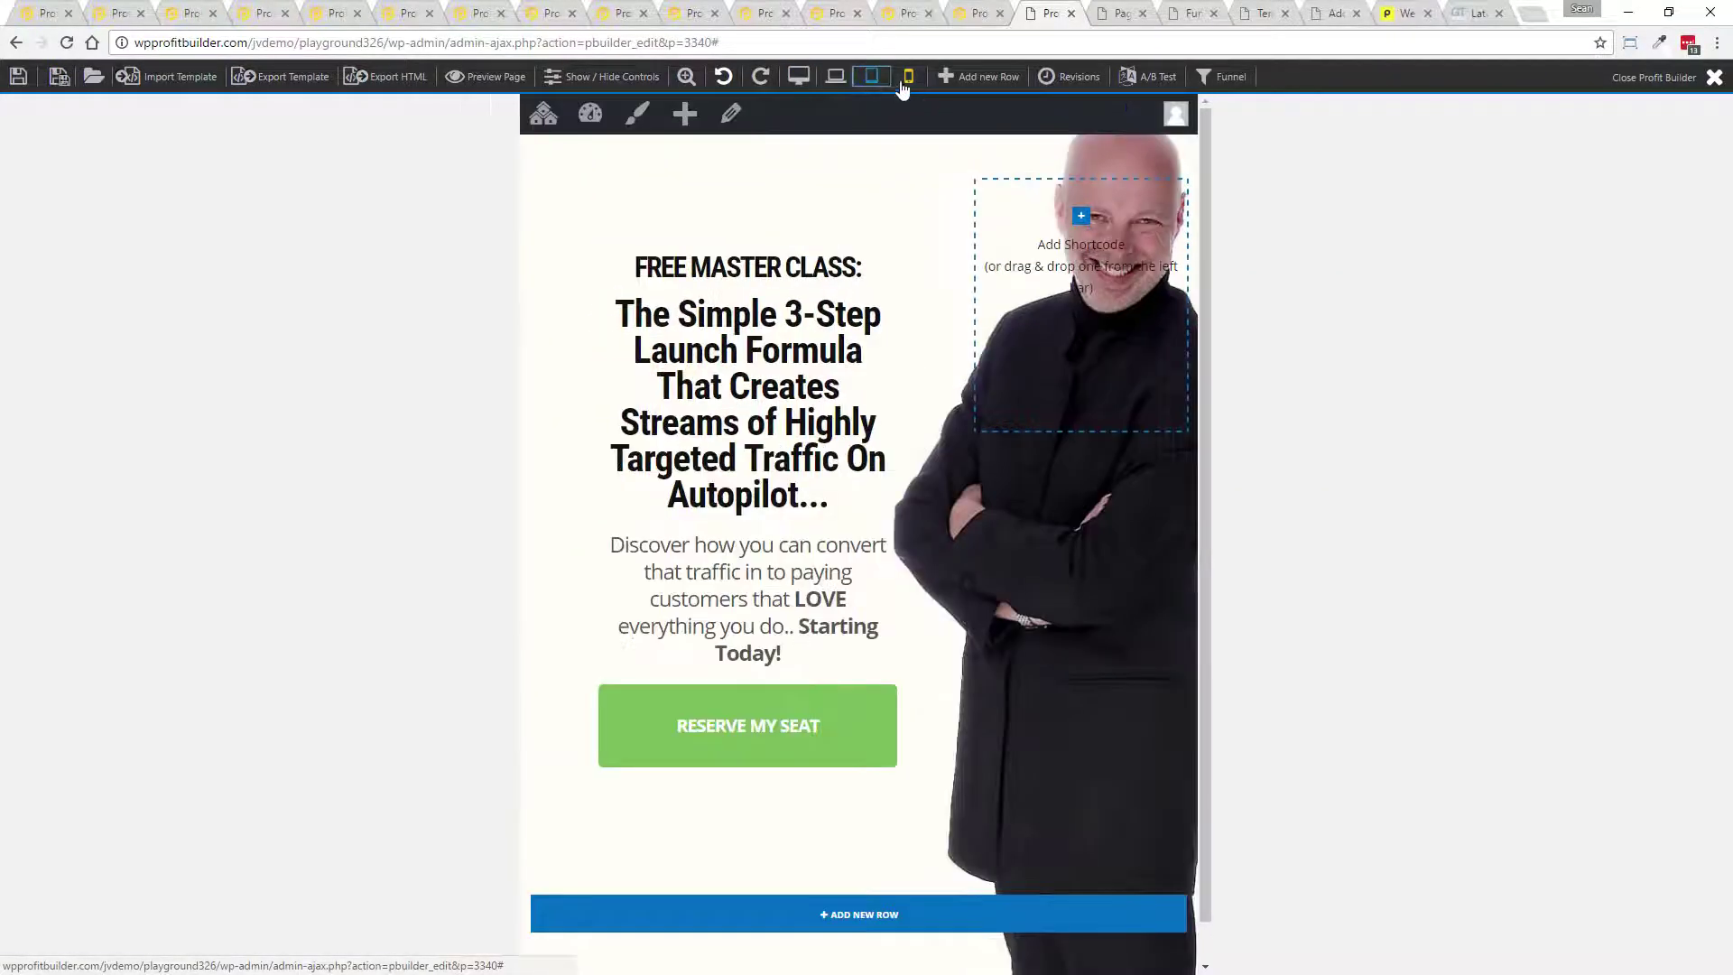
left_click(798, 75)
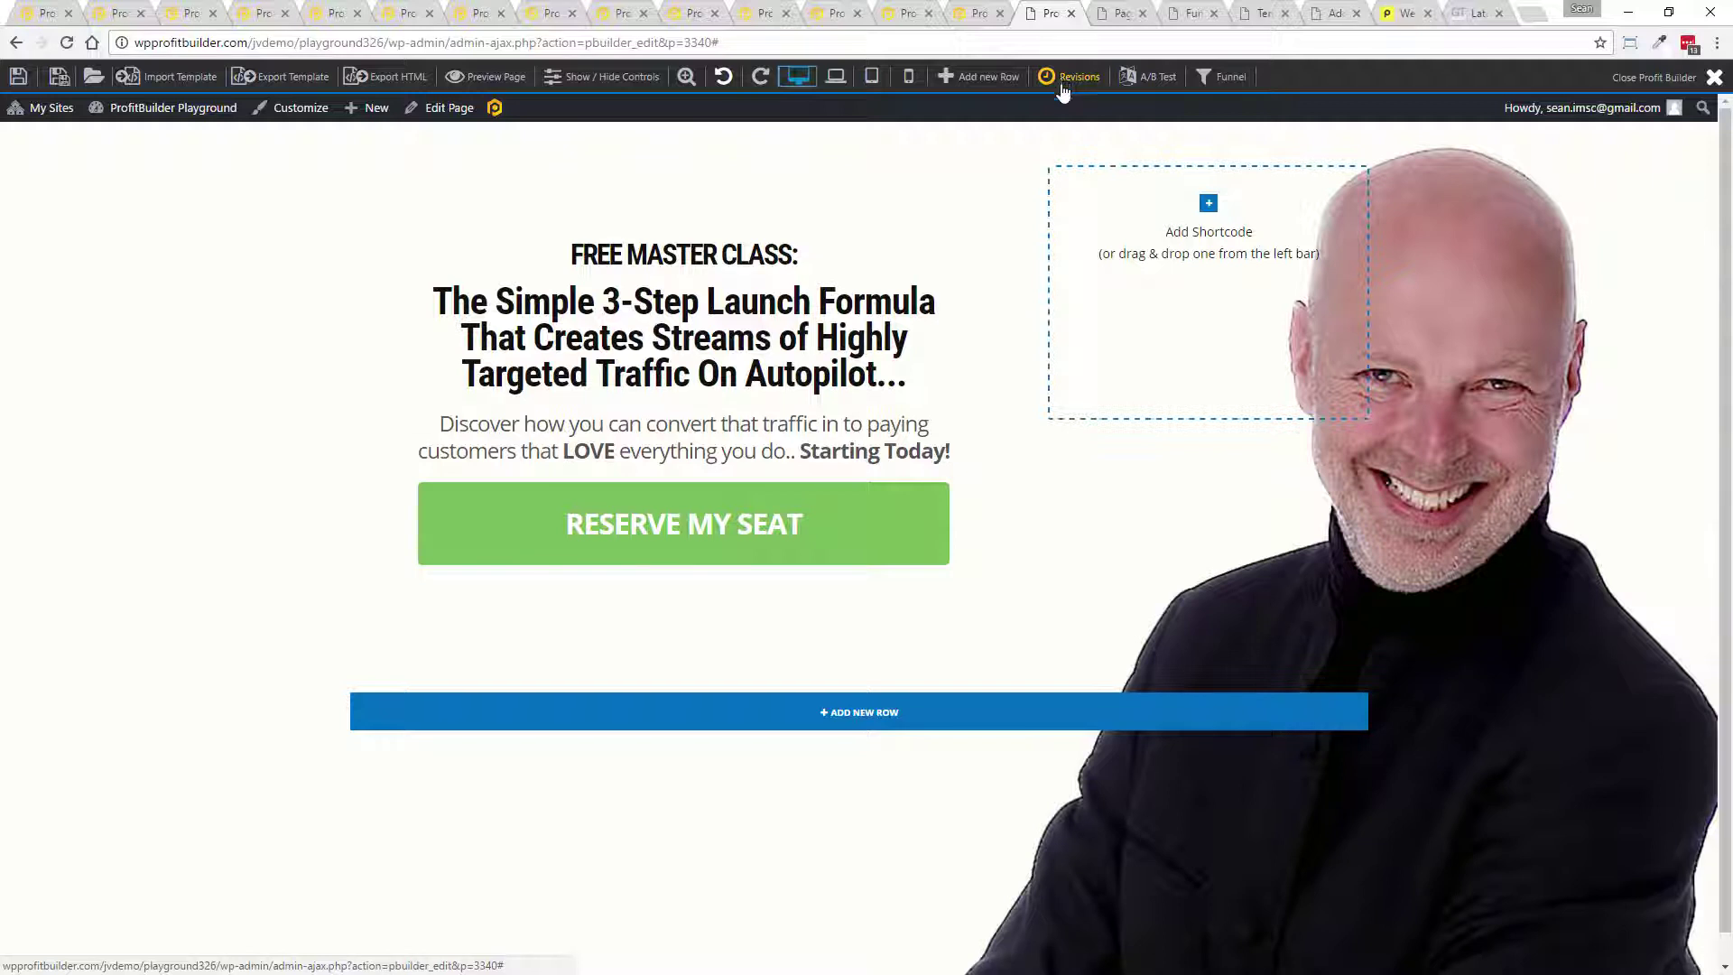
- Create an A/B test of this page with 2 pages, ending after 7 days, with Most Conversions deciding the winner
left_click(1150, 80)
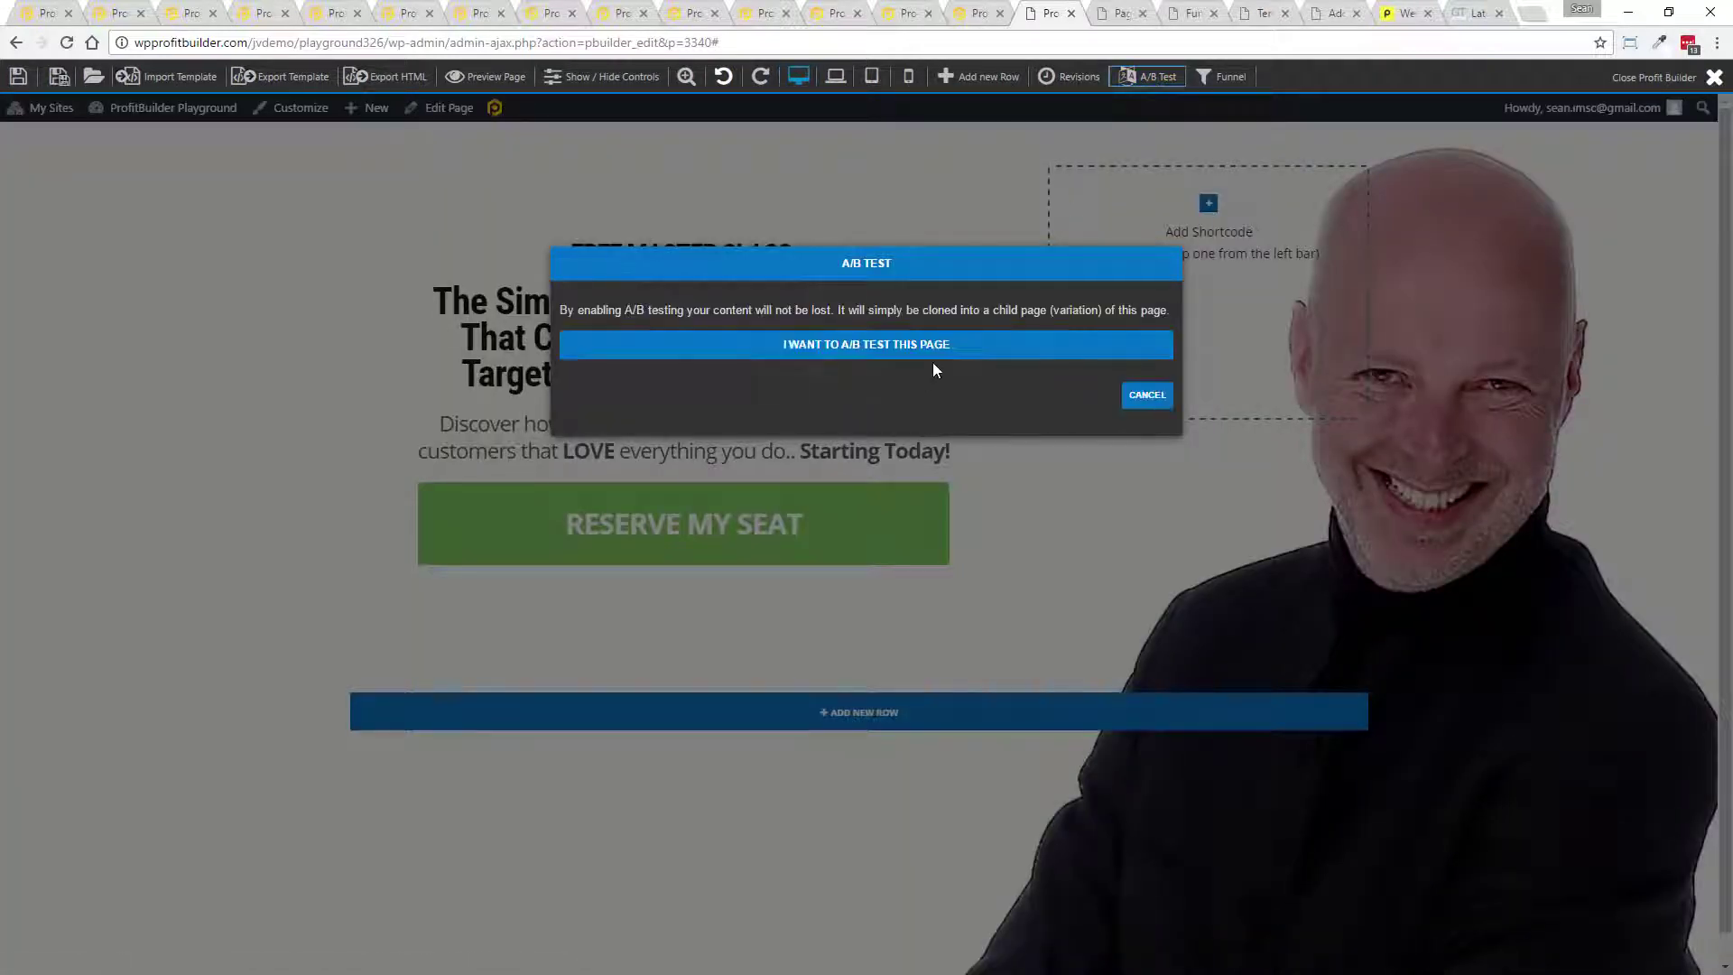
left_click(785, 344)
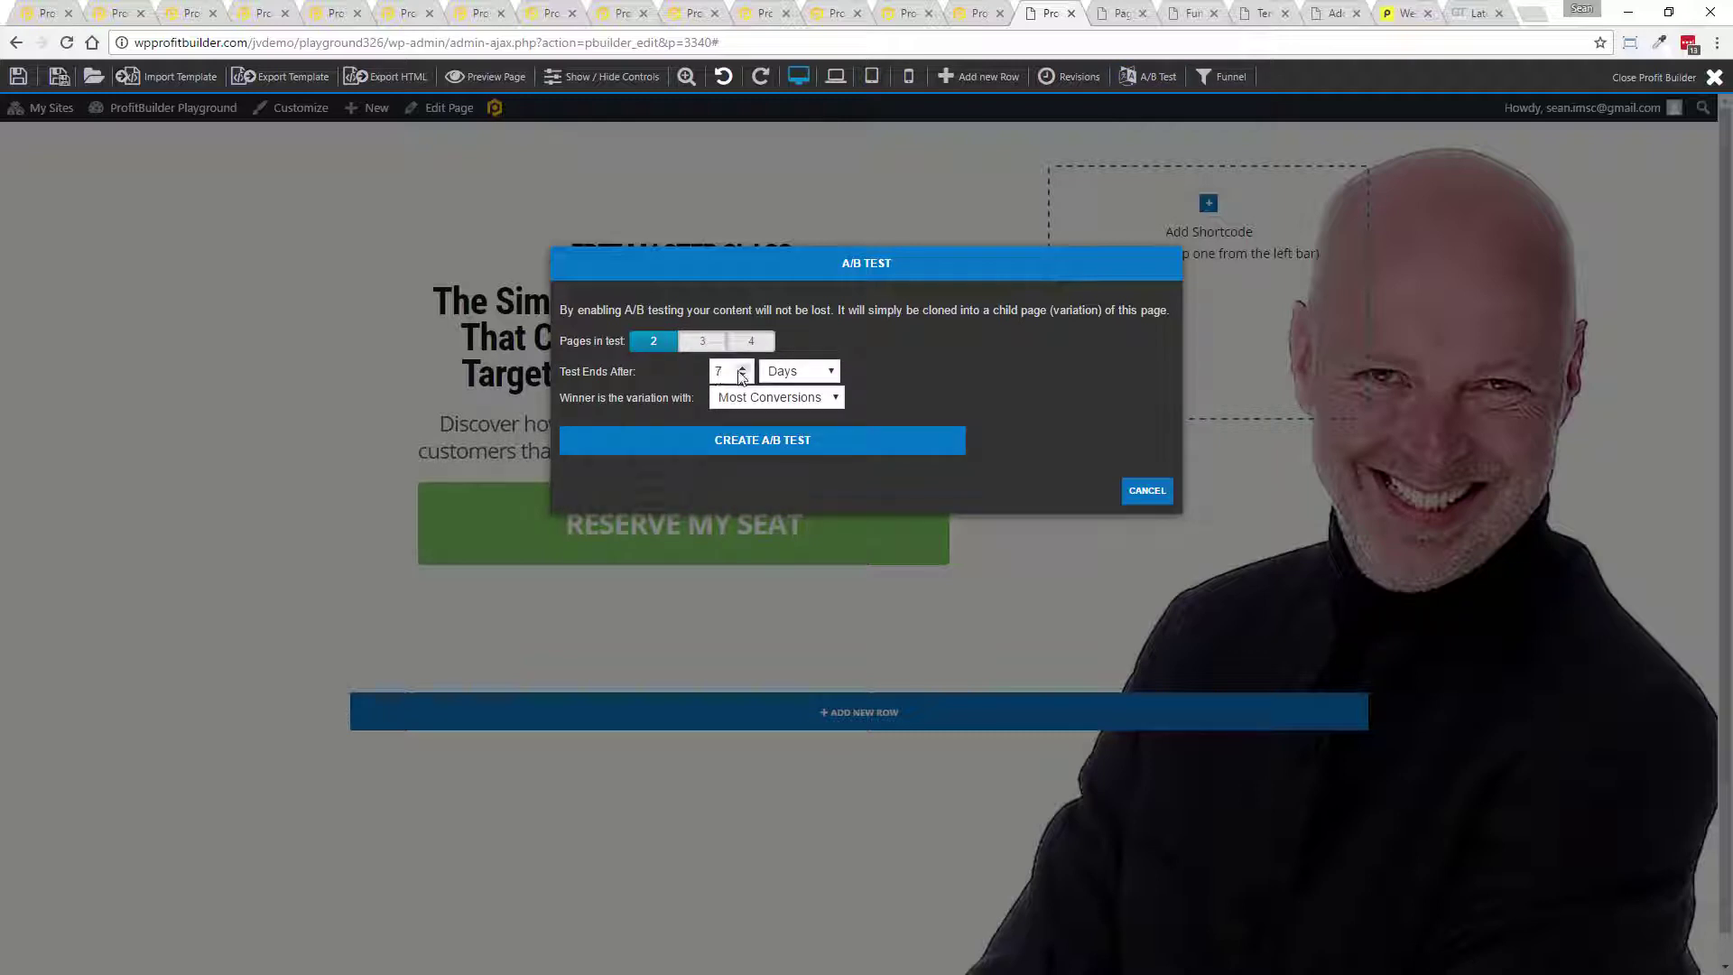
left_click_drag(732, 372, 711, 372)
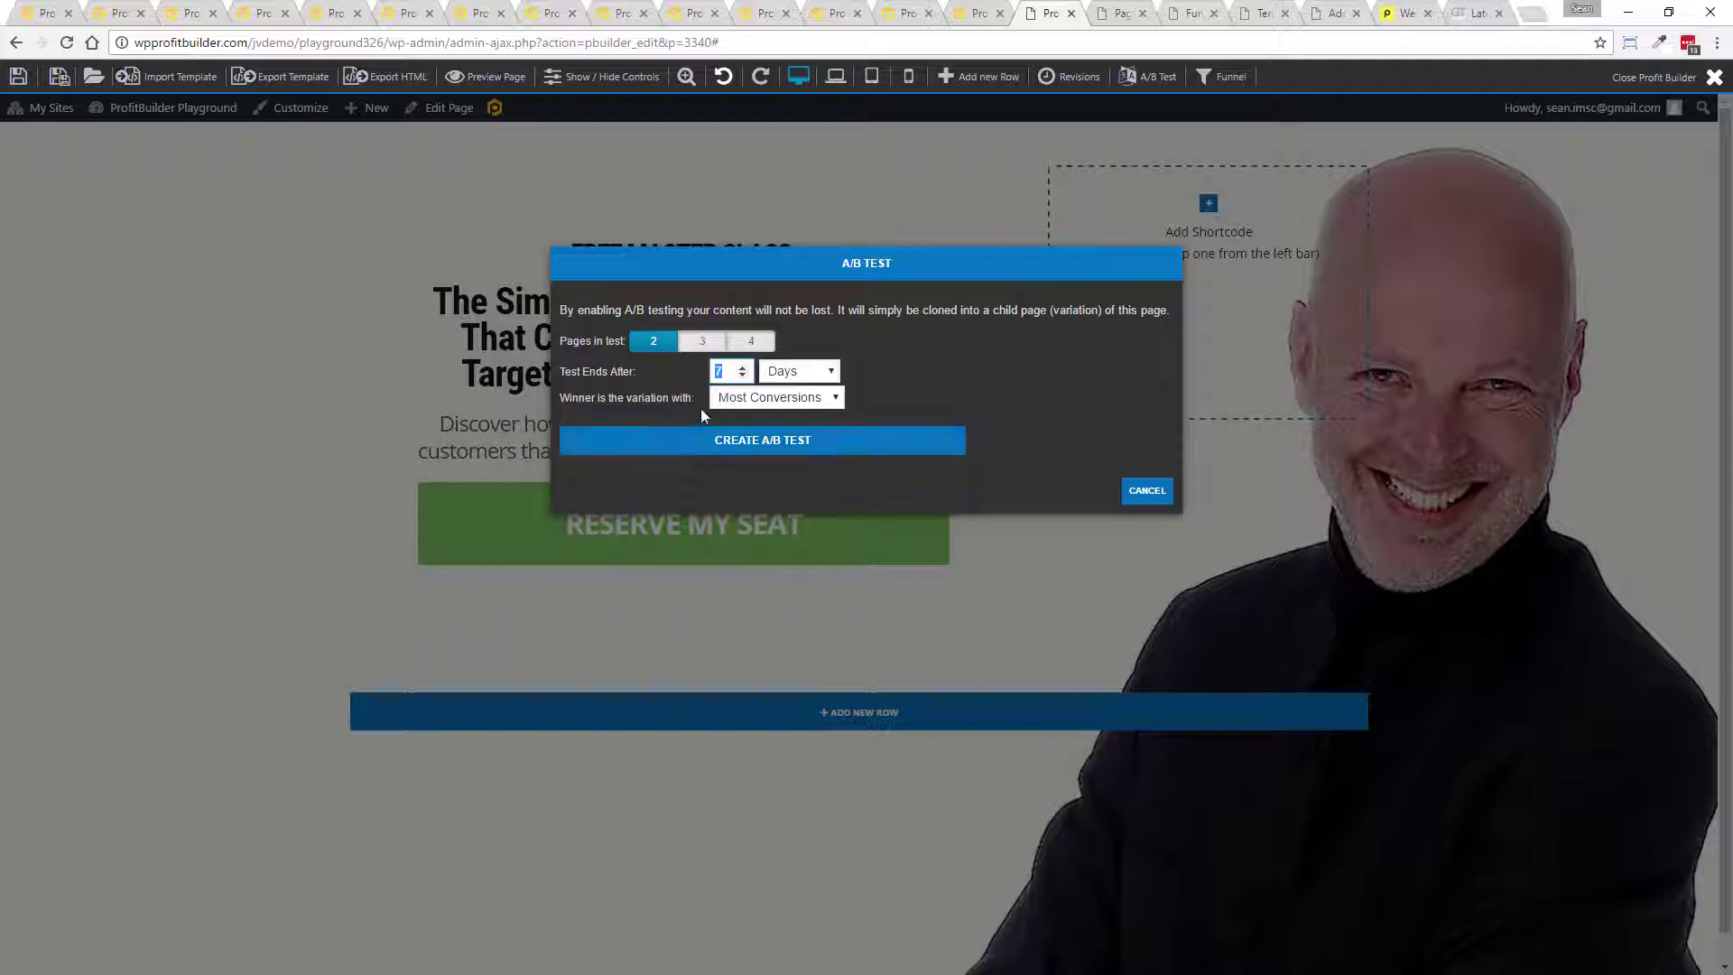
left_click(995, 371)
left_click(742, 454)
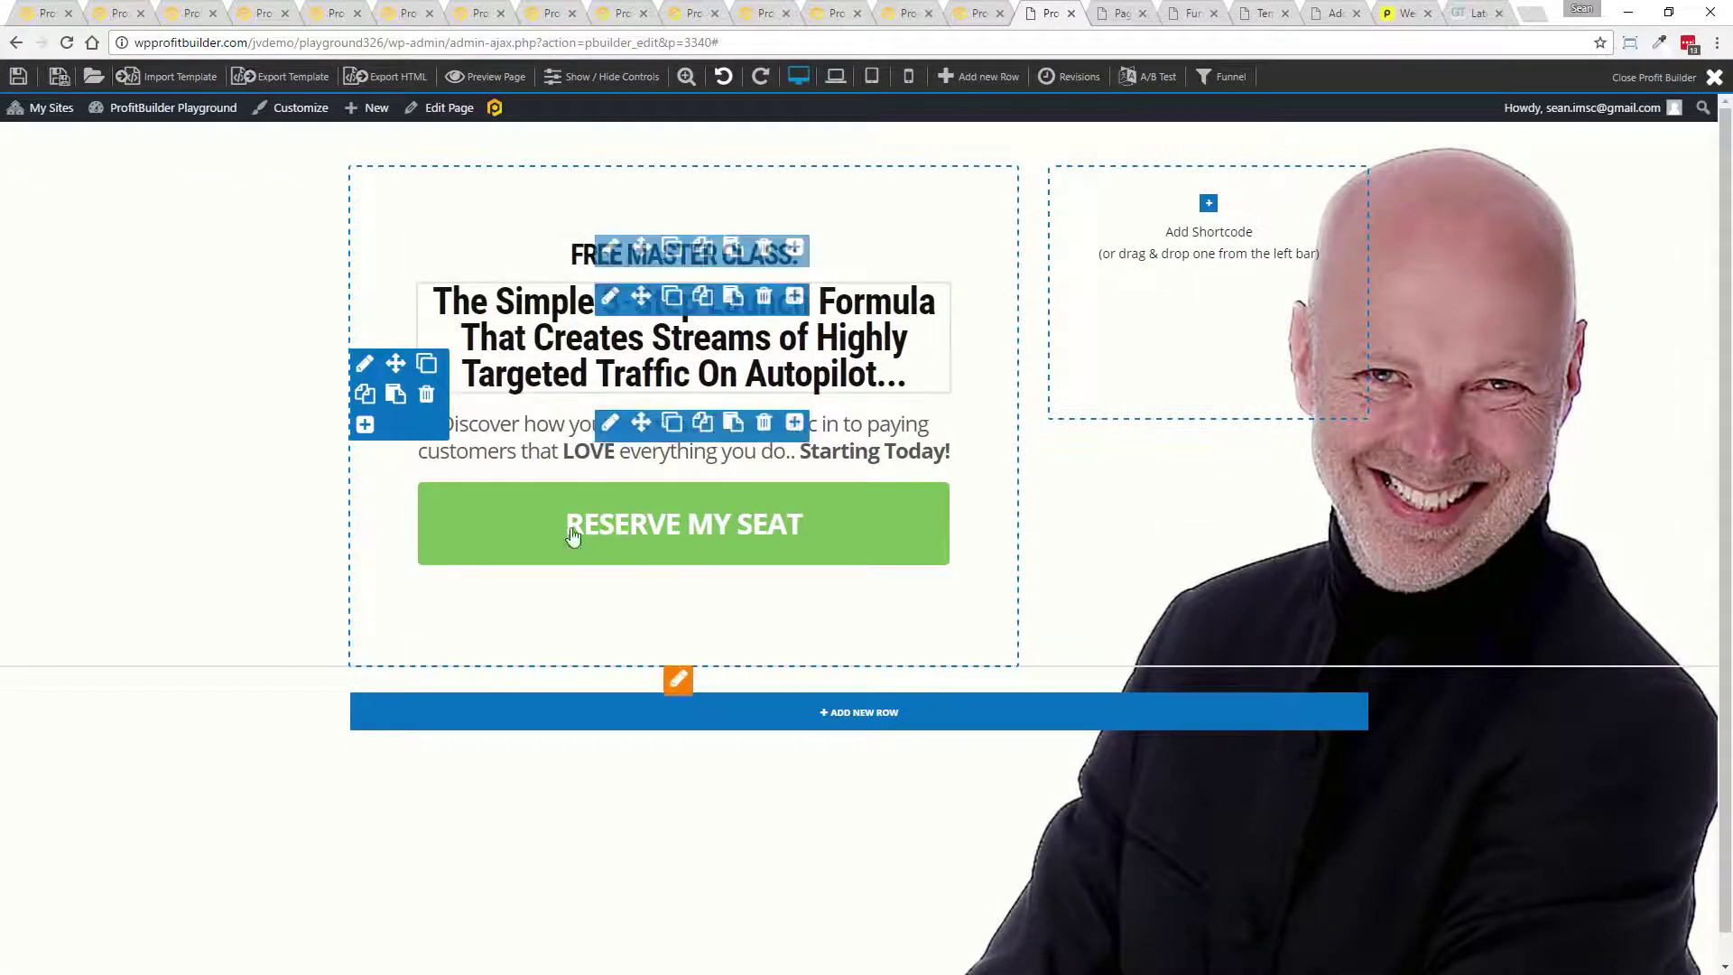
mouse_move(610, 498)
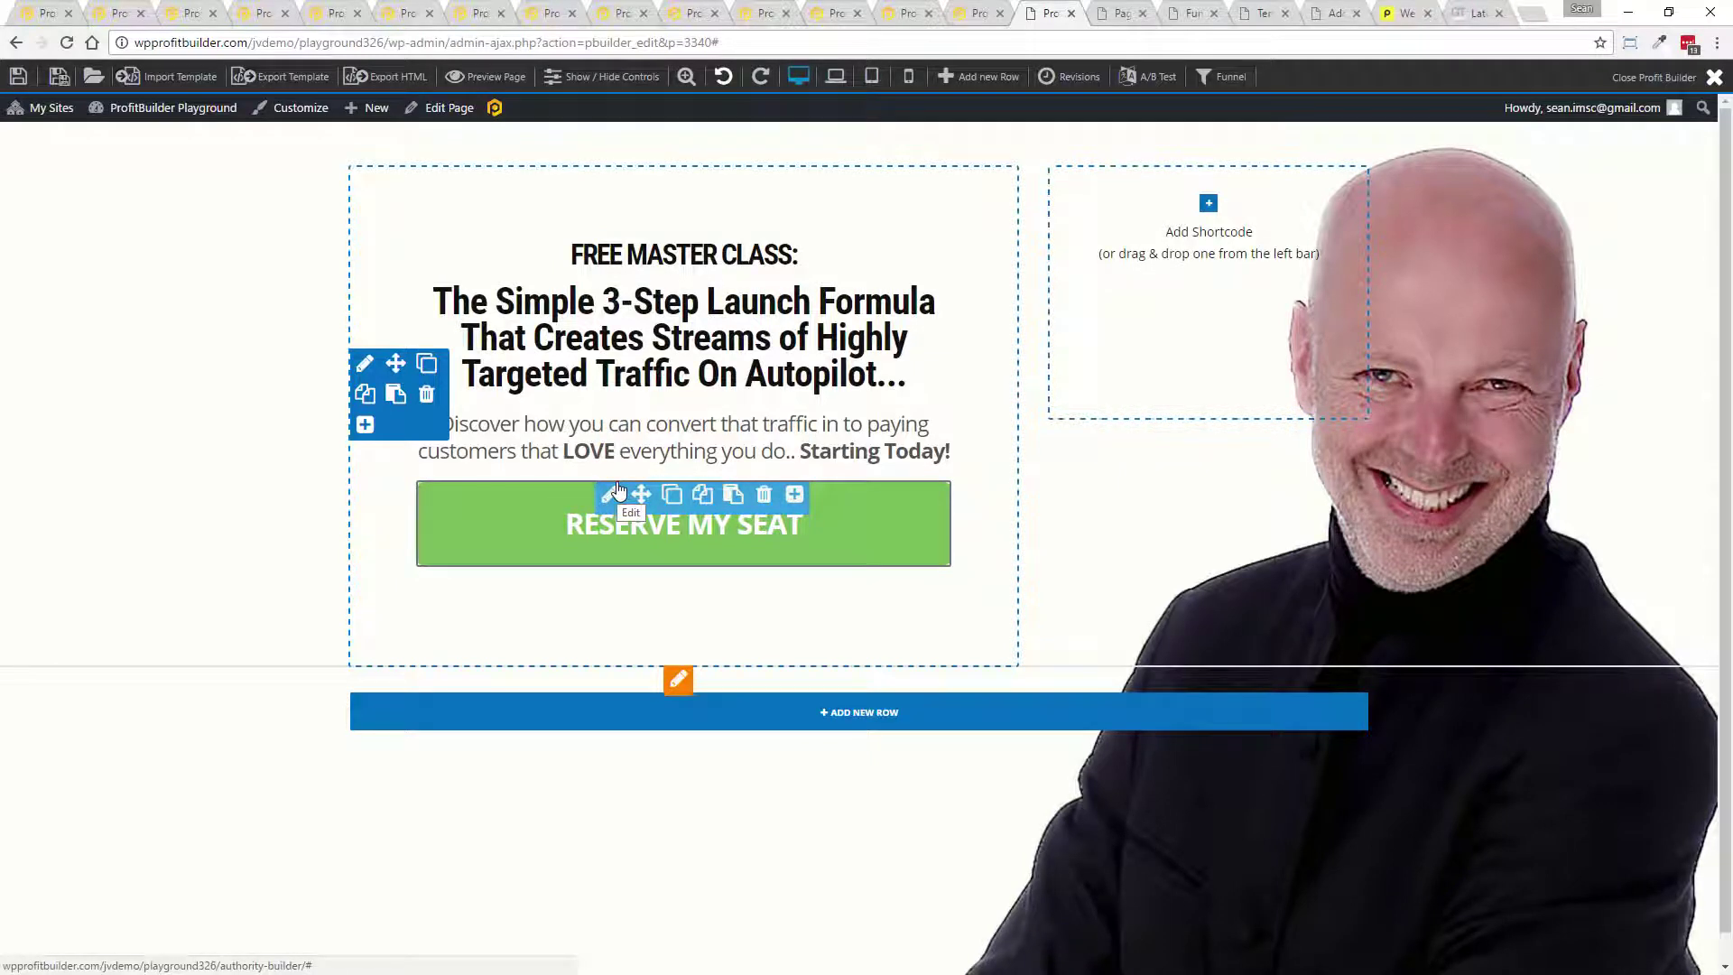
mouse_move(805, 340)
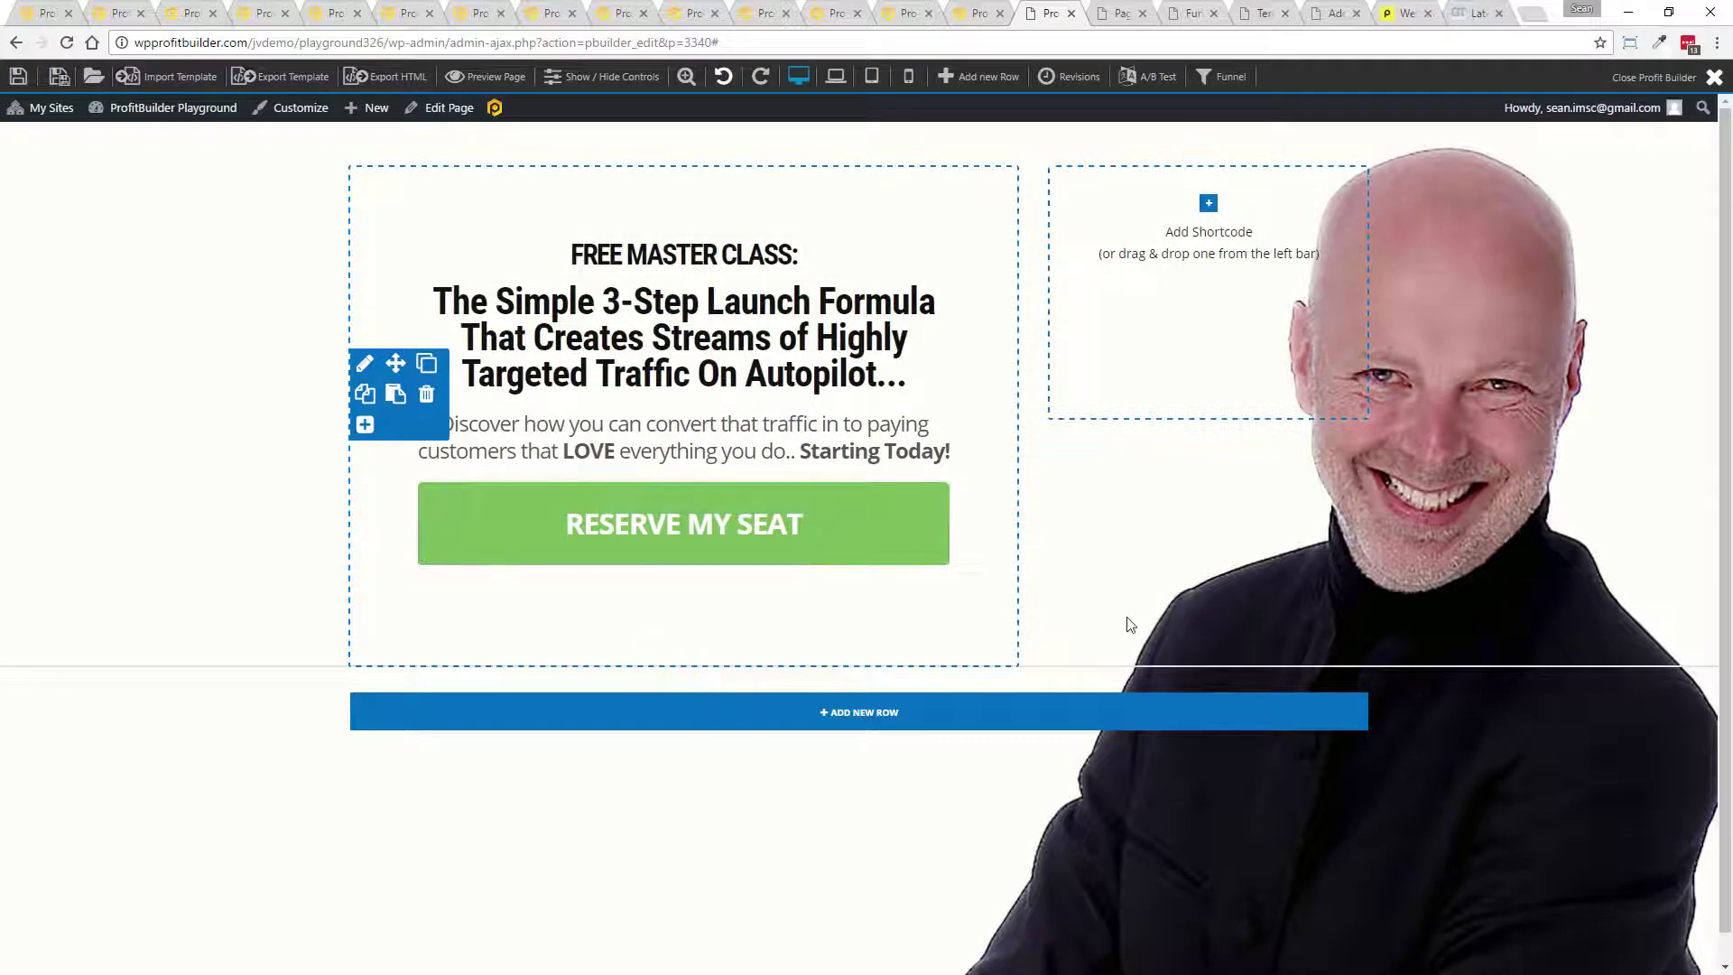
- Create a new funnel named WebinarTest in the funnel editor
left_click(1222, 81)
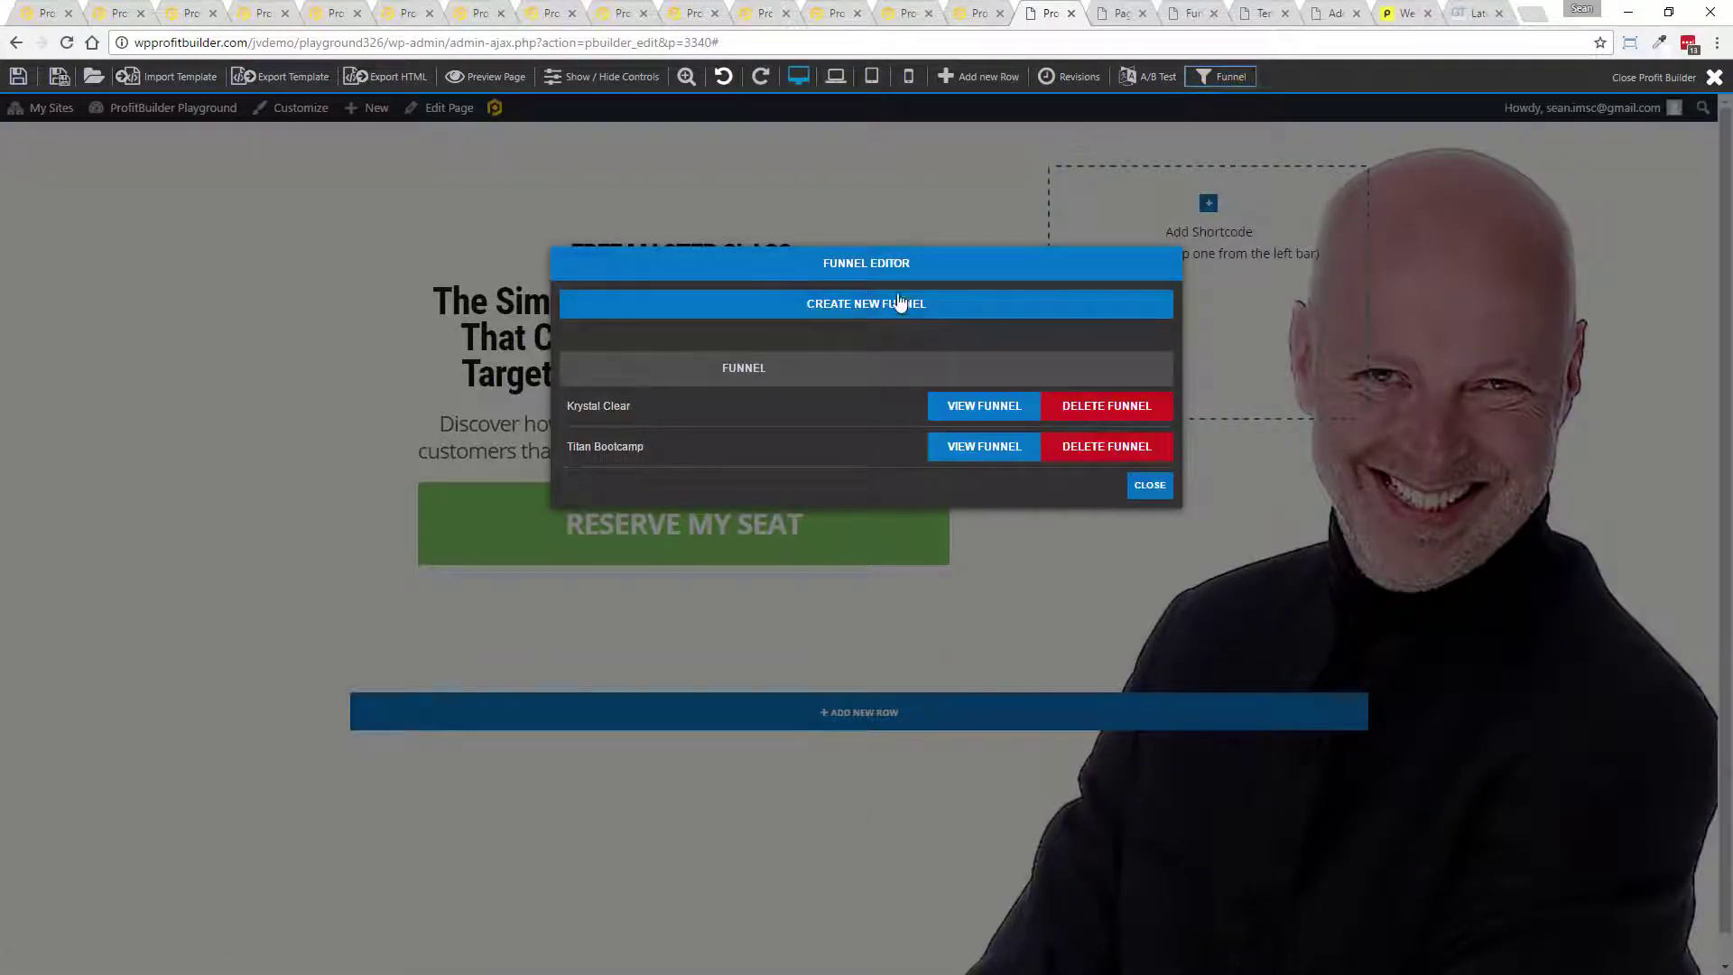
left_click(900, 301)
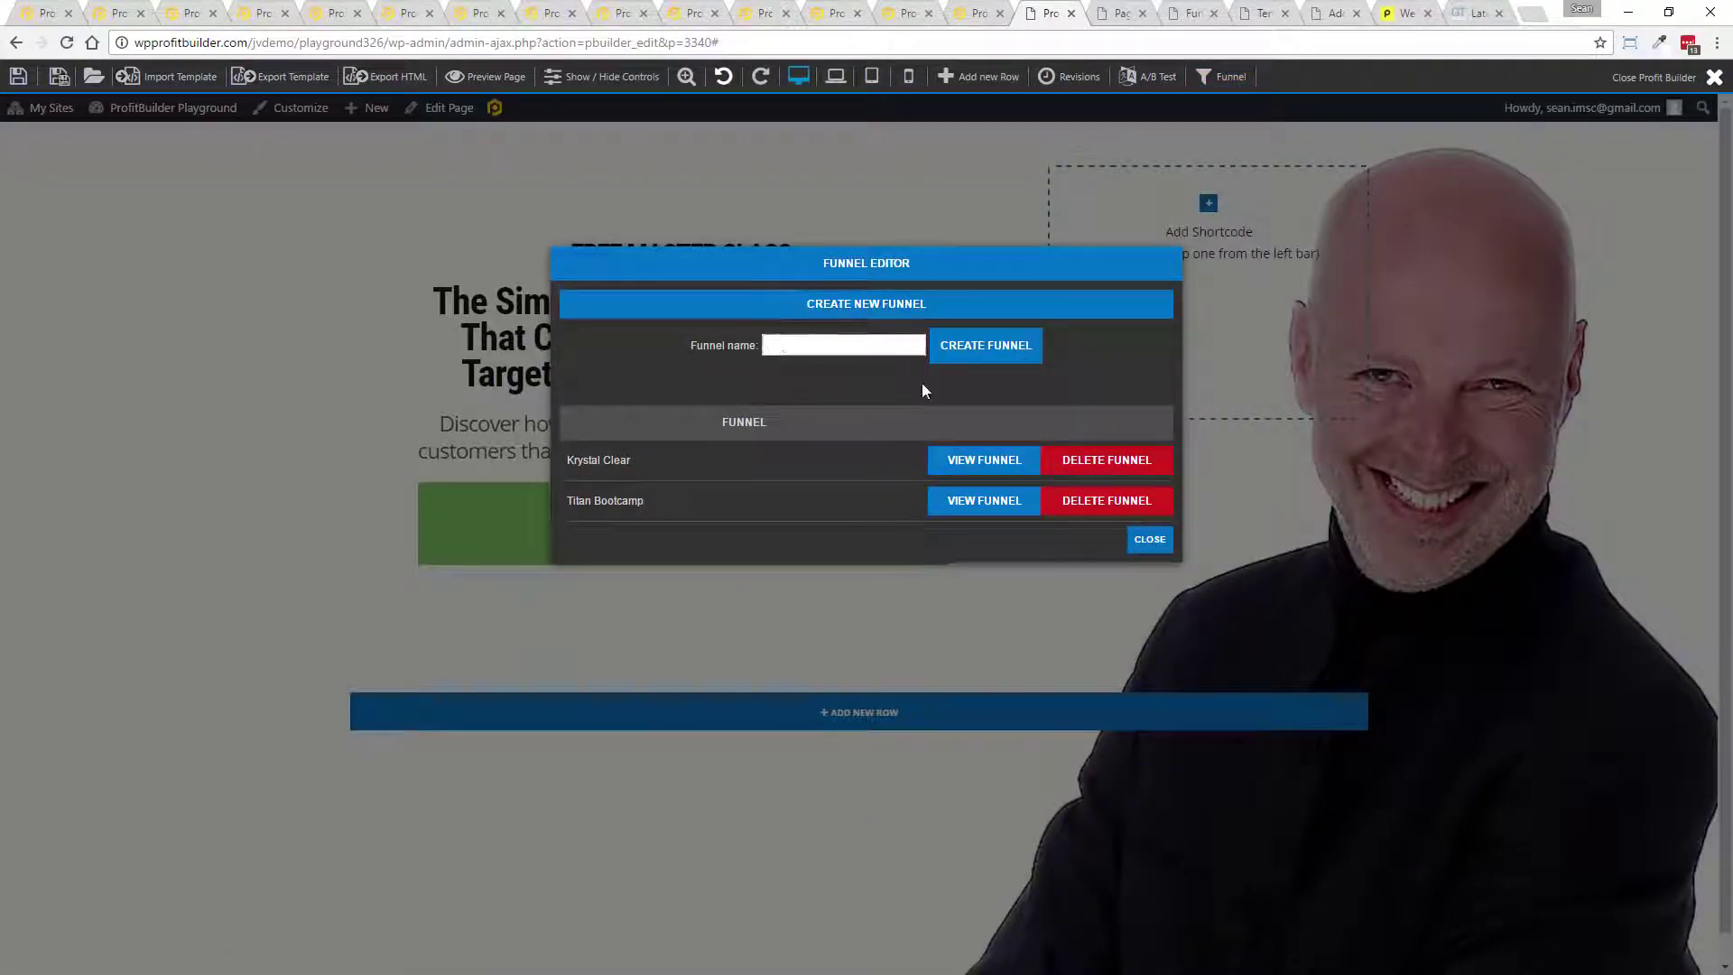
type("Webinar")
type(" Funnel")
left_click(984, 346)
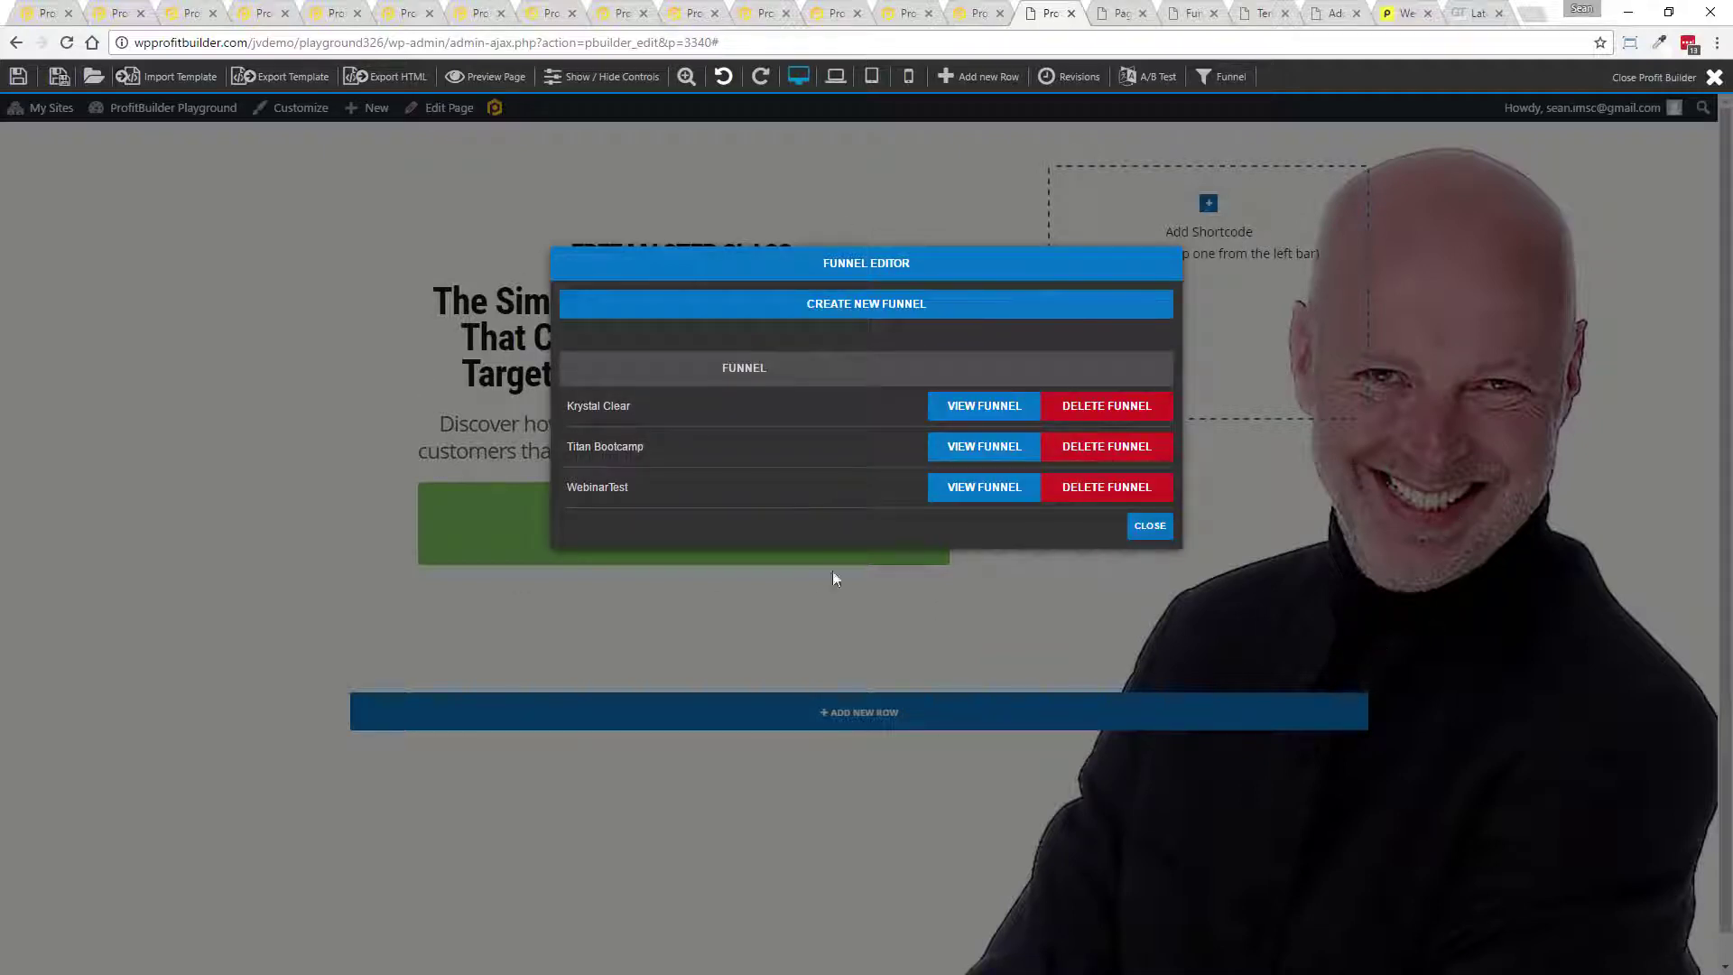
- Add the current page to the WebinarTest funnel and close the funnel editor
left_click(971, 498)
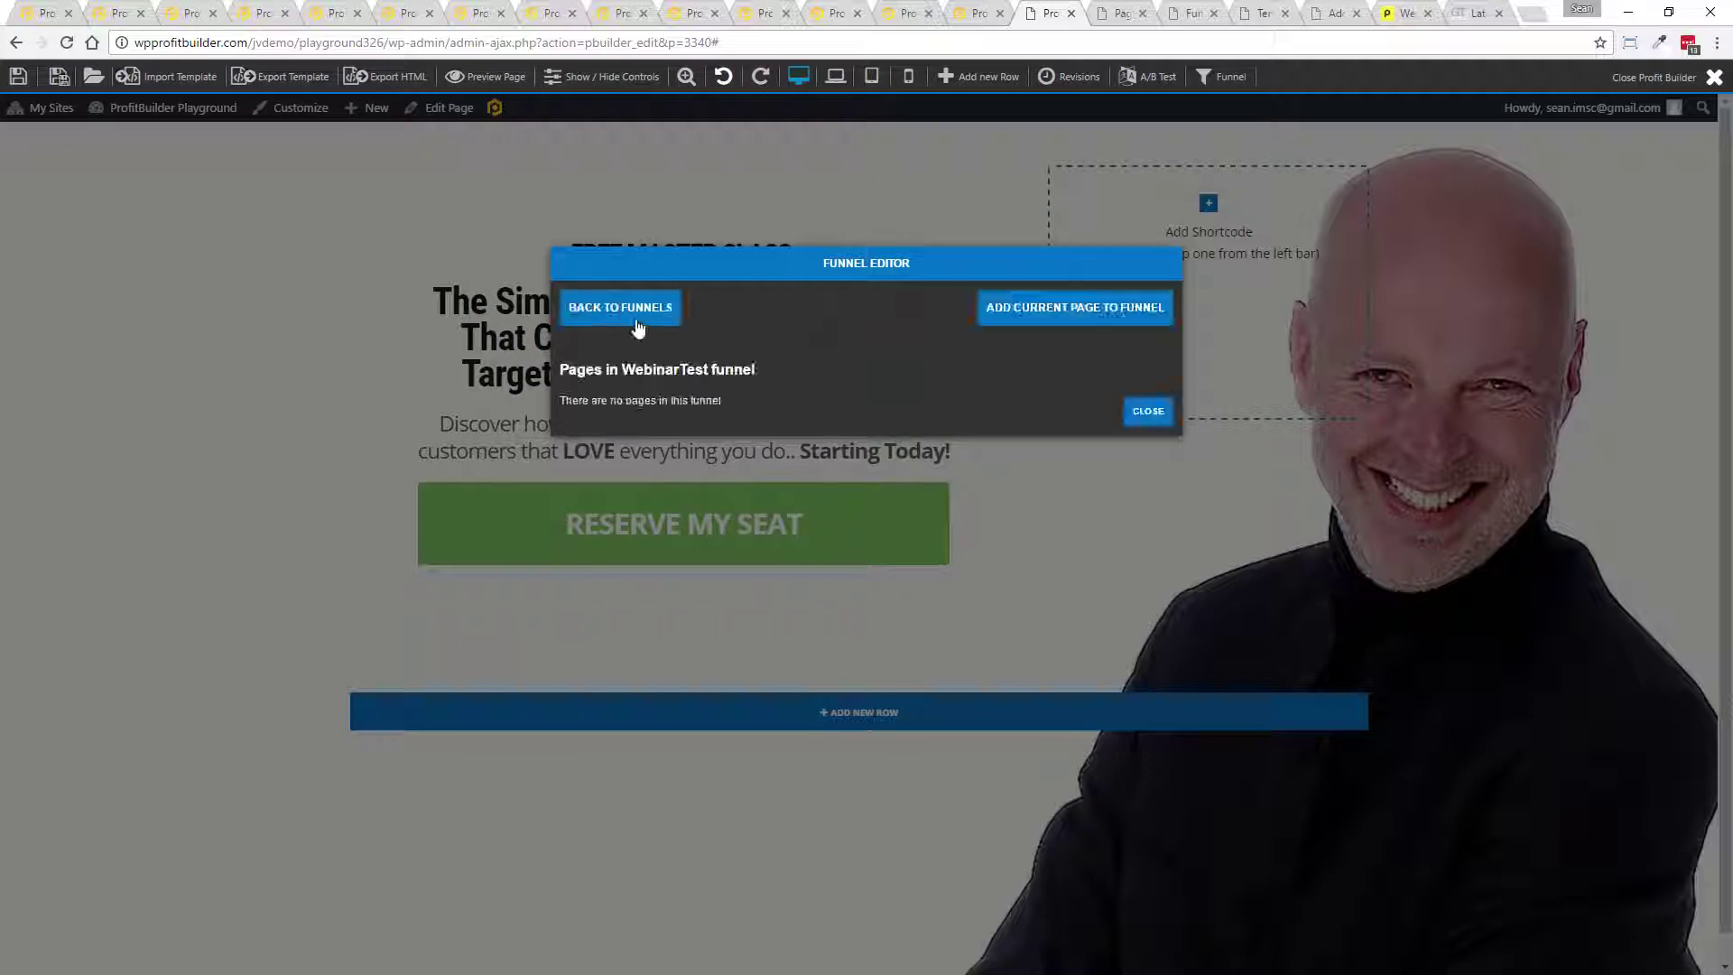
left_click(1054, 311)
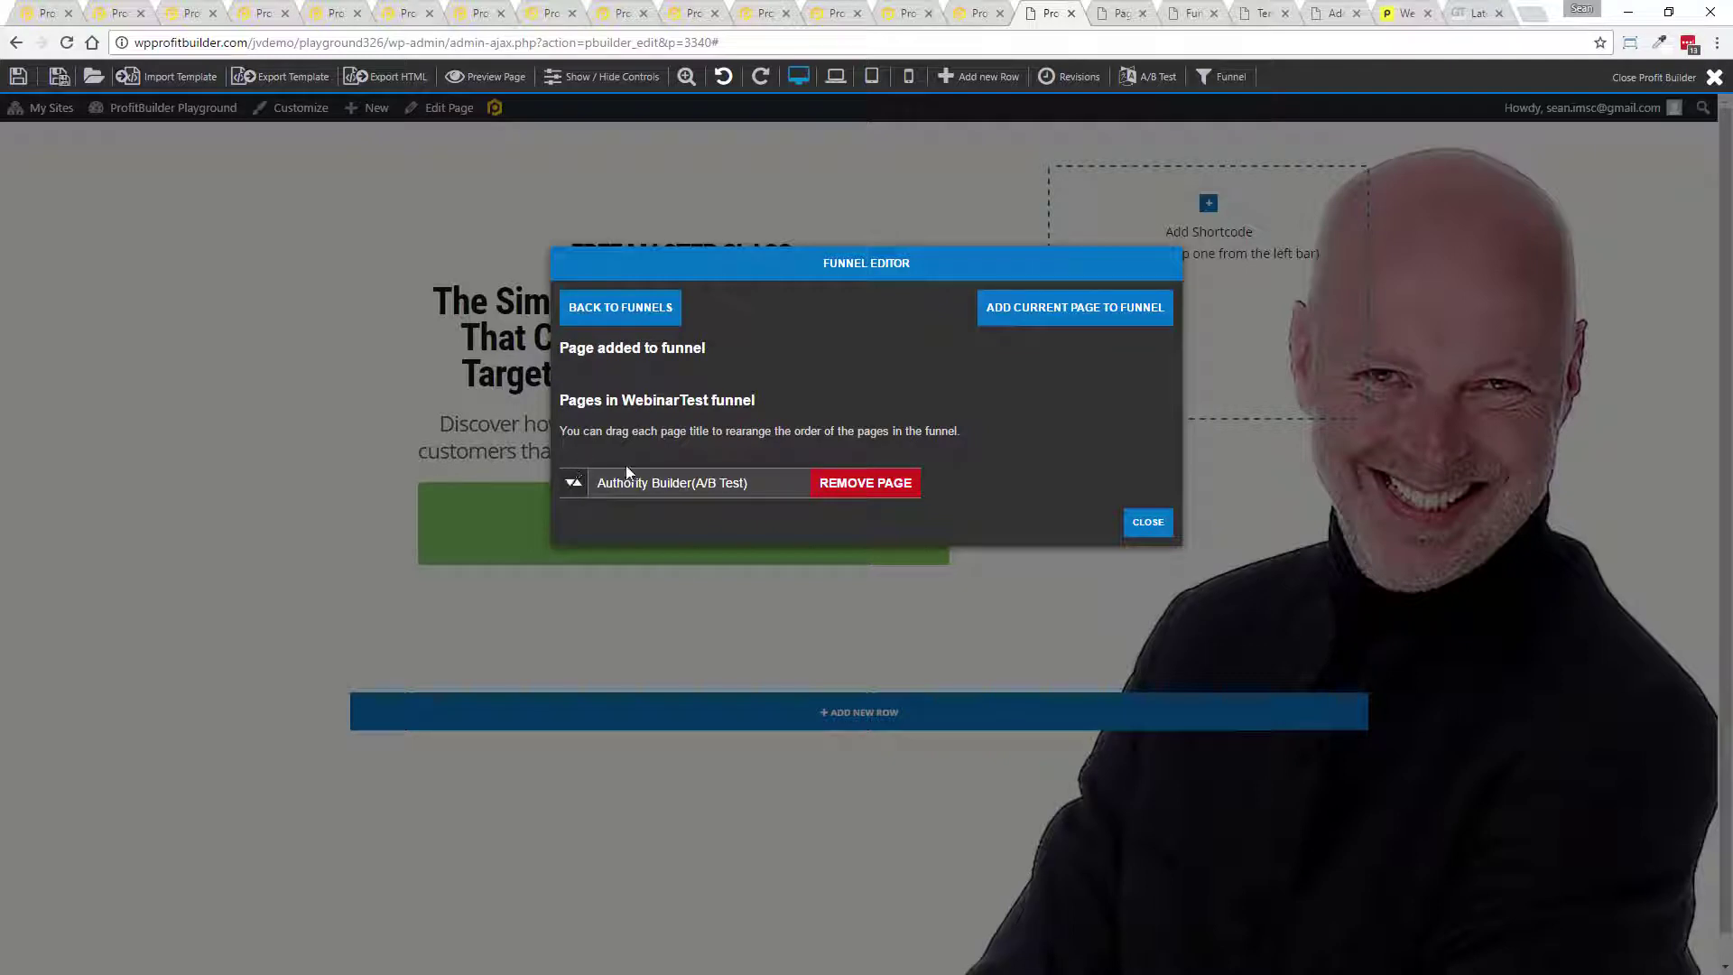
left_click(1151, 522)
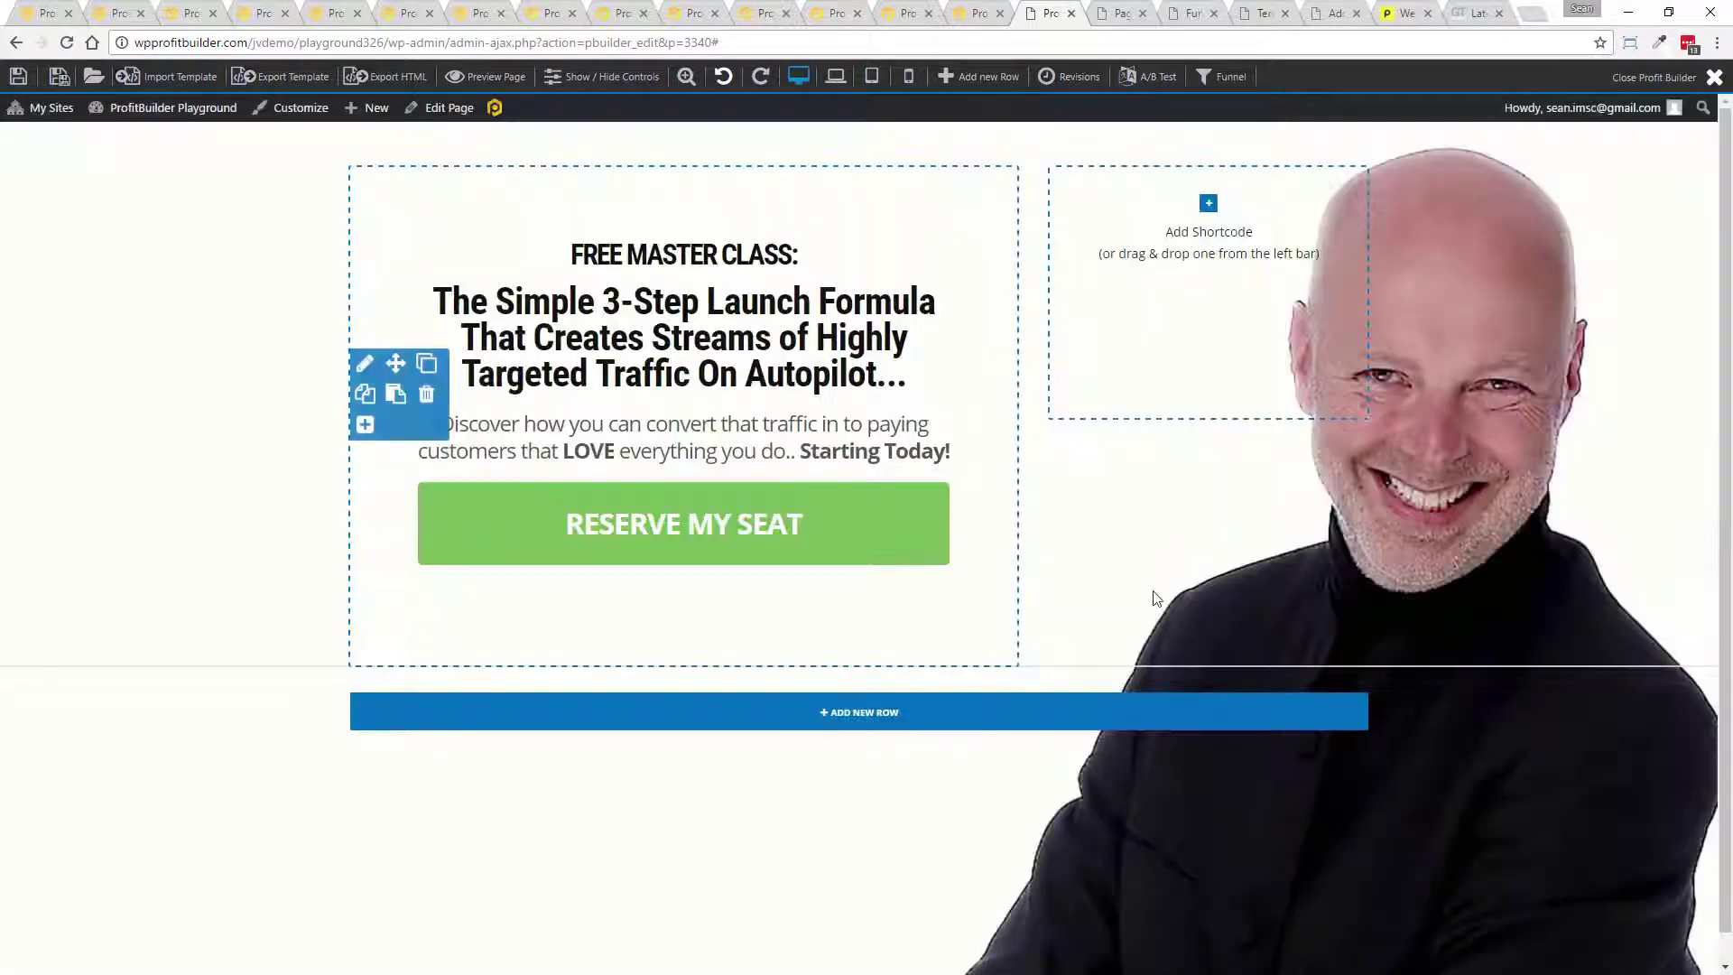
- Examine the funnel statistics and the Titan Bootcamp funnel's pages, and the A/B test variations on the first page of the Pages list
left_click(1191, 13)
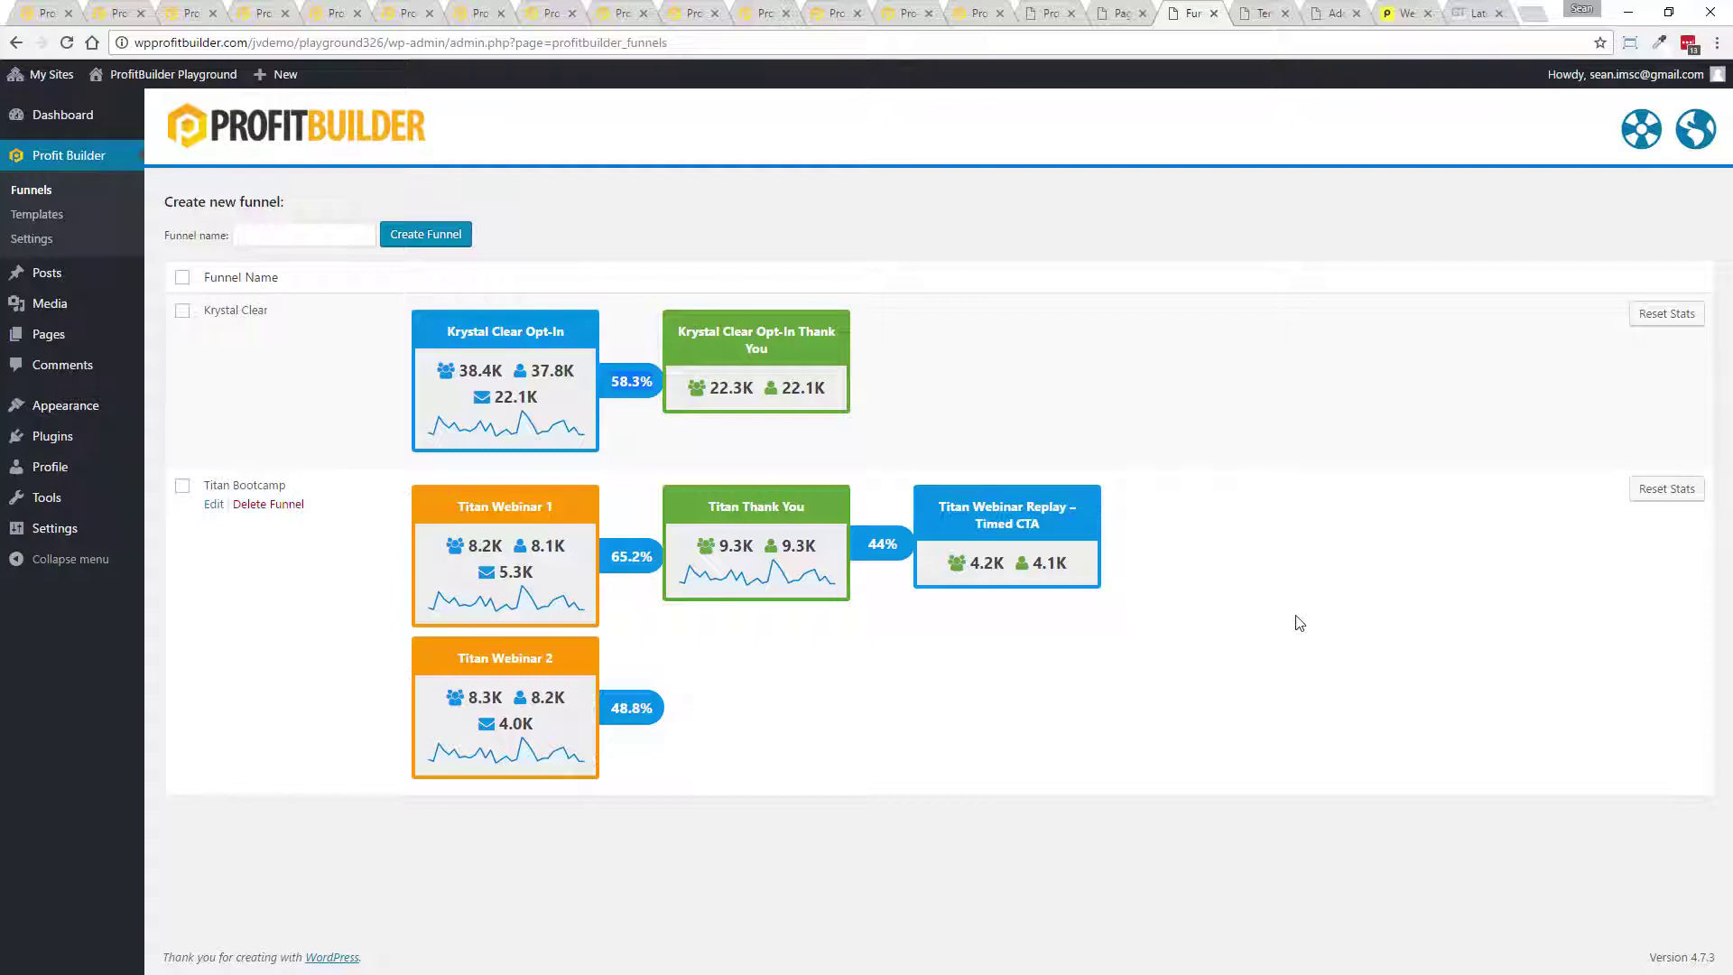
left_click(213, 506)
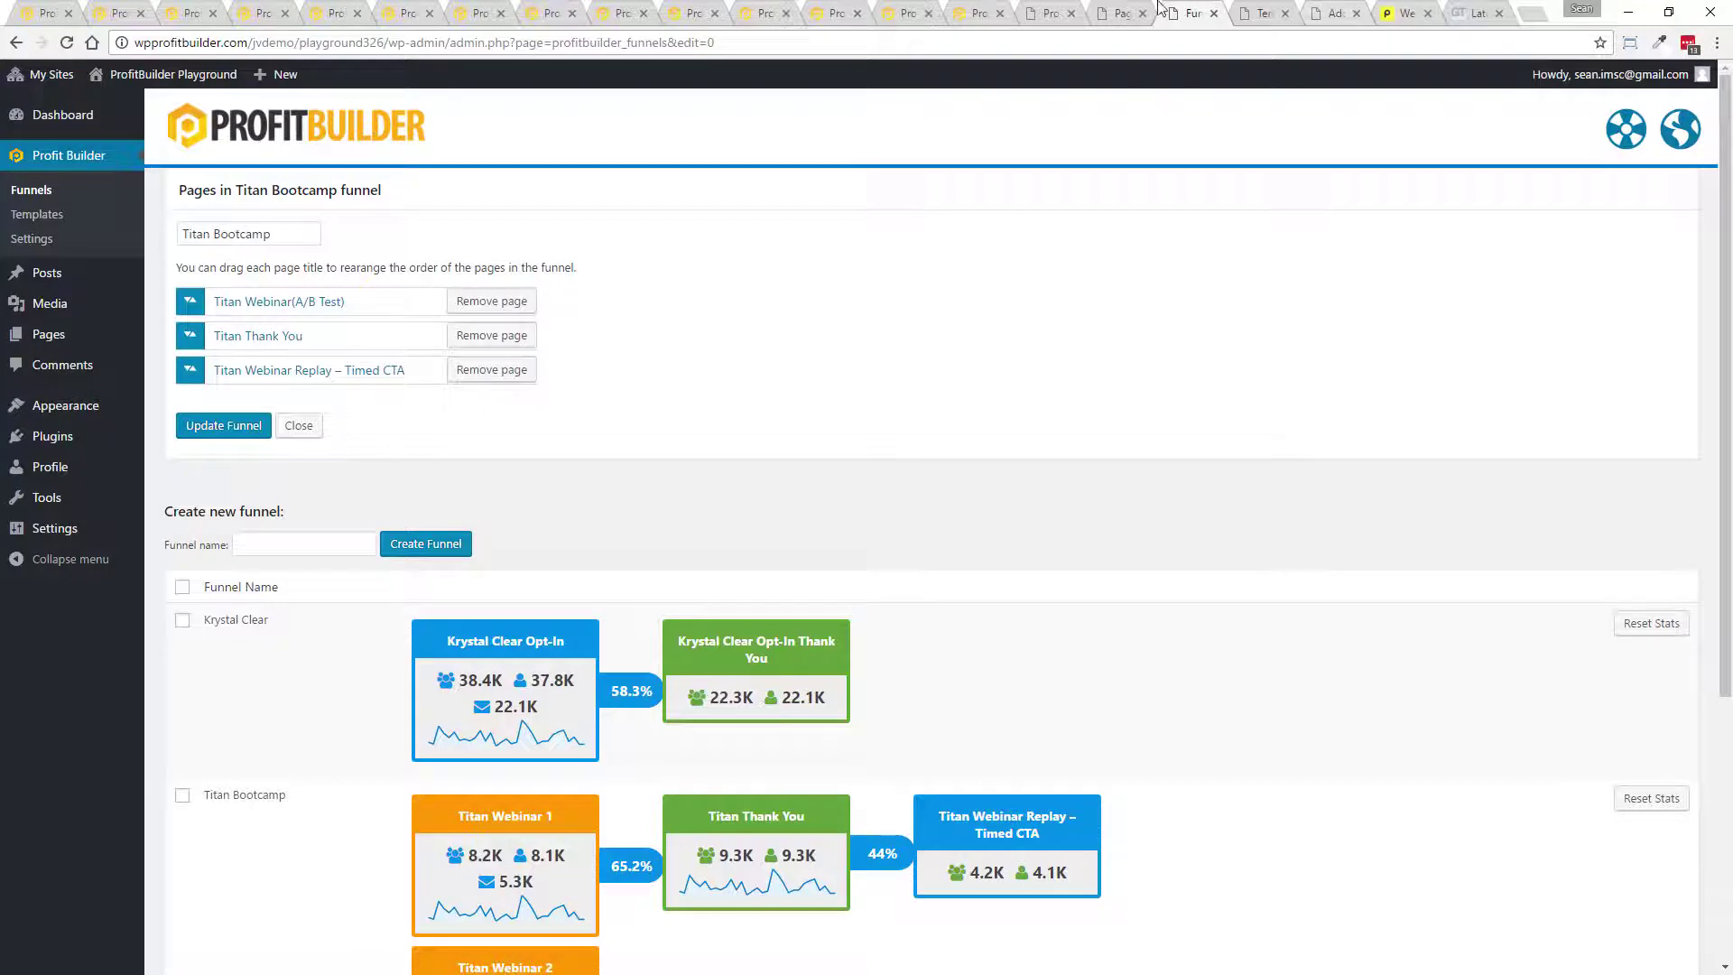
left_click(1121, 13)
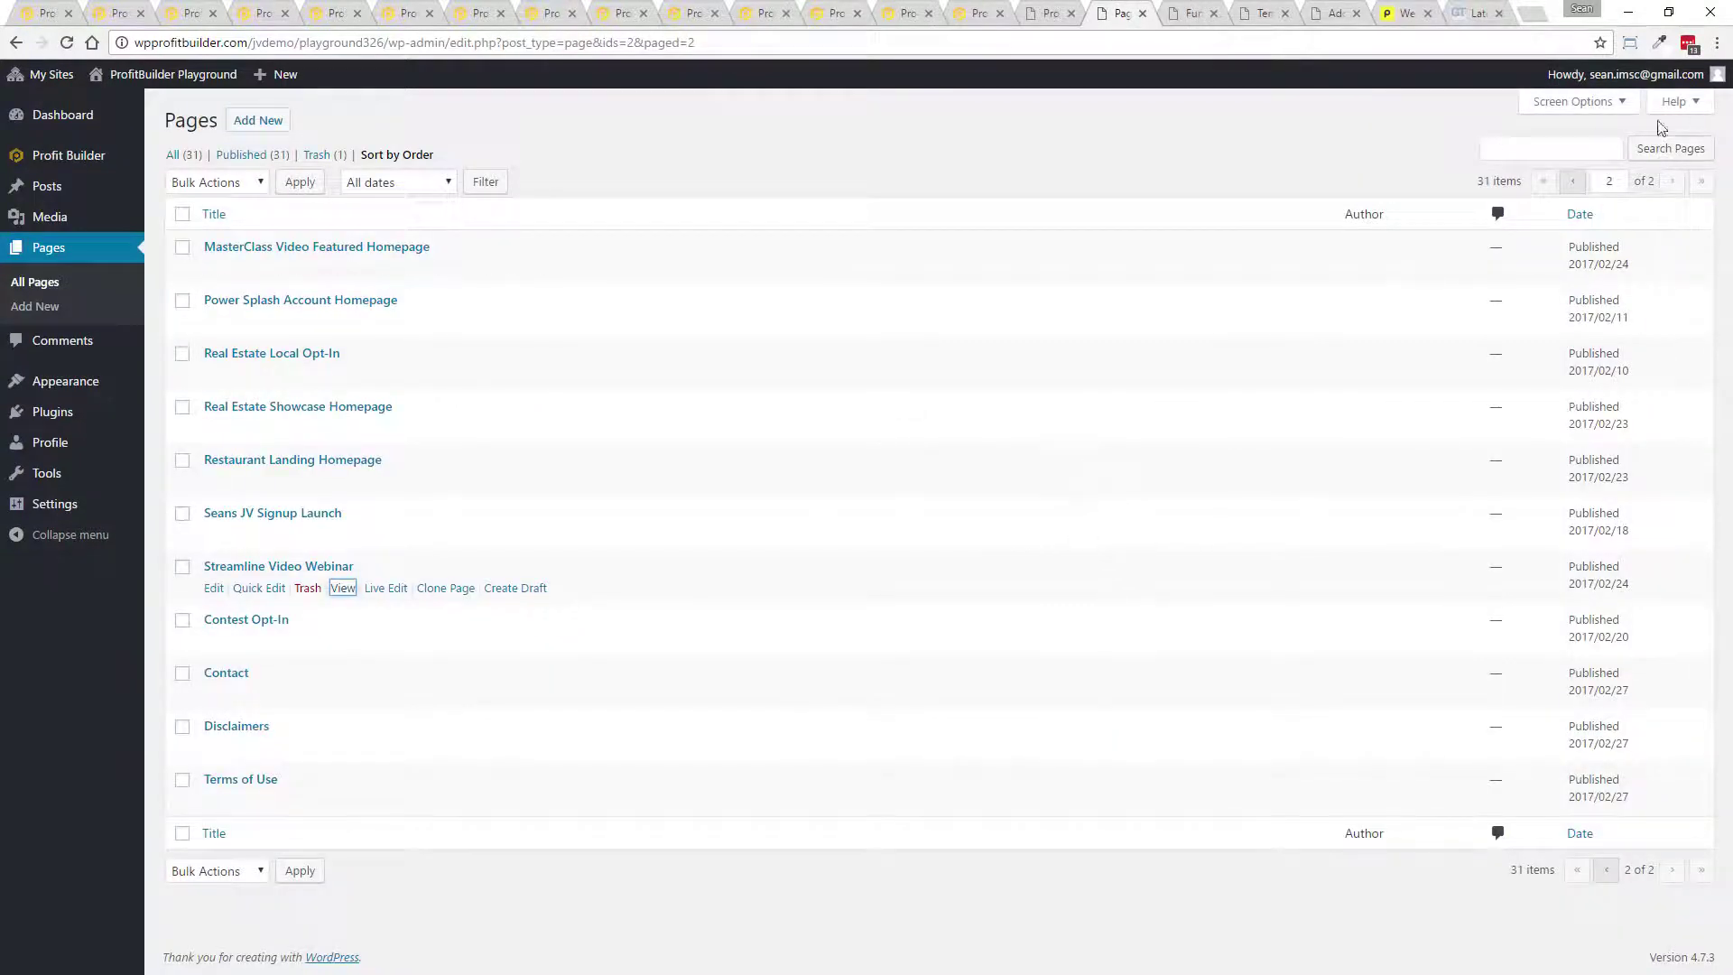
left_click(1573, 184)
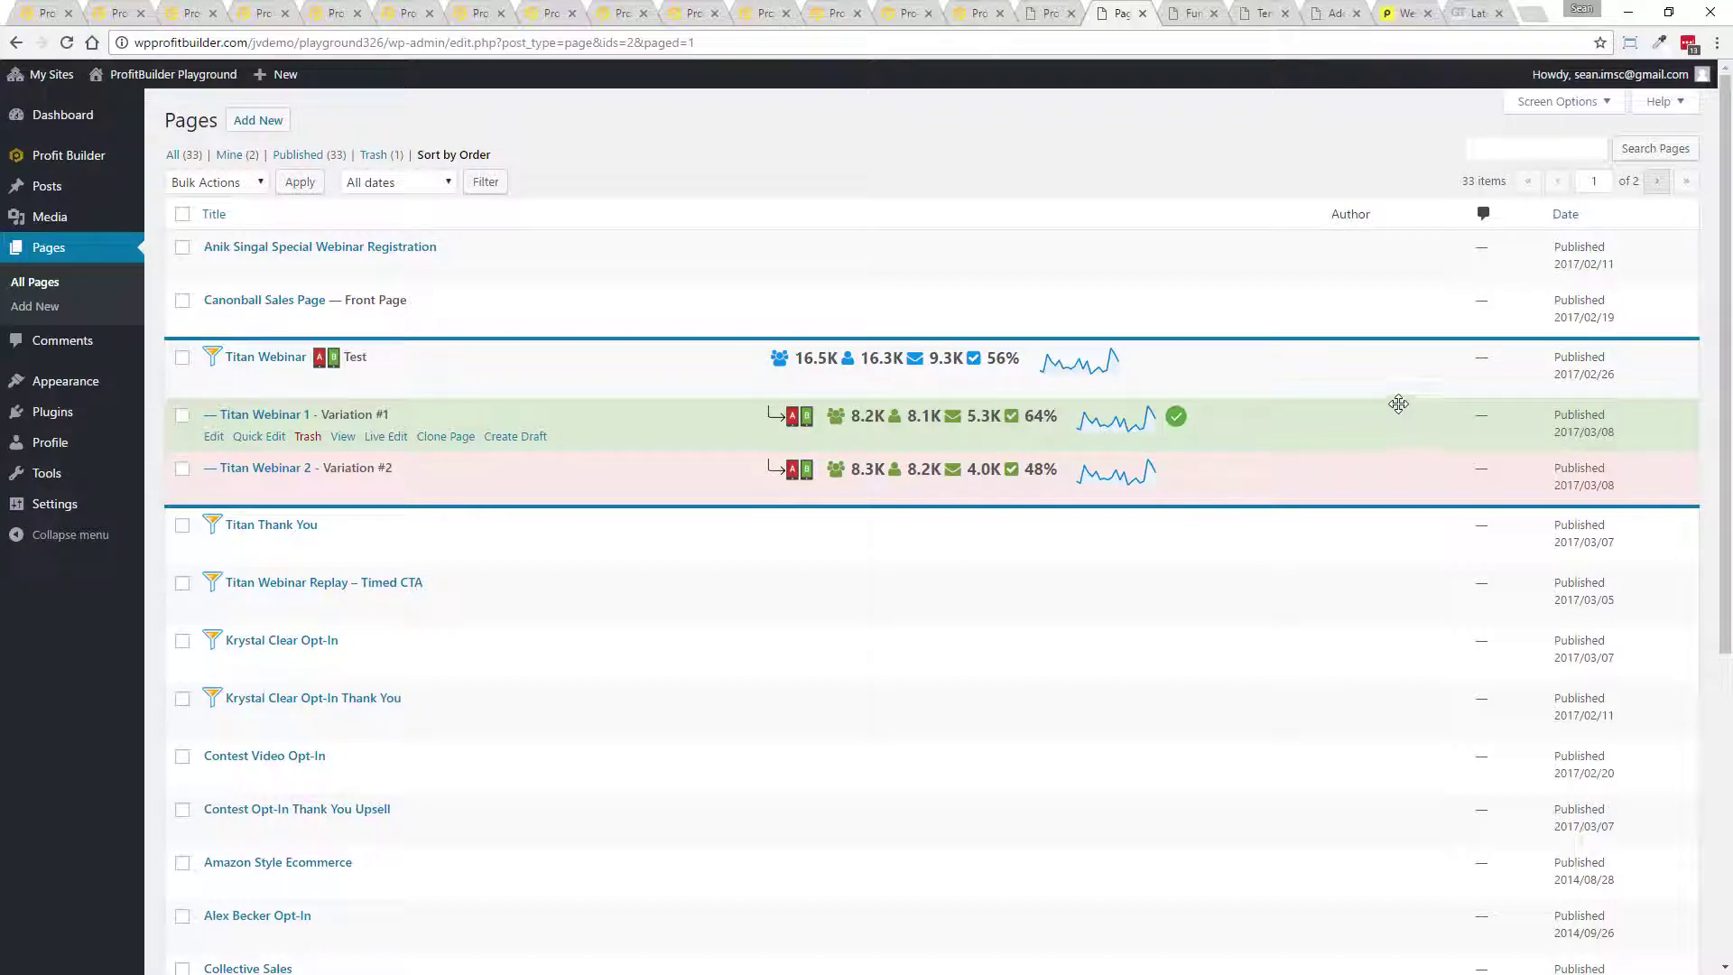
- Switch to the Profit Builder template library, browse its templates, and preview the Free Checklist 2 Opt-In template
left_click(1261, 13)
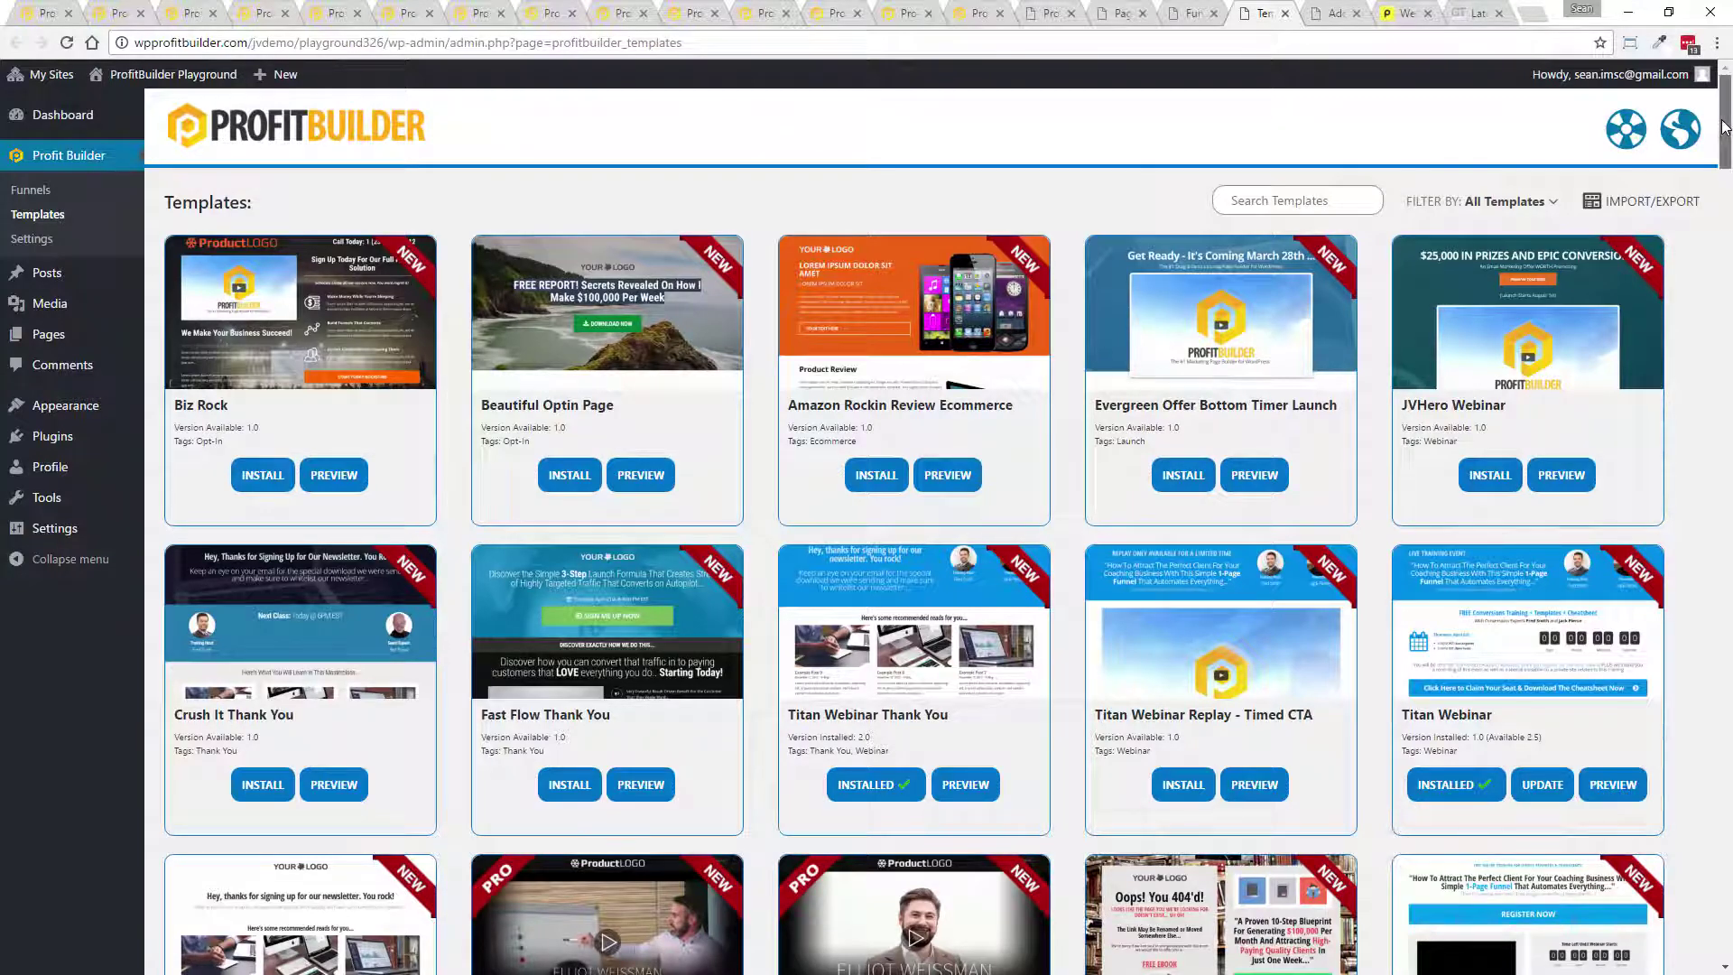
left_click_drag(1723, 126, 1696, 346)
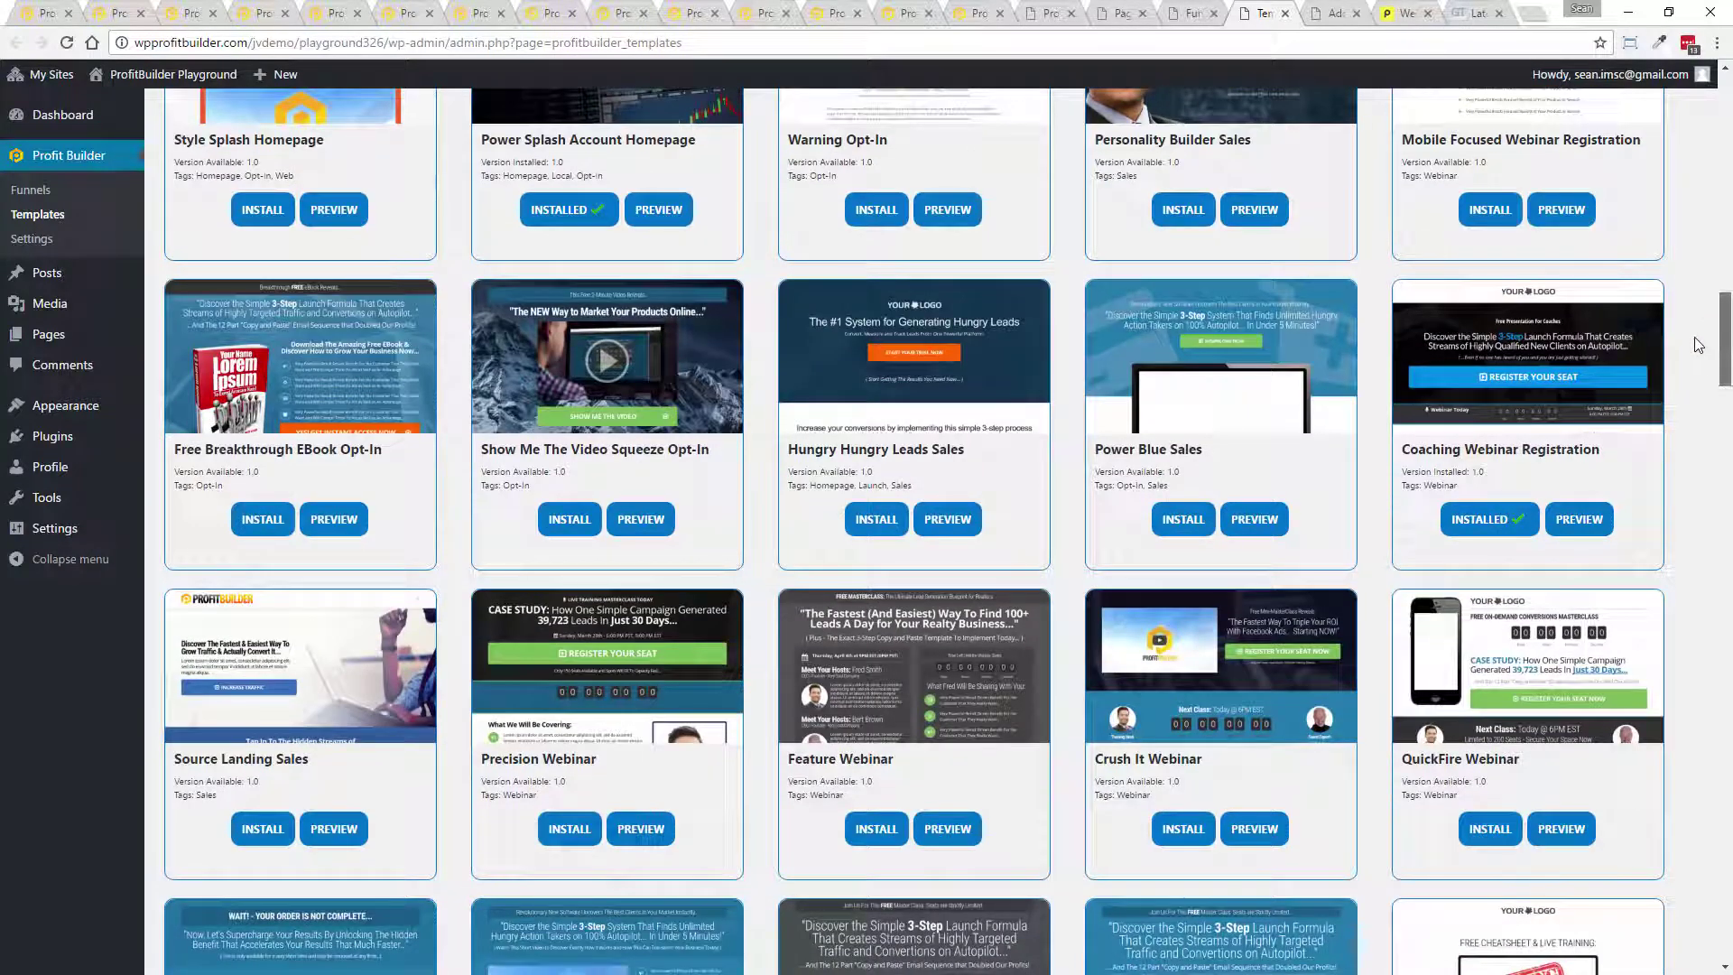
left_click_drag(1699, 346, 1698, 344)
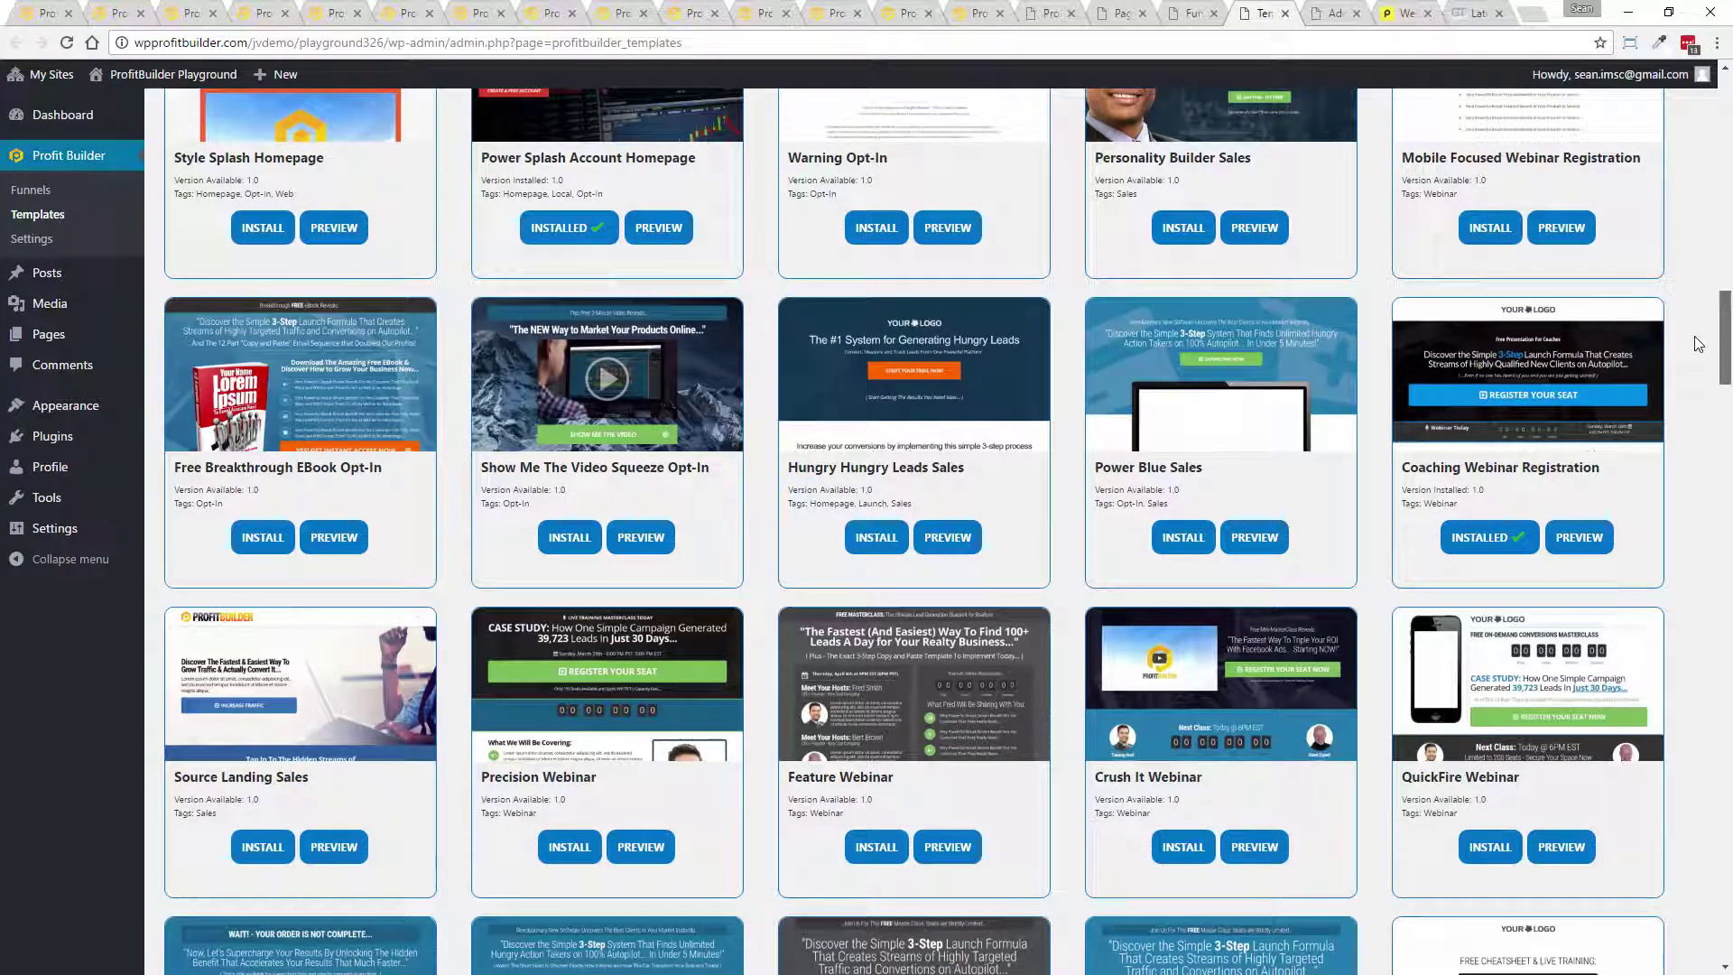
scroll(1698, 344, "down", 1)
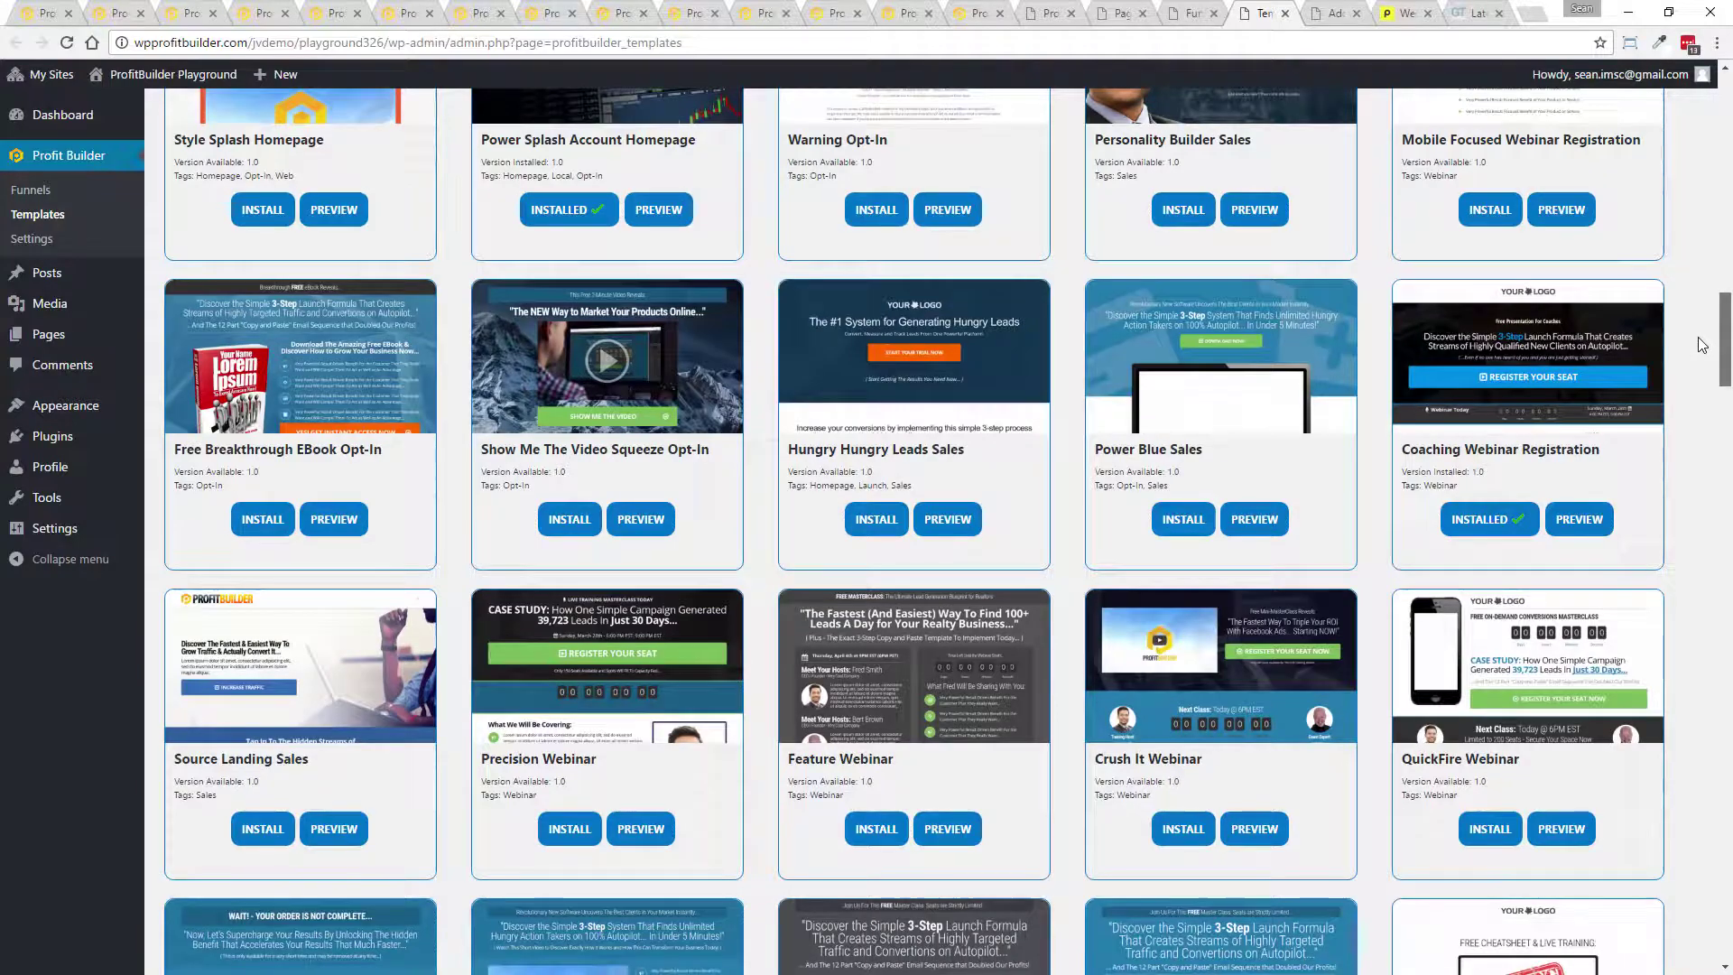
left_click_drag(1717, 344, 1700, 487)
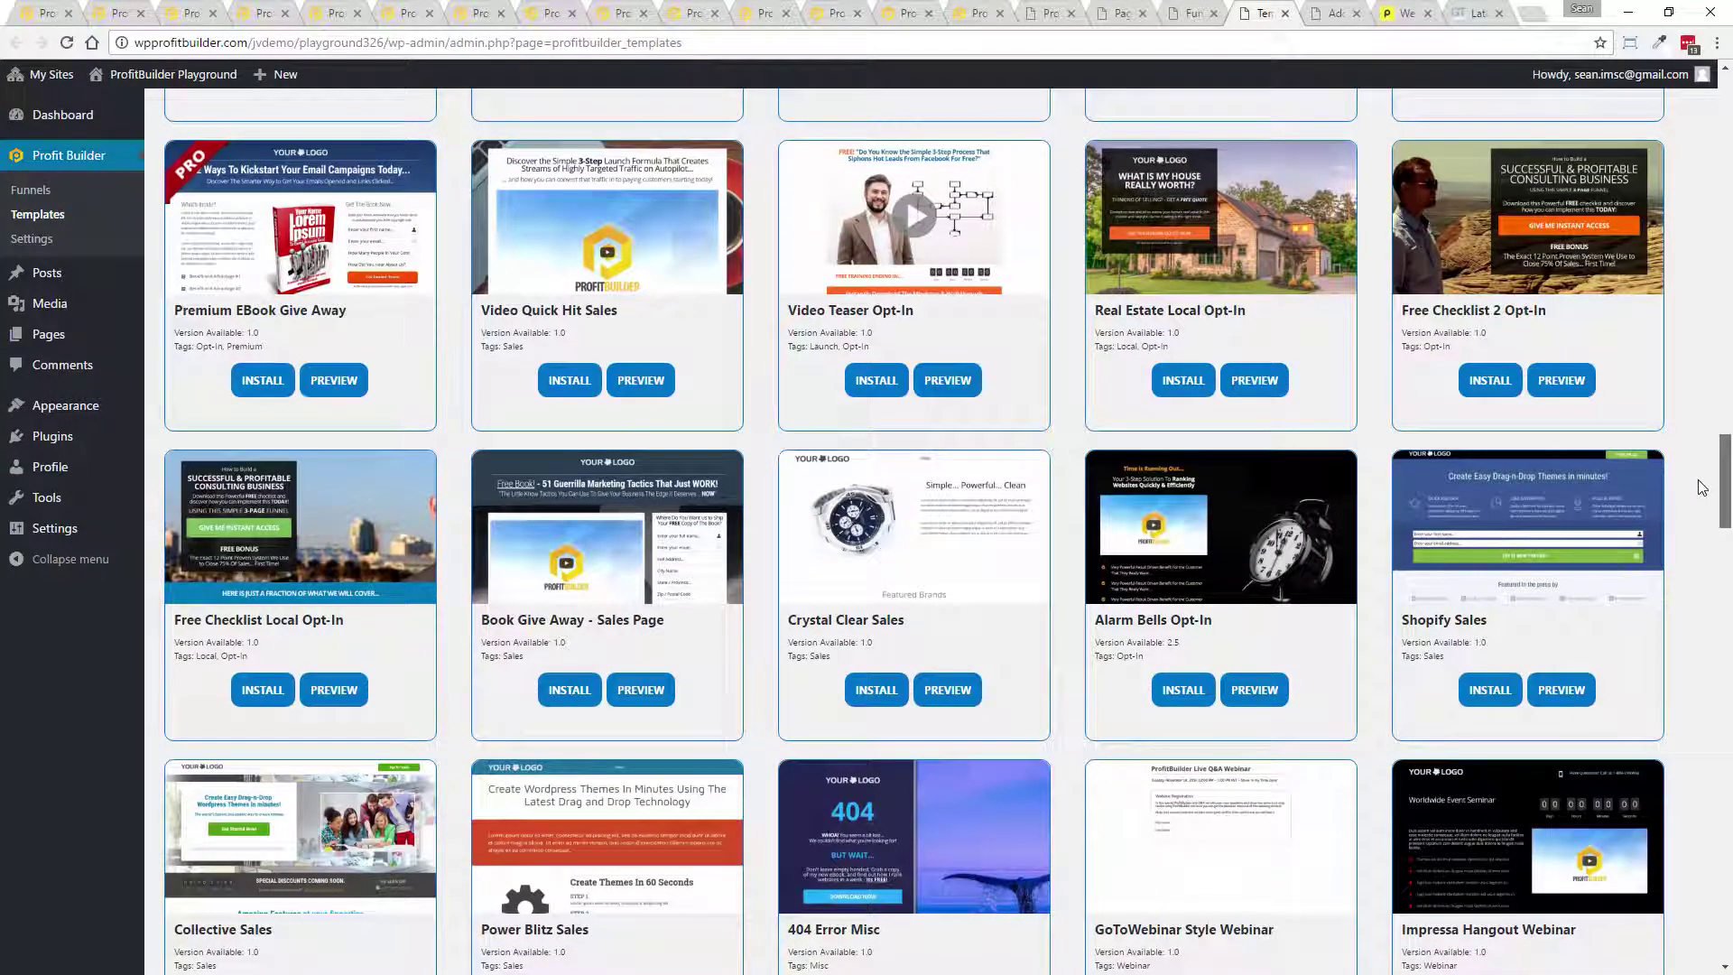
scroll(1713, 472, "up", 2)
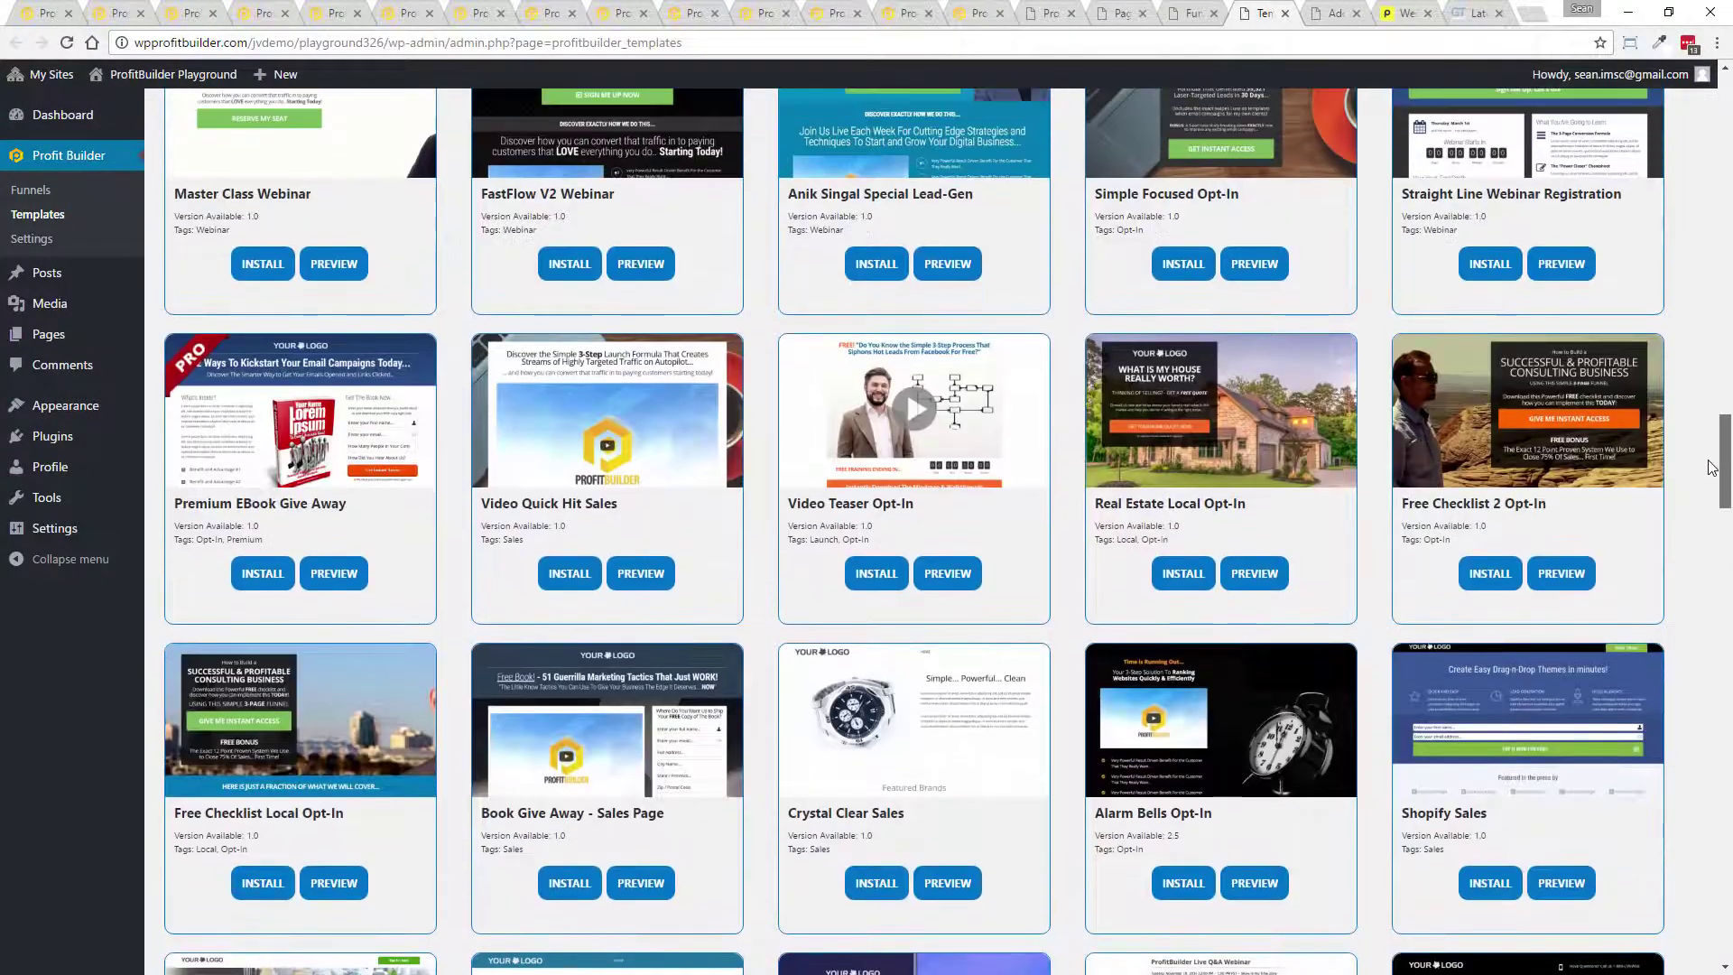
left_click(1554, 576)
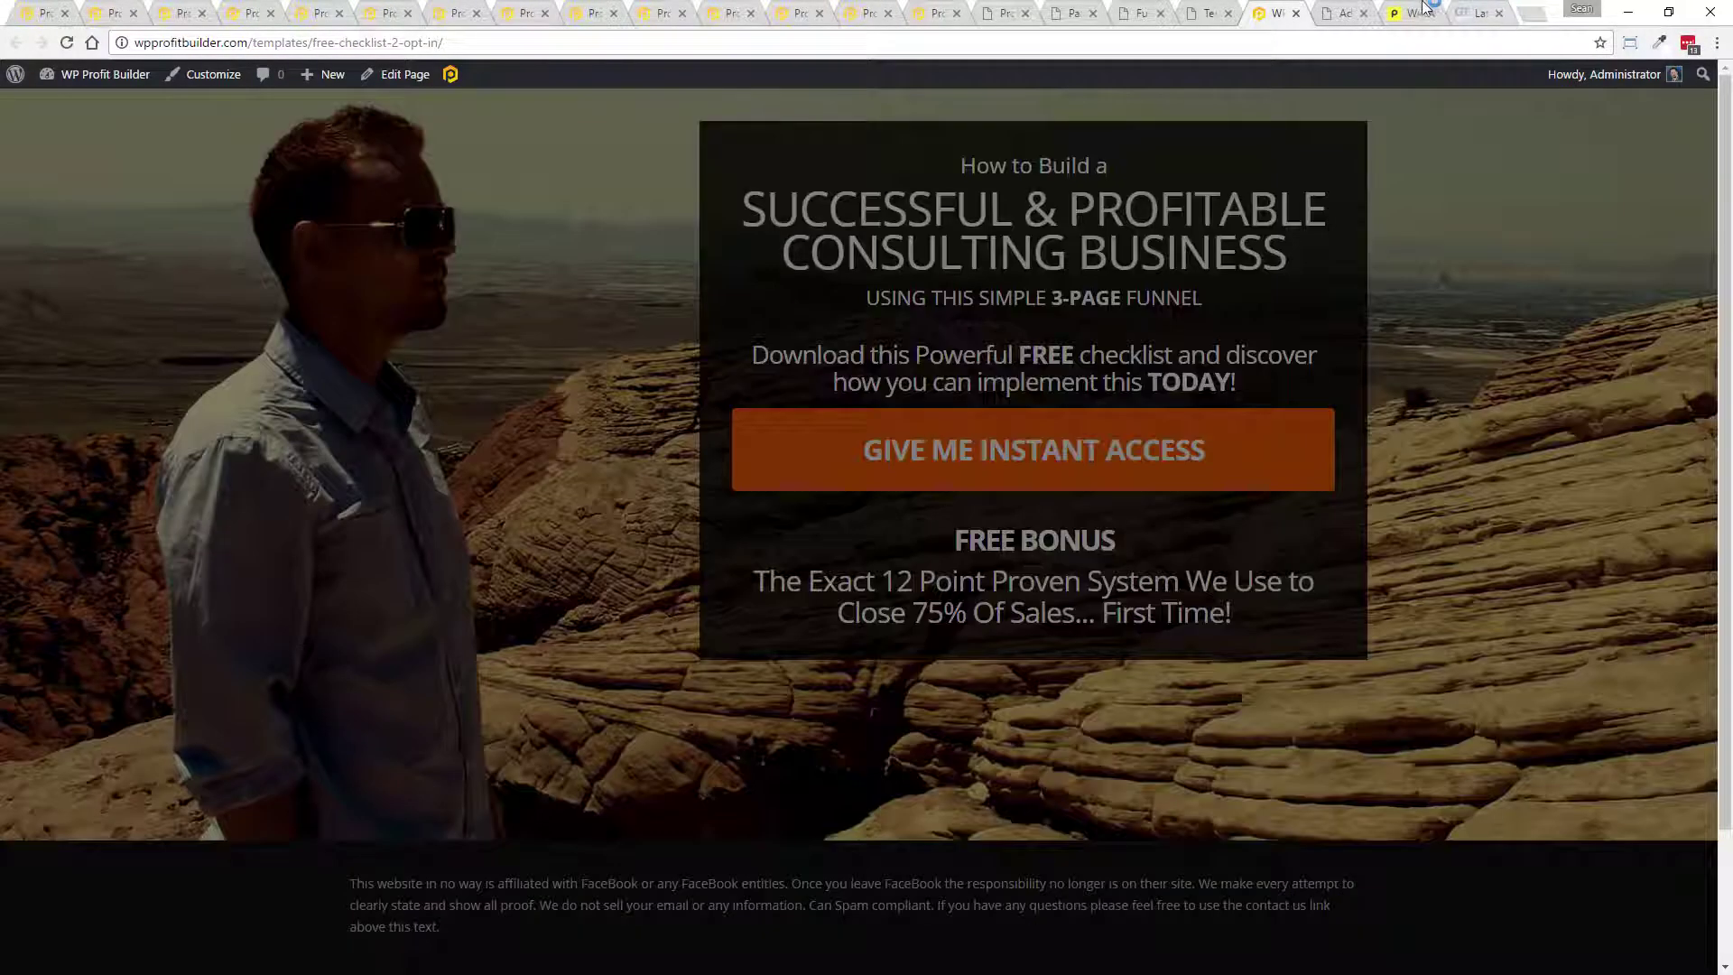
- Return to the template library, preview the Coming Soon Special template, and browse the remaining templates and the filter
left_click(1344, 12)
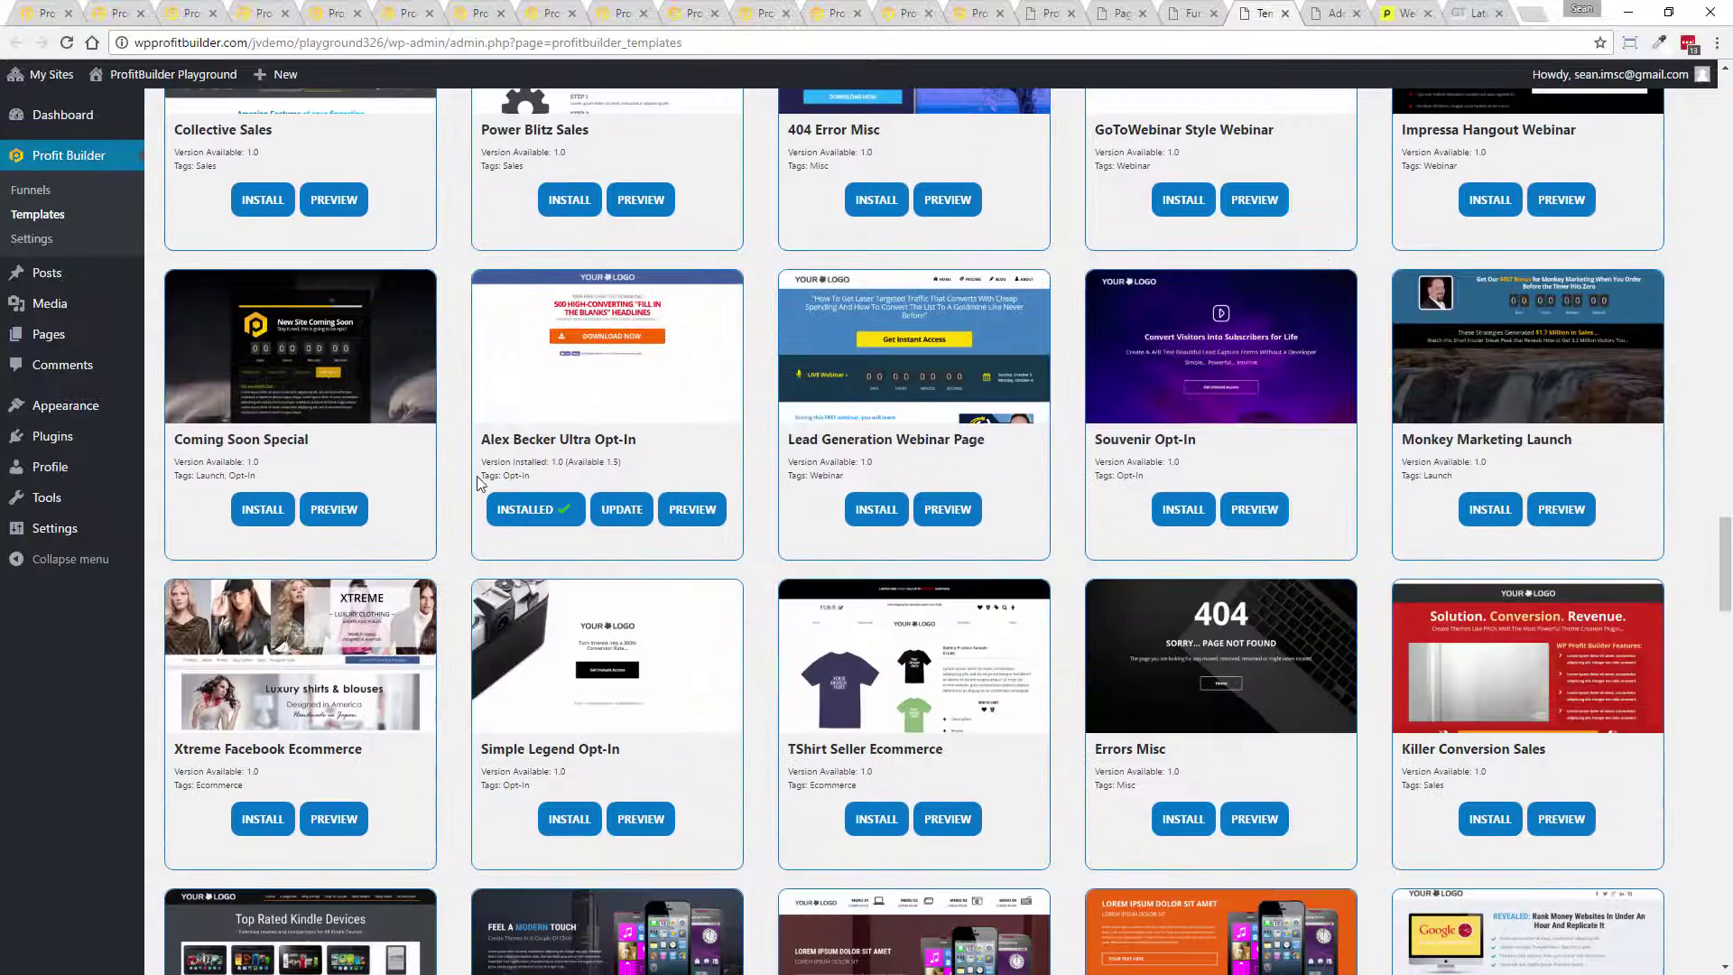
left_click(331, 519)
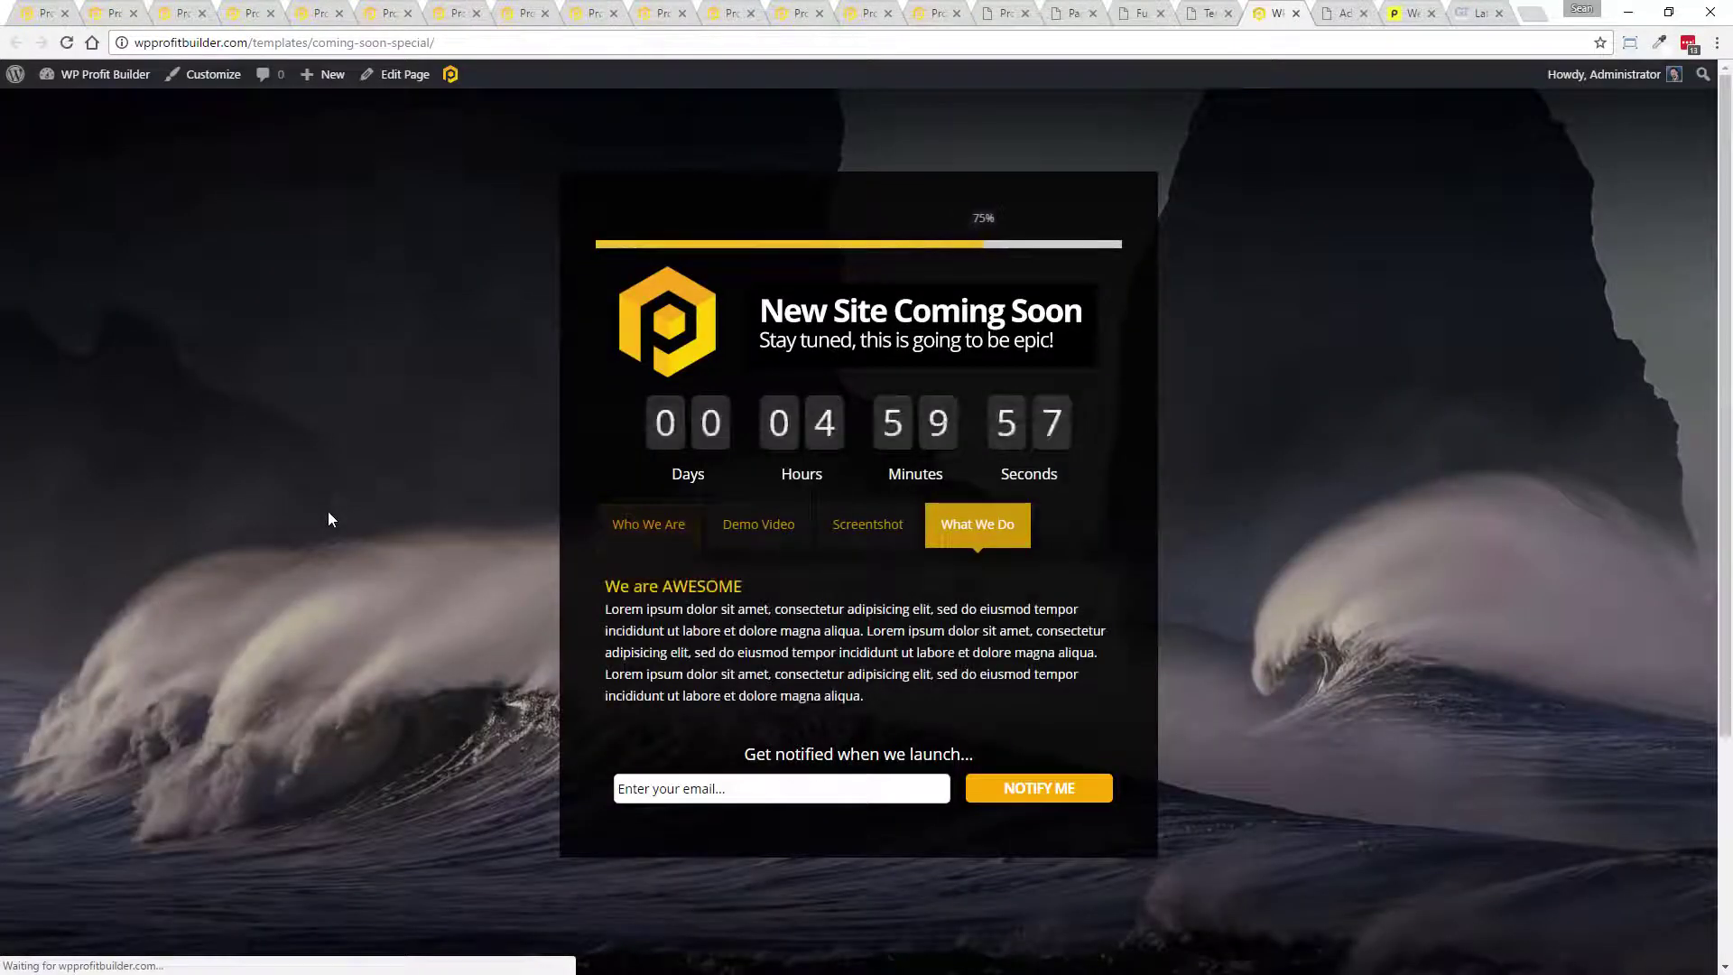
left_click(1296, 12)
scroll(1294, 590, "down", 10)
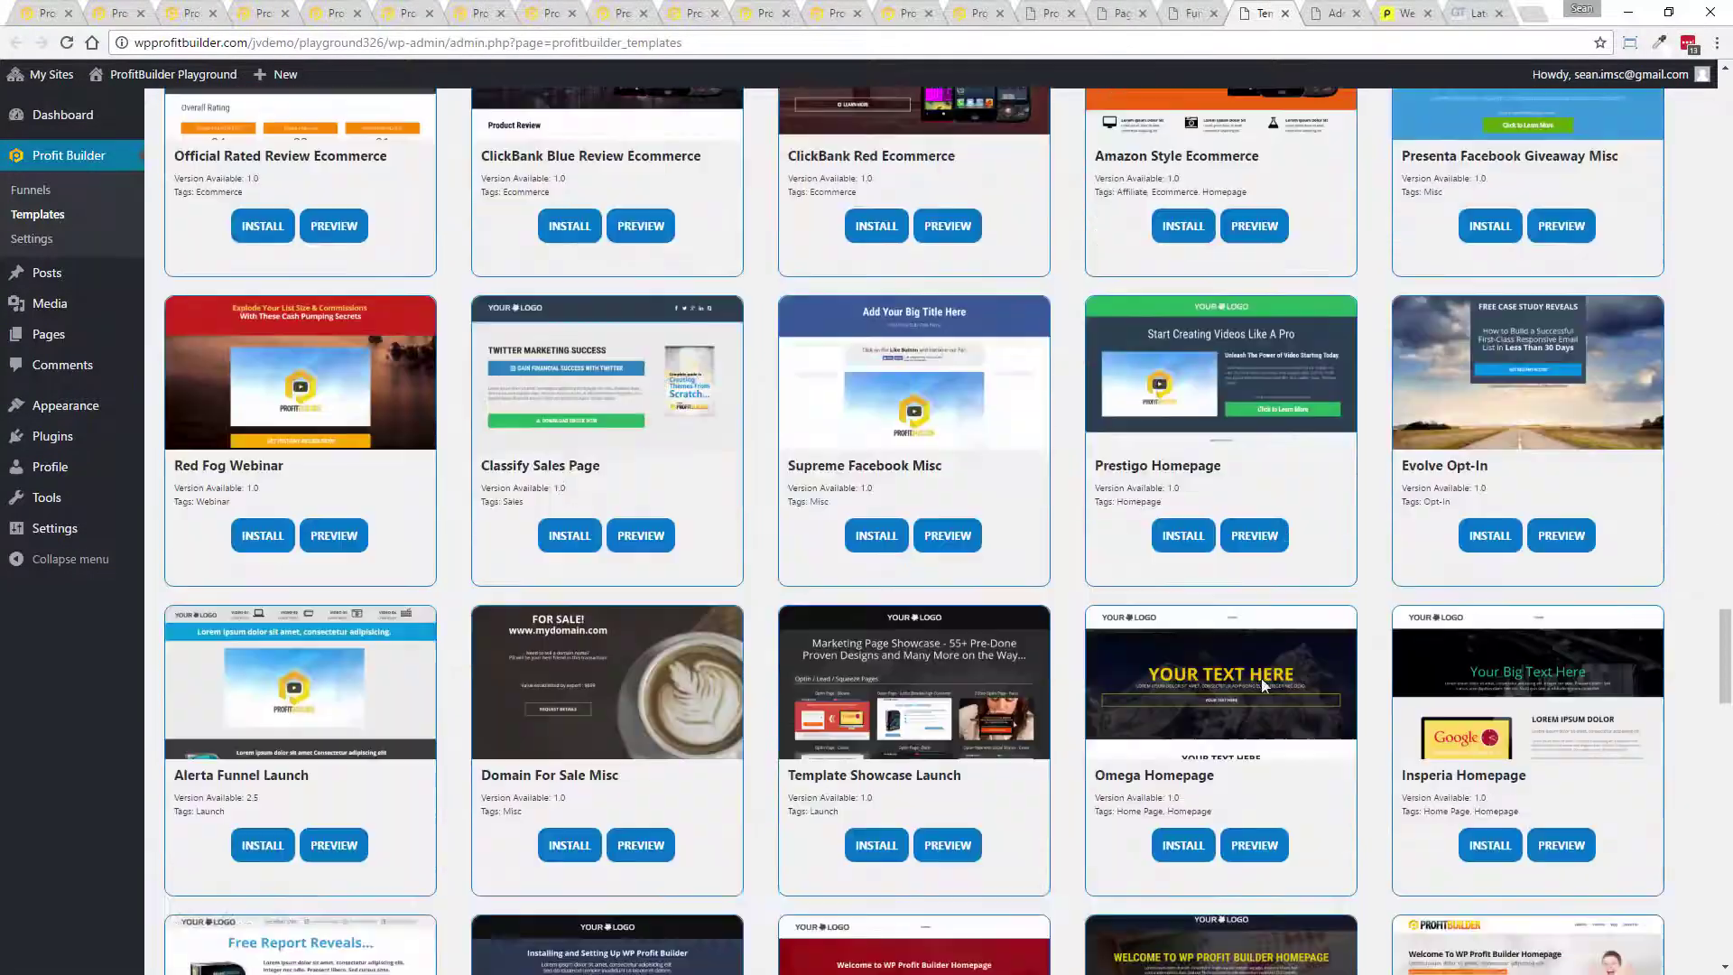
left_click_drag(1726, 654, 1726, 165)
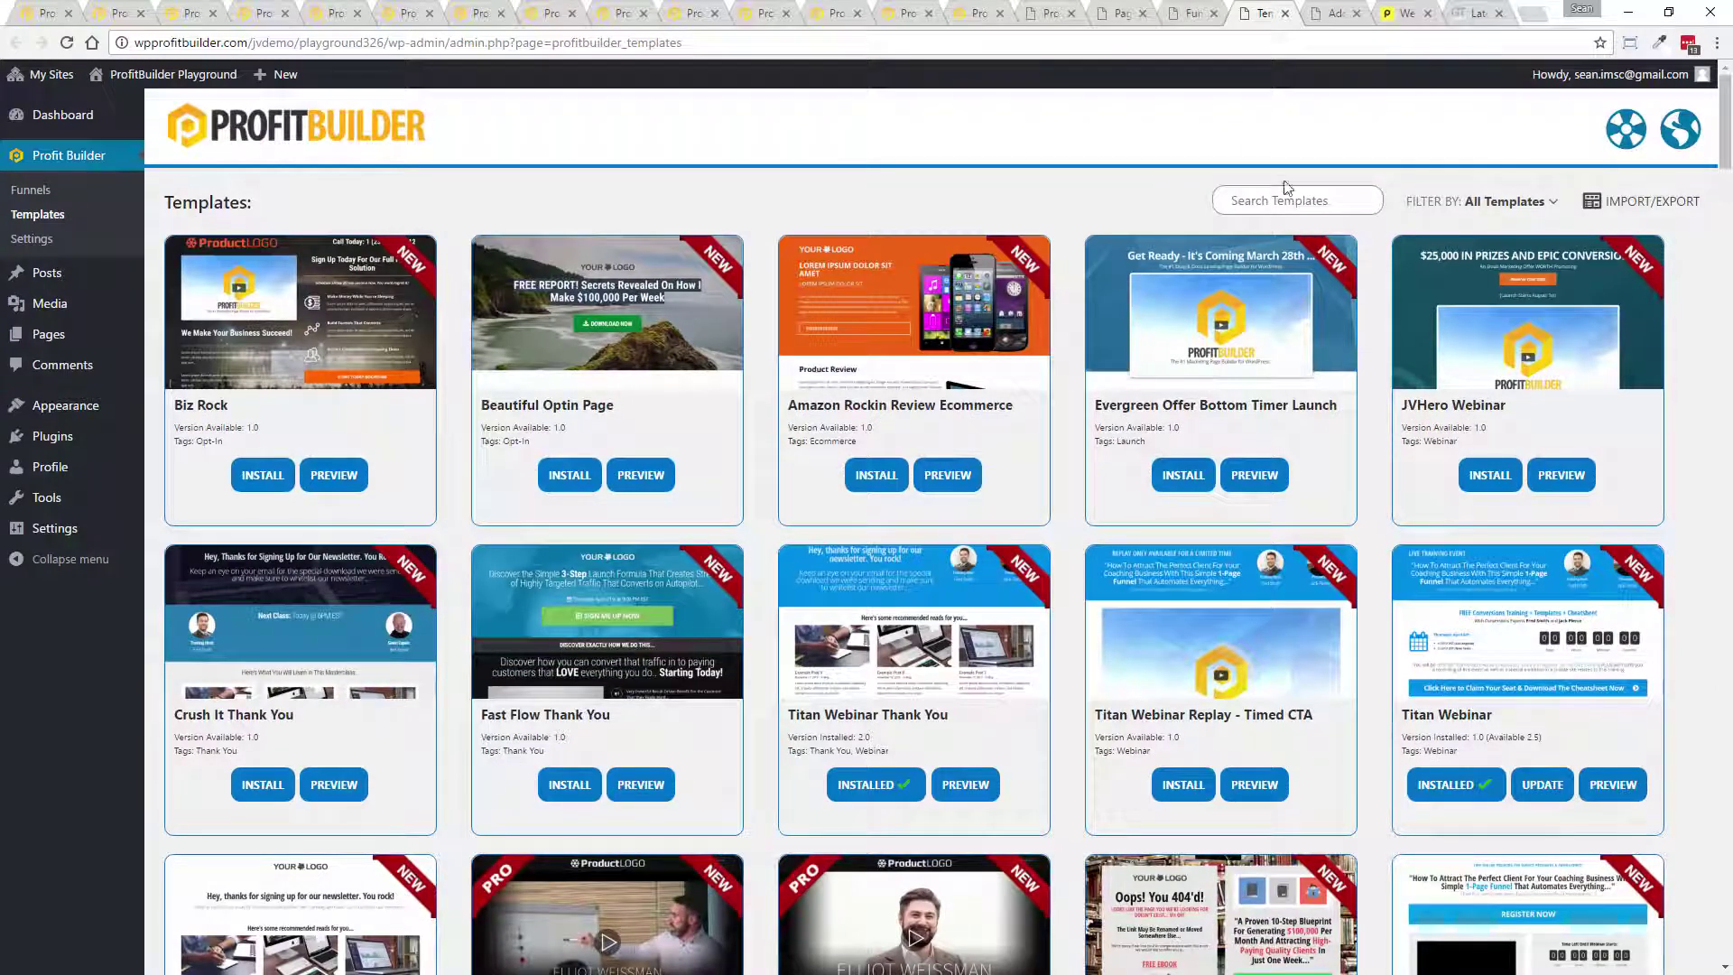
left_click(1495, 204)
- Title the new WordPress page Test Webinar, remove its page padding, and hide its breadcrumbs, menu, top bar and footer
left_click(1319, 8)
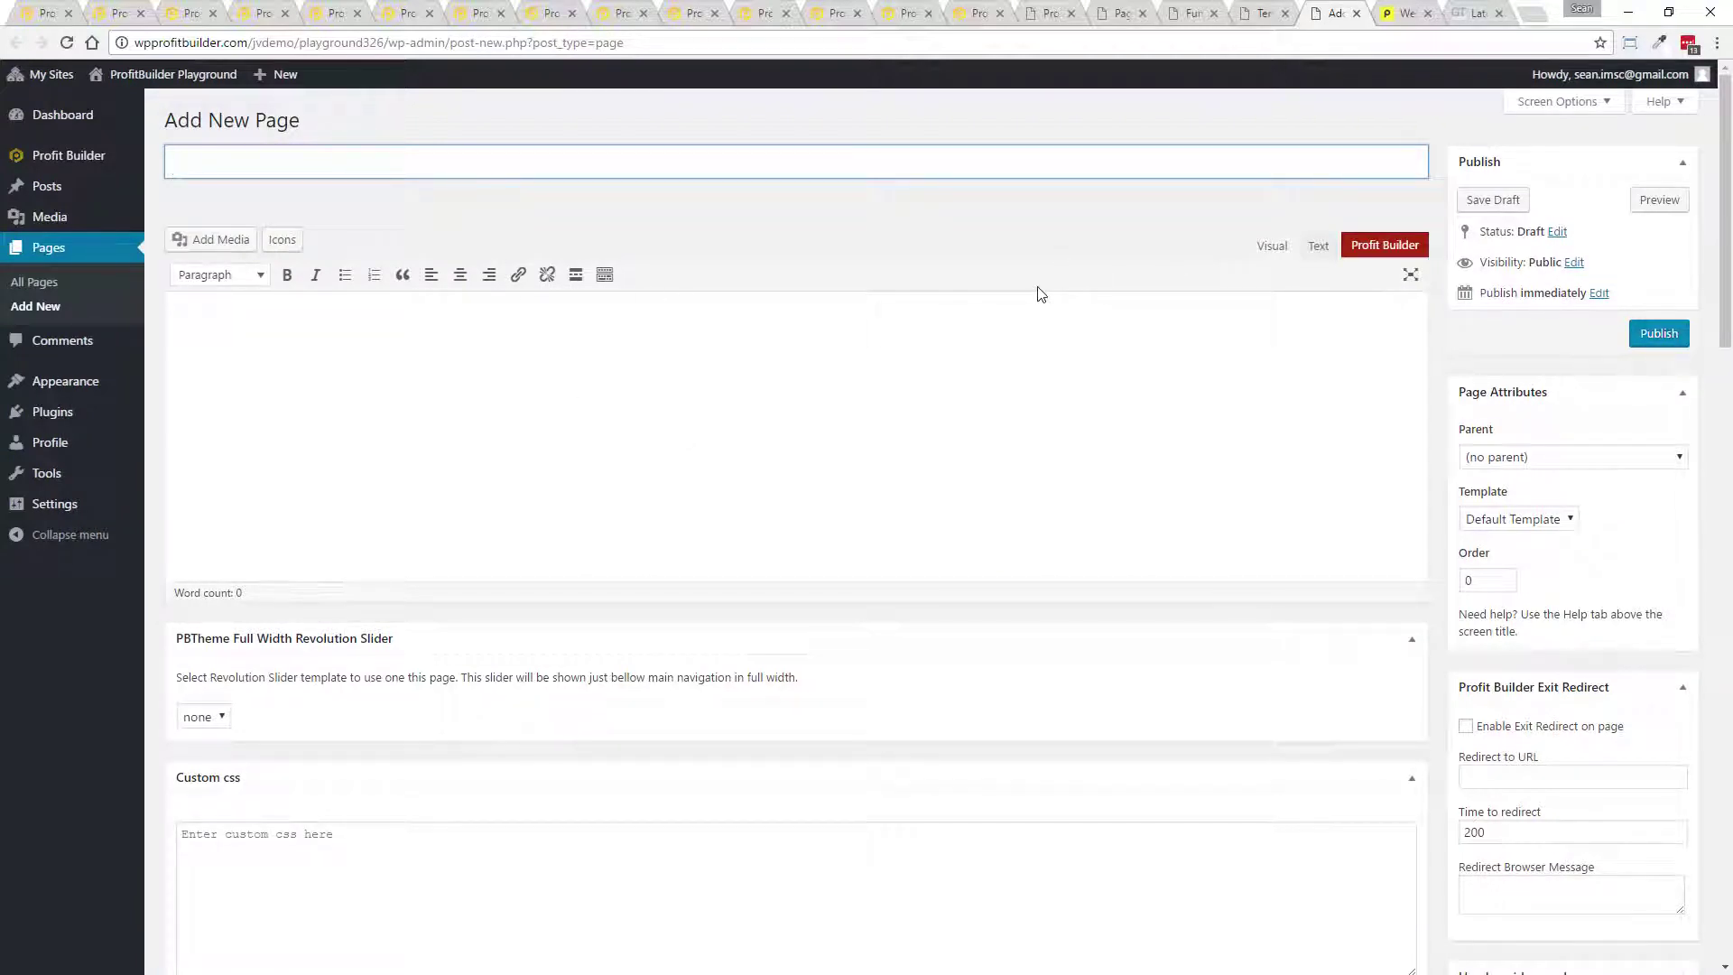
type("Test Webinar")
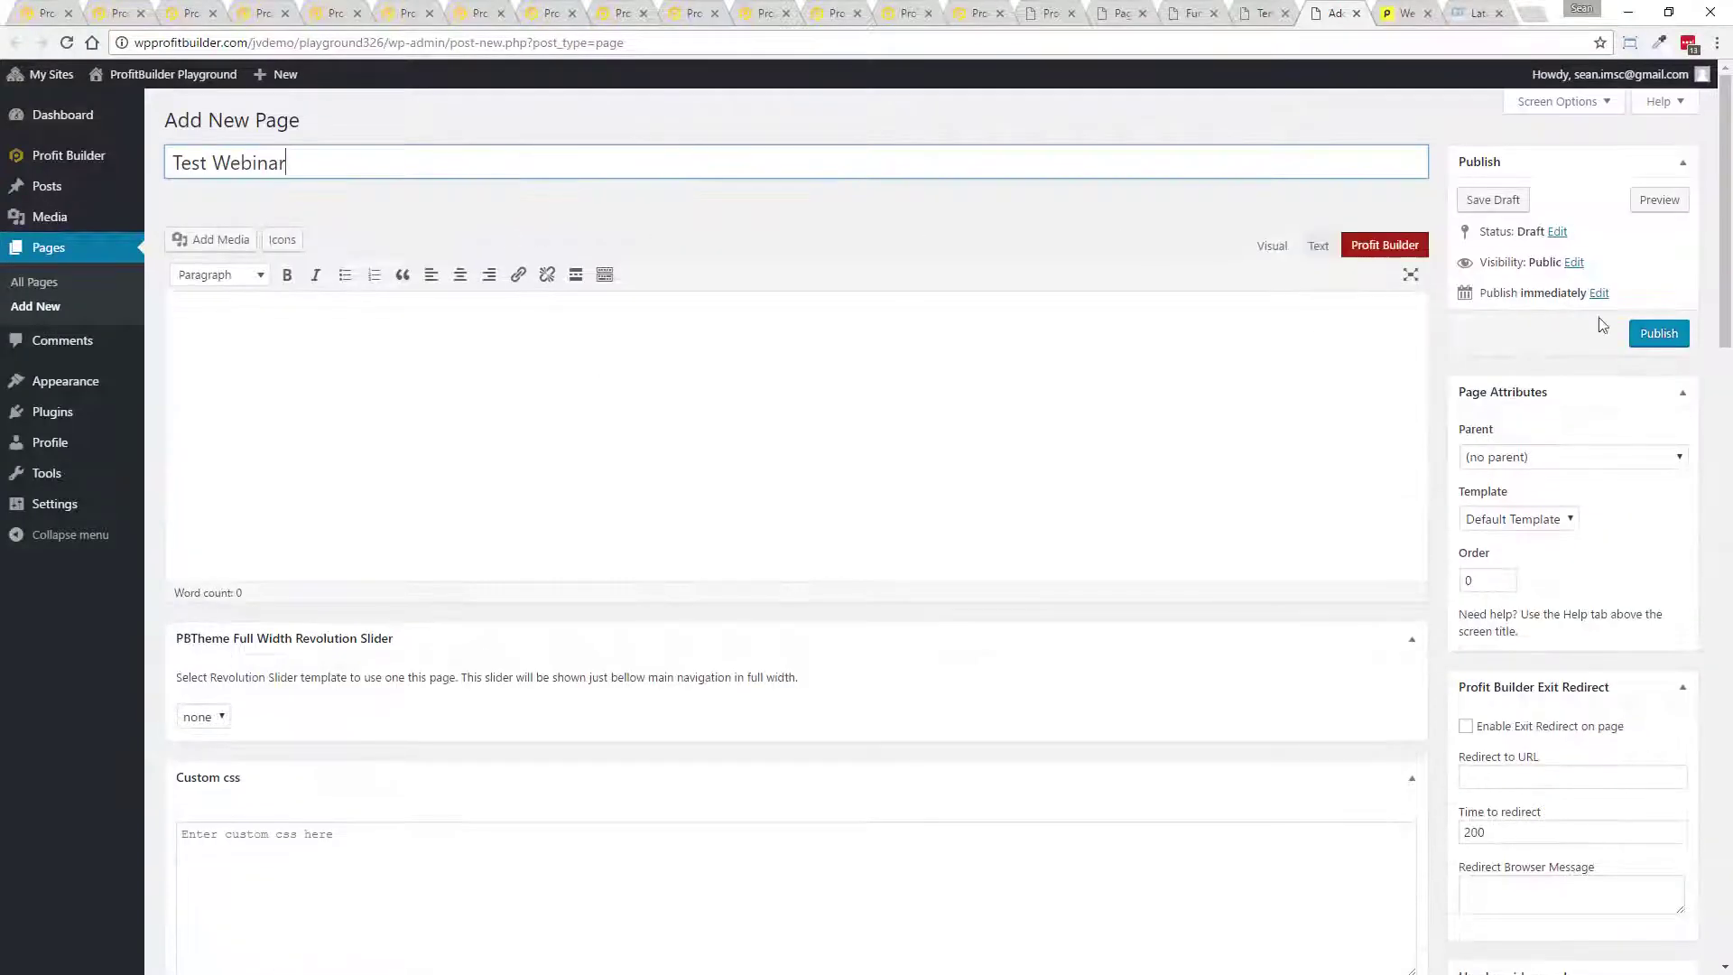
left_click_drag(1724, 163, 1716, 282)
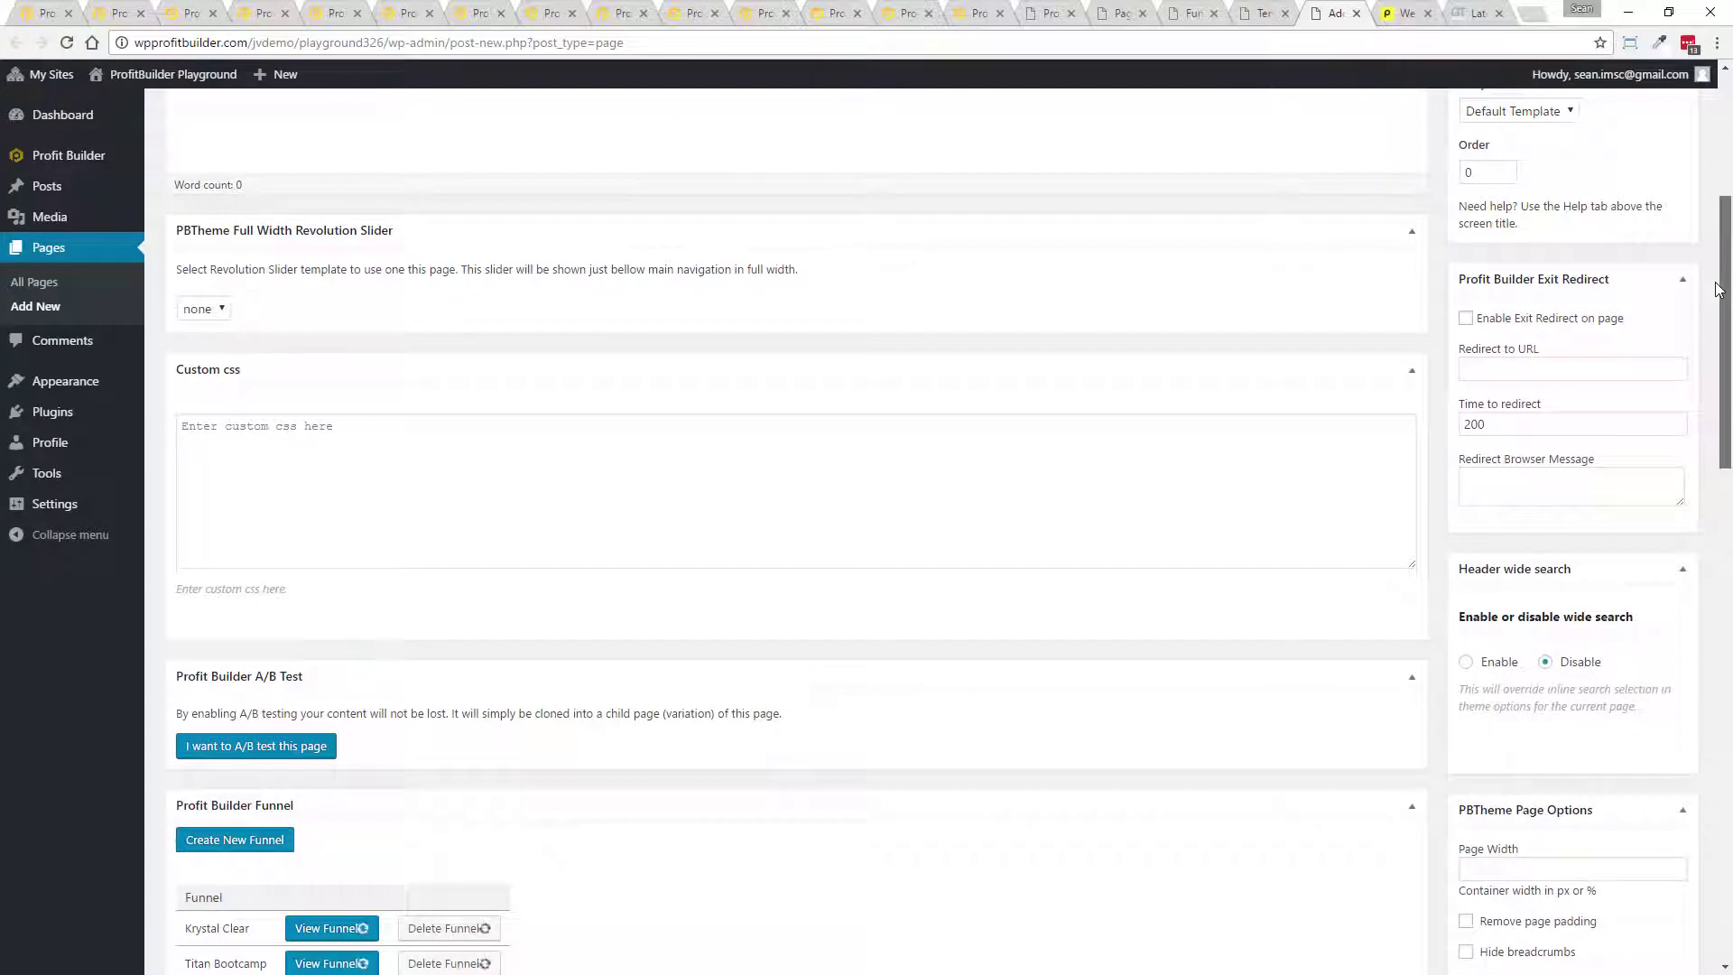
scroll(700, 722, "down", 4)
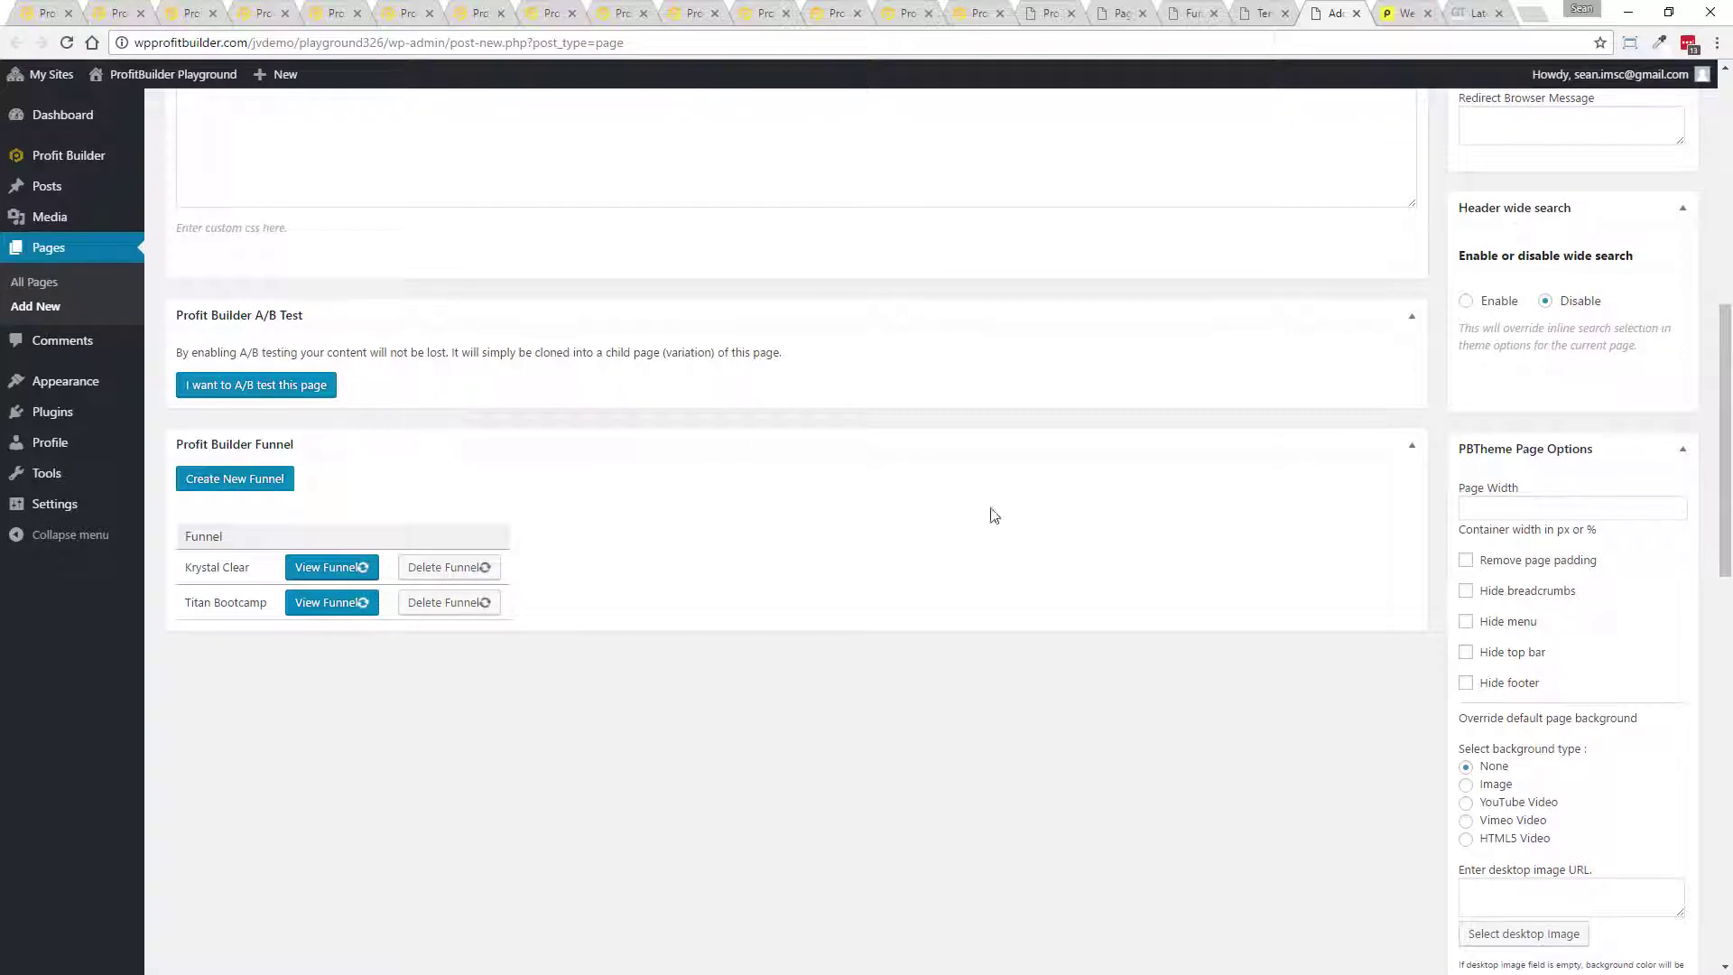
scroll(1669, 568, "down", 2)
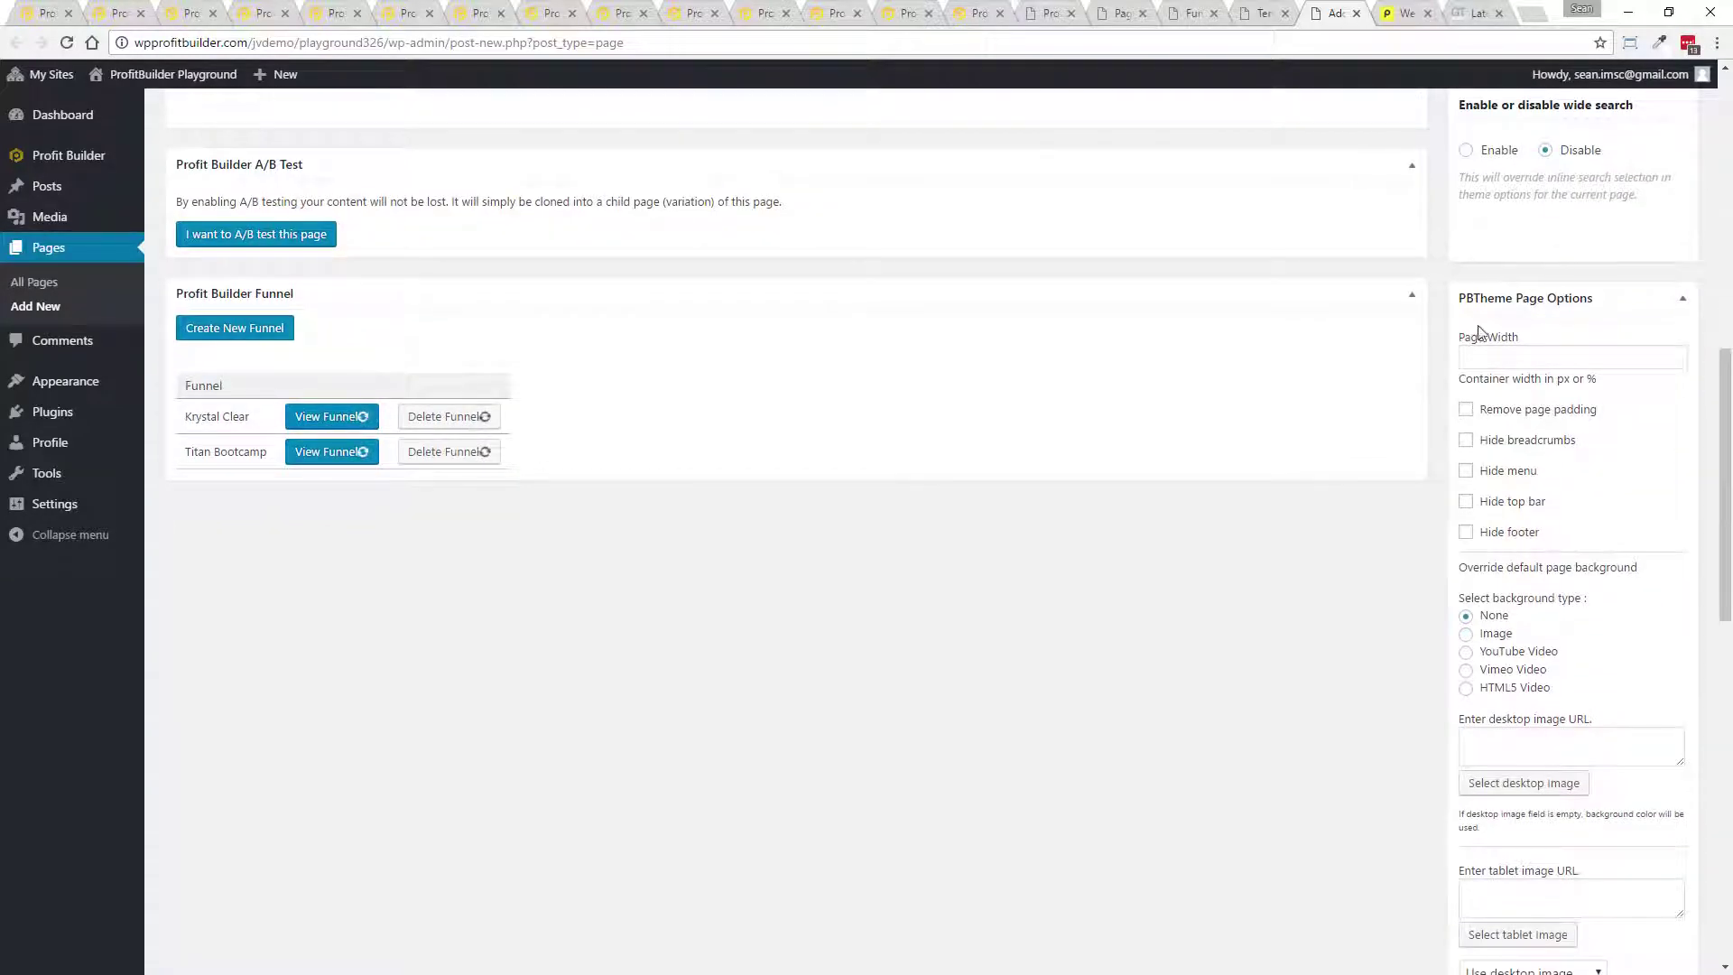
left_click(1465, 411)
left_click(1465, 440)
left_click(1465, 471)
left_click(1465, 502)
left_click(1466, 532)
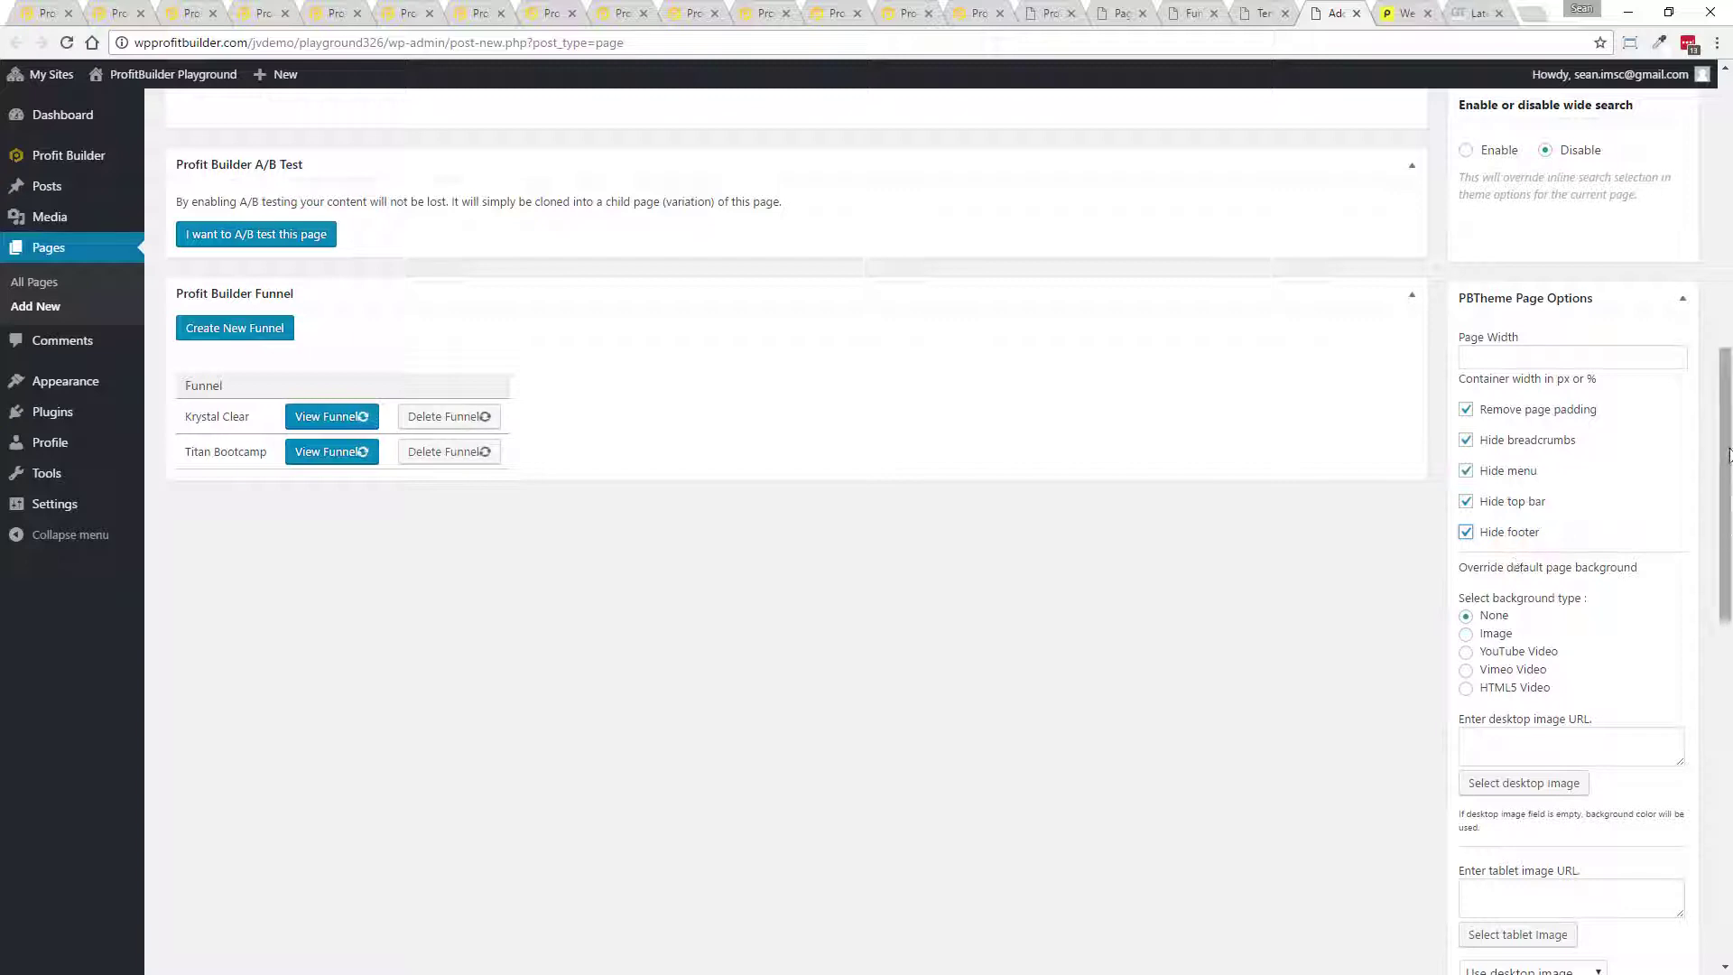
- Review the remaining background and video page options, publish the page, and open it in the Profit Builder editor
left_click_drag(1728, 454, 1729, 600)
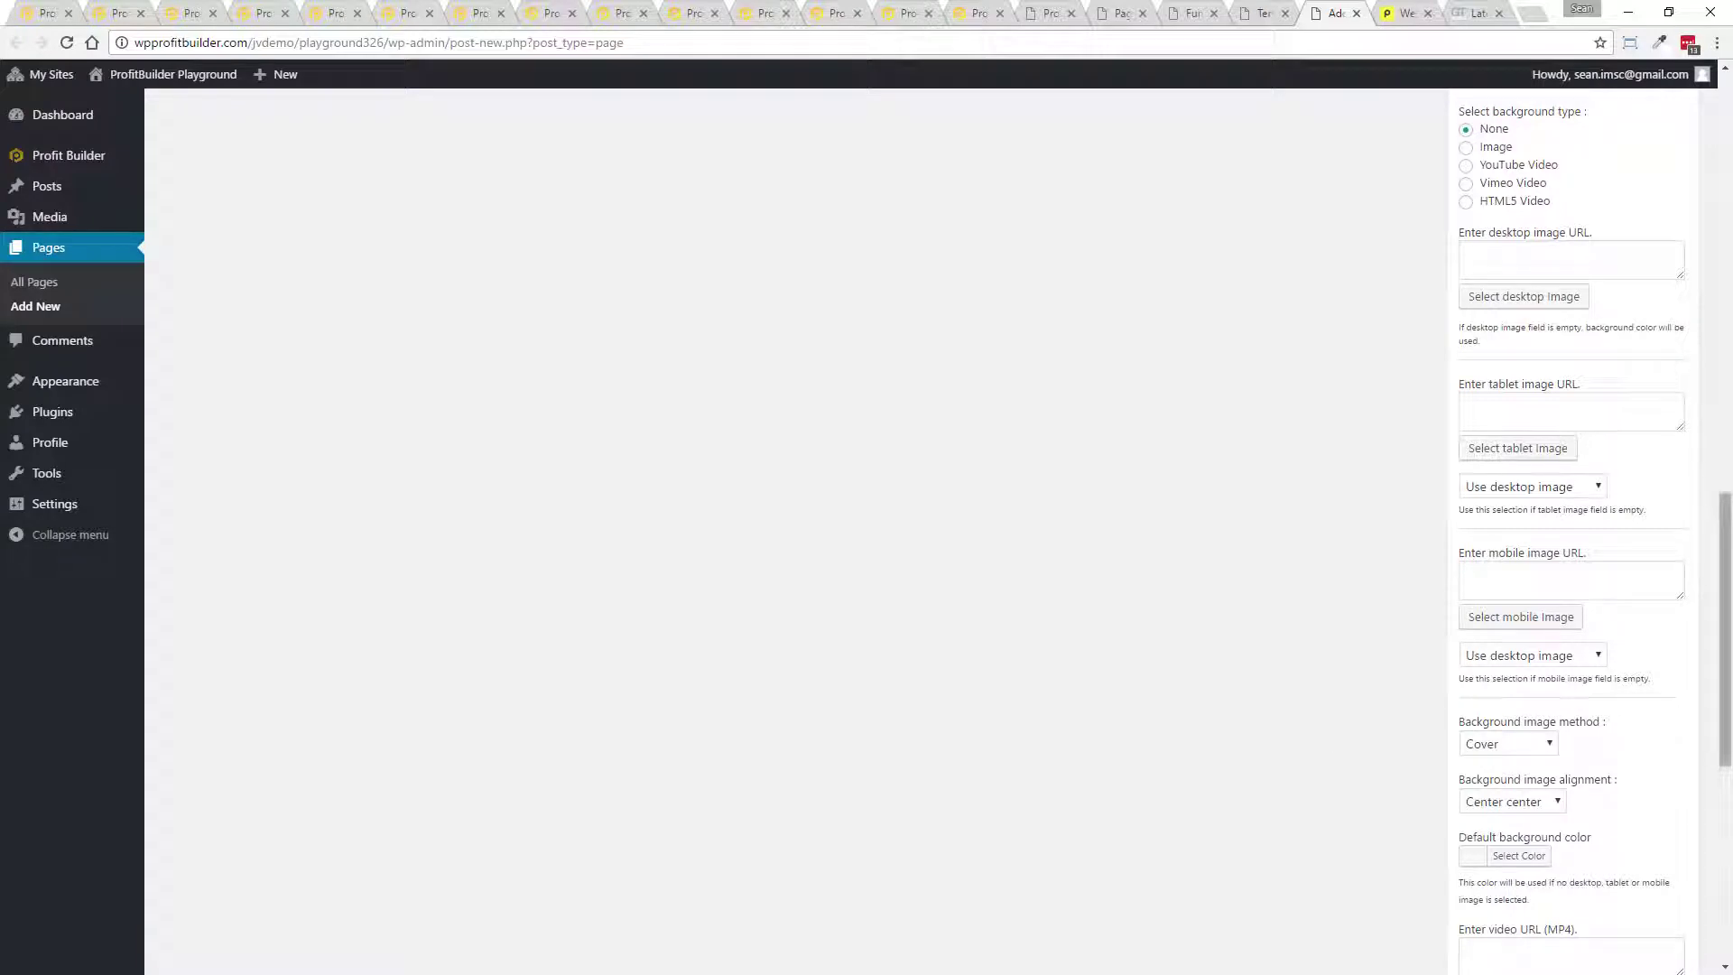
left_click_drag(1724, 652, 1720, 849)
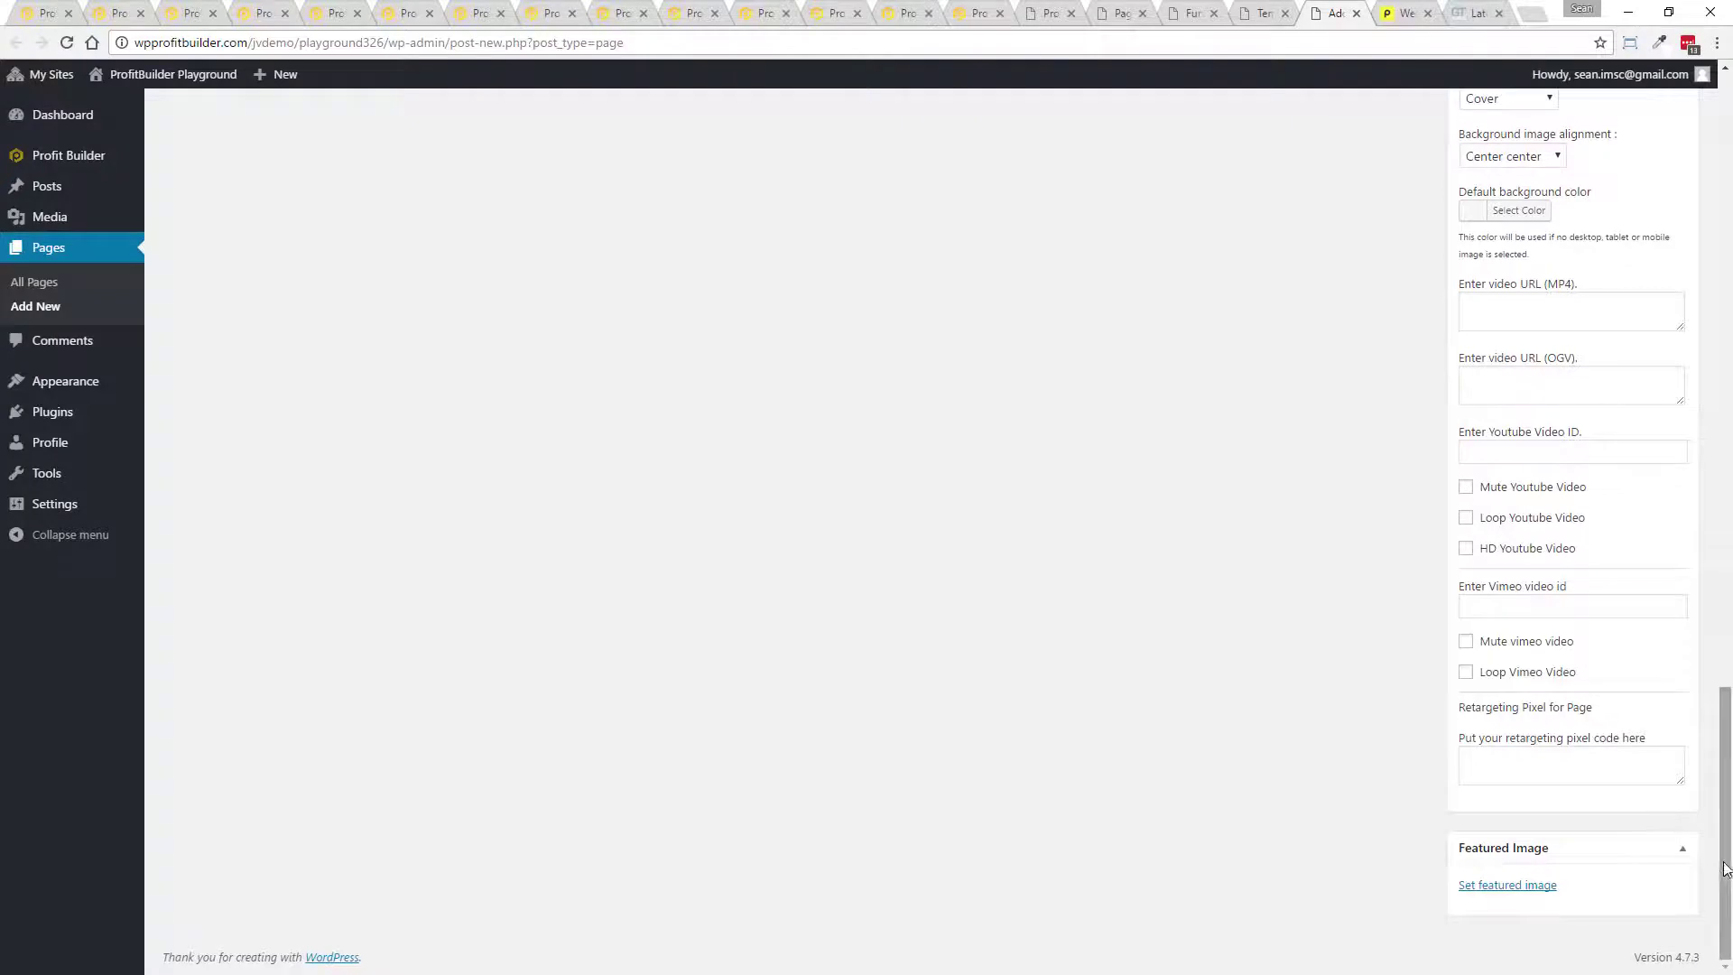
left_click_drag(1725, 867, 1687, 326)
left_click(1672, 336)
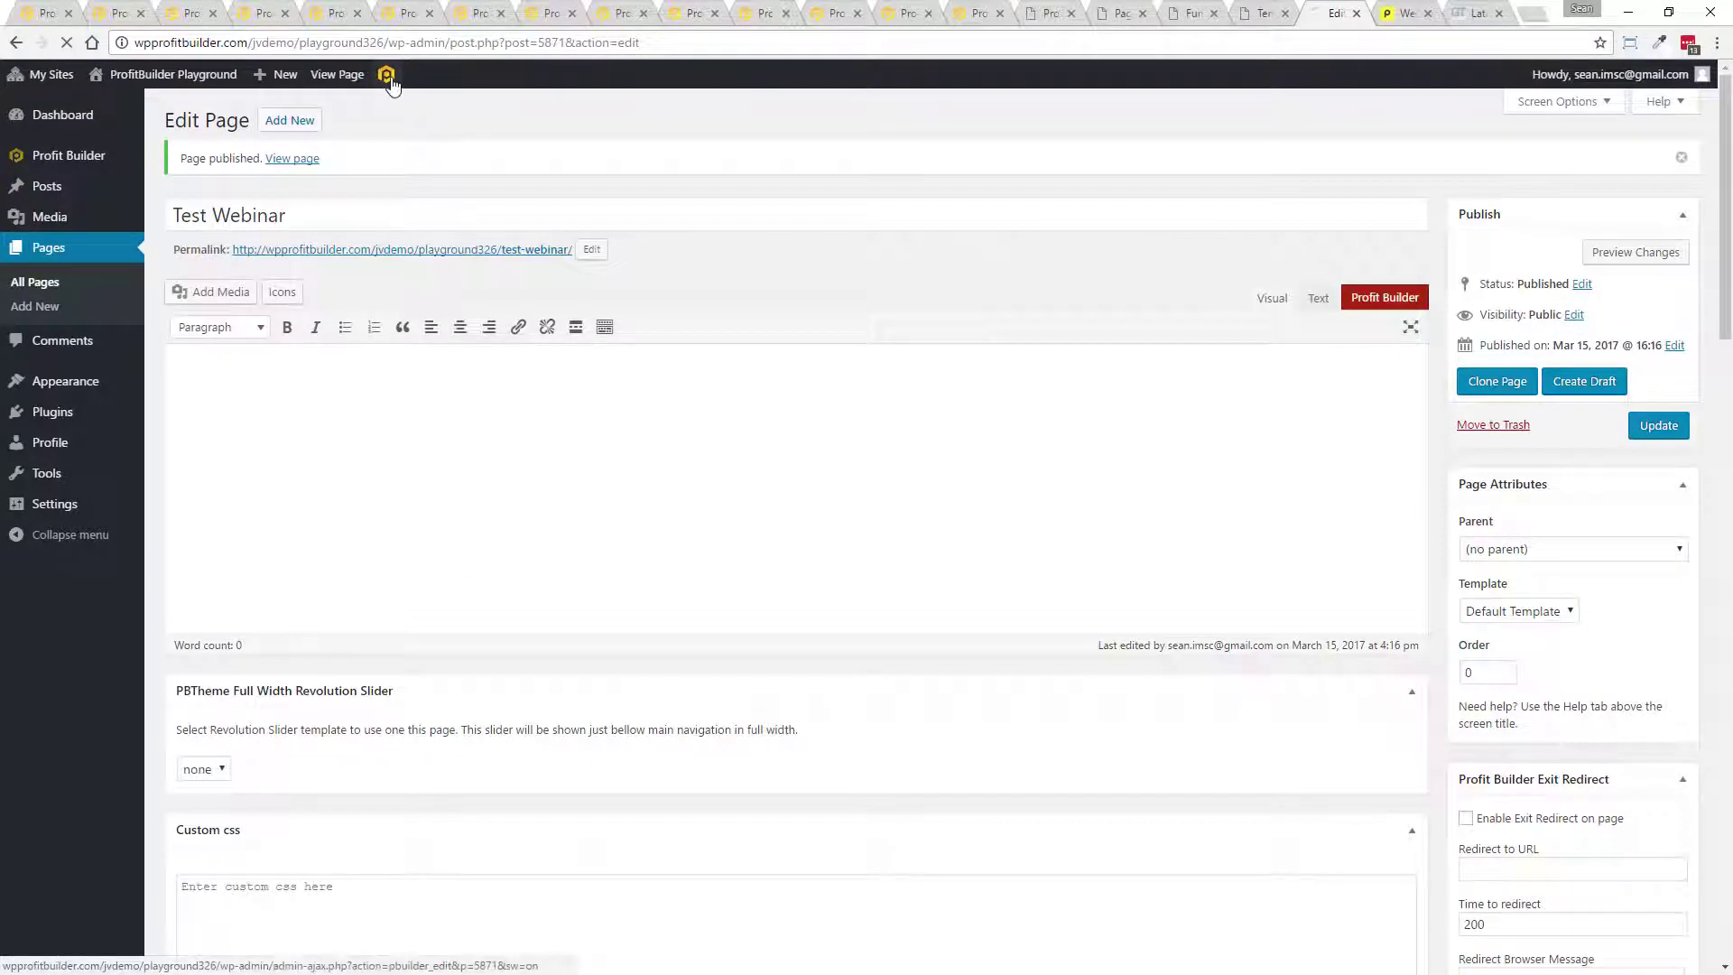
left_click(387, 78)
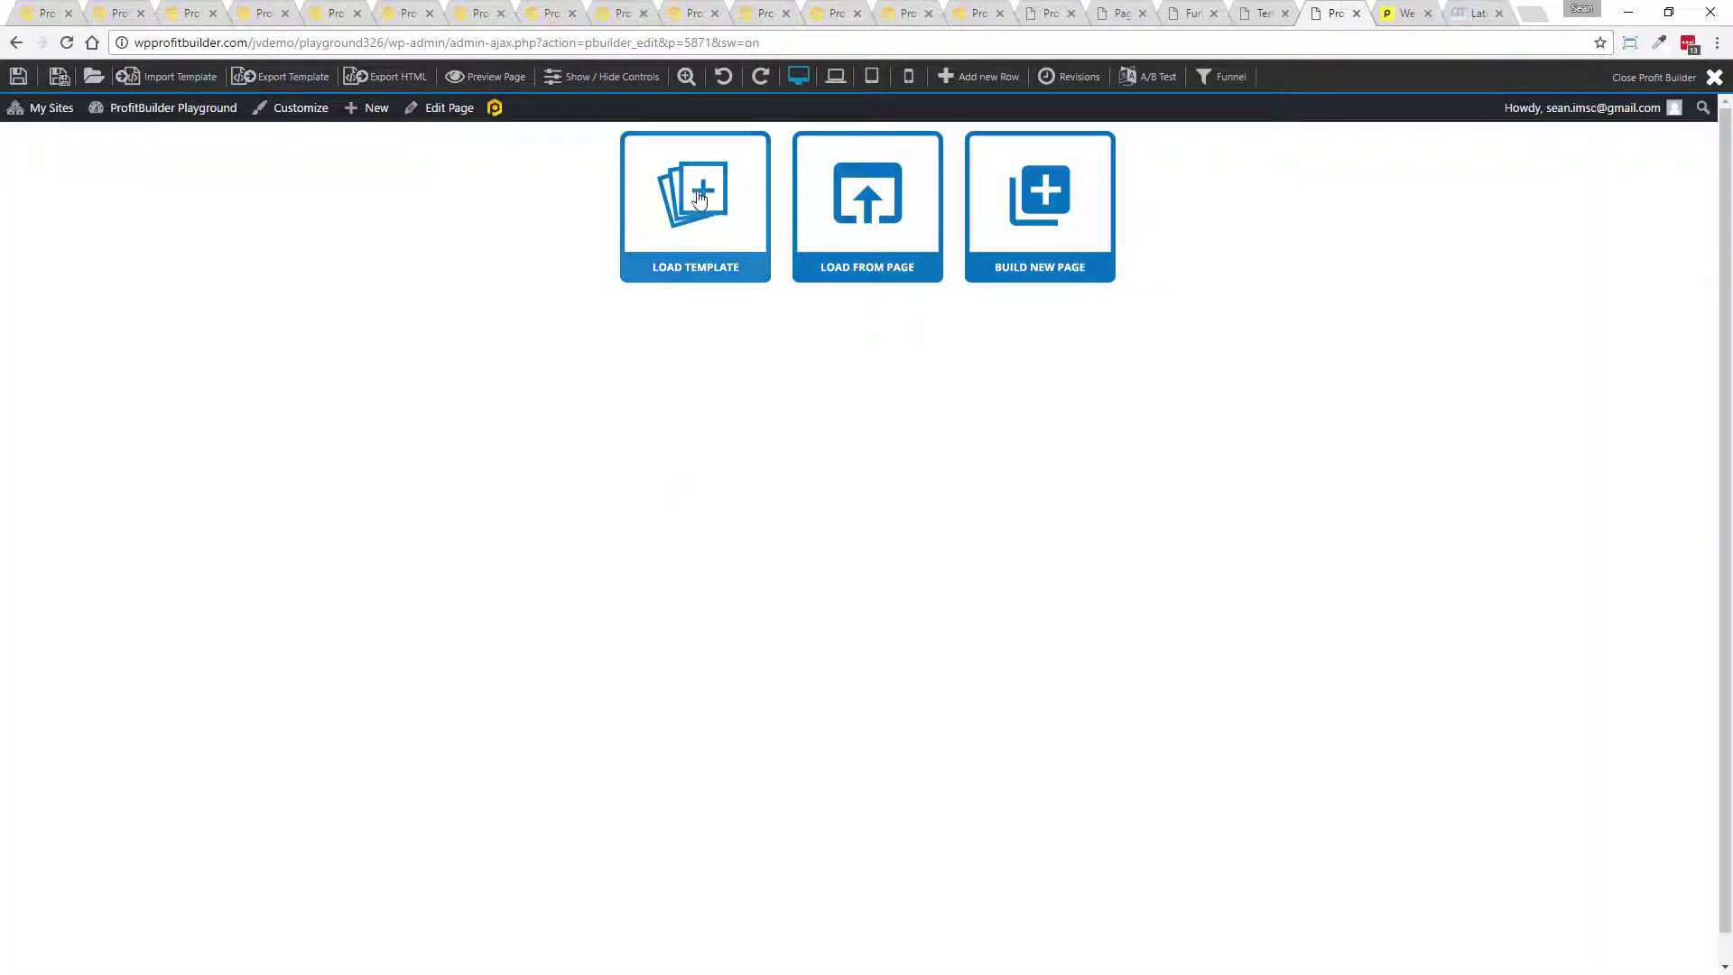
- Start building a new page with a one-column, a two-column, a three-column and a one-third/two-thirds row
left_click(1056, 191)
left_click(858, 176)
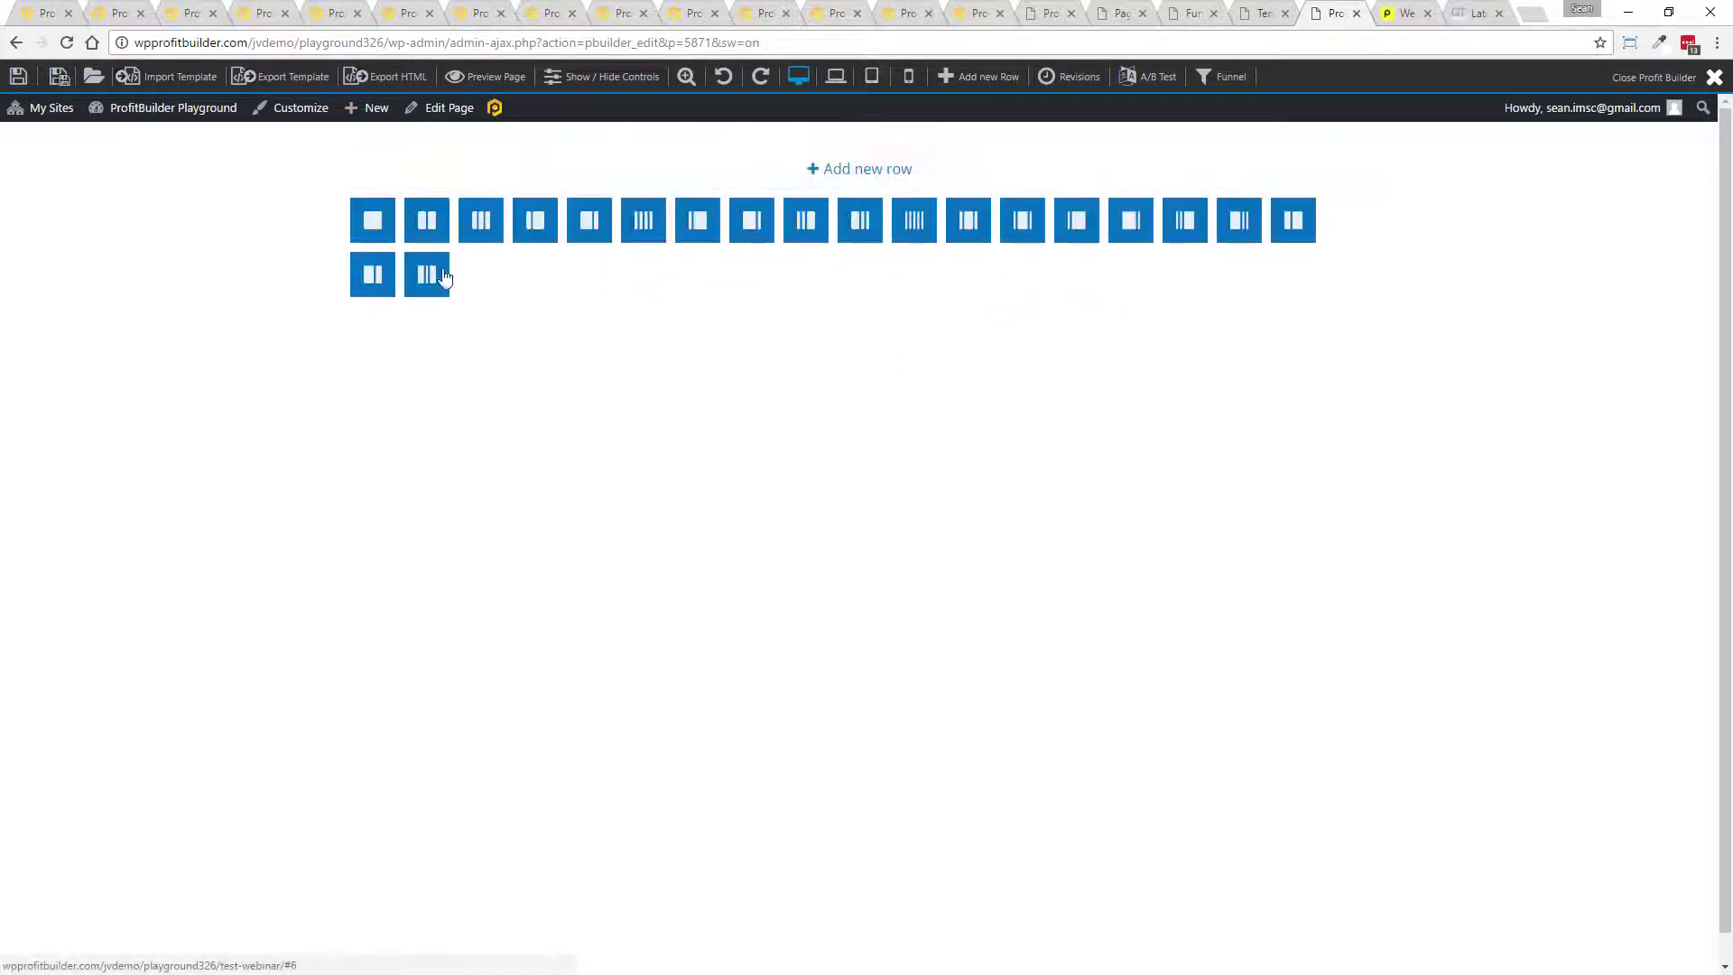
left_click(390, 228)
left_click(539, 276)
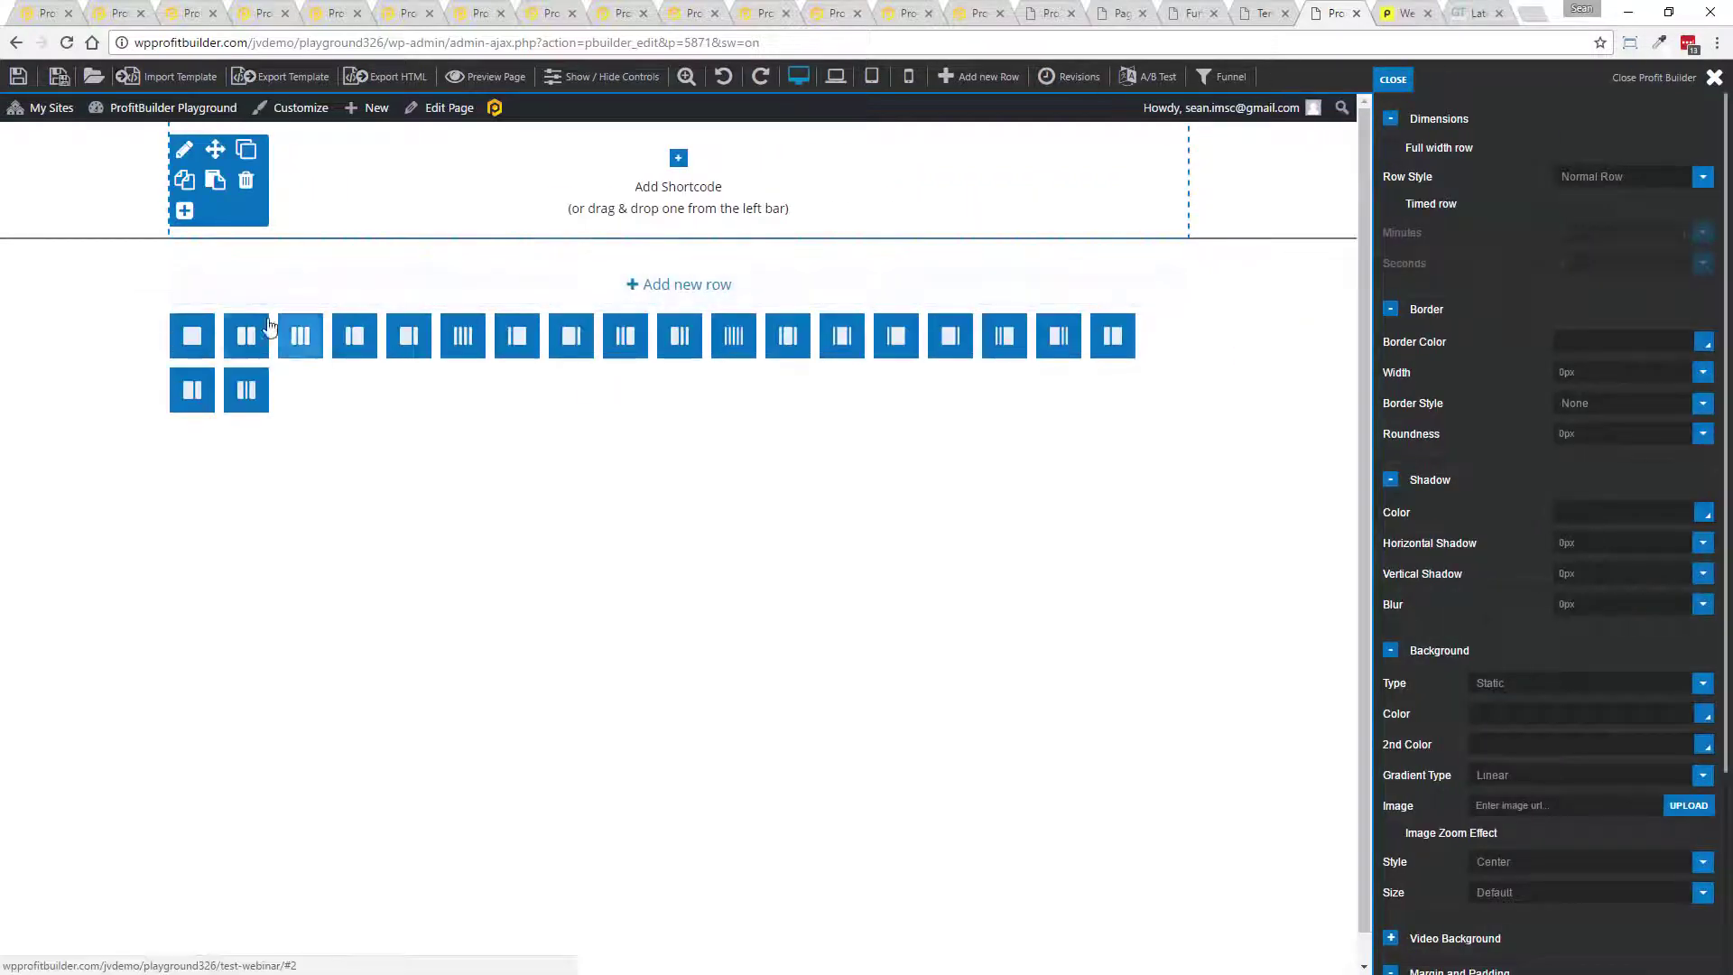
left_click(245, 377)
left_click(530, 414)
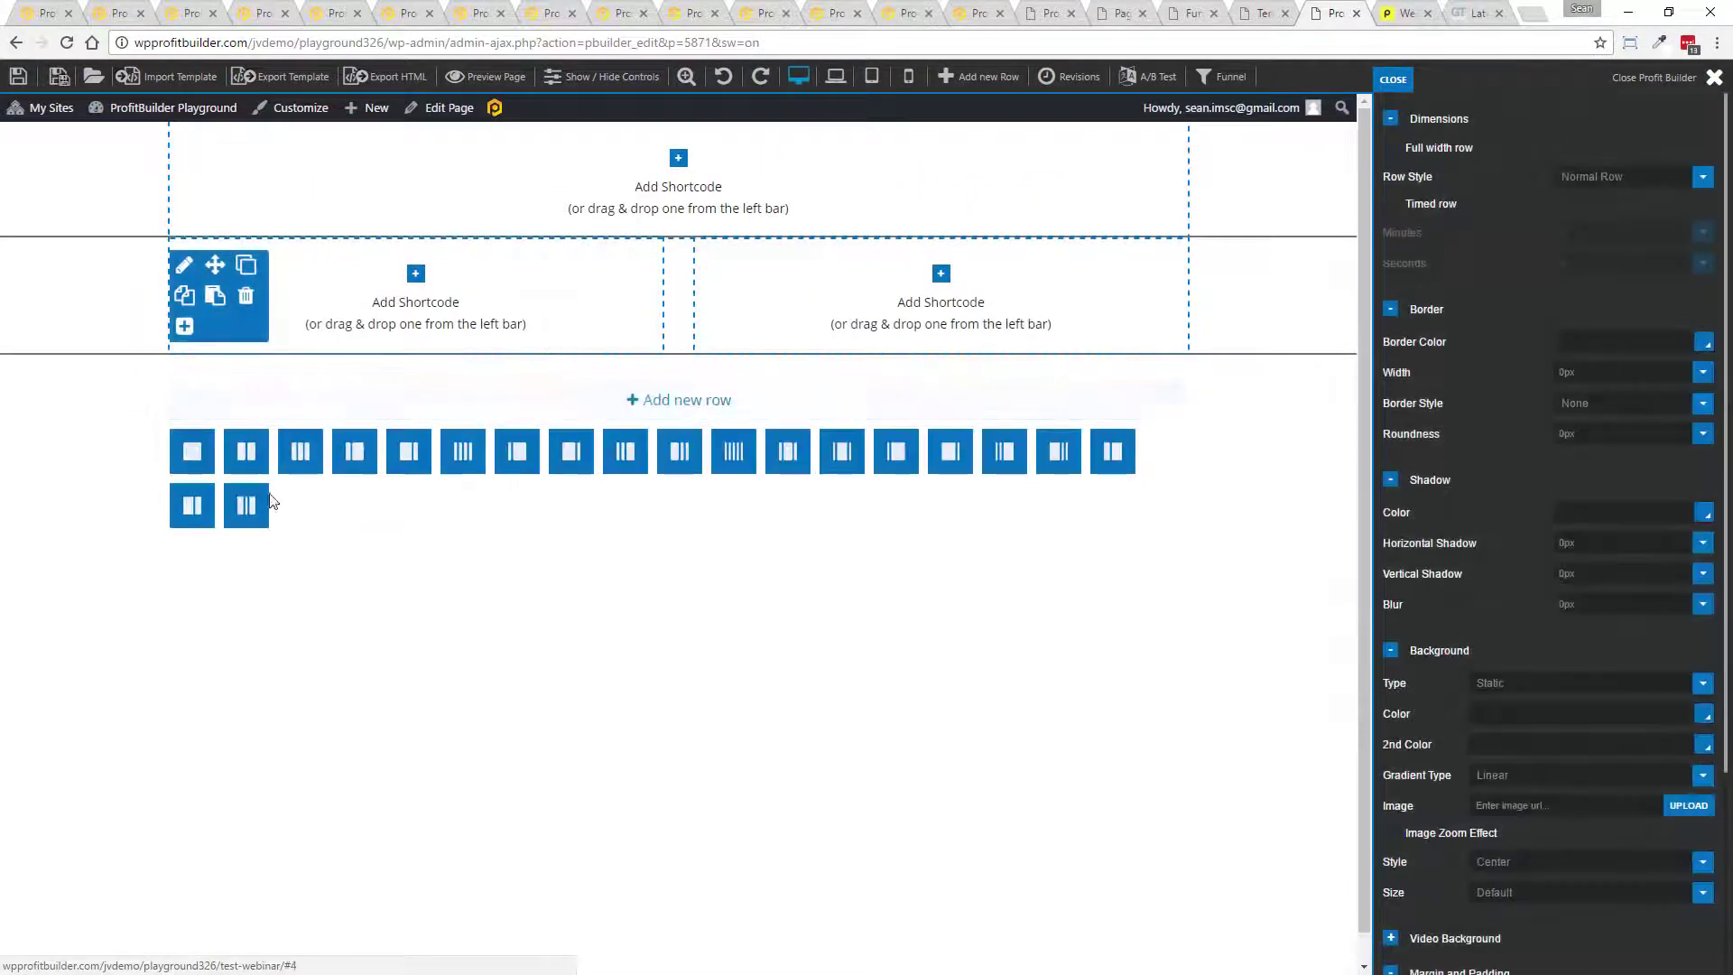
left_click(301, 456)
left_click(513, 517)
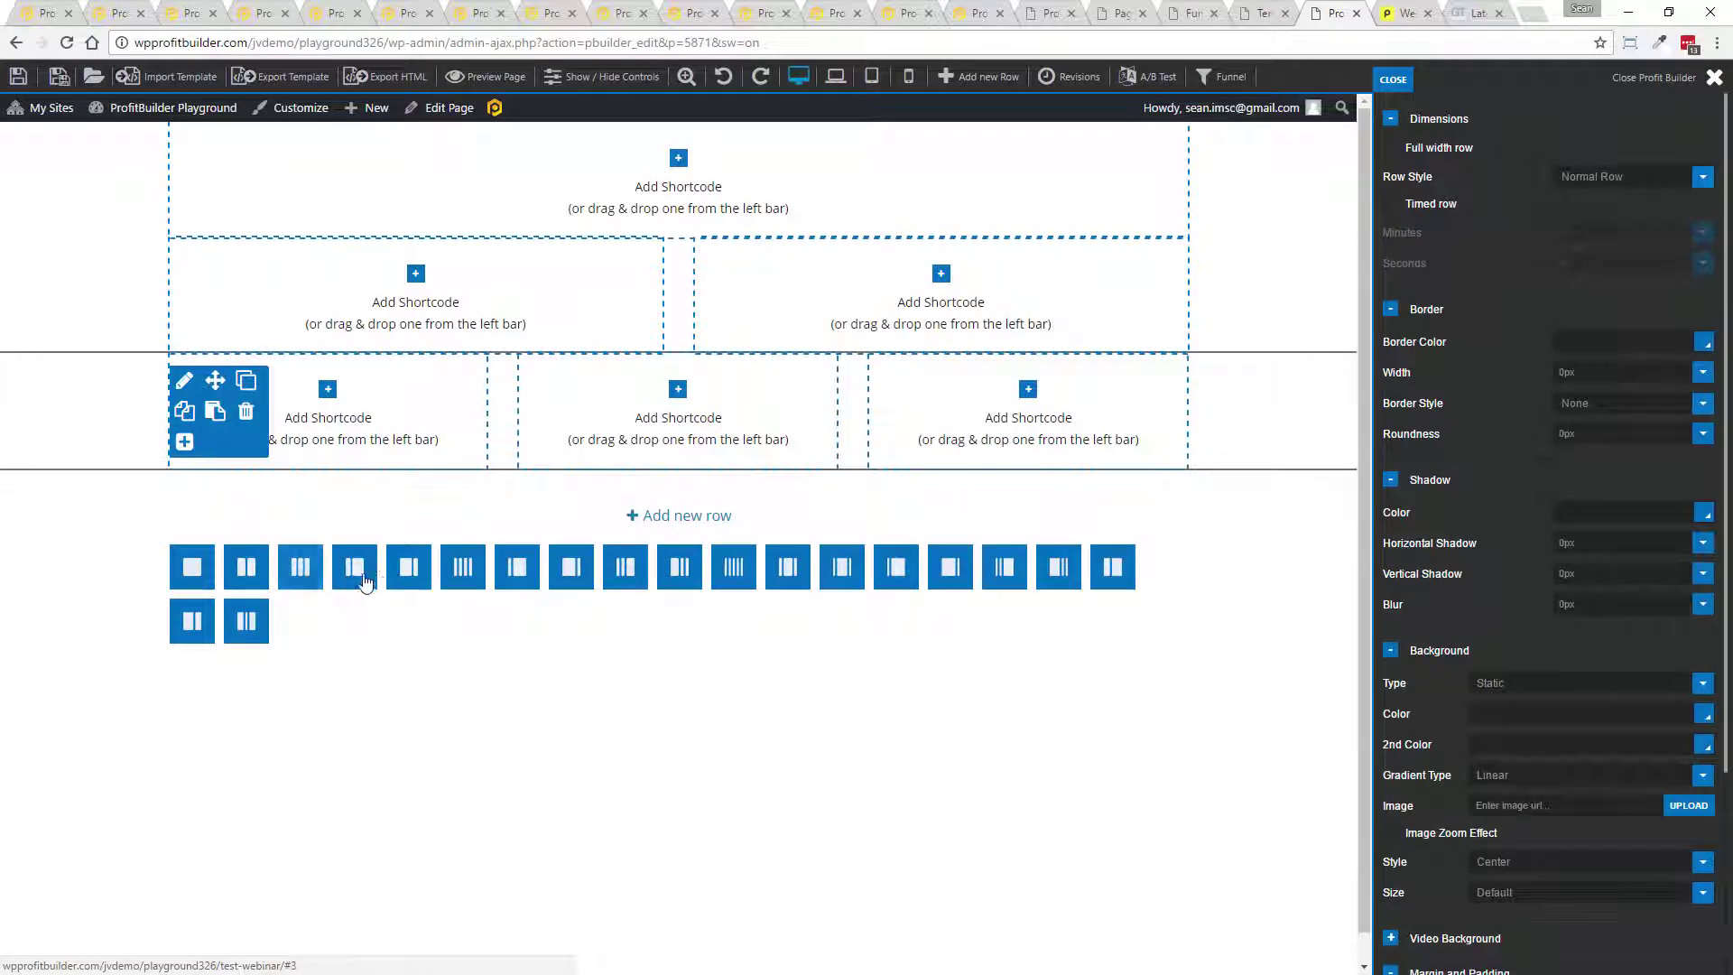
left_click(355, 568)
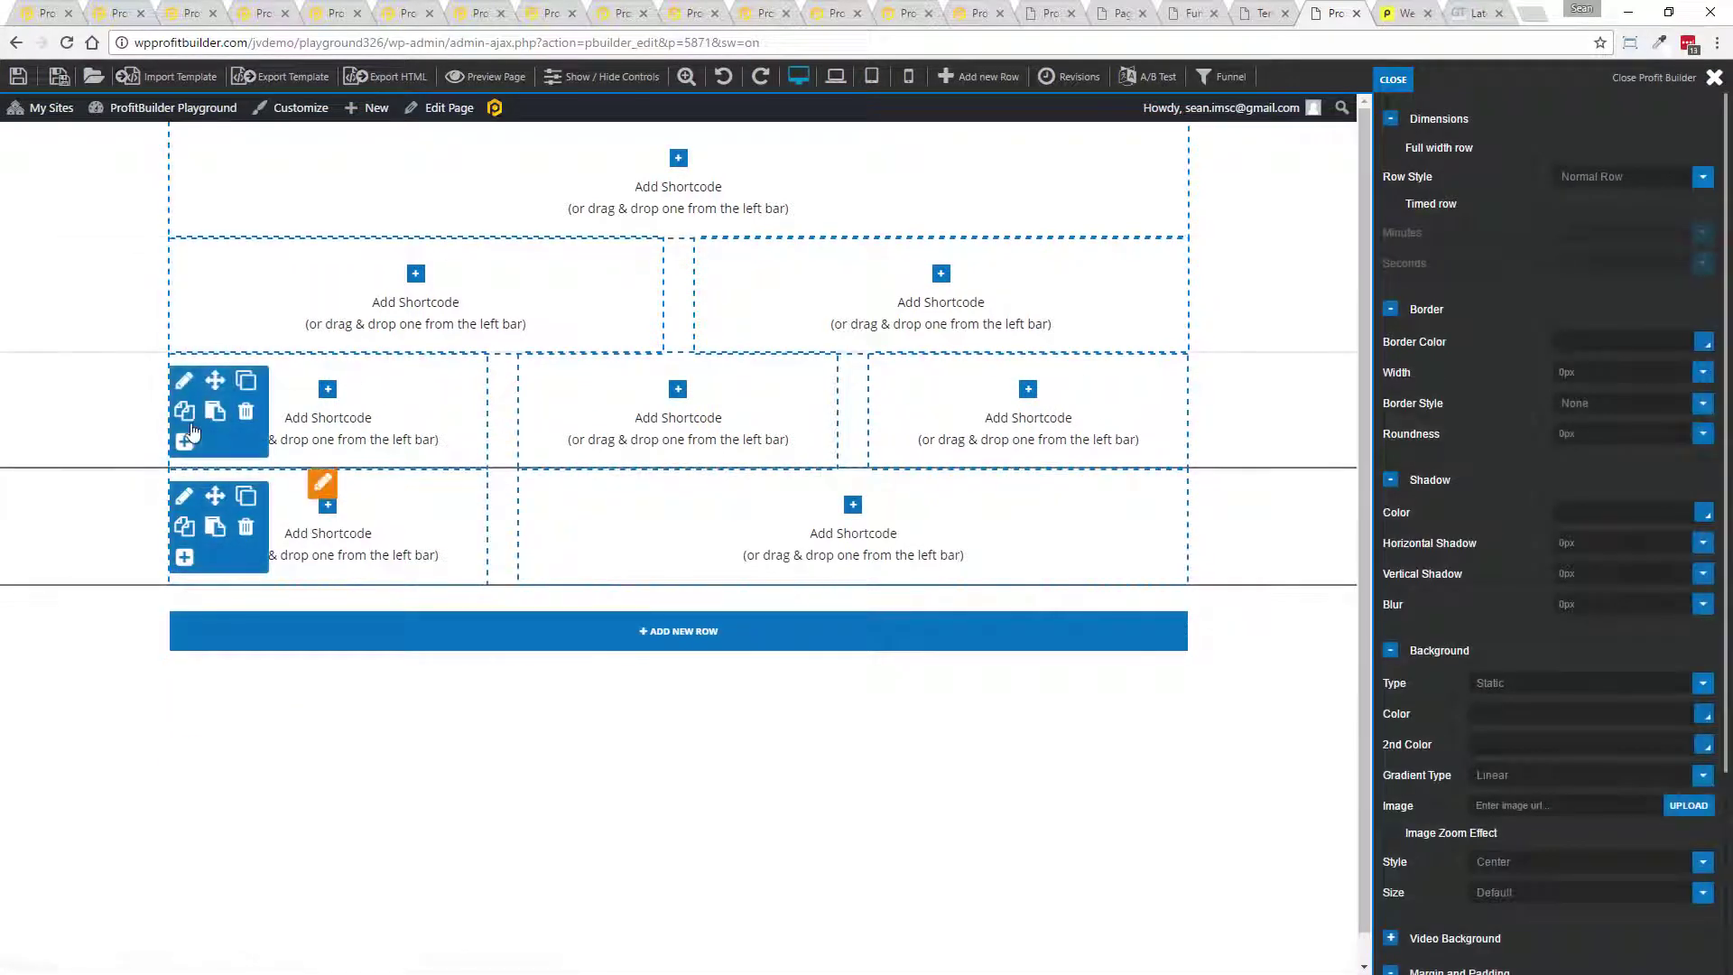
- Move the three-column row above the two-column row and add an Image element to its third column
mouse_move(209, 374)
left_mouse_down()
mouse_move(213, 321)
mouse_move(225, 388)
left_mouse_up()
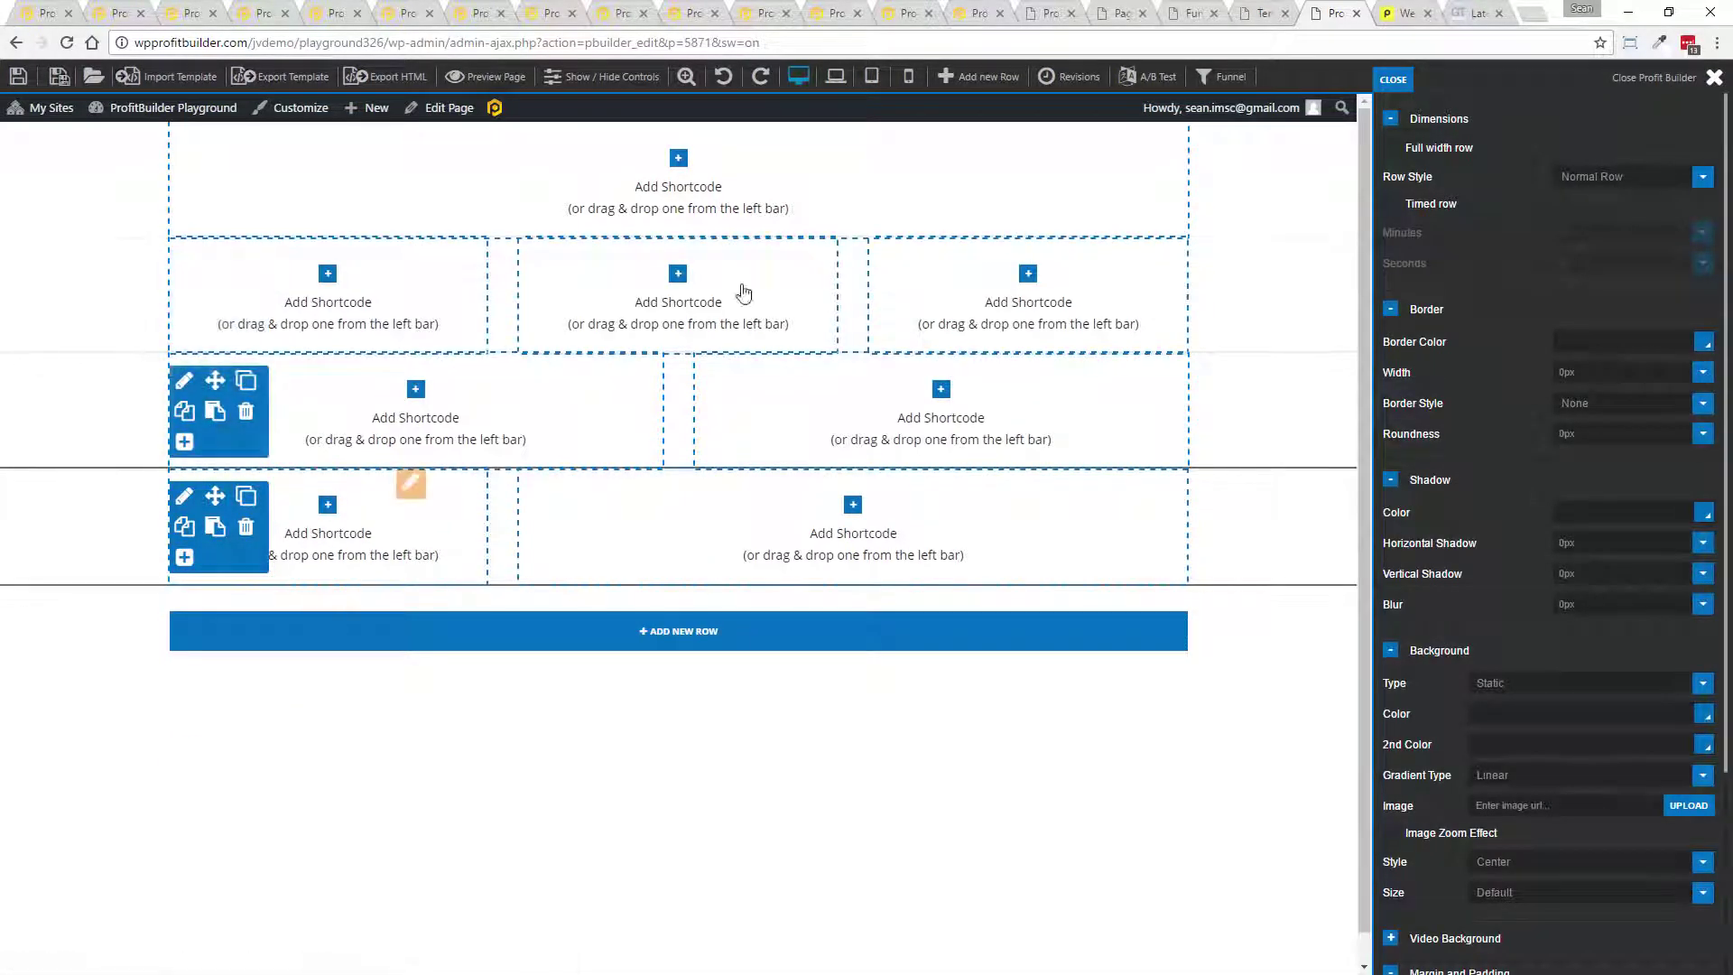
left_click(1020, 281)
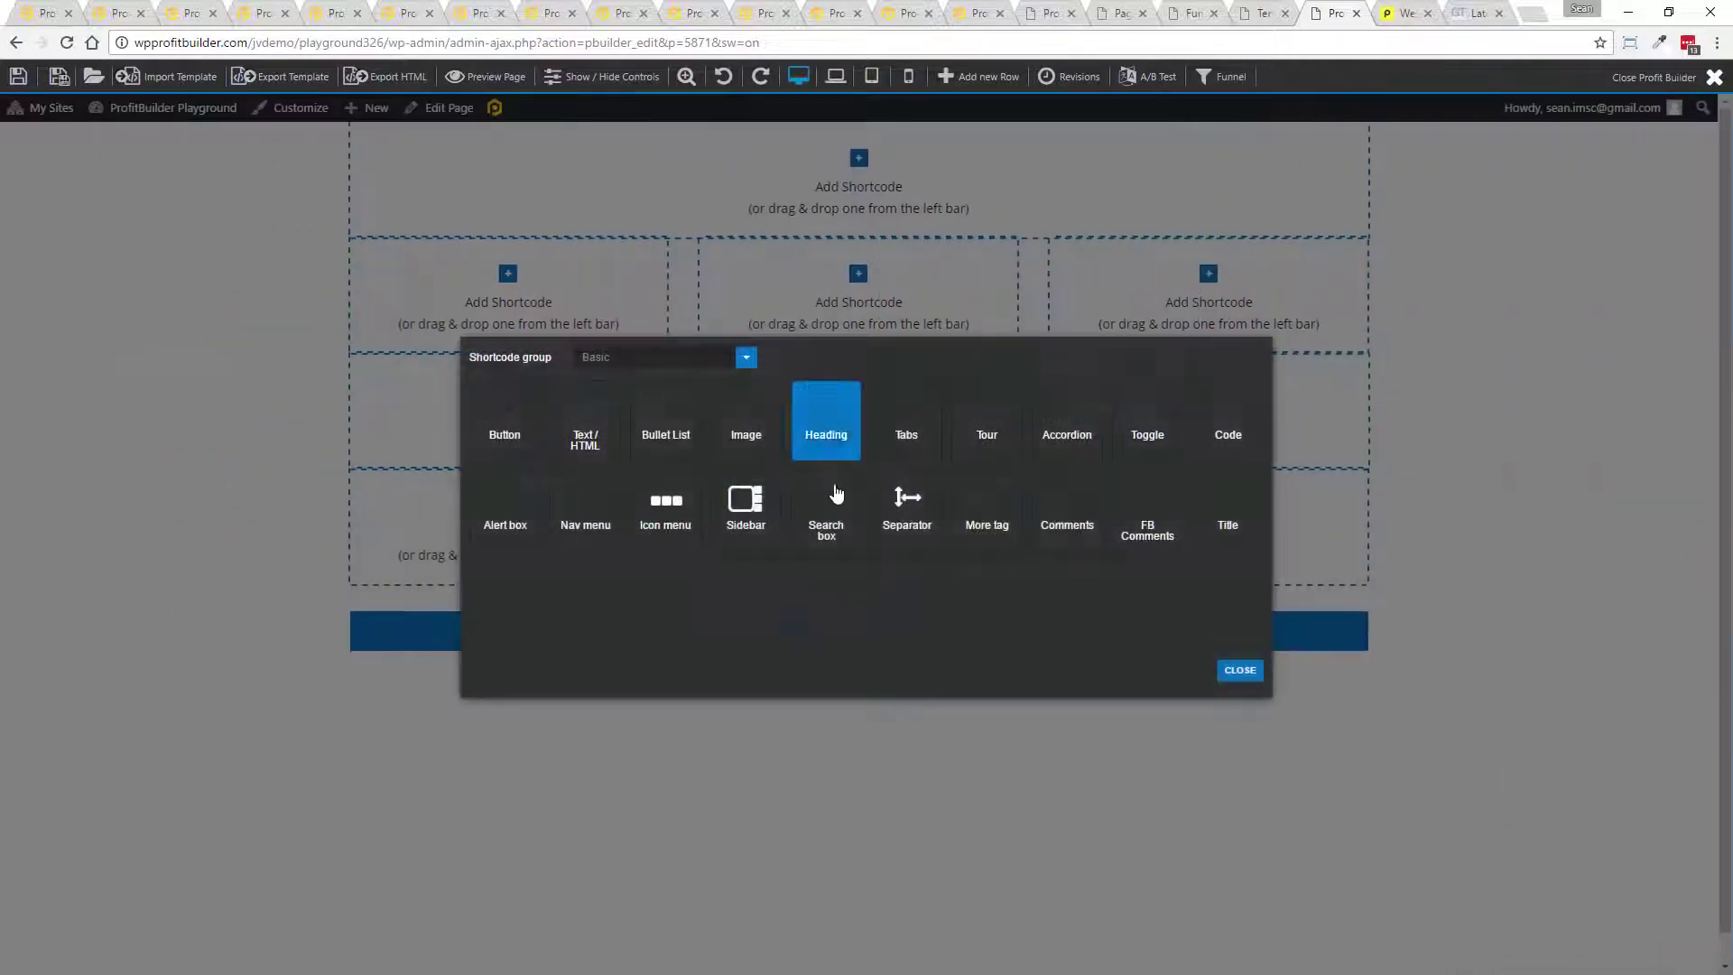
left_click(756, 419)
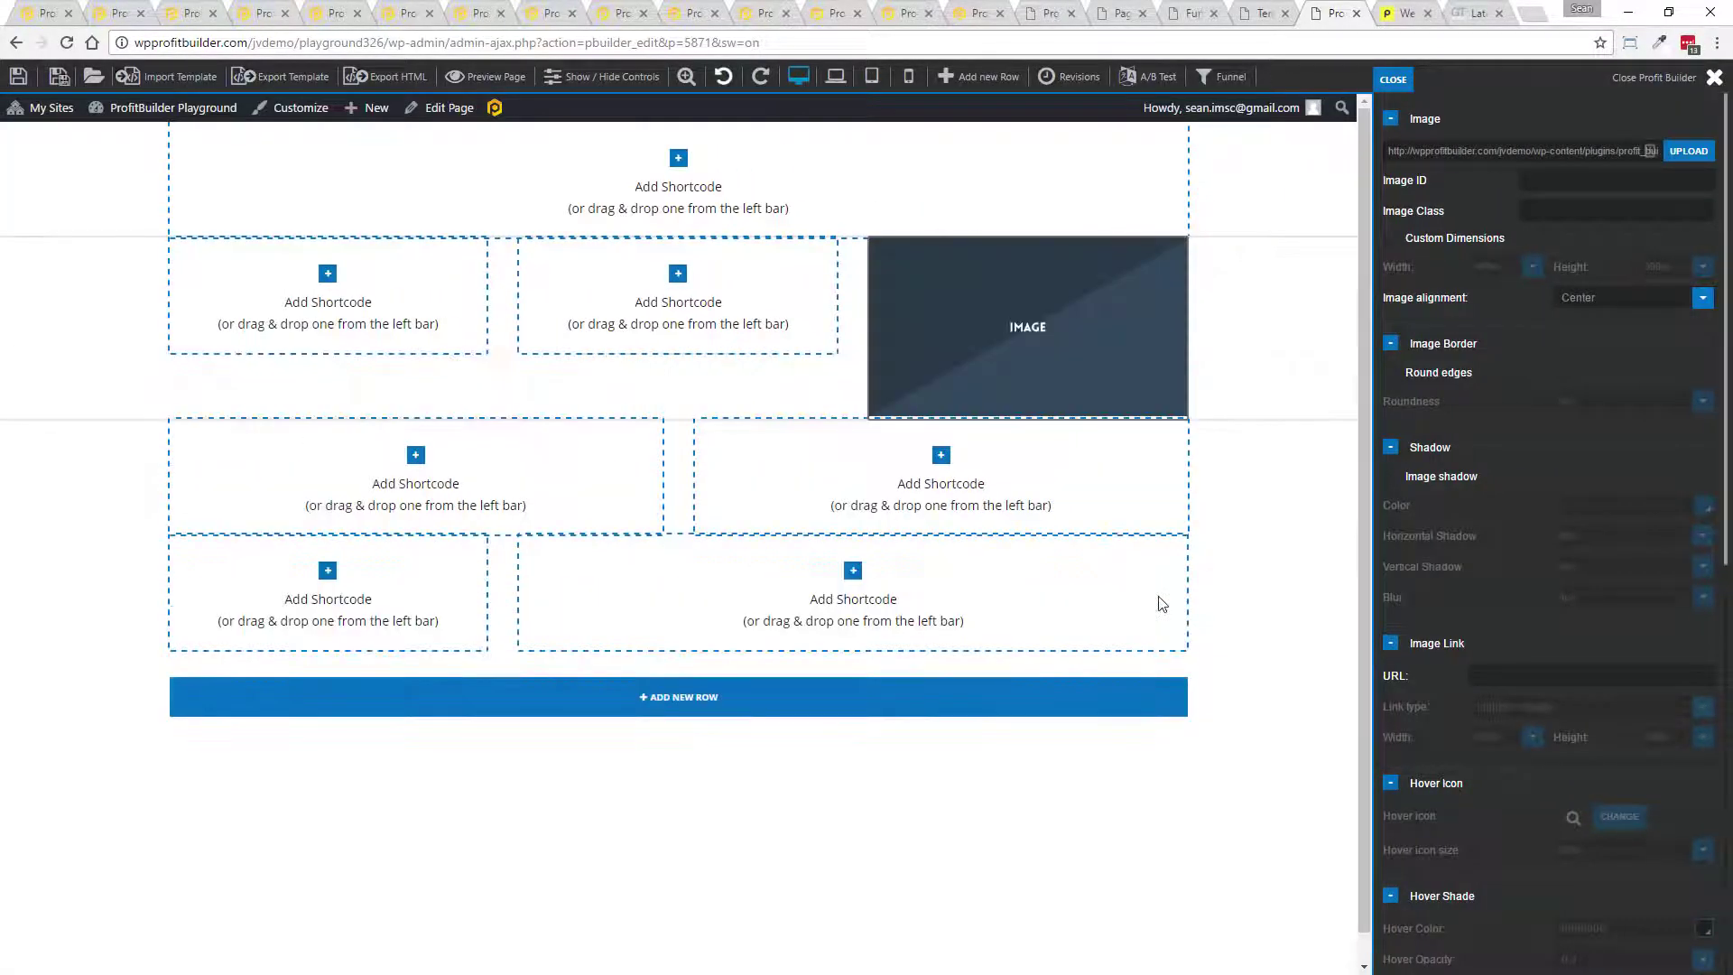
- Load the Titan Webinar template into the page and decline reloading the site
left_click(93, 76)
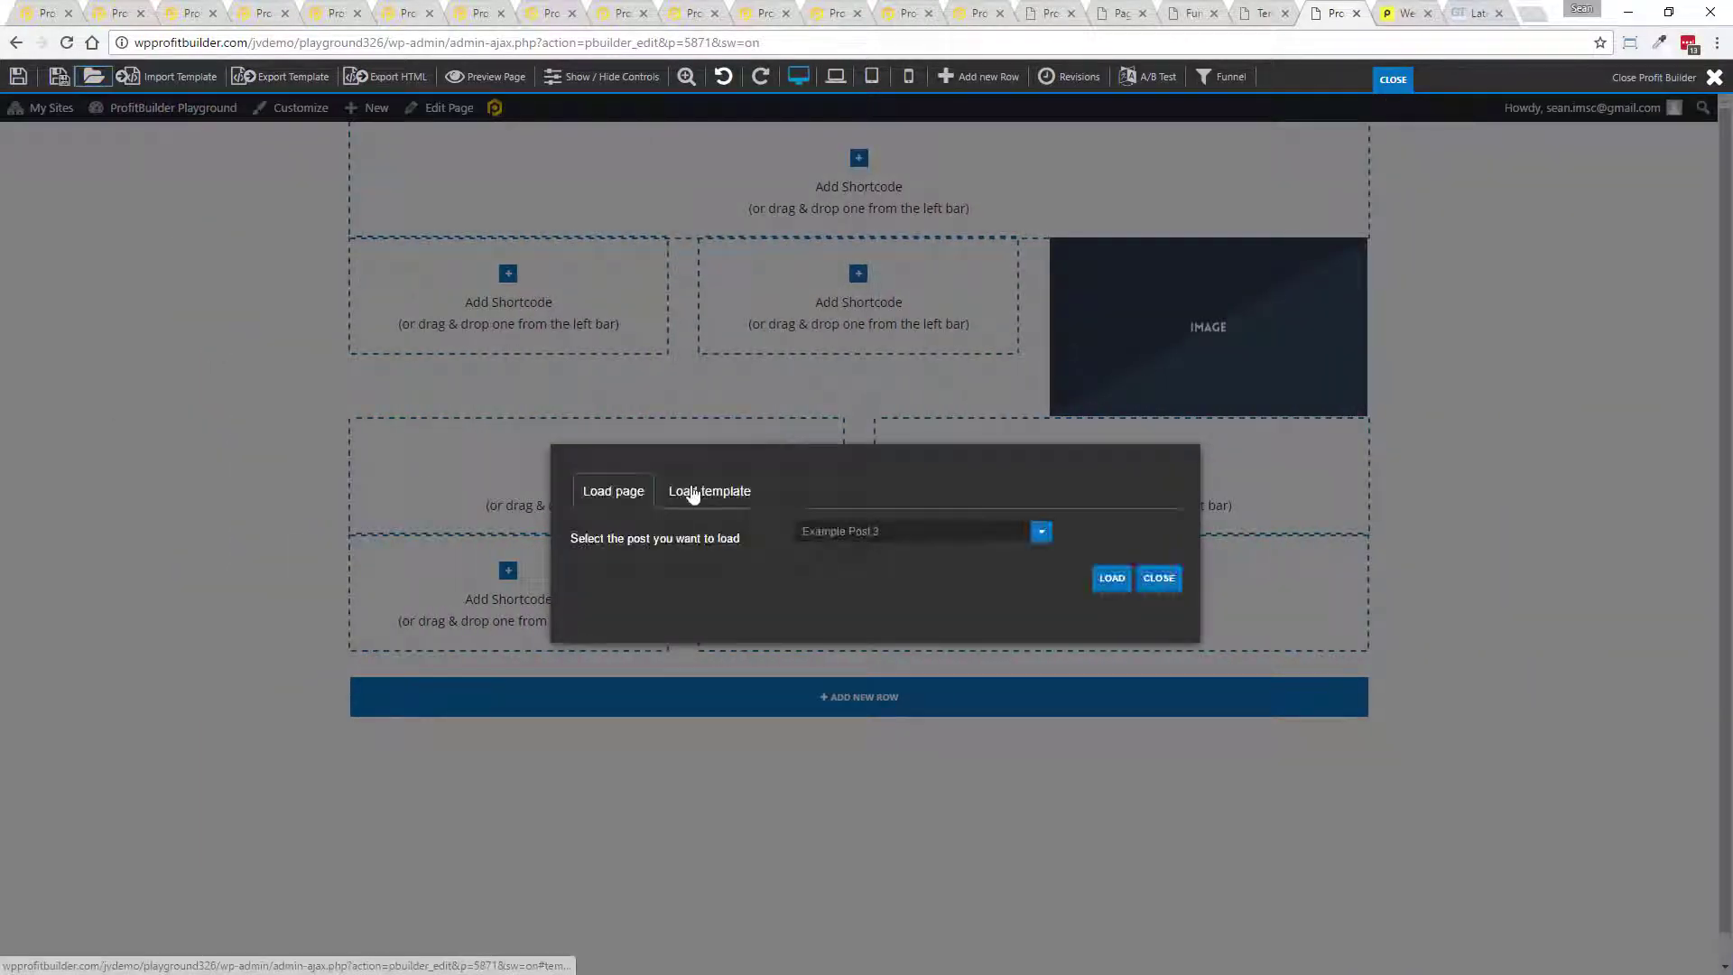
left_click(693, 494)
left_click(1041, 532)
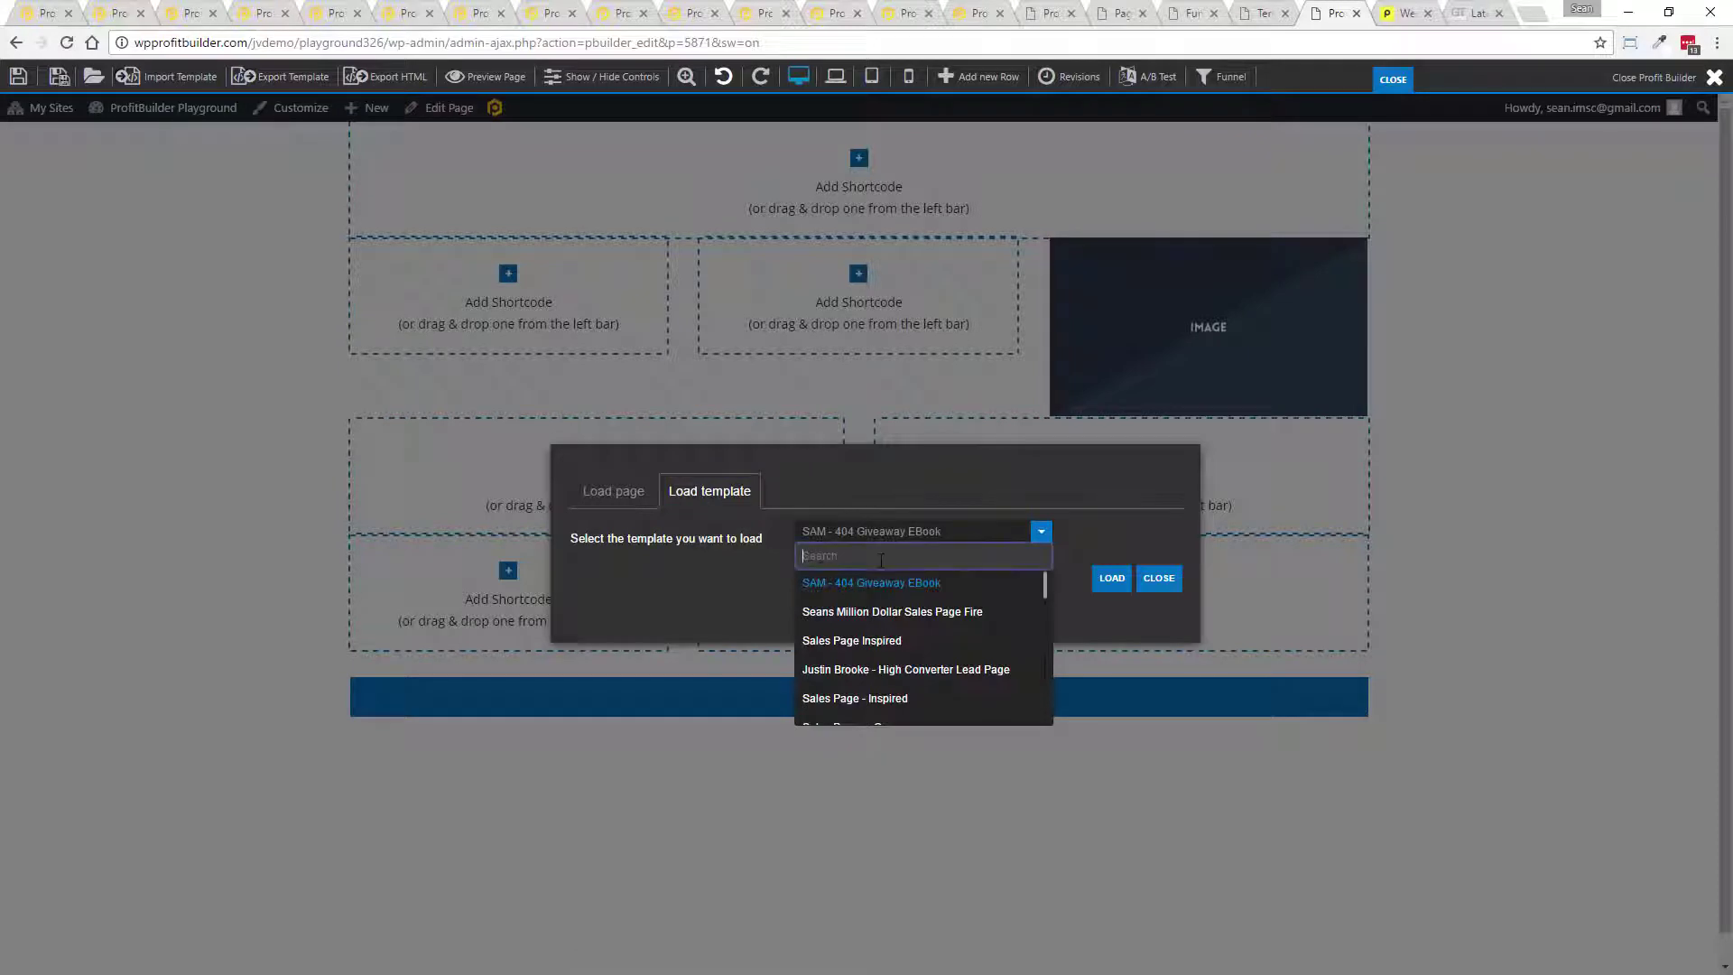
type("Tita")
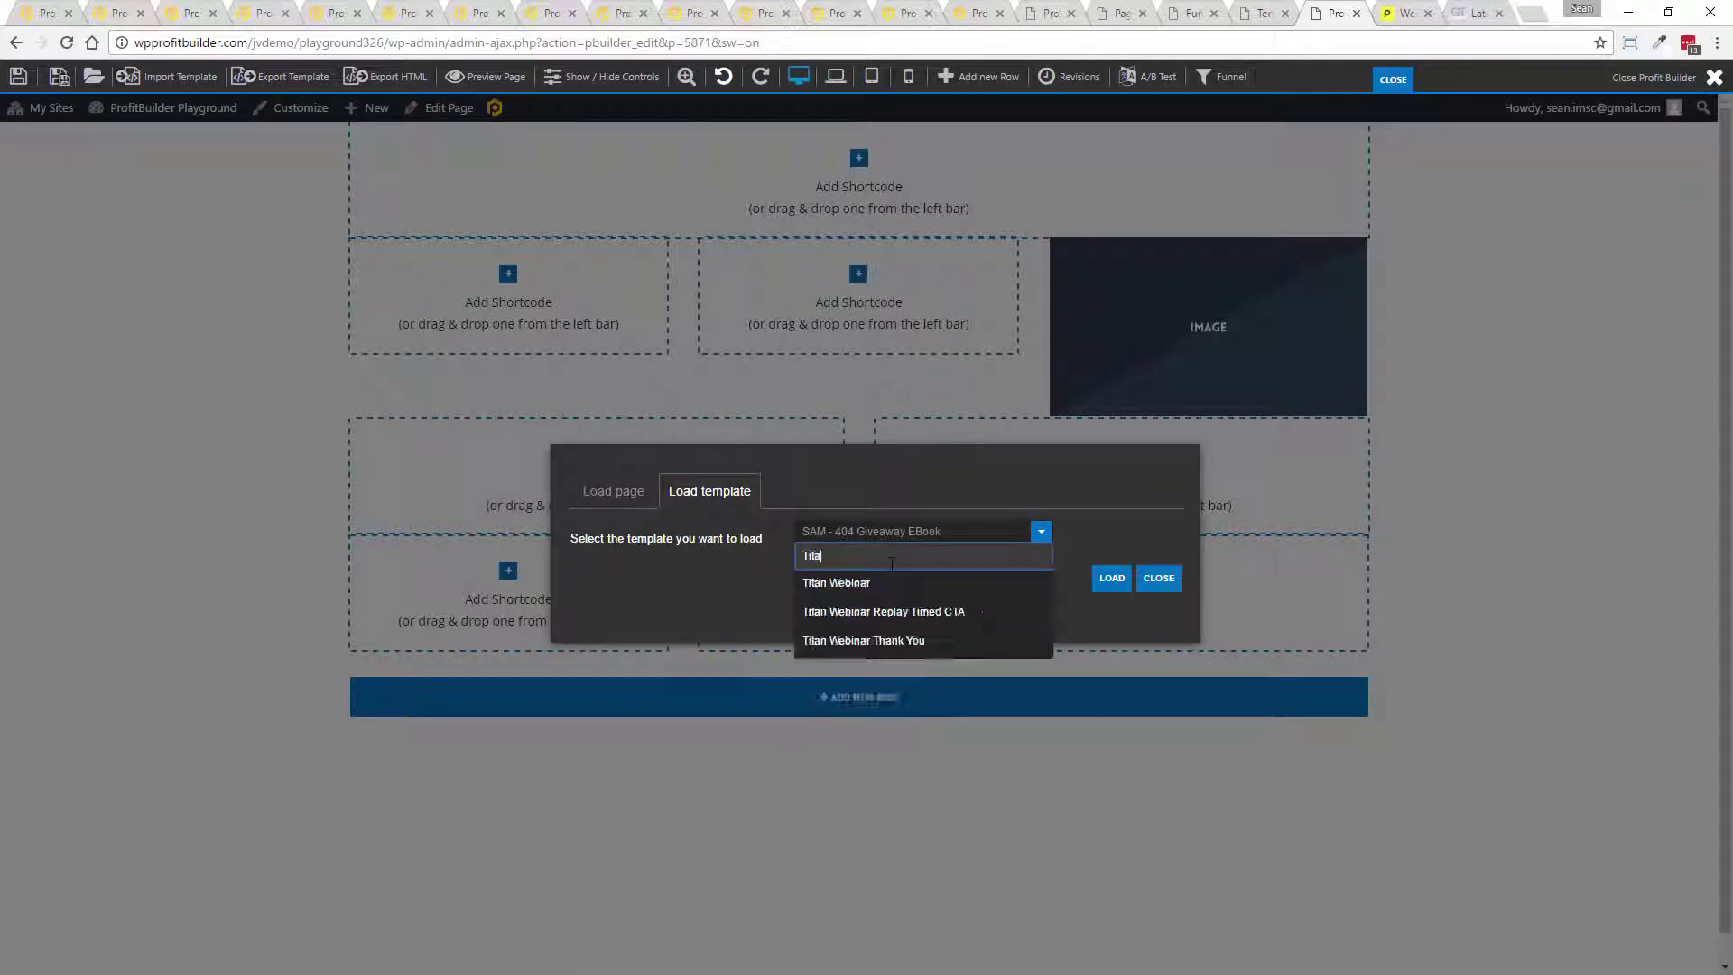
left_click(866, 583)
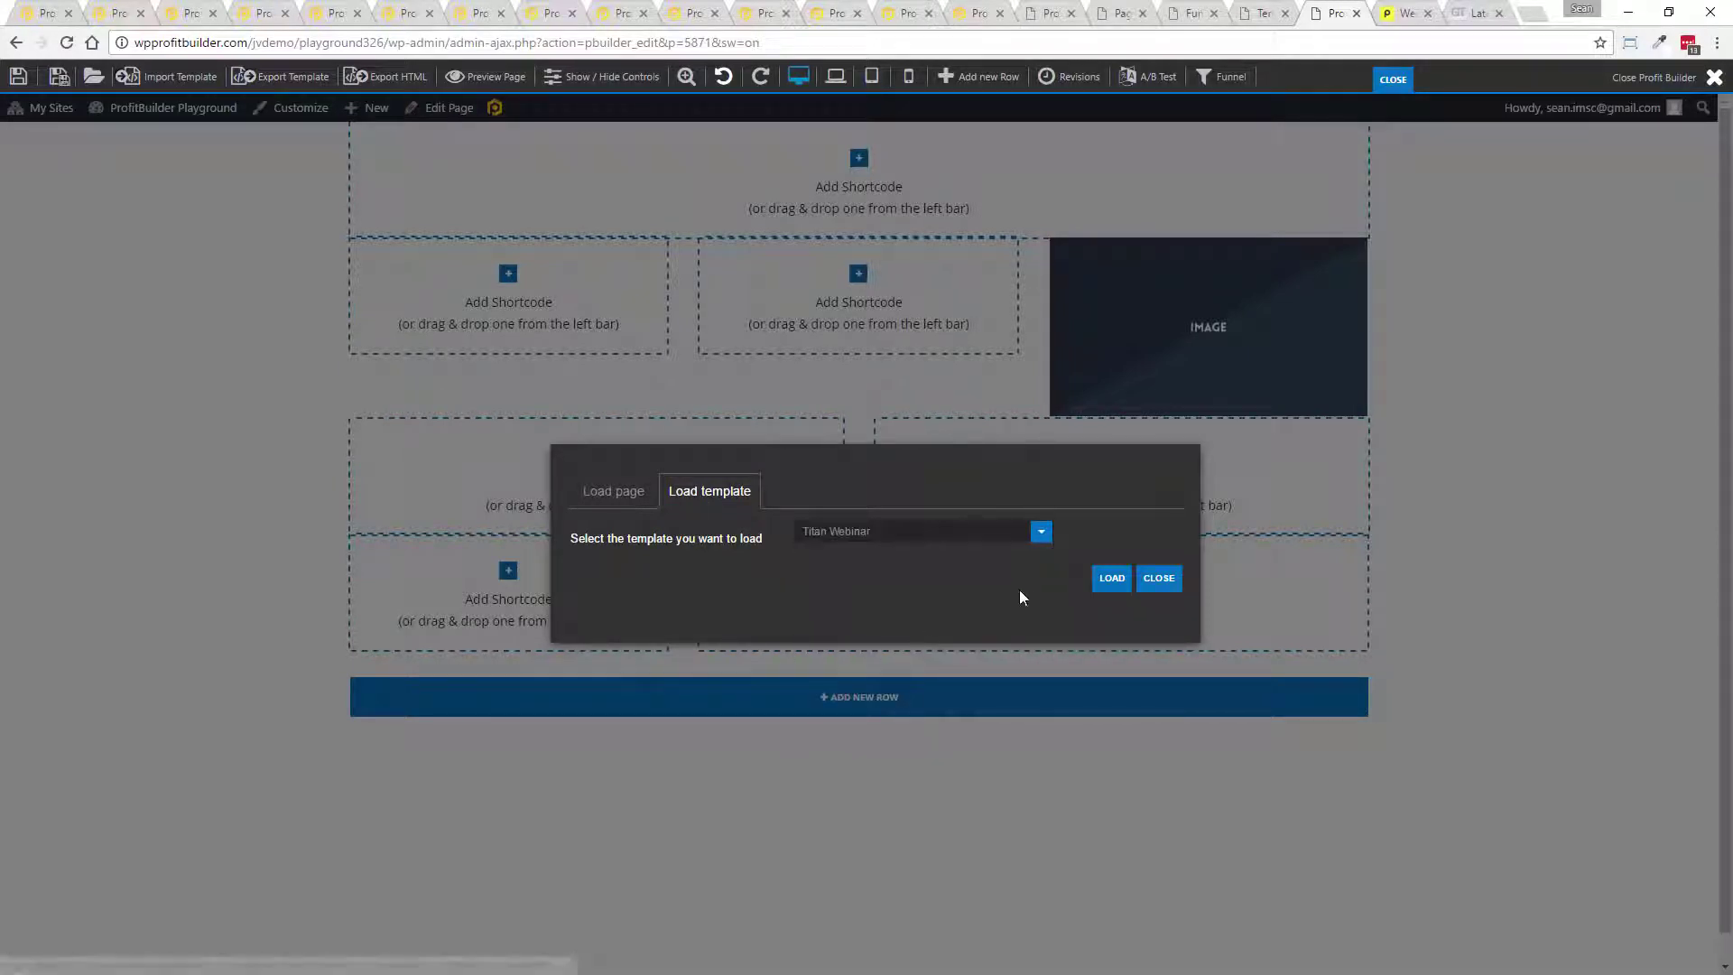
left_click(1112, 581)
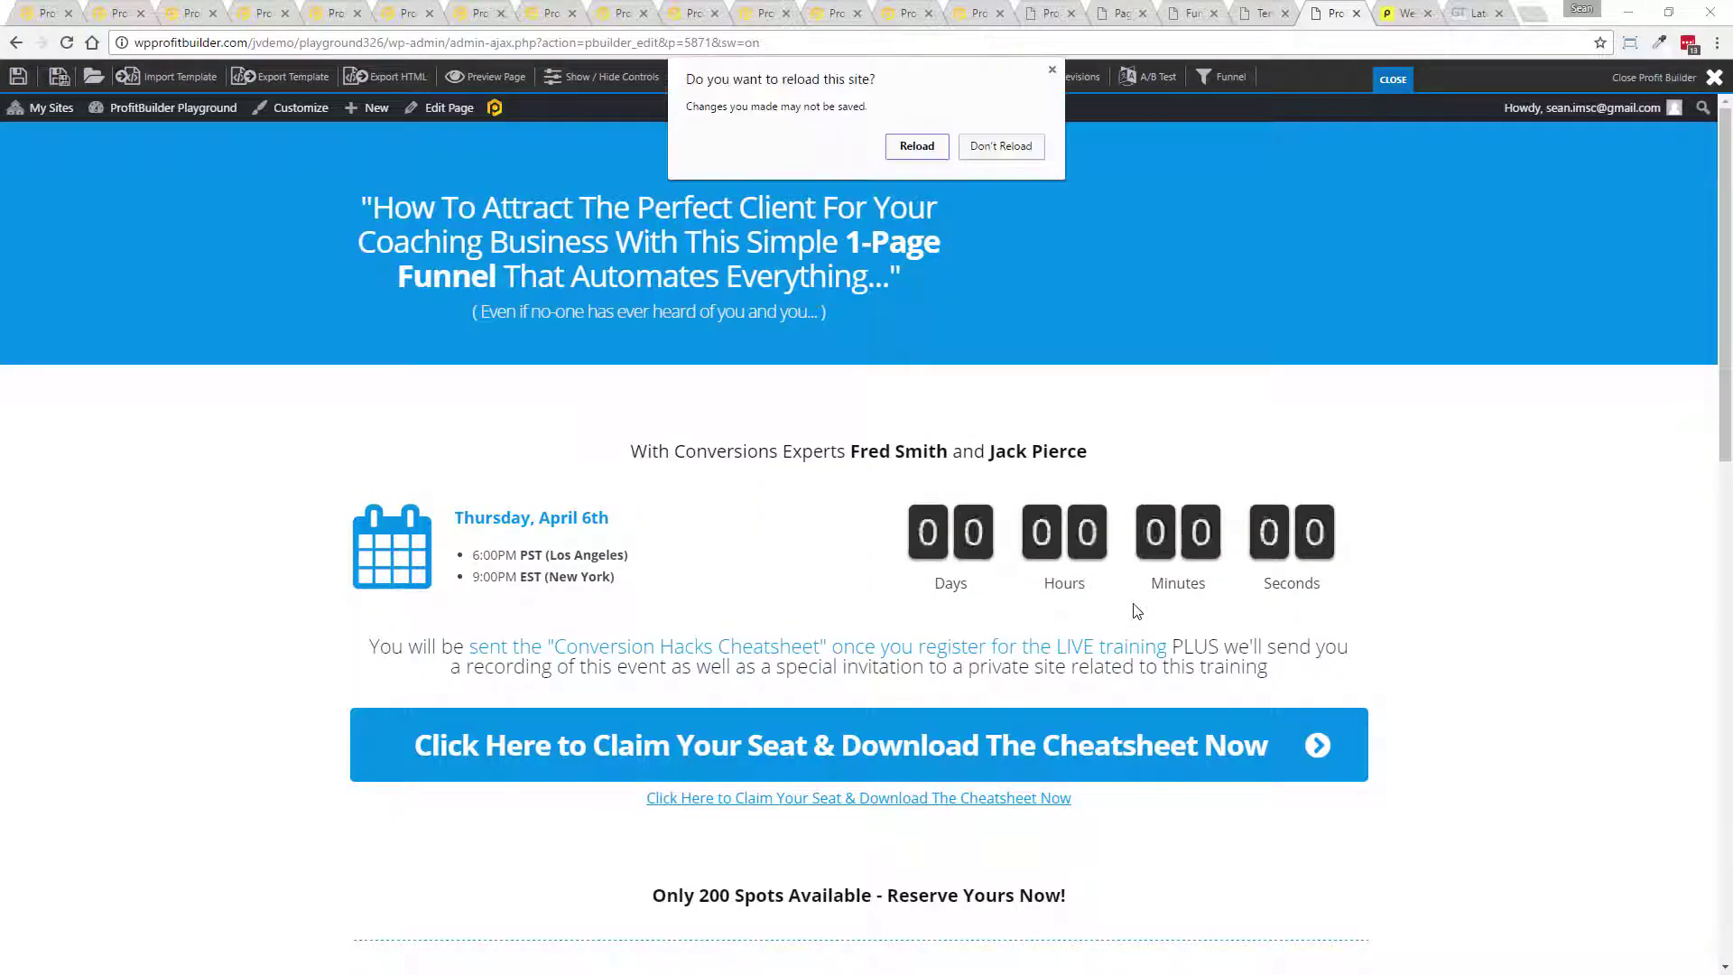
left_click(964, 151)
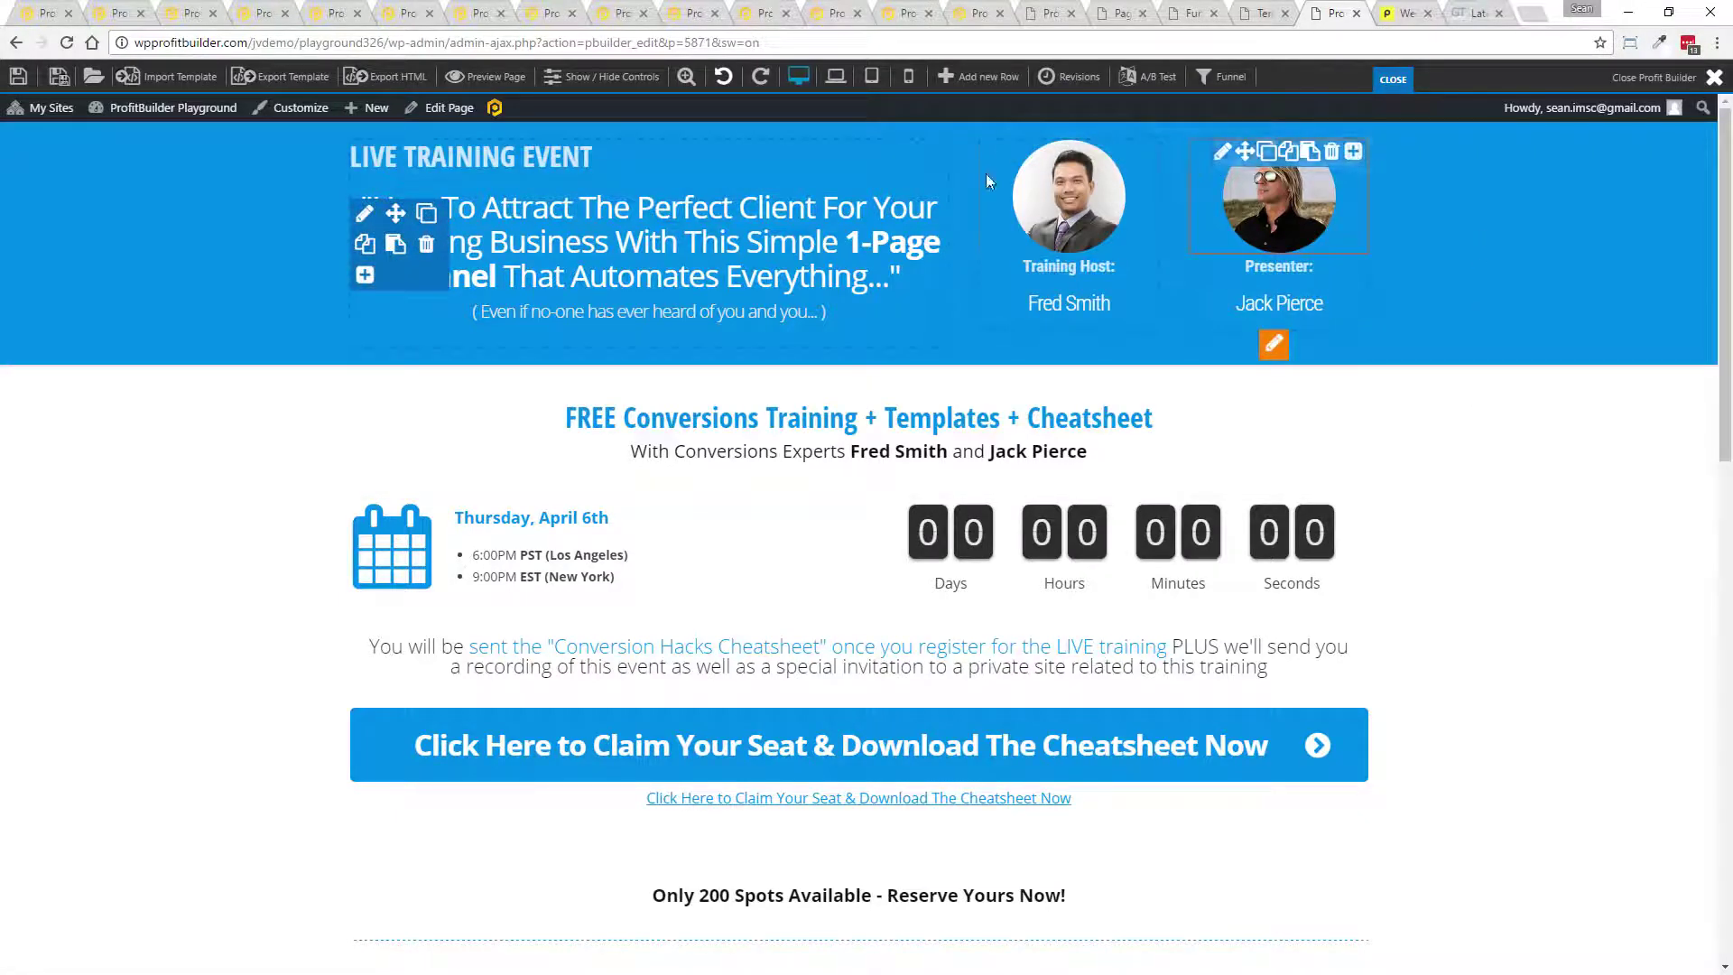
- Replace the name under the Training Host heading in the header with the new host's full name
left_click(1027, 273)
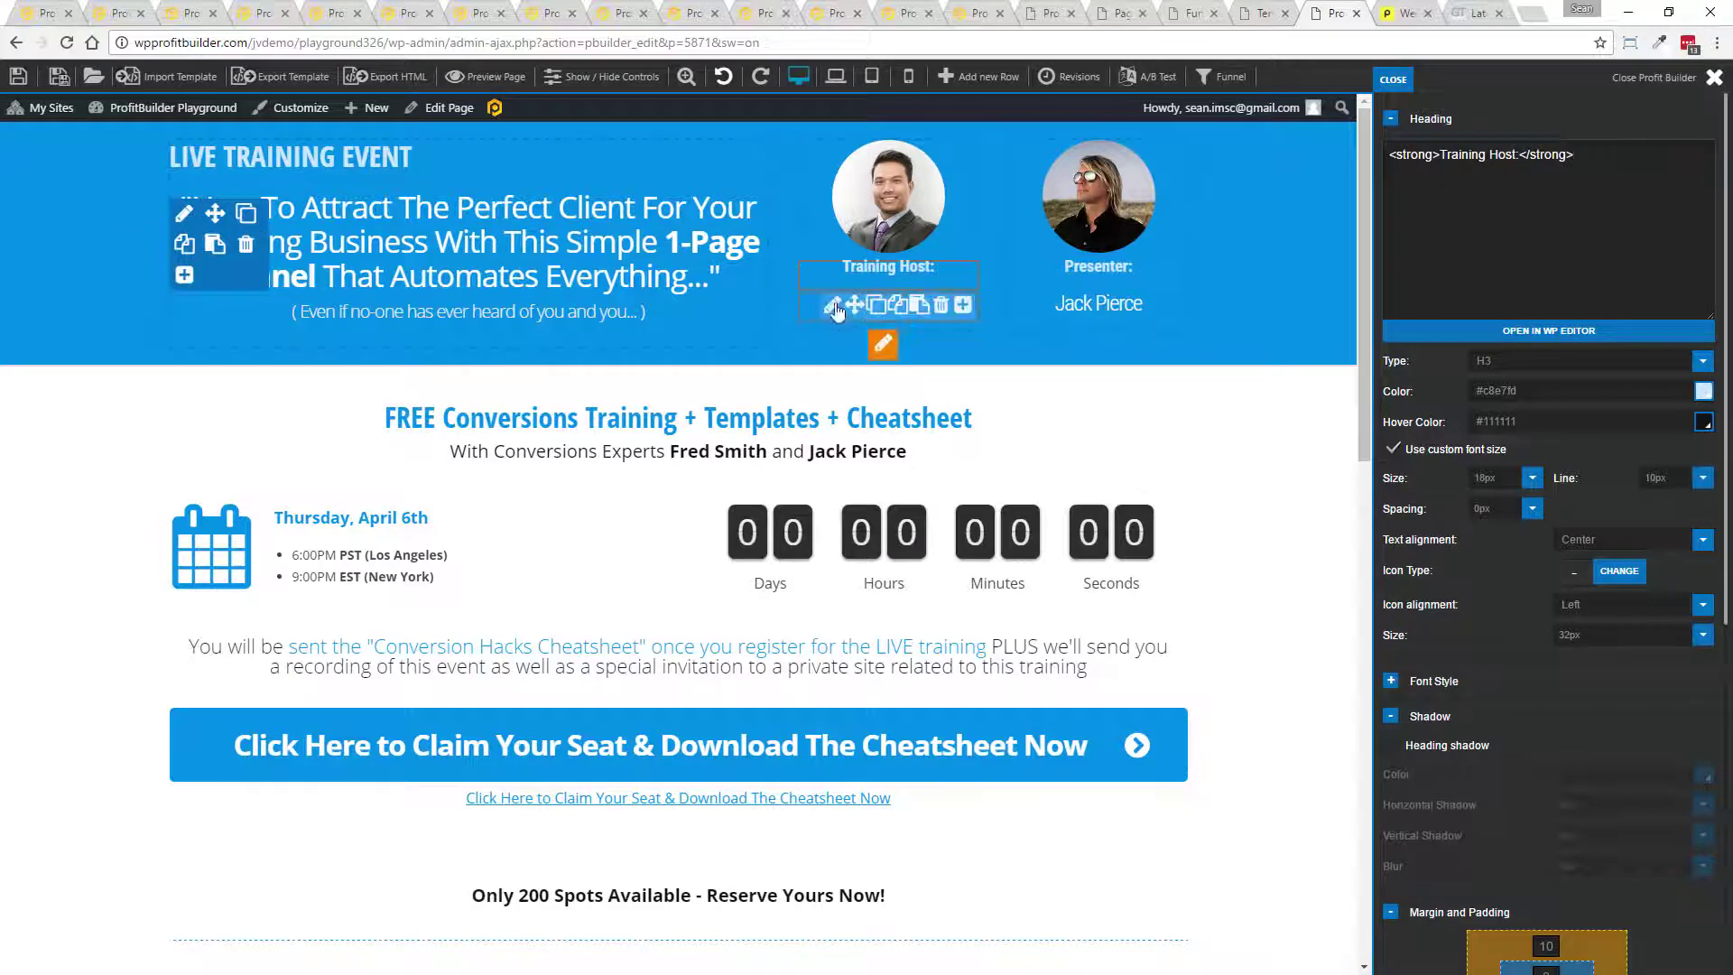
left_click(830, 308)
left_click_drag(1456, 156, 1344, 172)
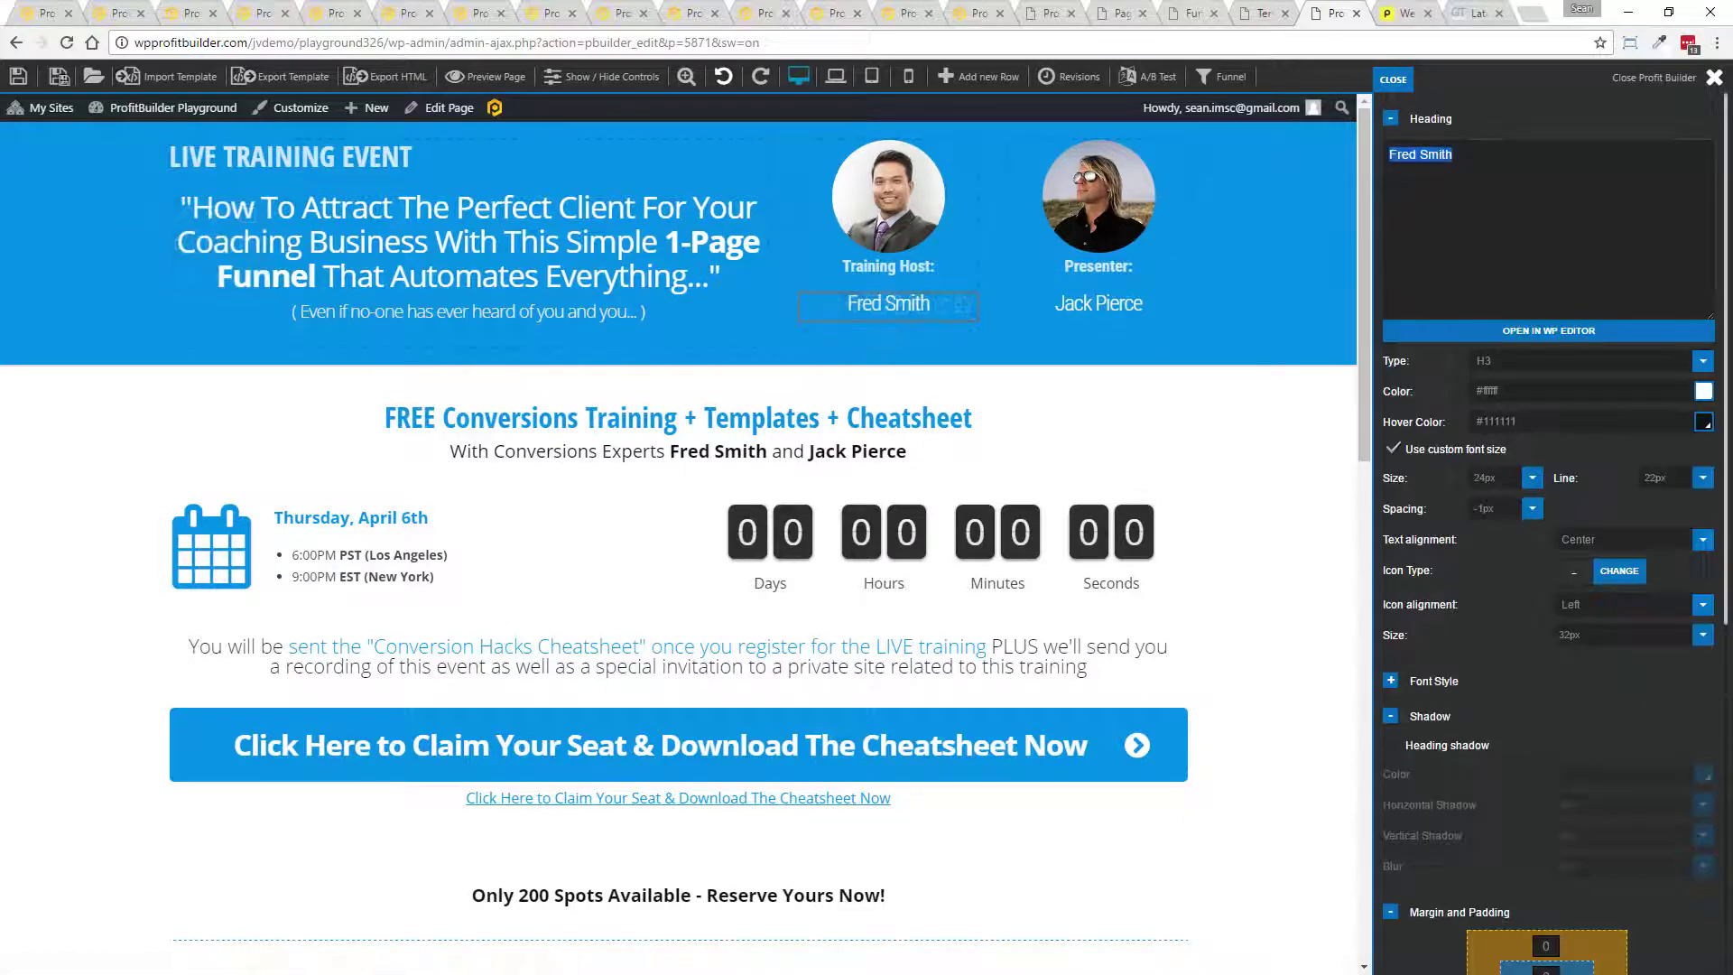
type("Sean Donahoe")
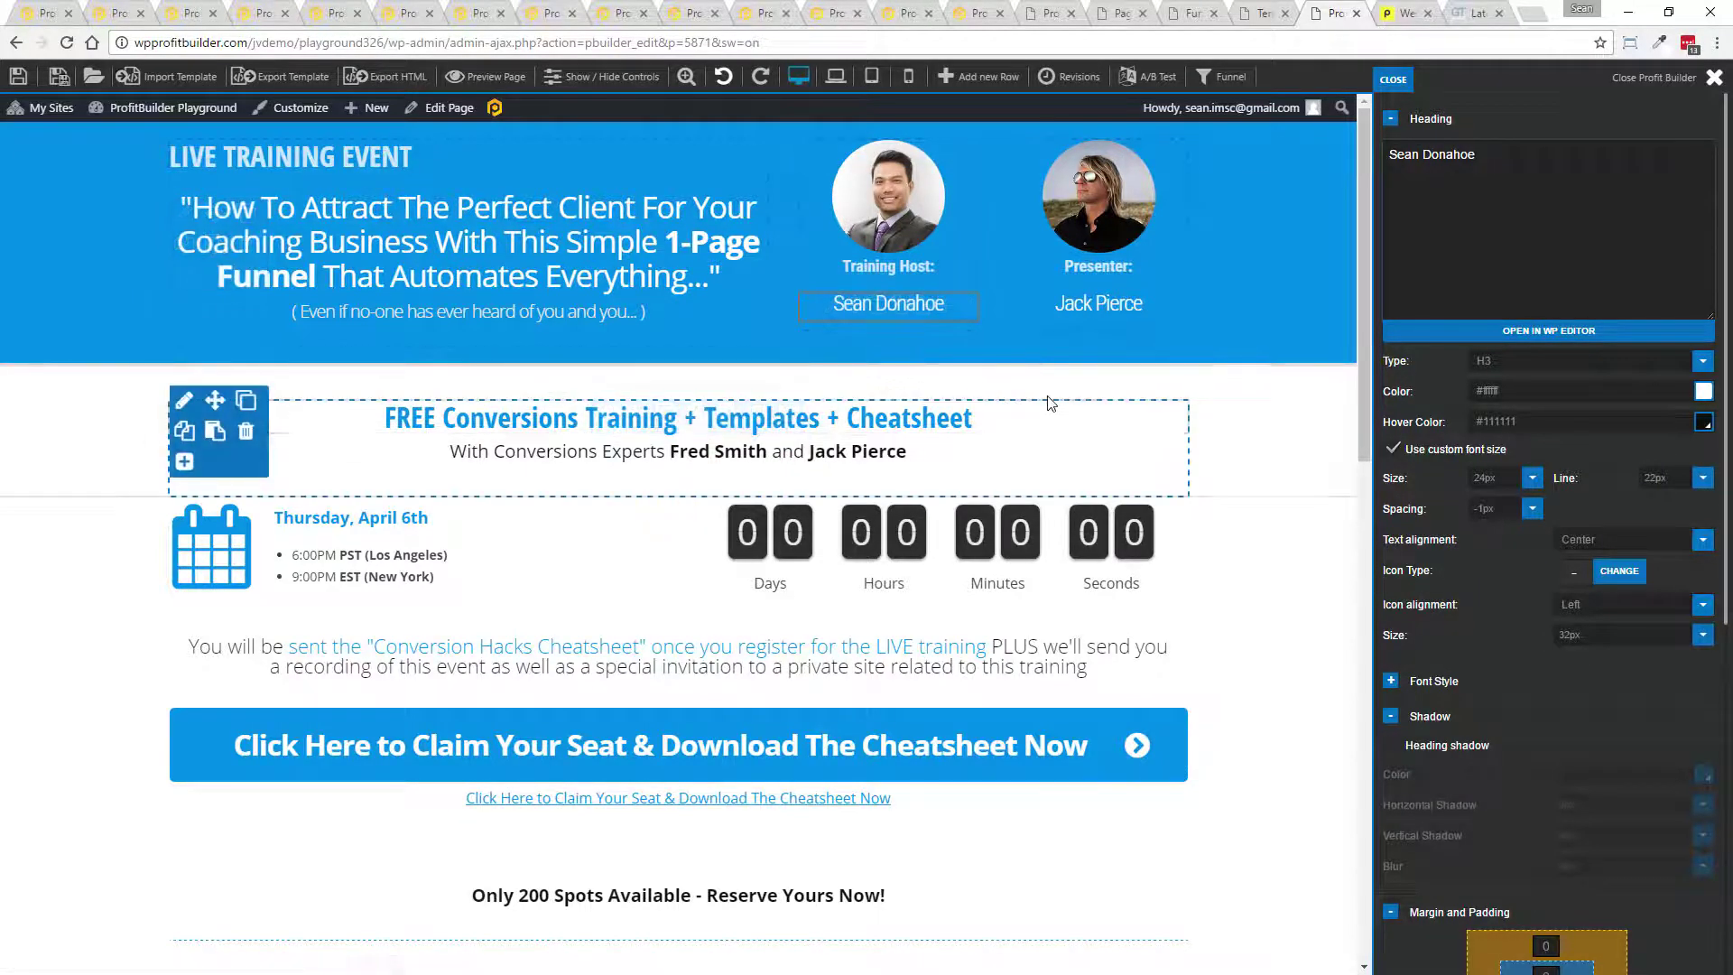
- Inspect how the training host's photo can be replaced by opening its file upload, and back out without choosing a file
left_click(833, 155)
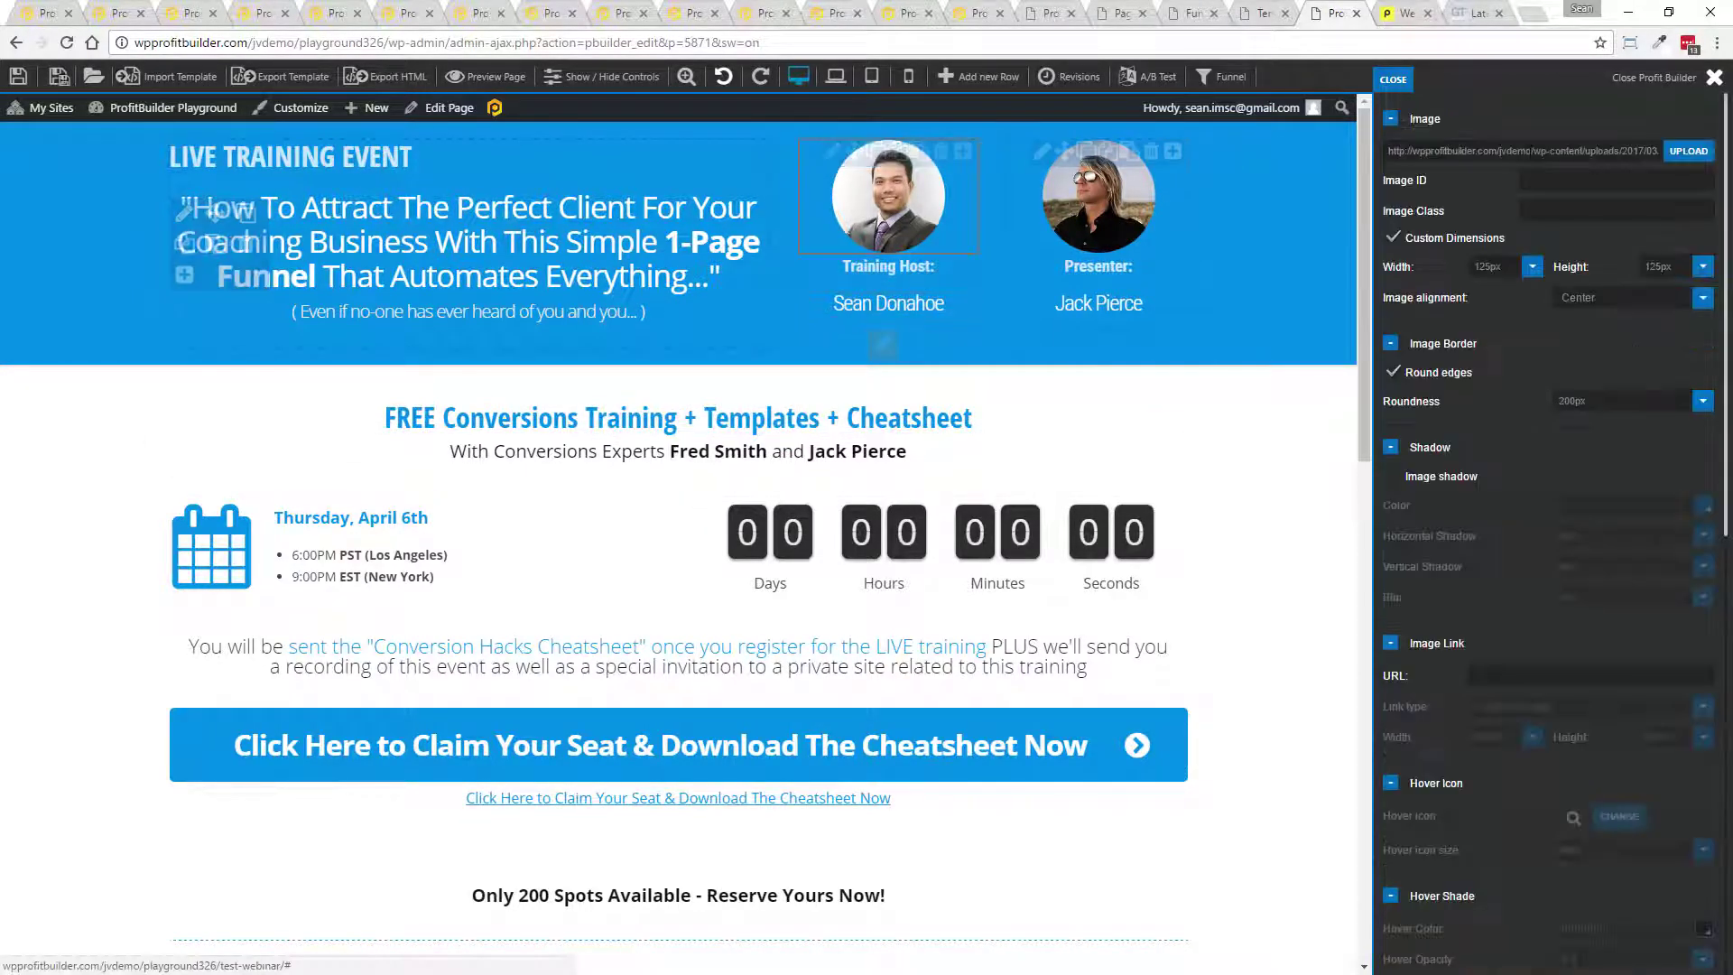
left_click(1695, 159)
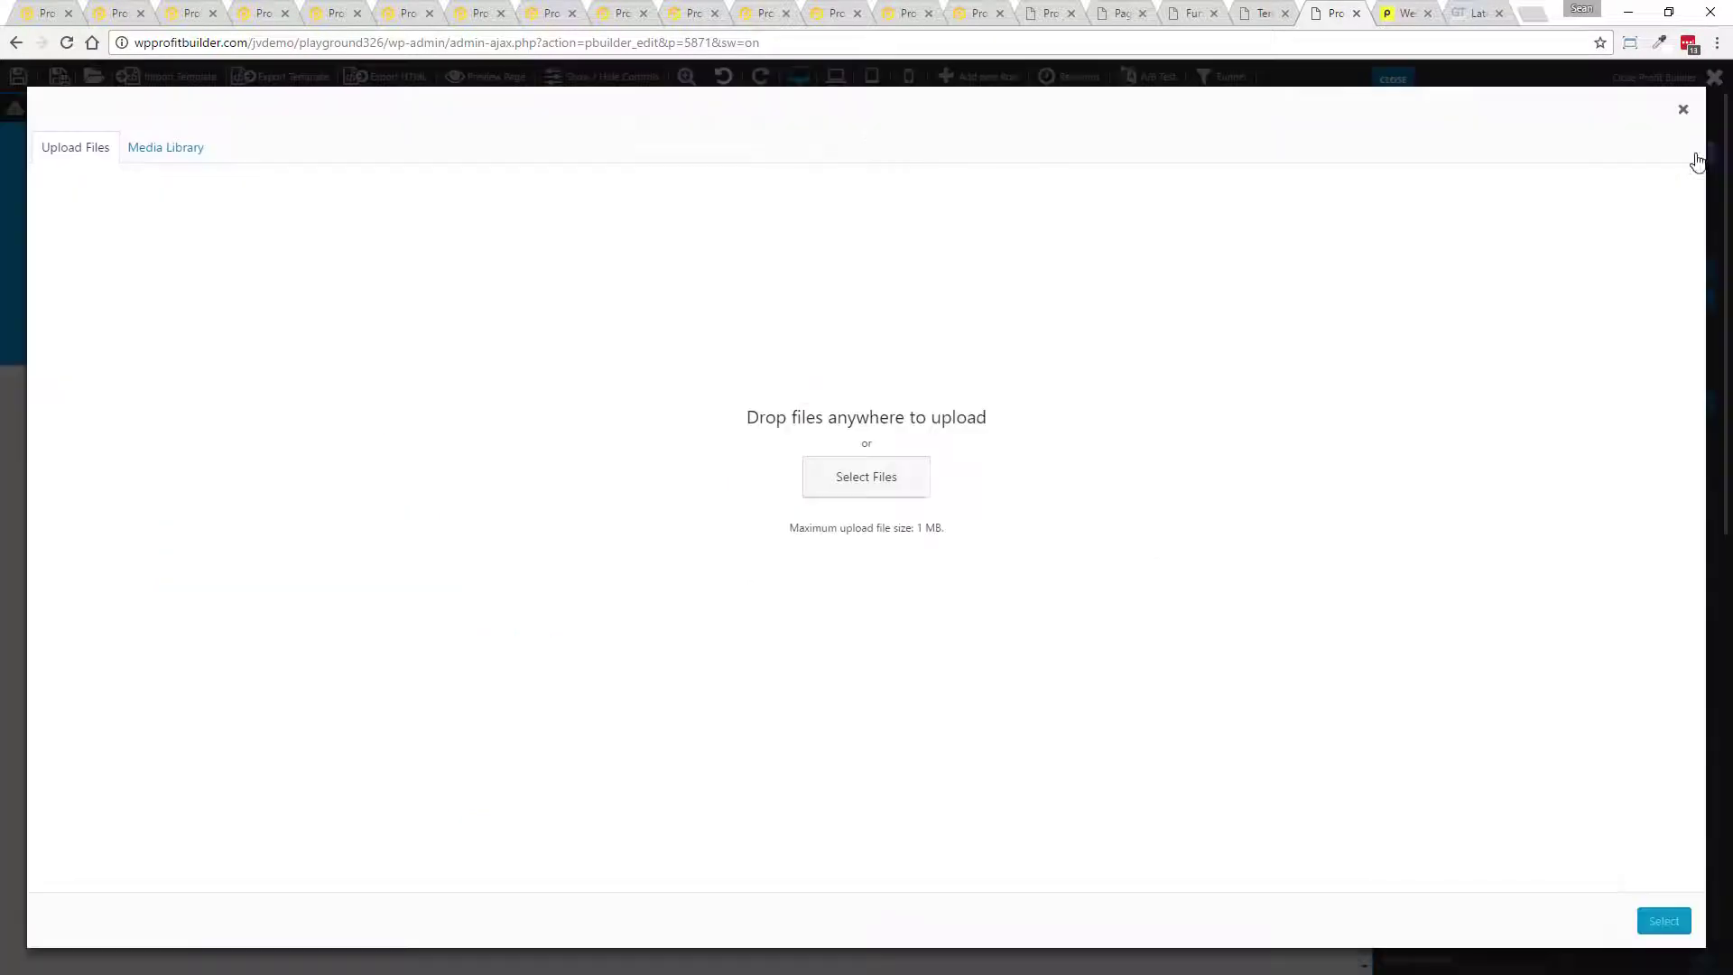
left_click(853, 485)
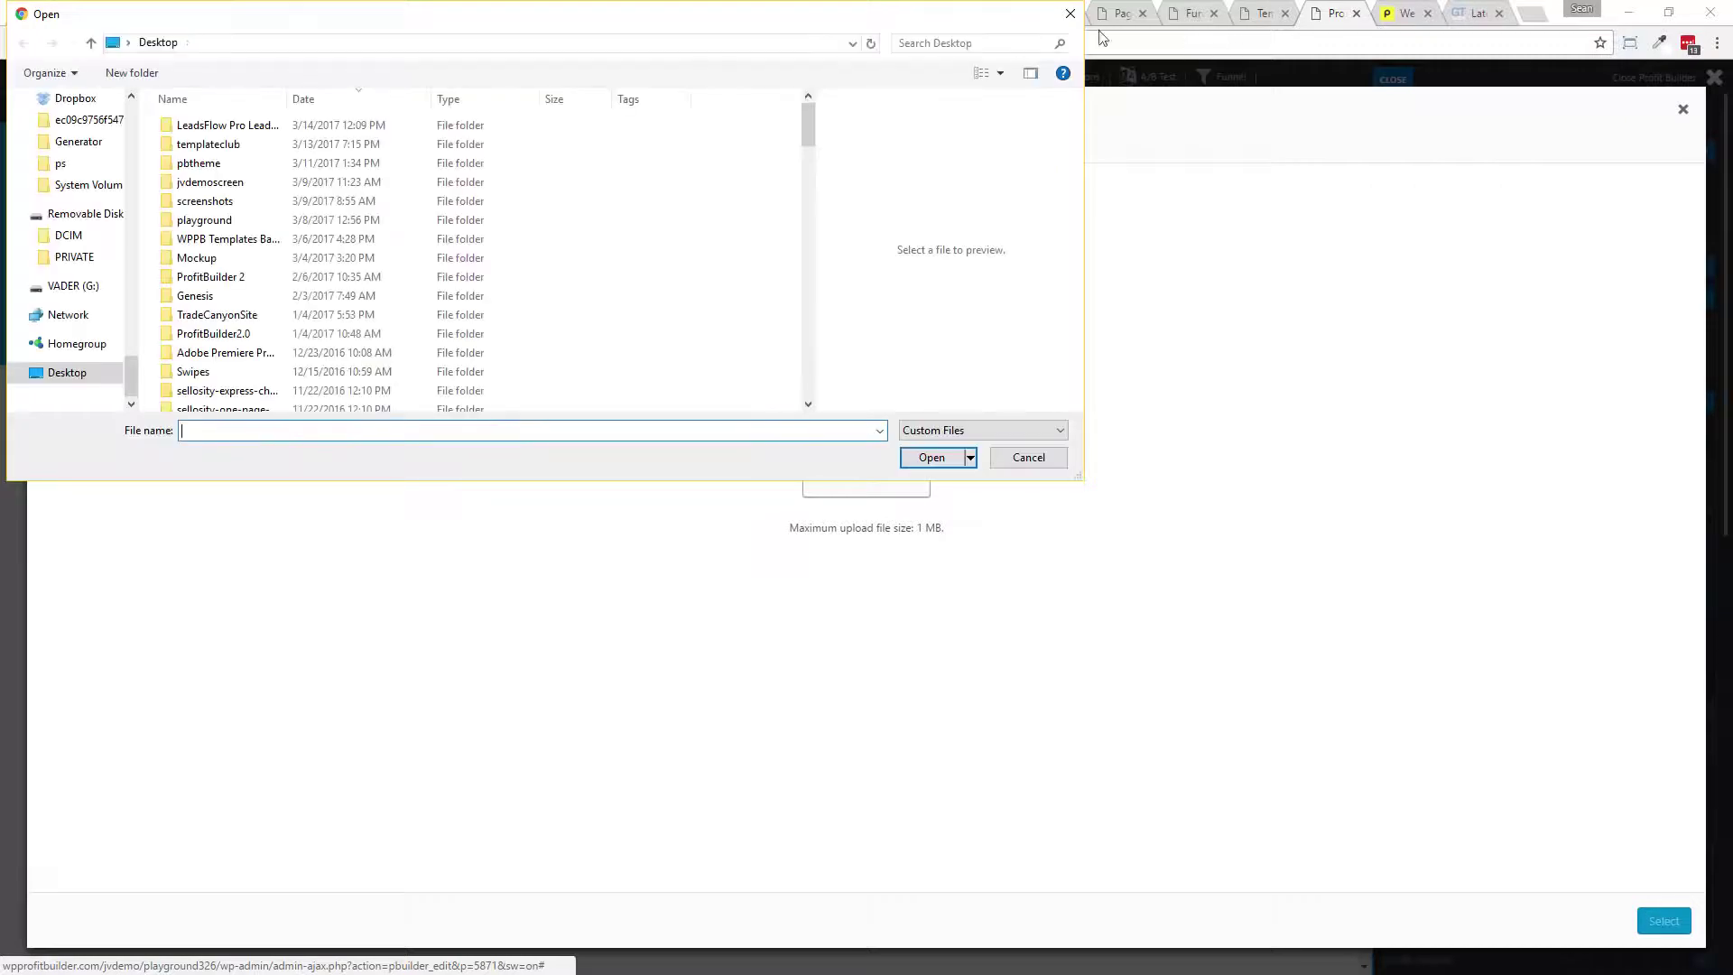
left_click(1070, 14)
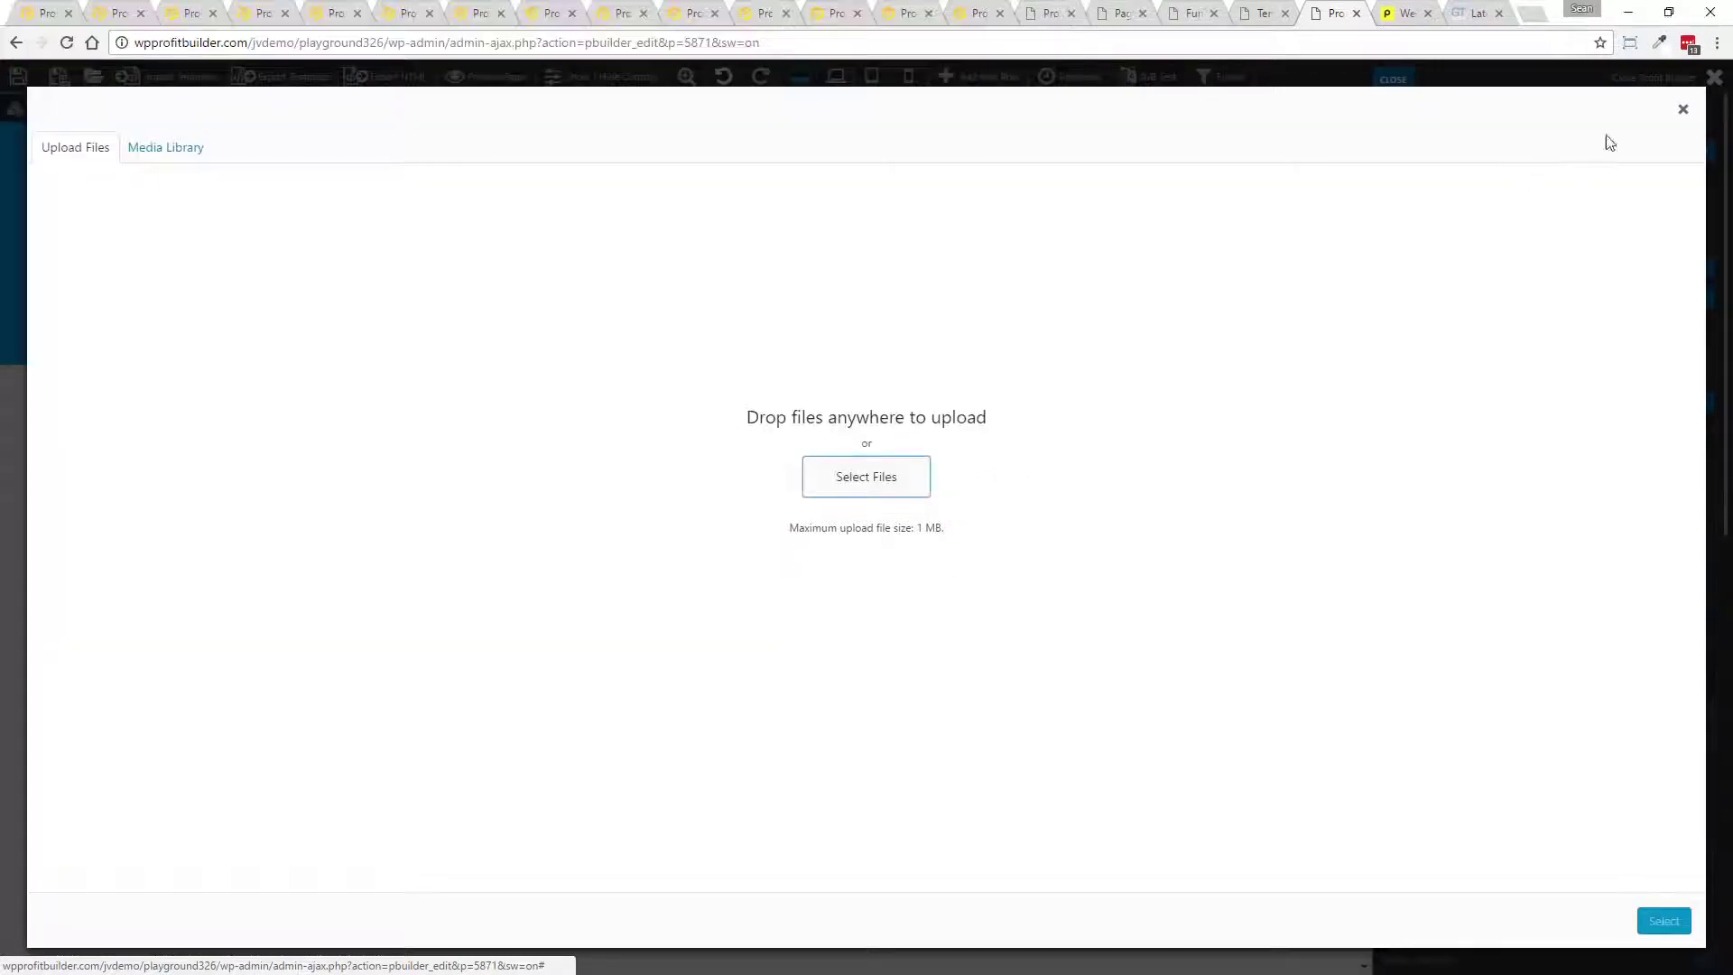
left_click(1682, 108)
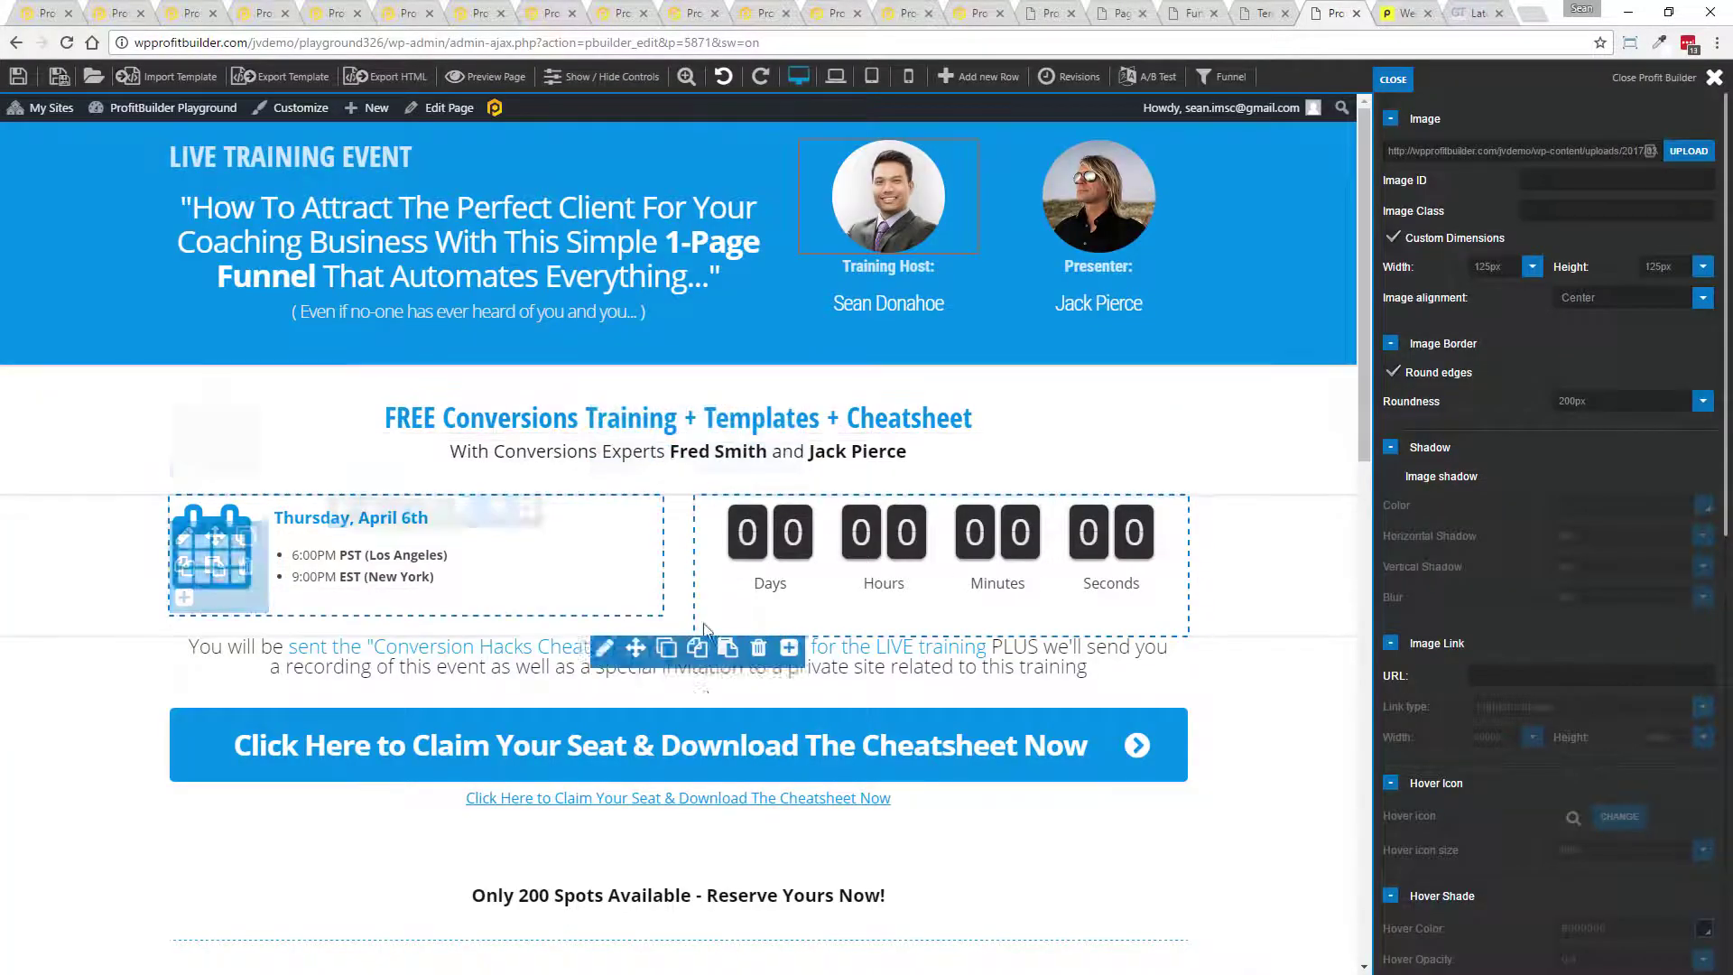
- Set the form code type of the "Click Here to Claim Your Seat" button to GotoWebinar
left_click(601, 722)
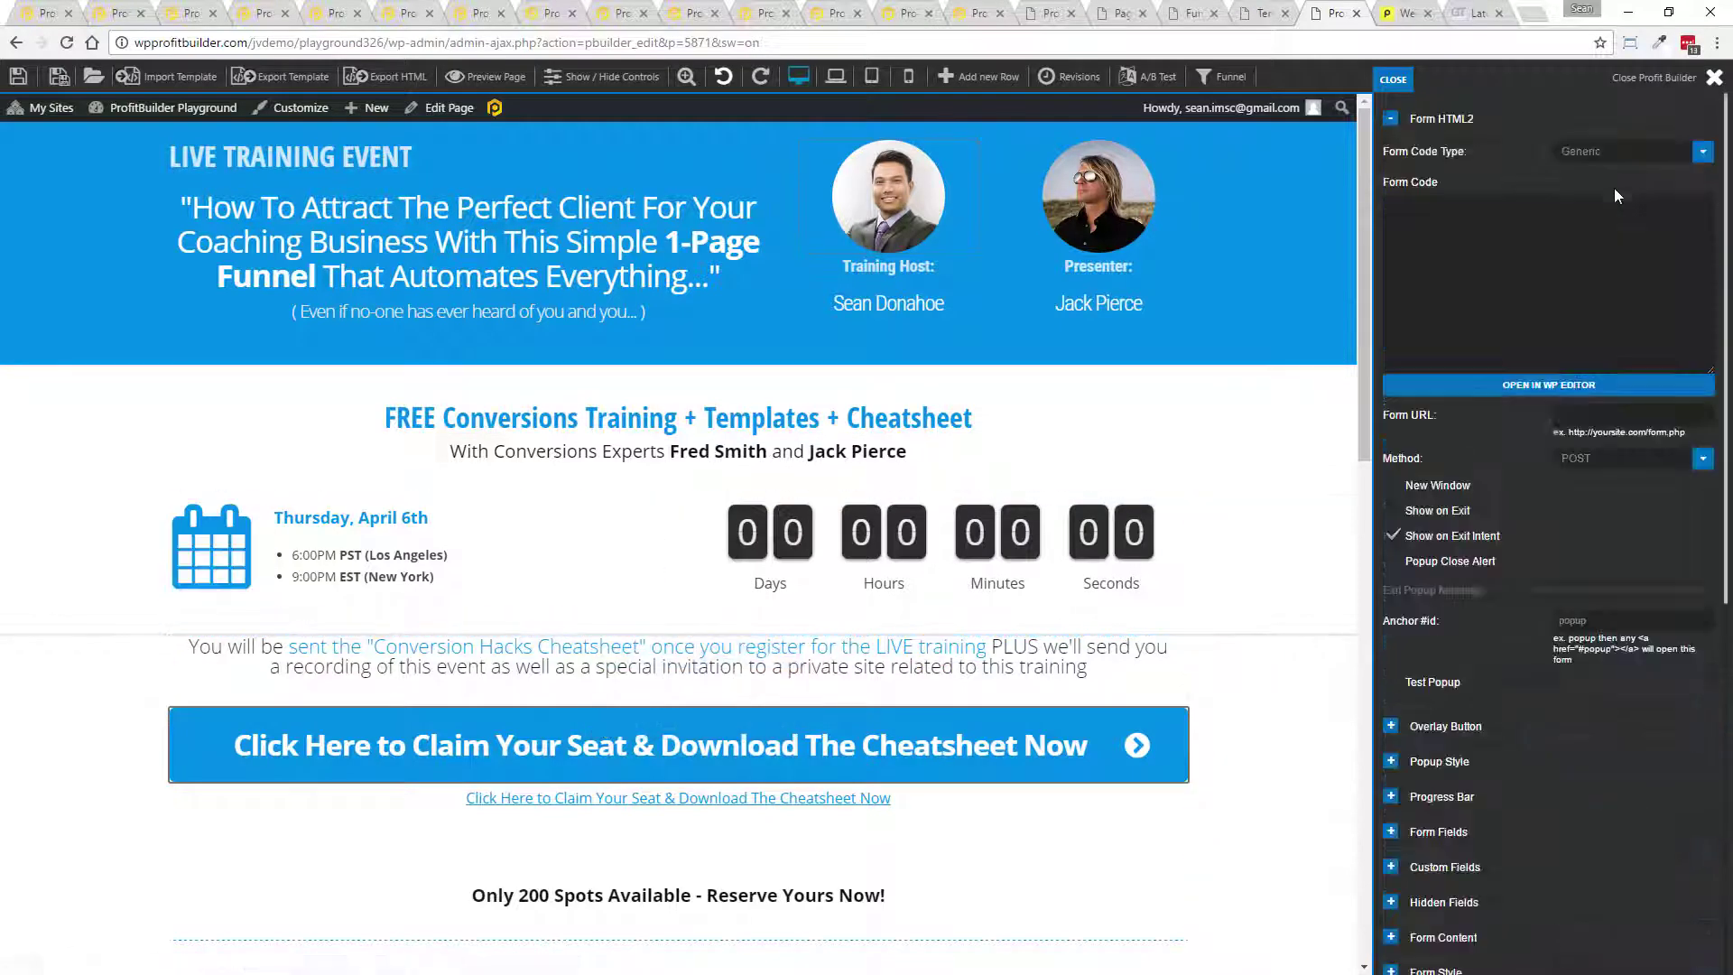
left_click(1611, 152)
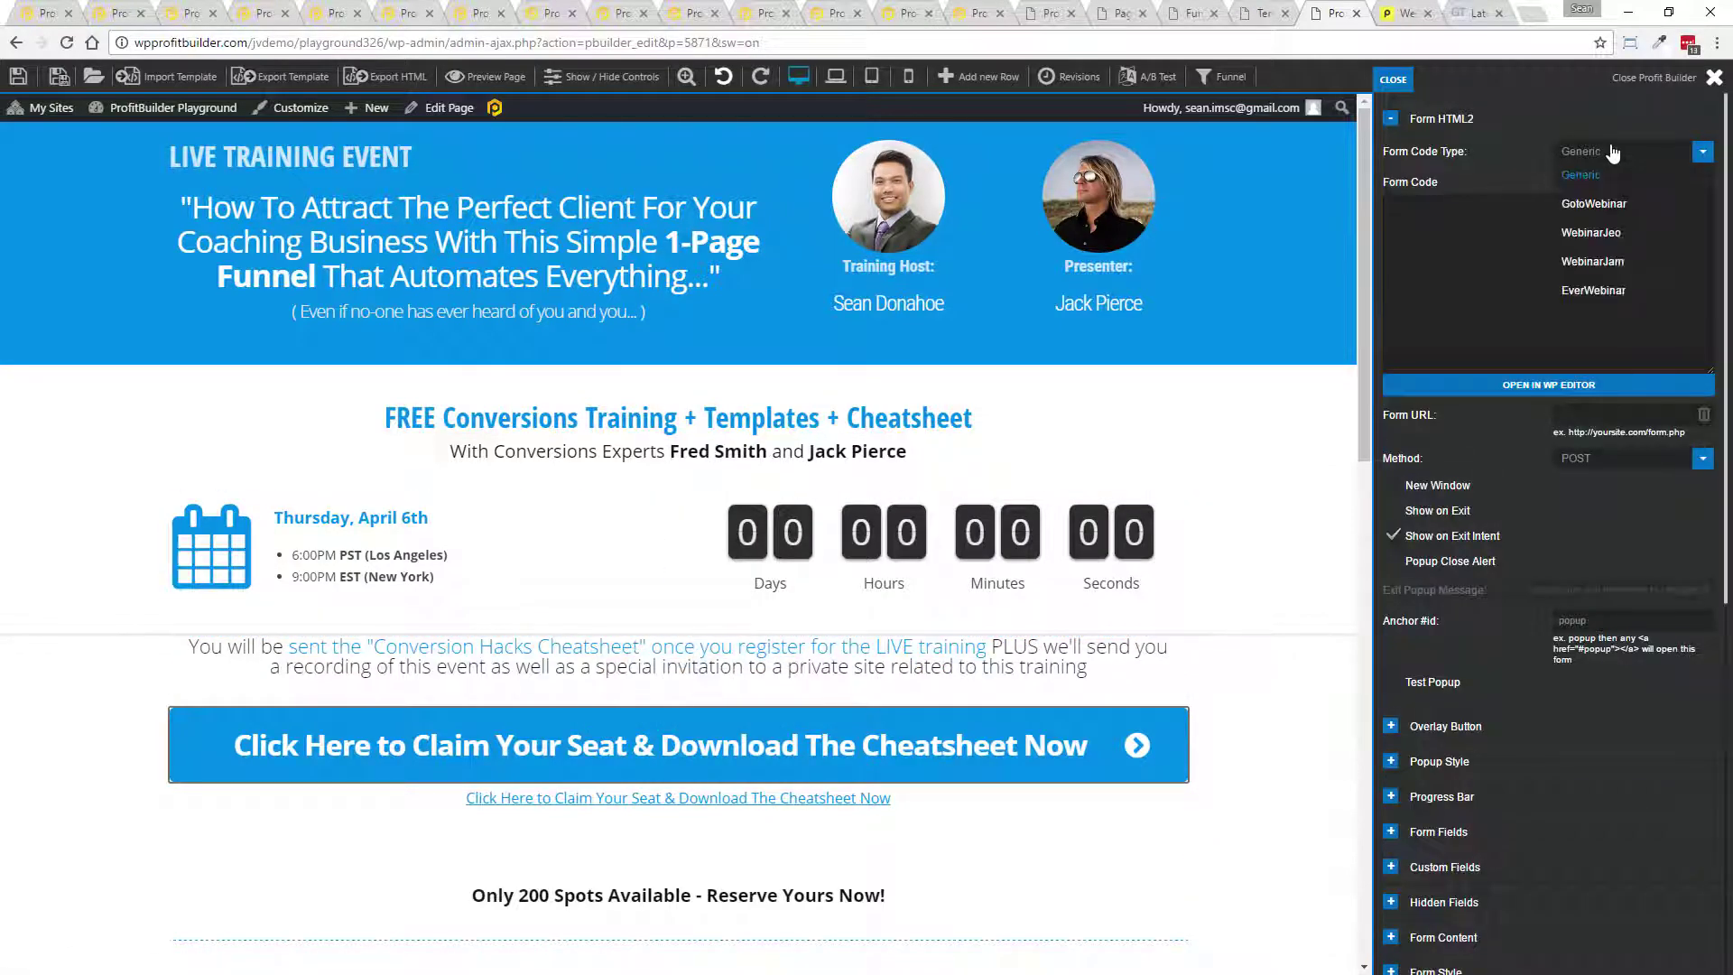
left_click(1593, 210)
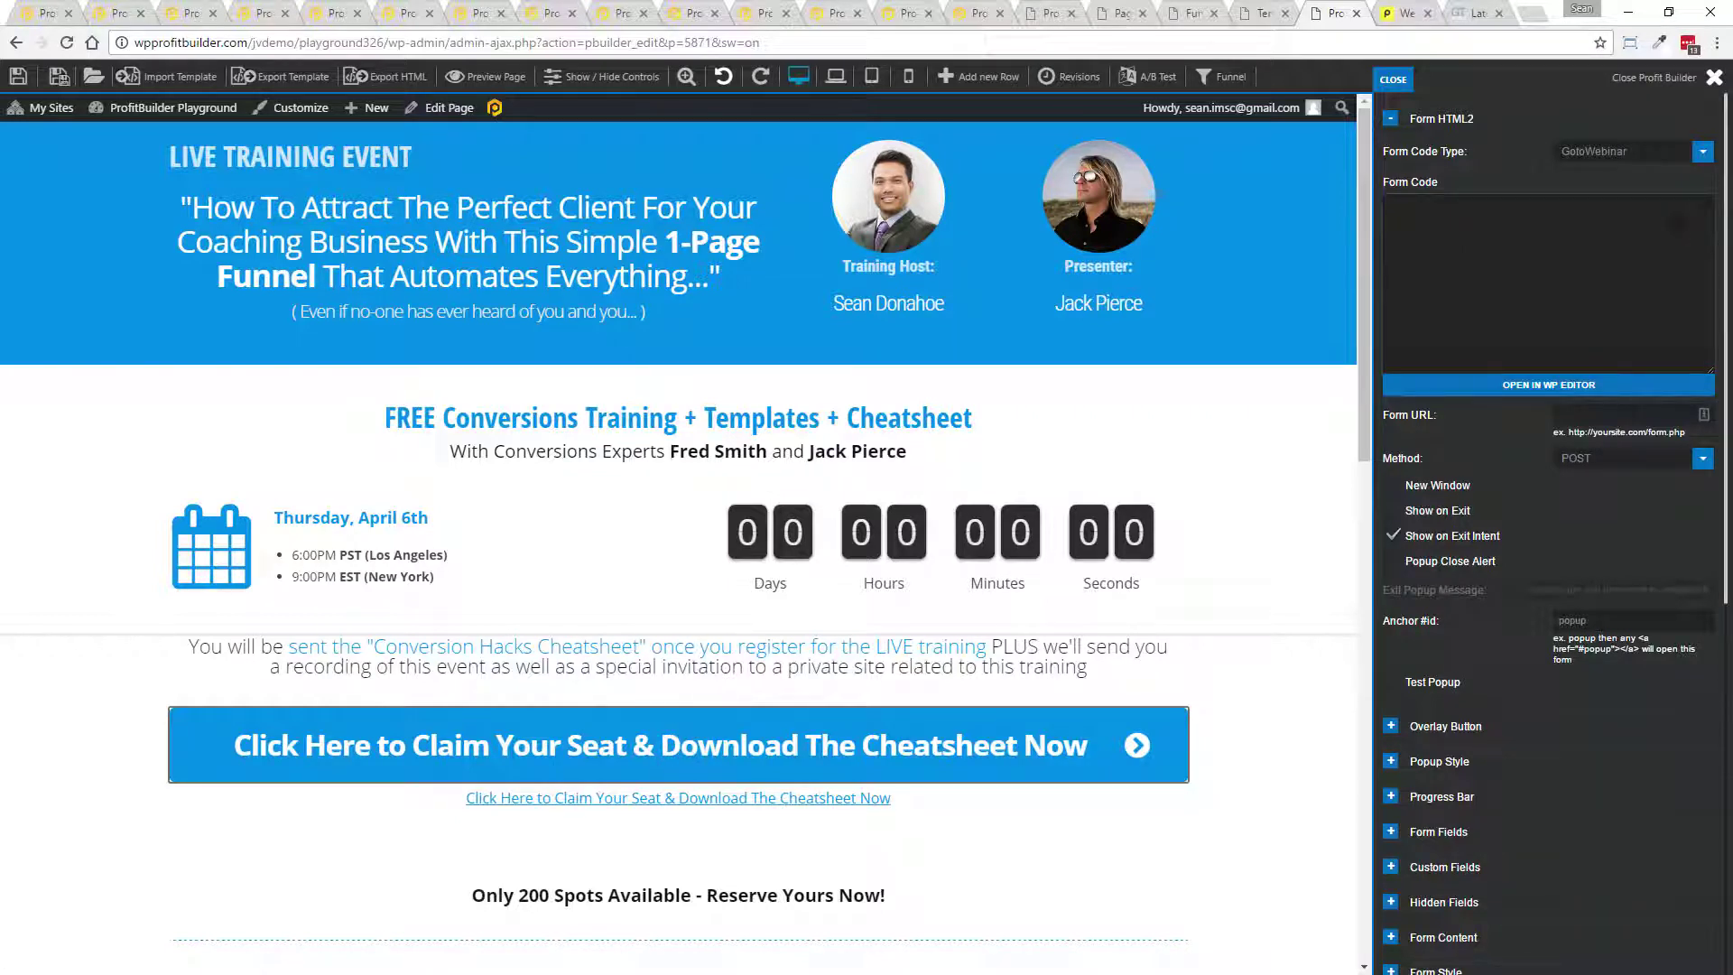
left_click(1605, 144)
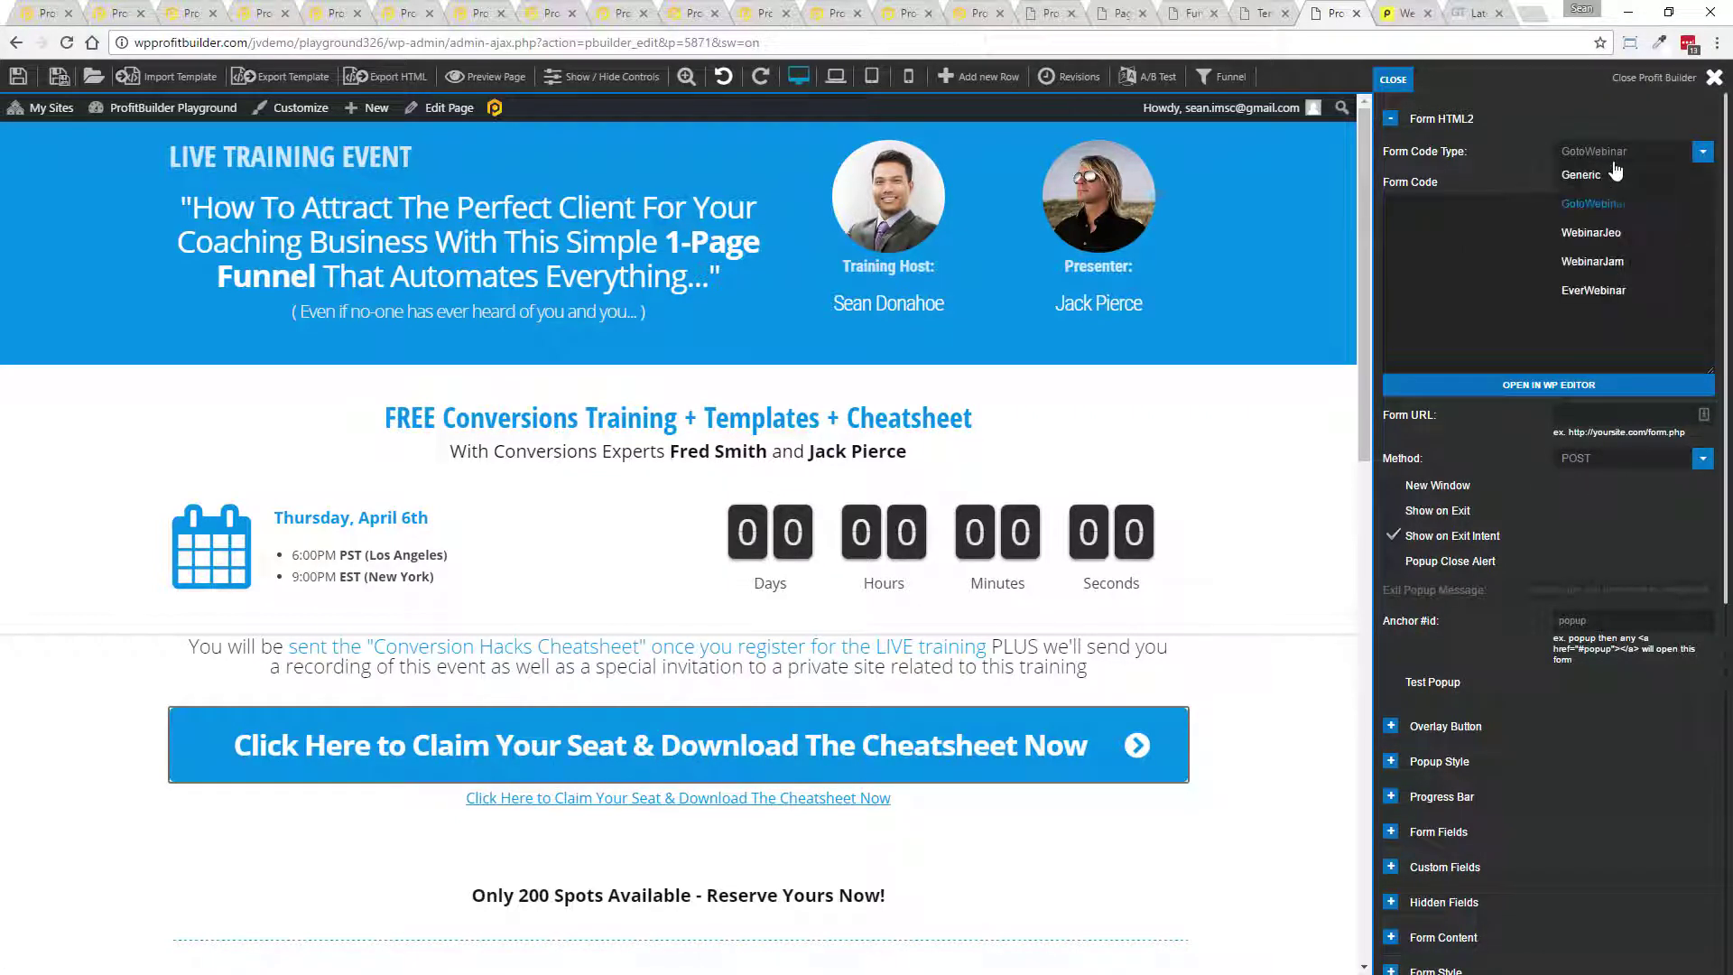
left_click(1552, 111)
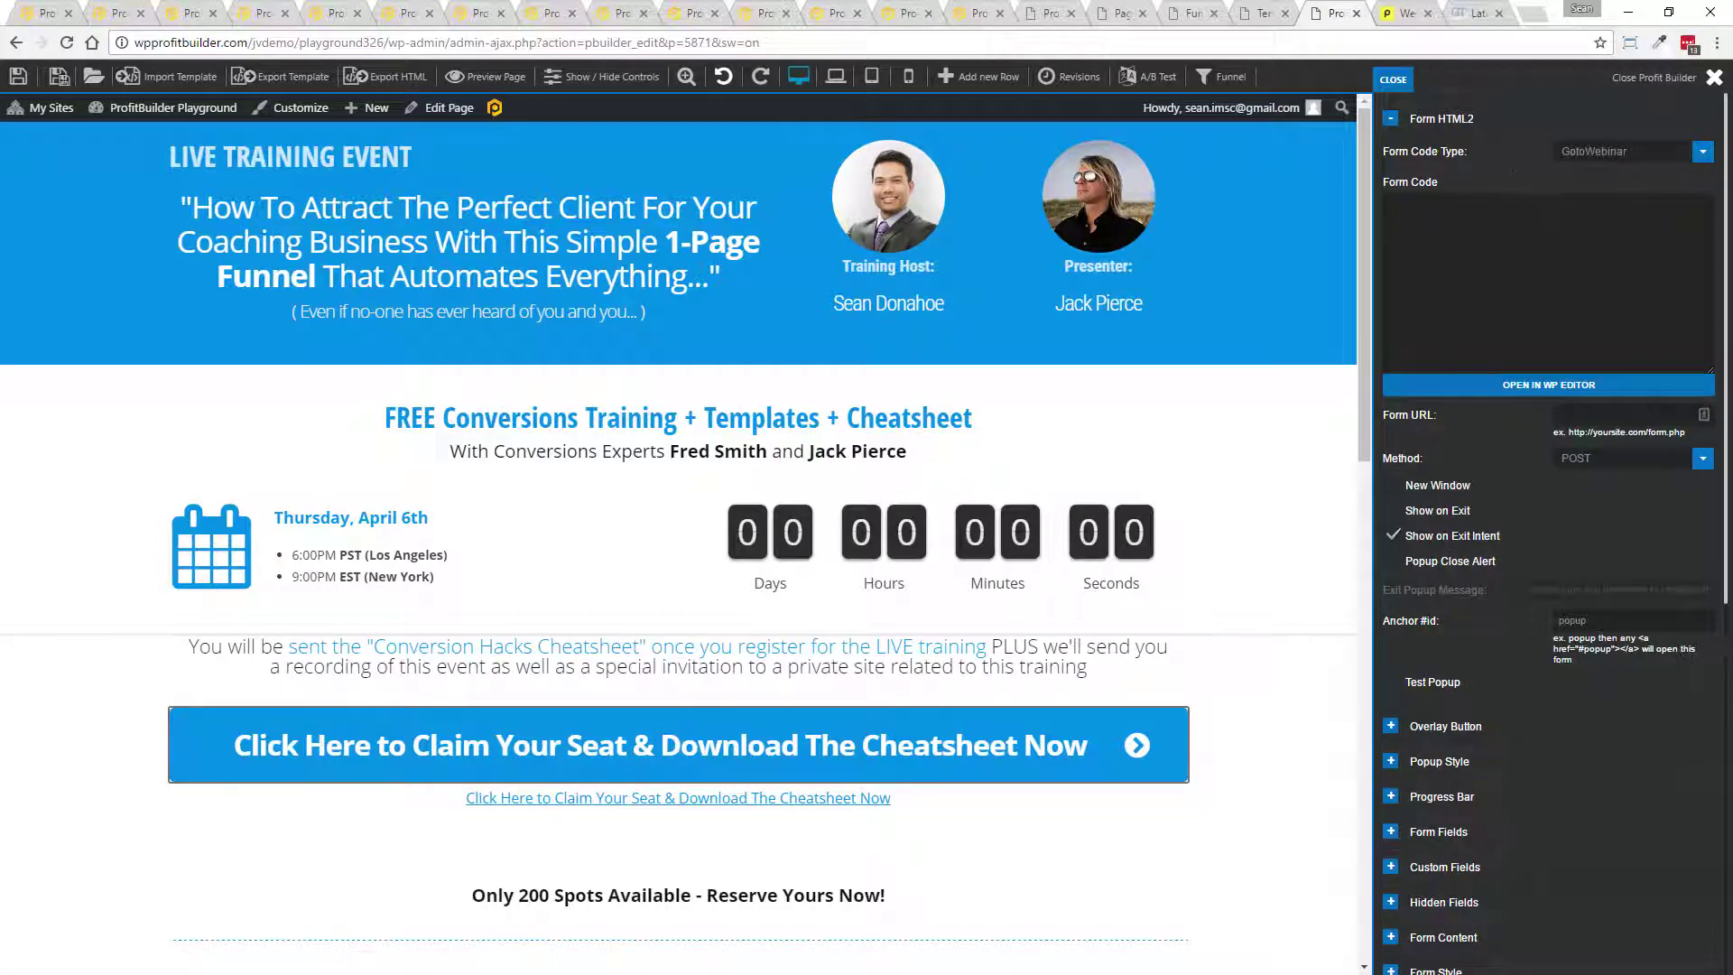
- View the header's main headline in the WP editor, leave it unchanged, and close the heading settings
scroll(1214, 709, "down", 9)
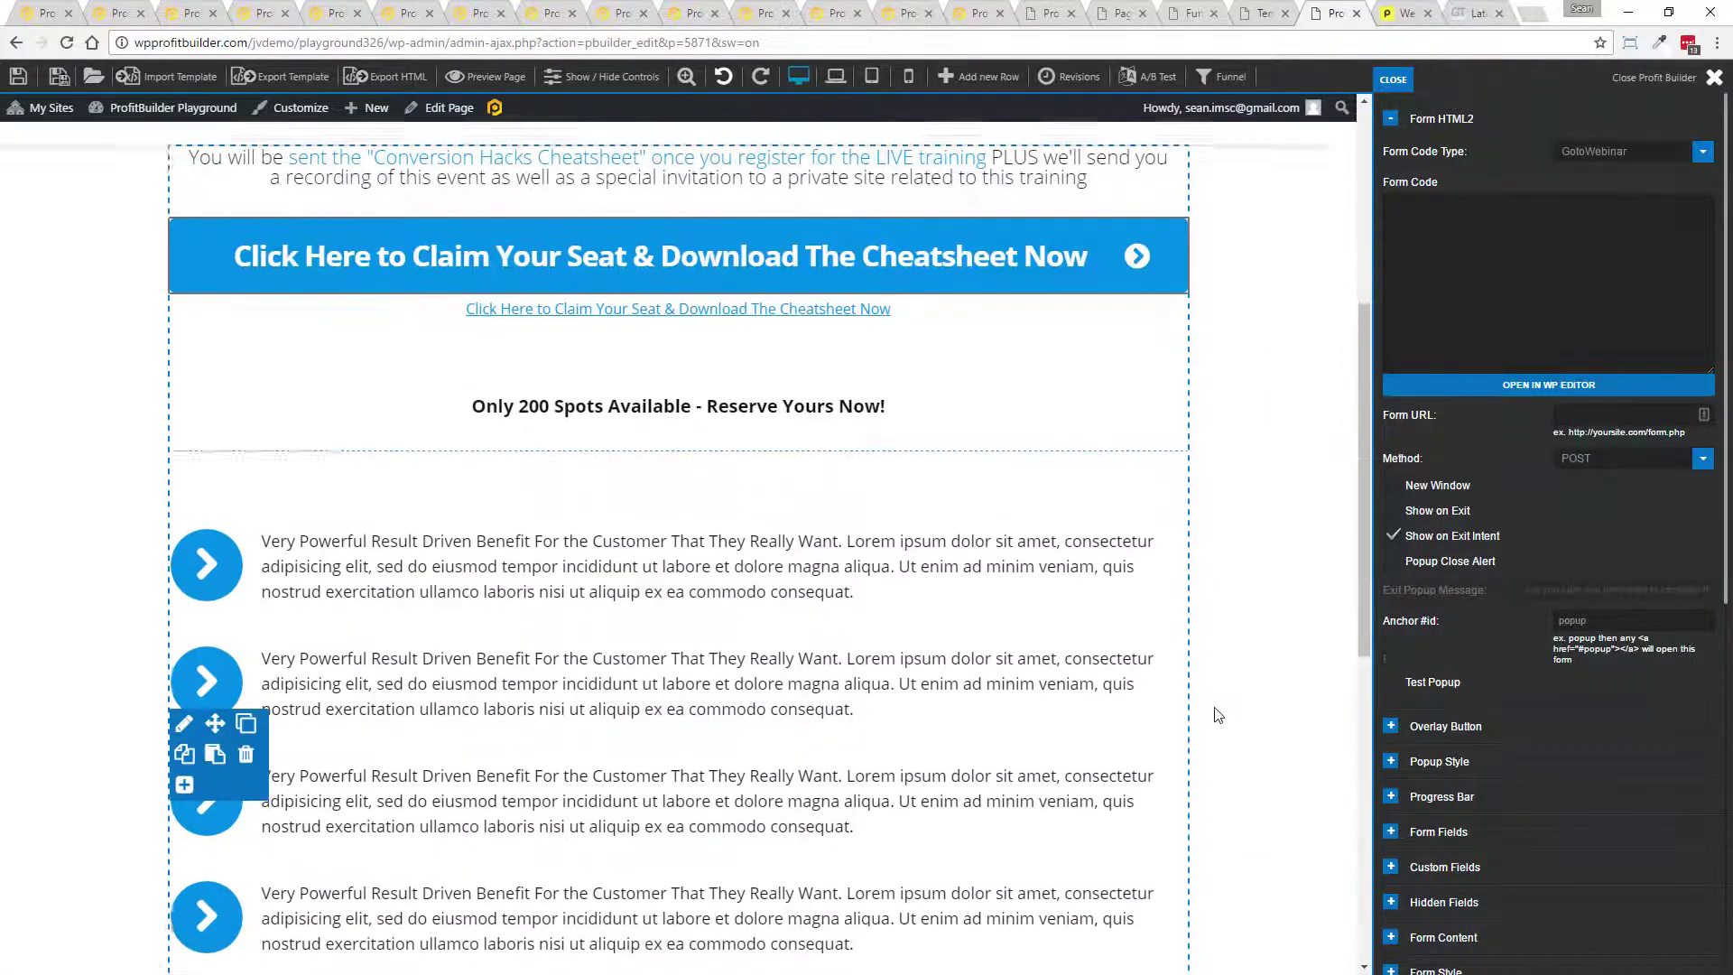
scroll(1213, 713, "down", 2)
scroll(813, 690, "up", 5)
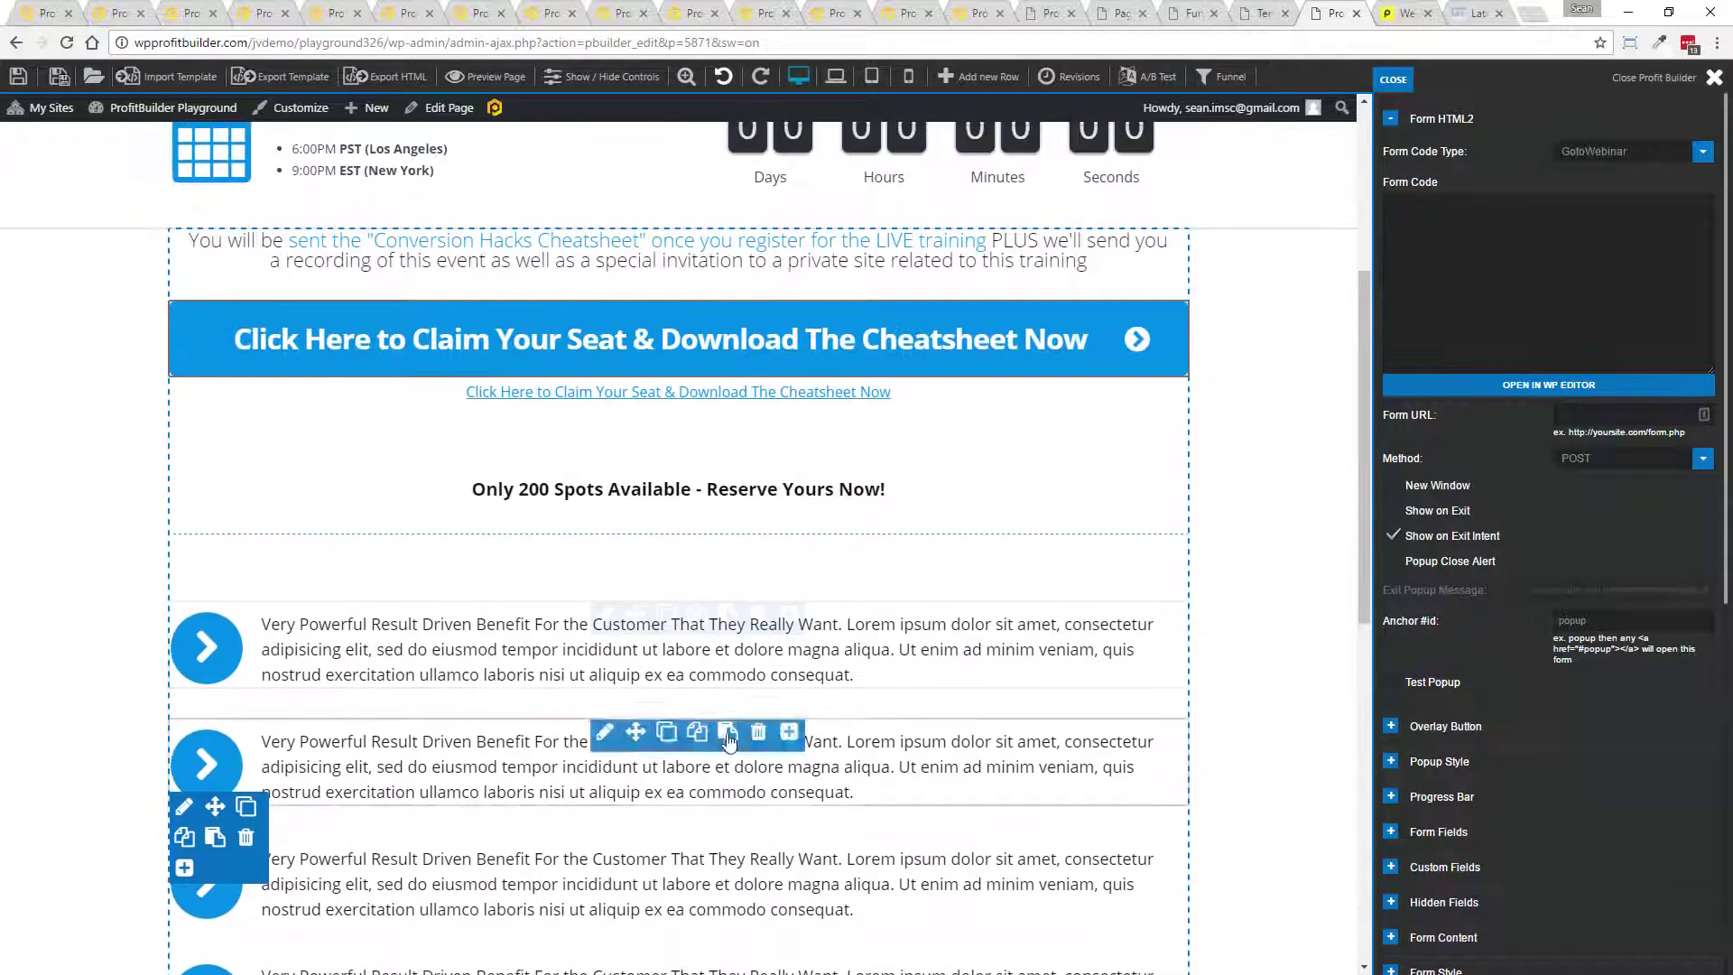
scroll(704, 479, "up", 5)
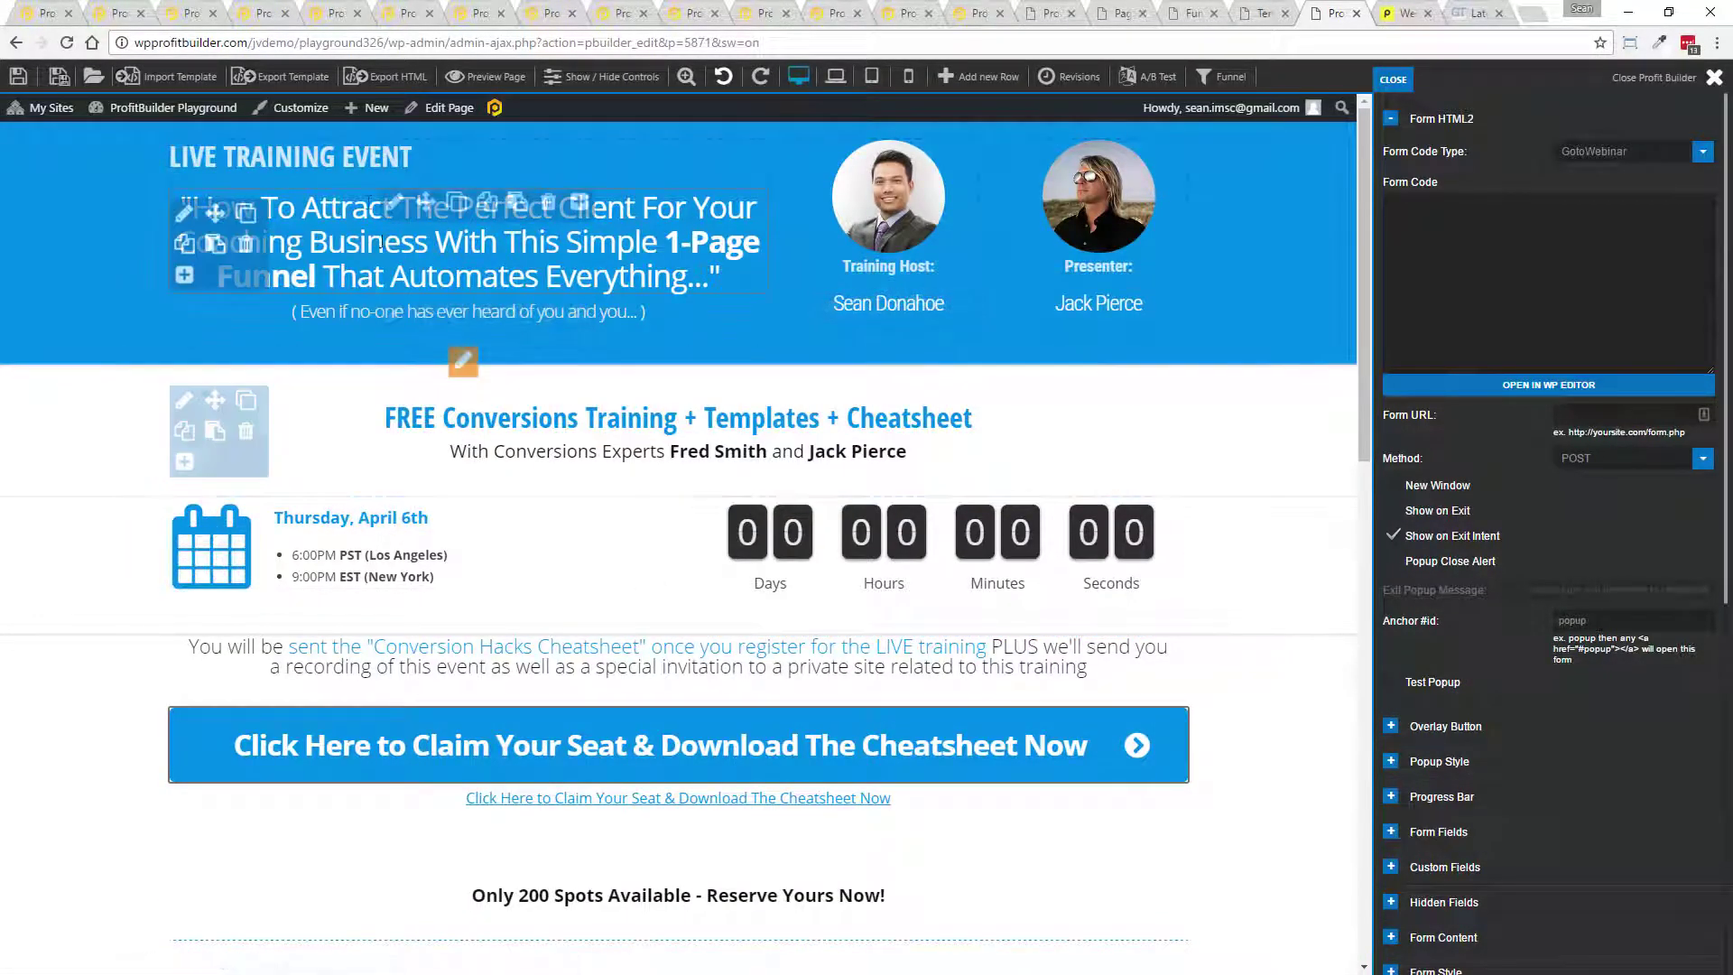
left_click(403, 203)
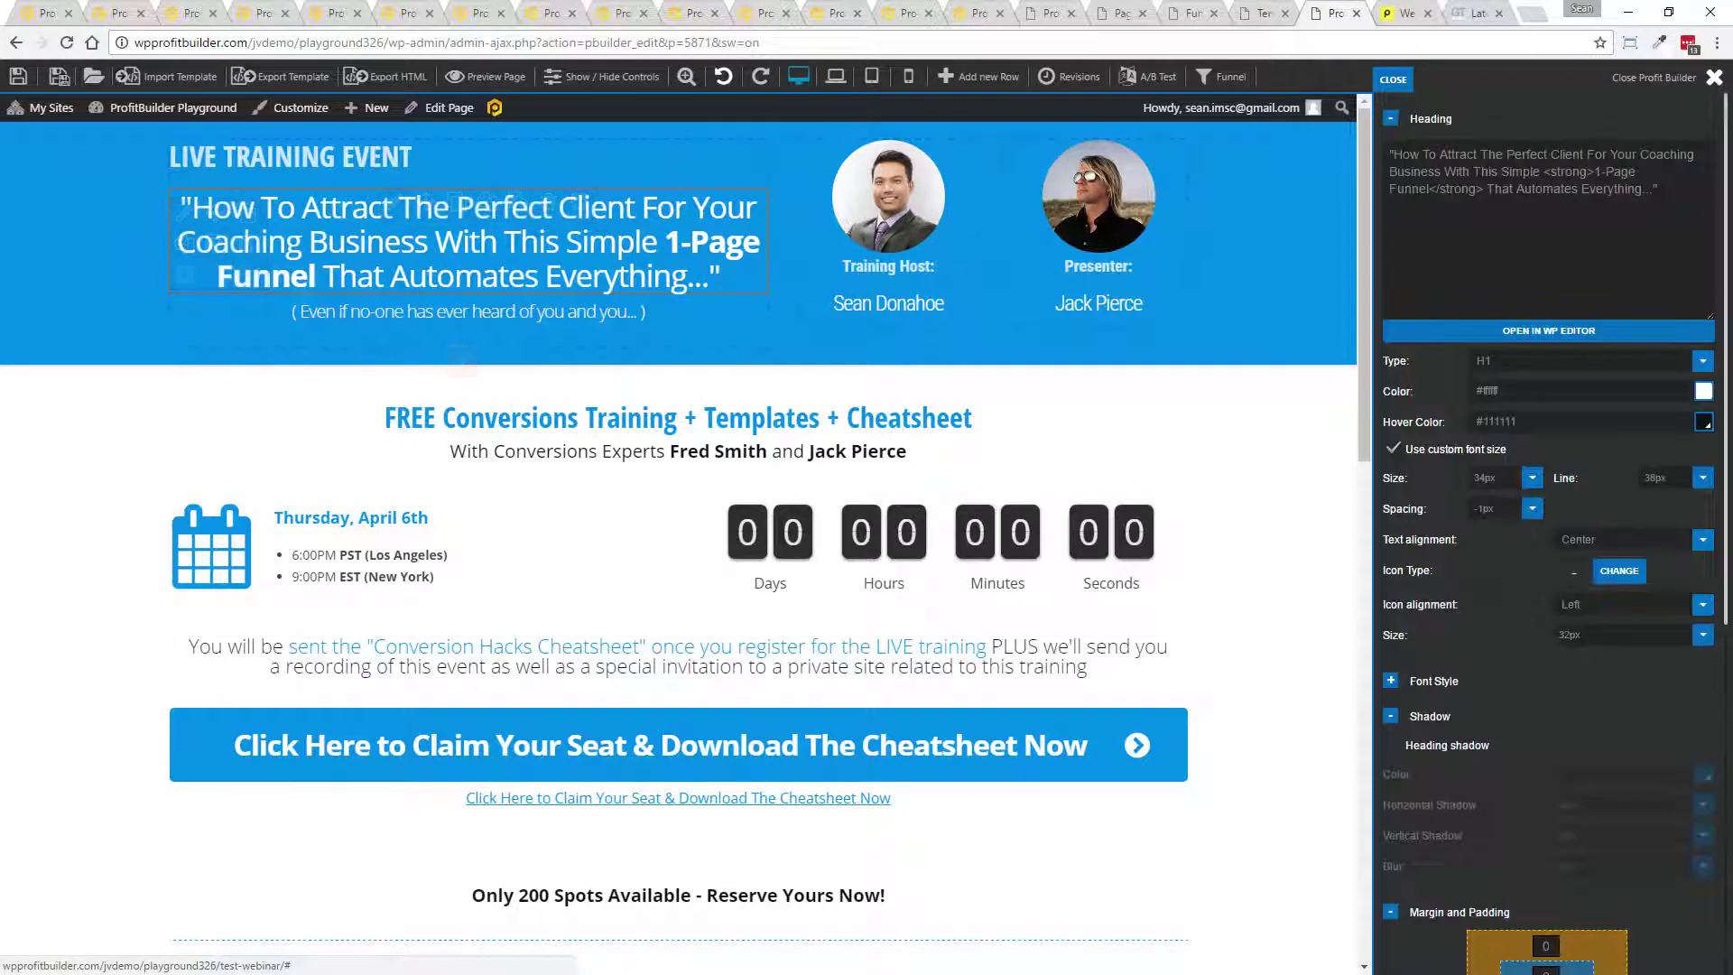
left_click(1688, 332)
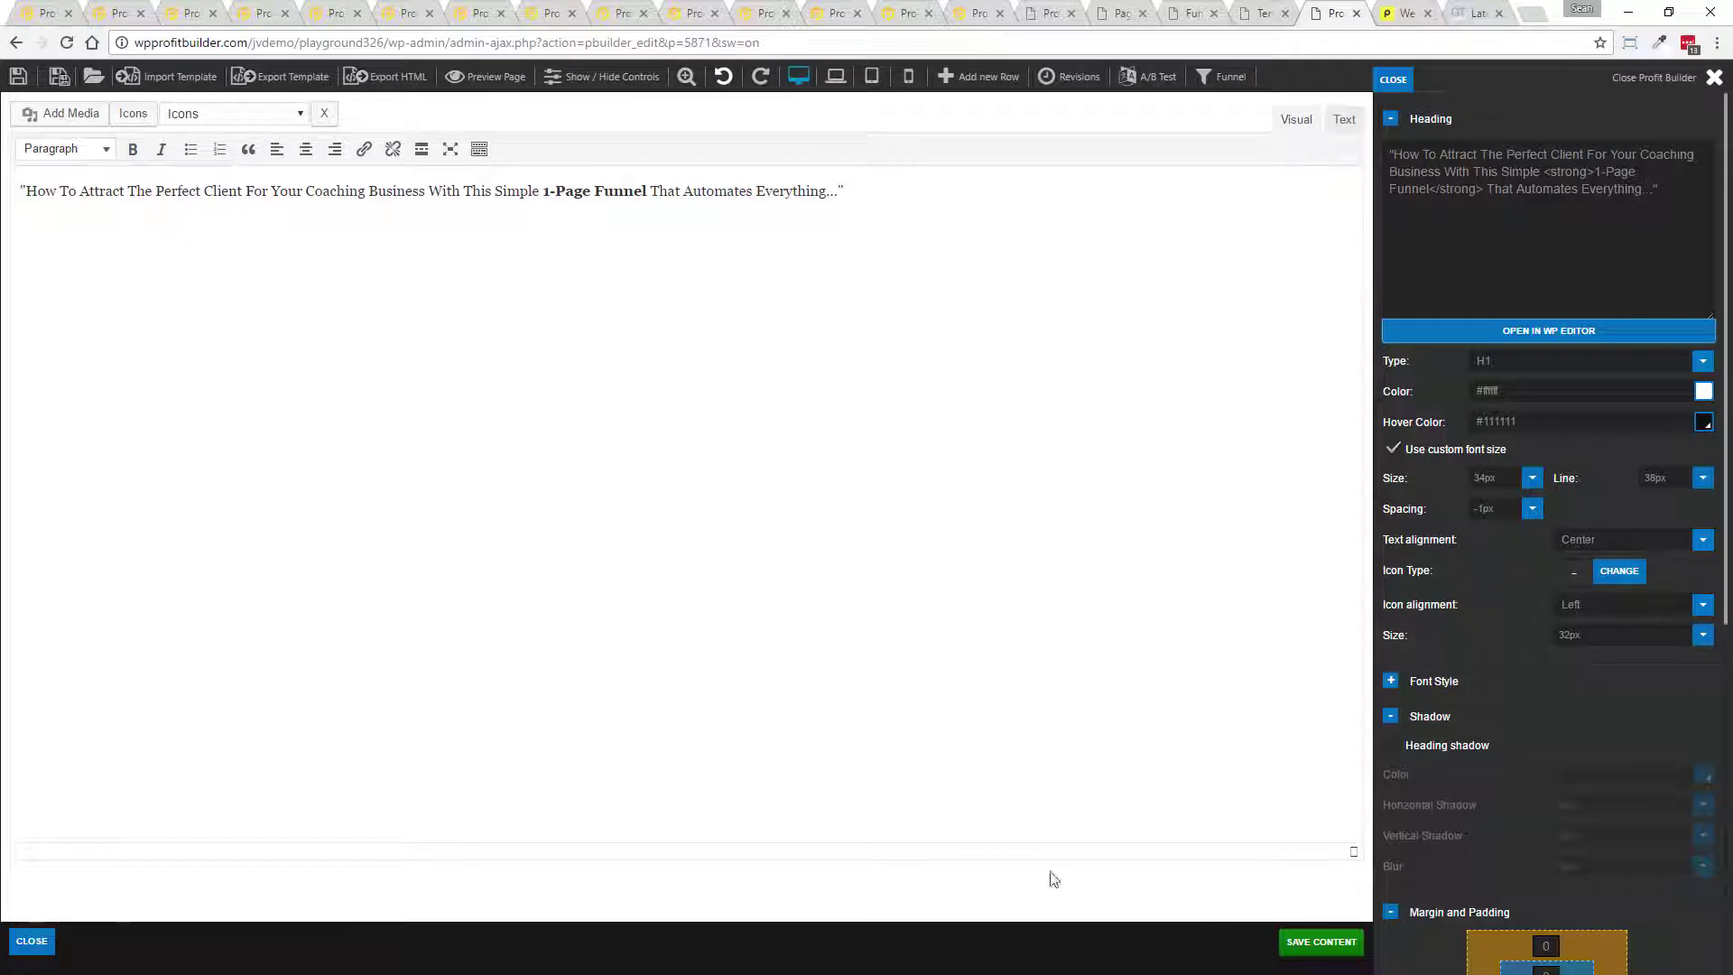
left_click(31, 947)
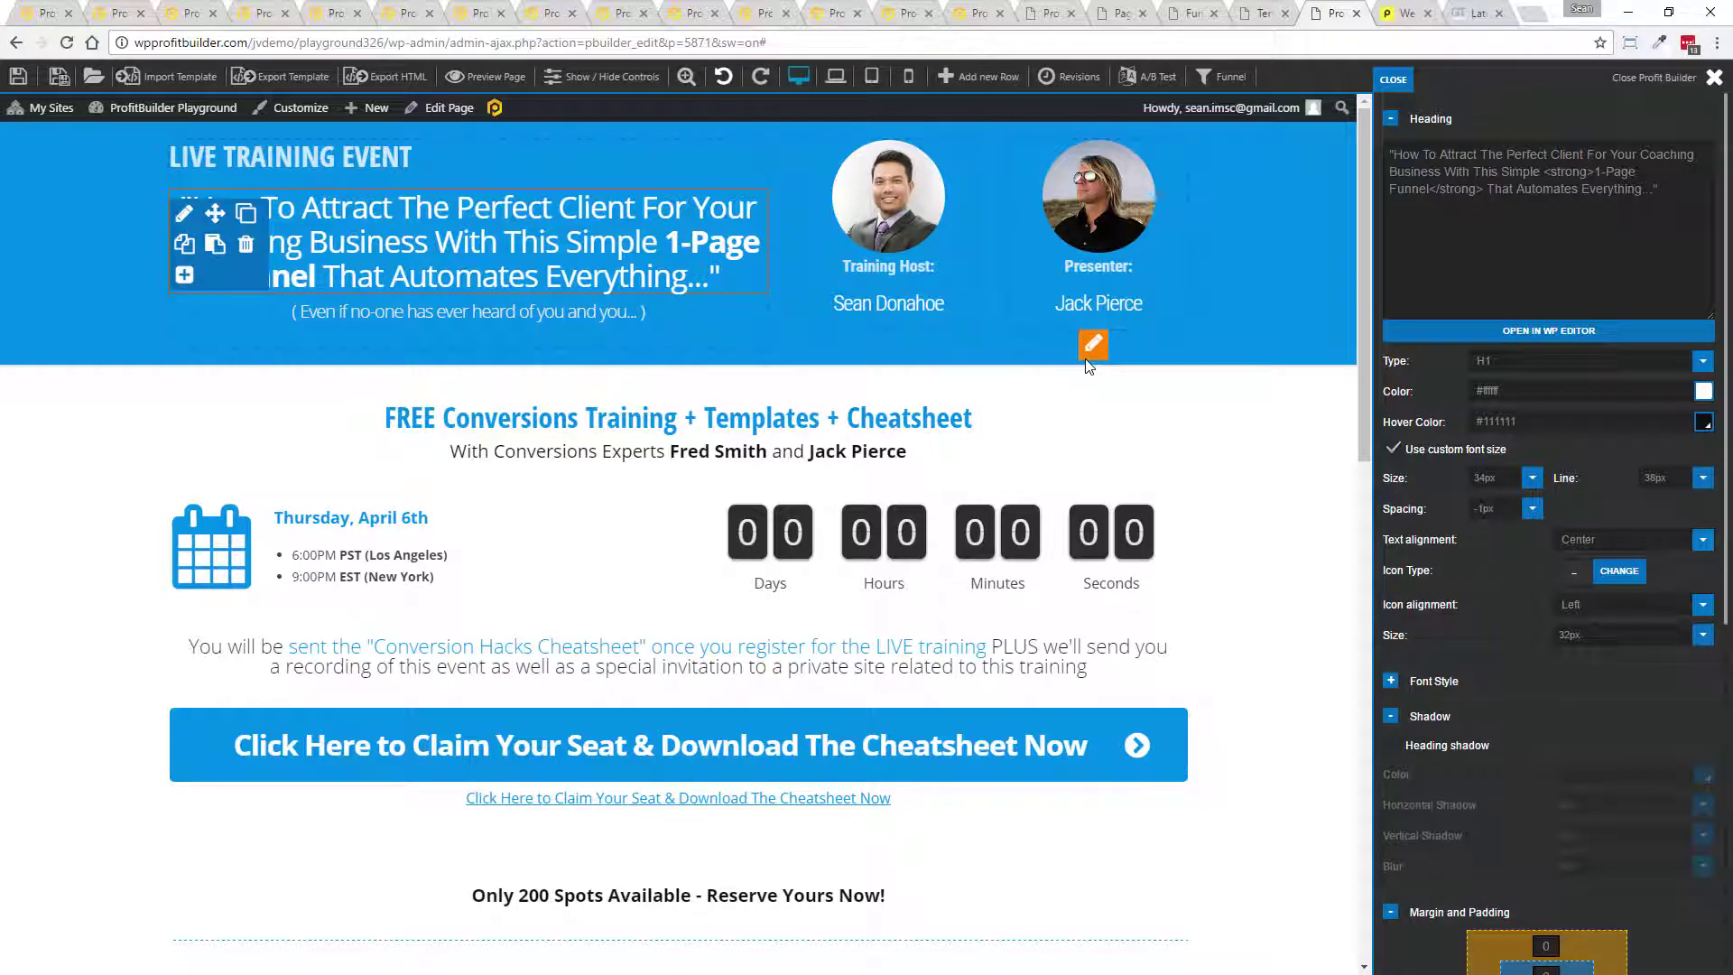
left_click(1395, 79)
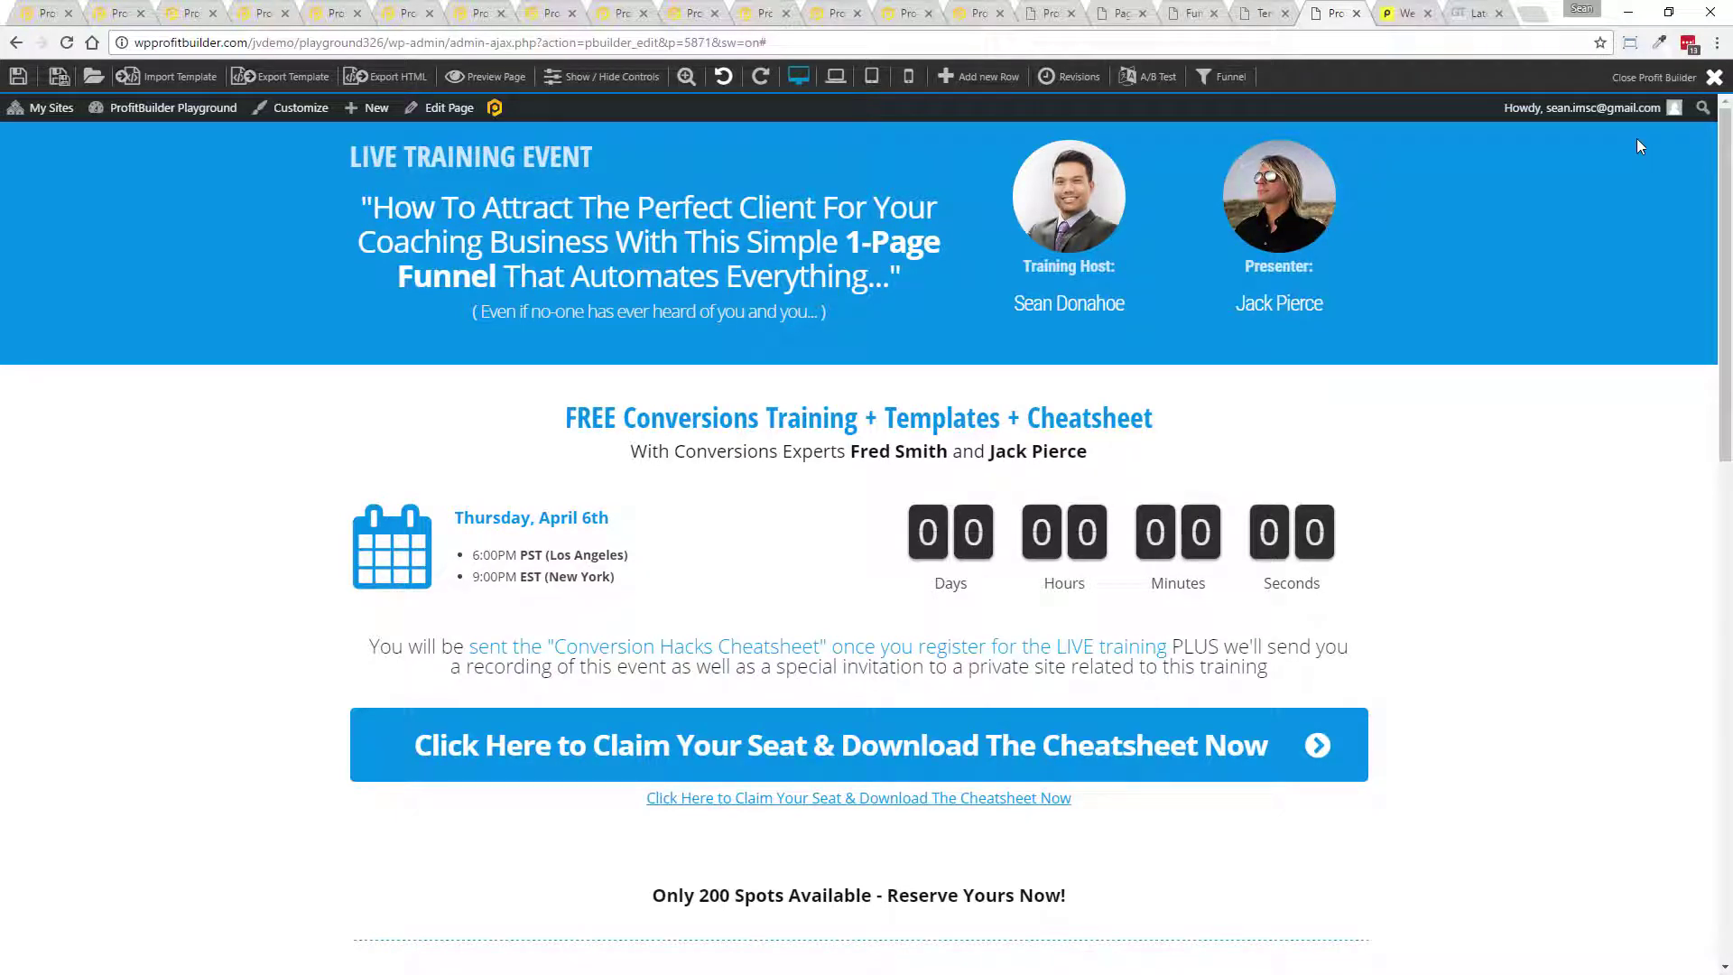
left_click(1399, 11)
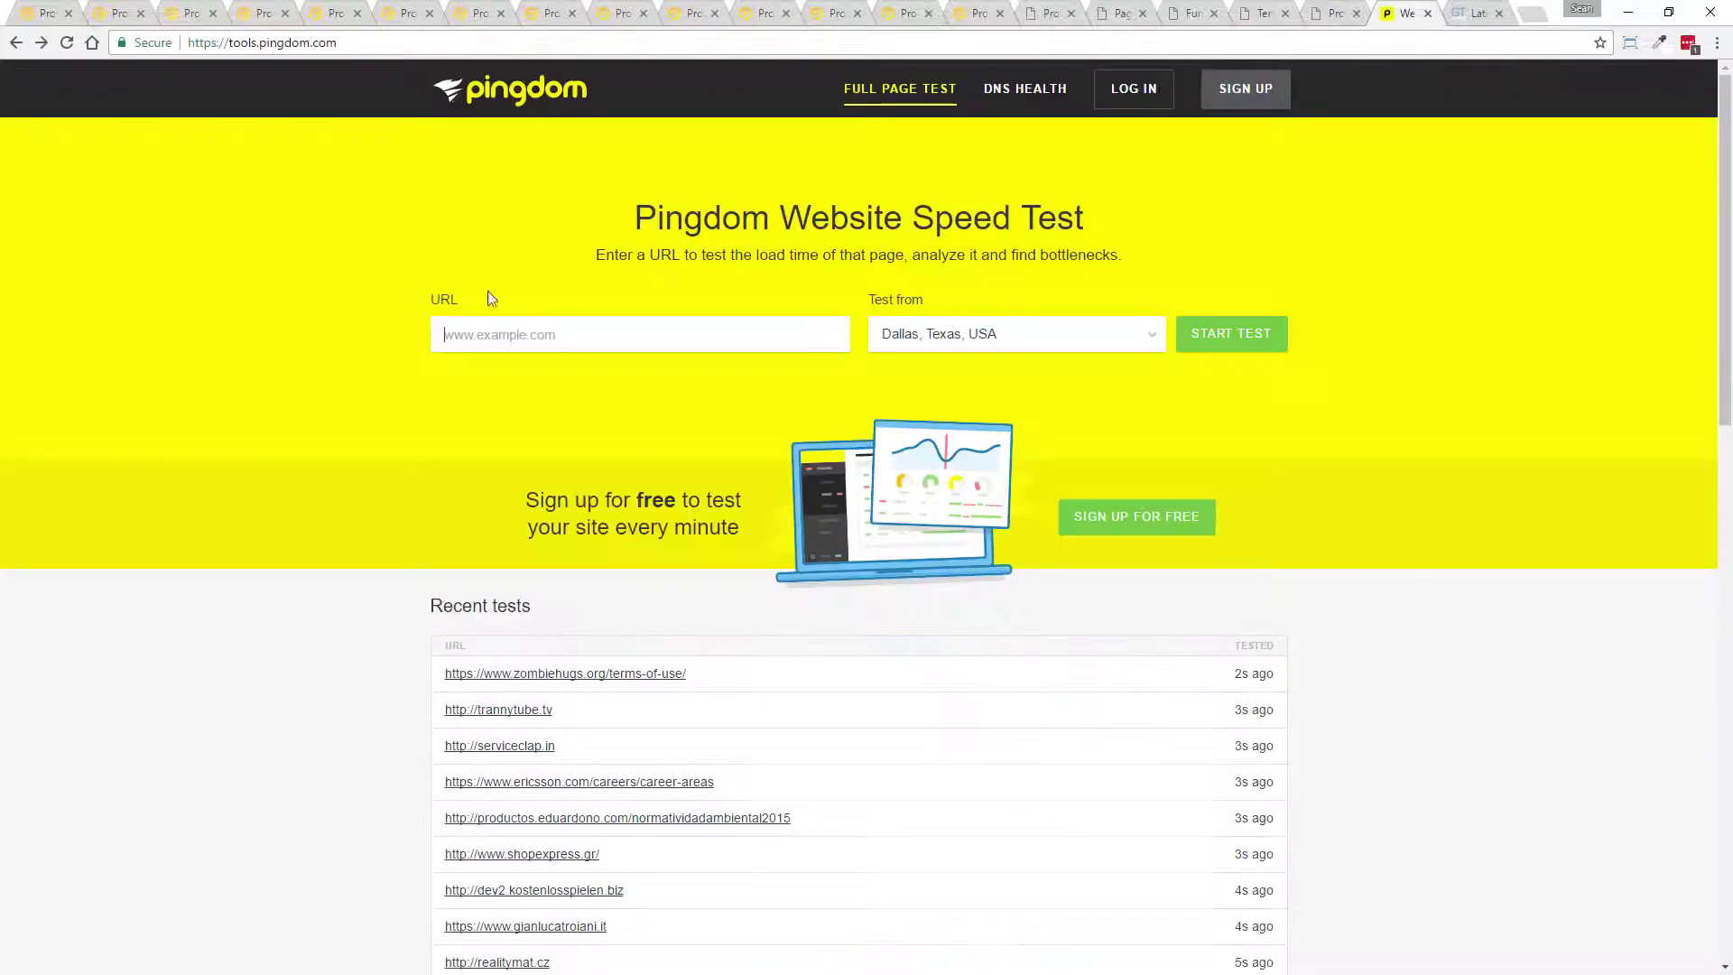
left_click(527, 346)
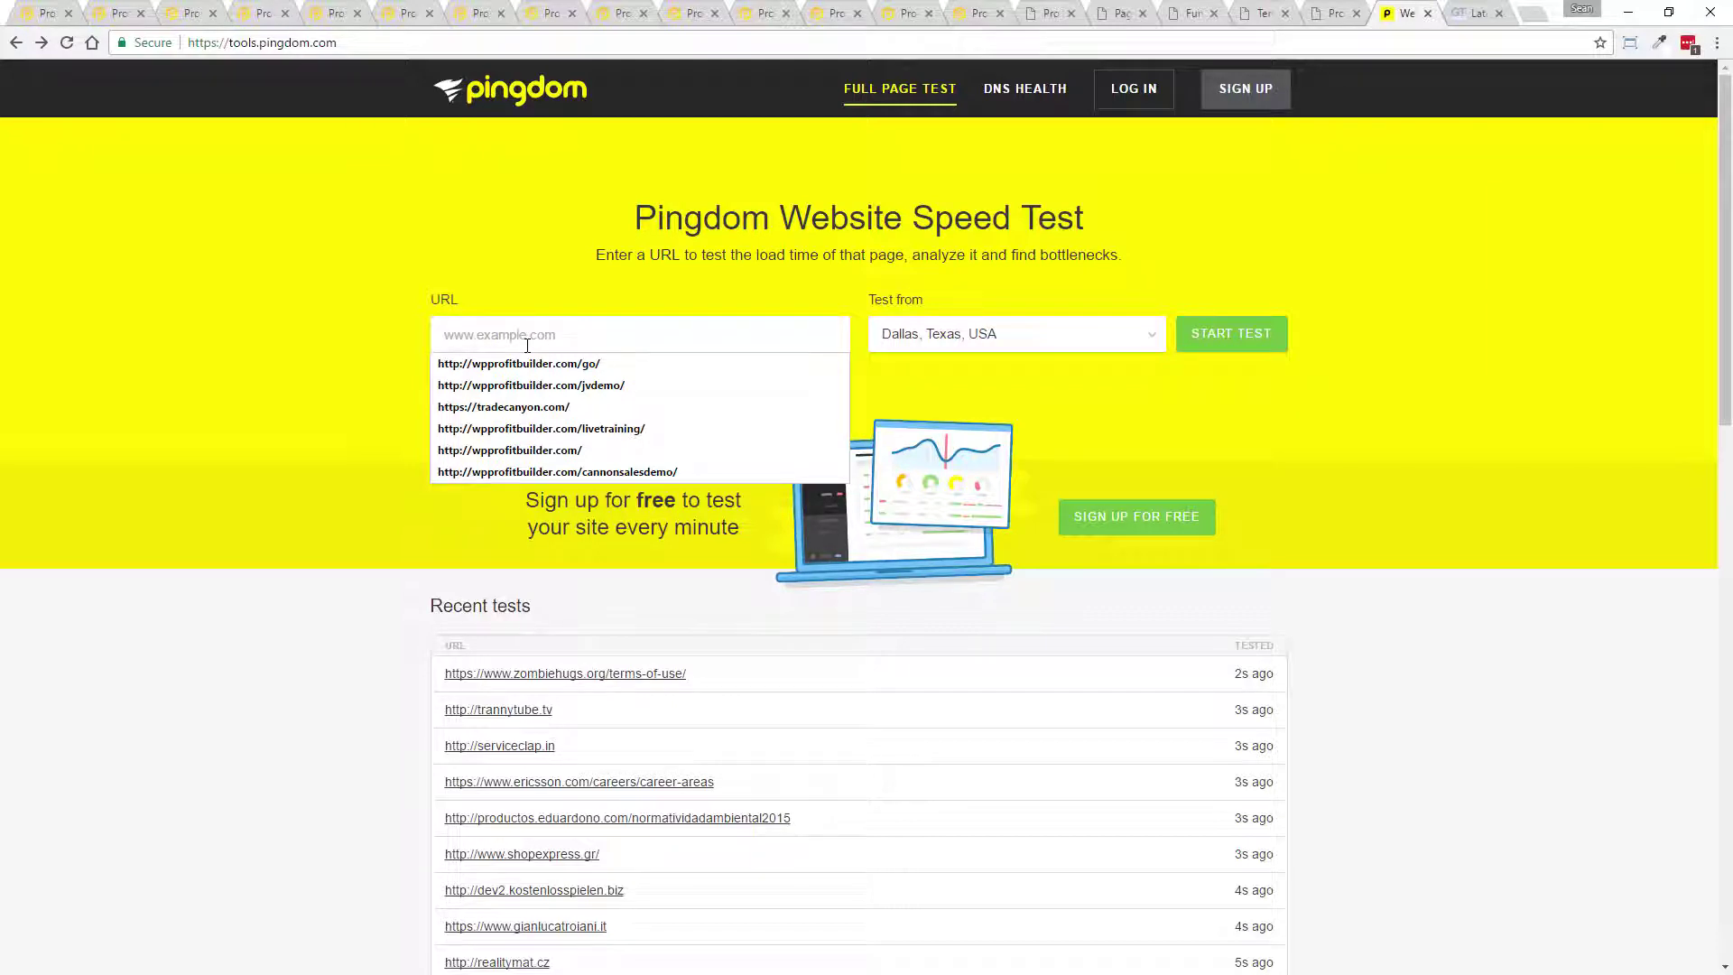
left_click(541, 428)
left_click(1229, 341)
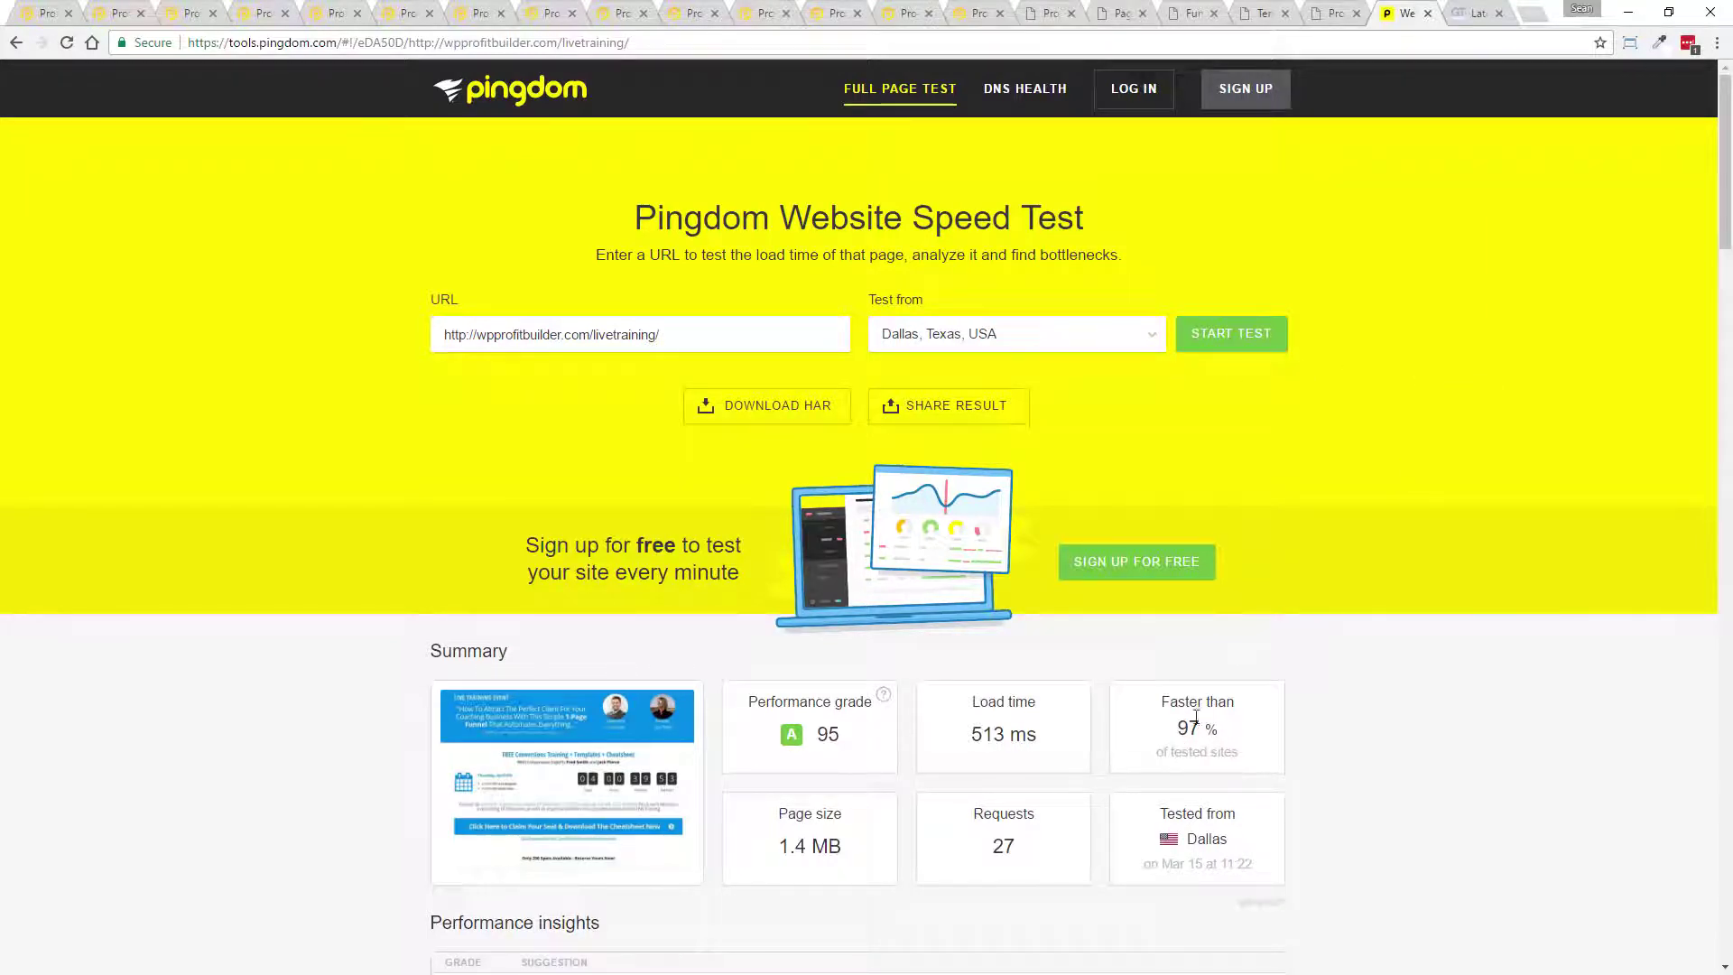
left_click_drag(1178, 733, 1237, 729)
left_click_drag(963, 735, 1058, 732)
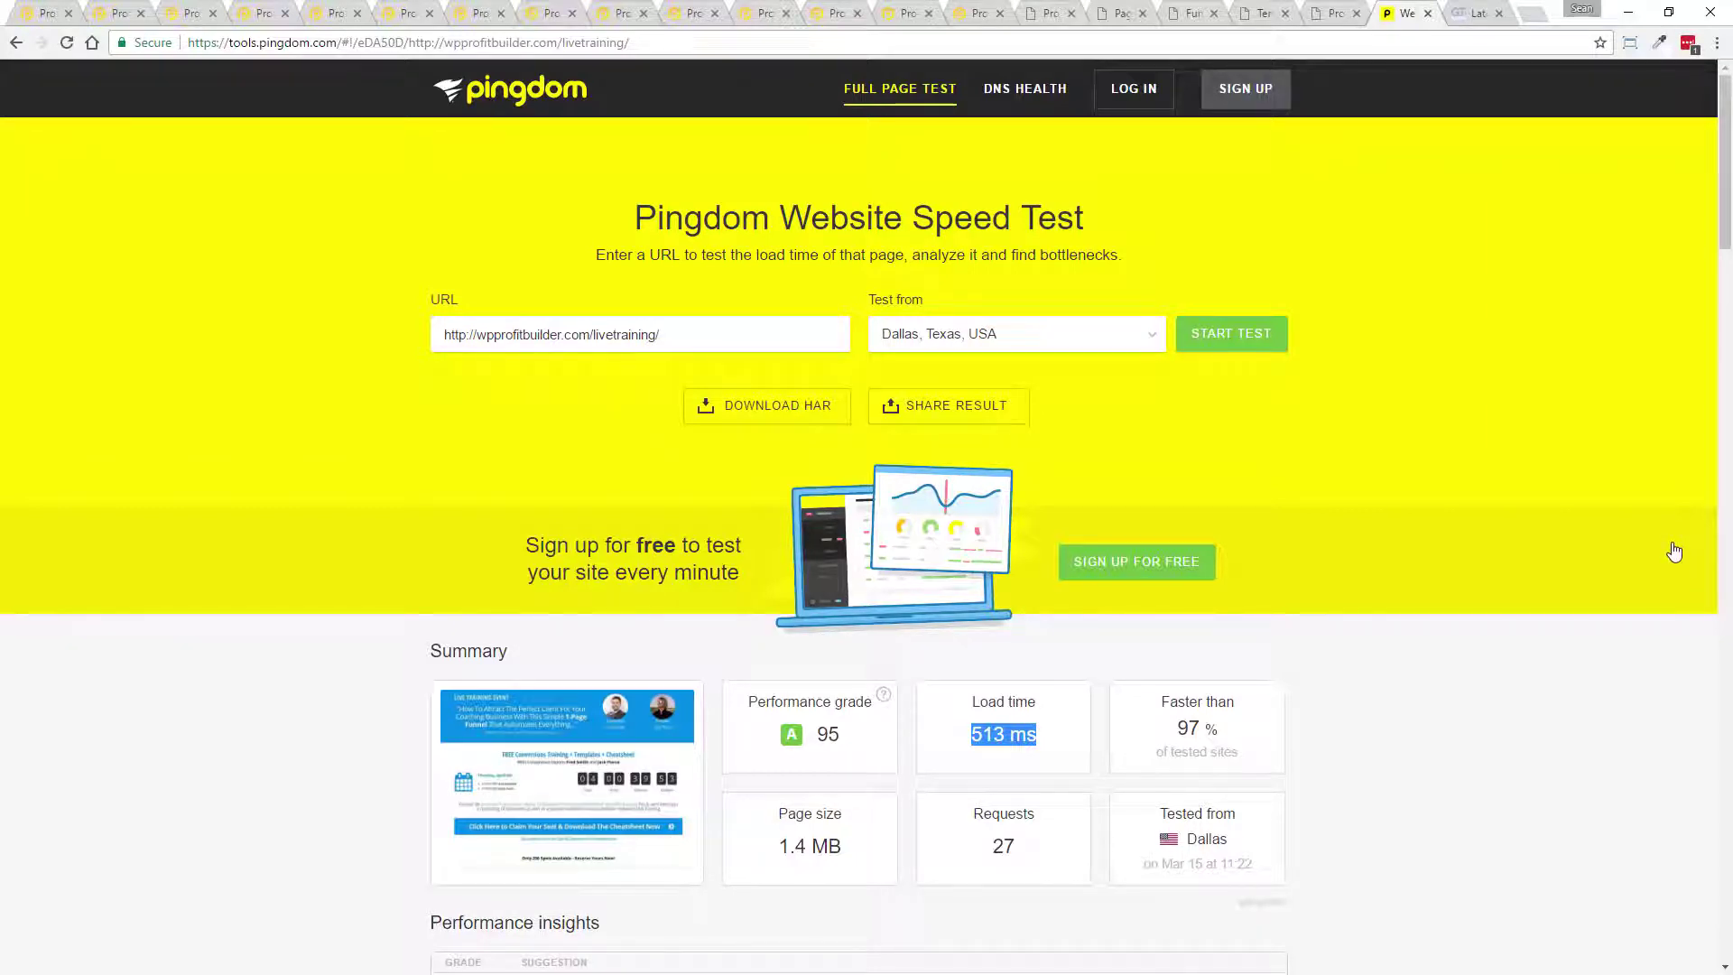
left_click_drag(591, 337, 1123, 357)
type("ca")
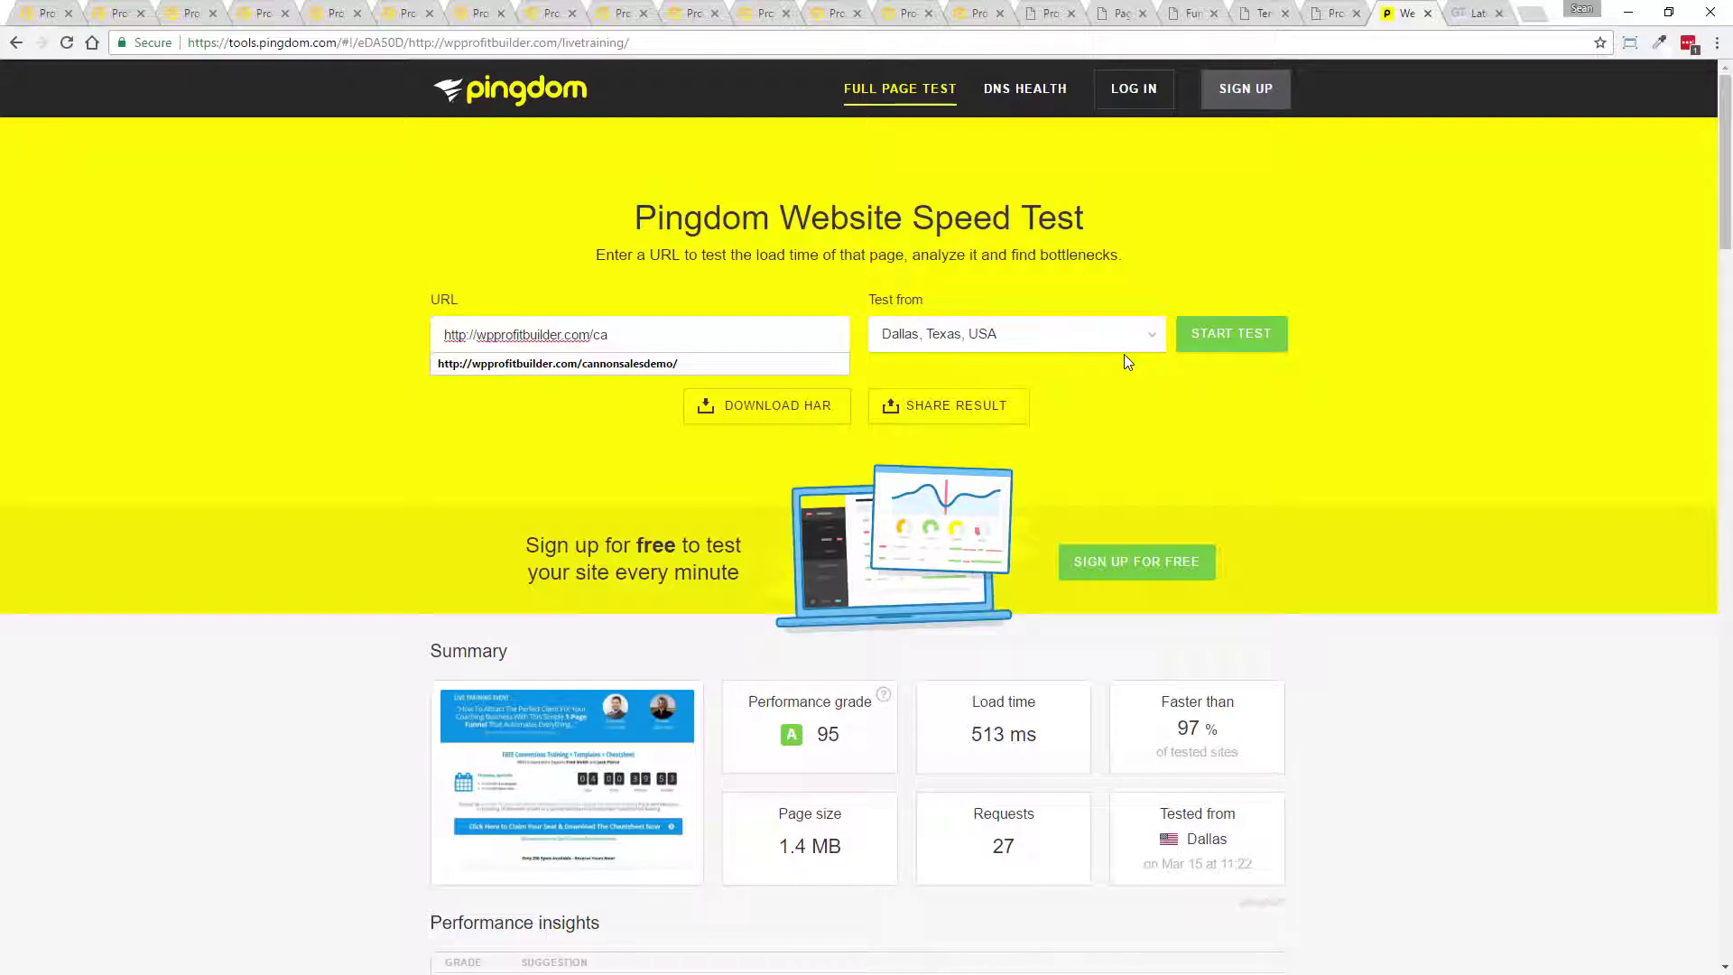
key("Down")
key("ctrl+a")
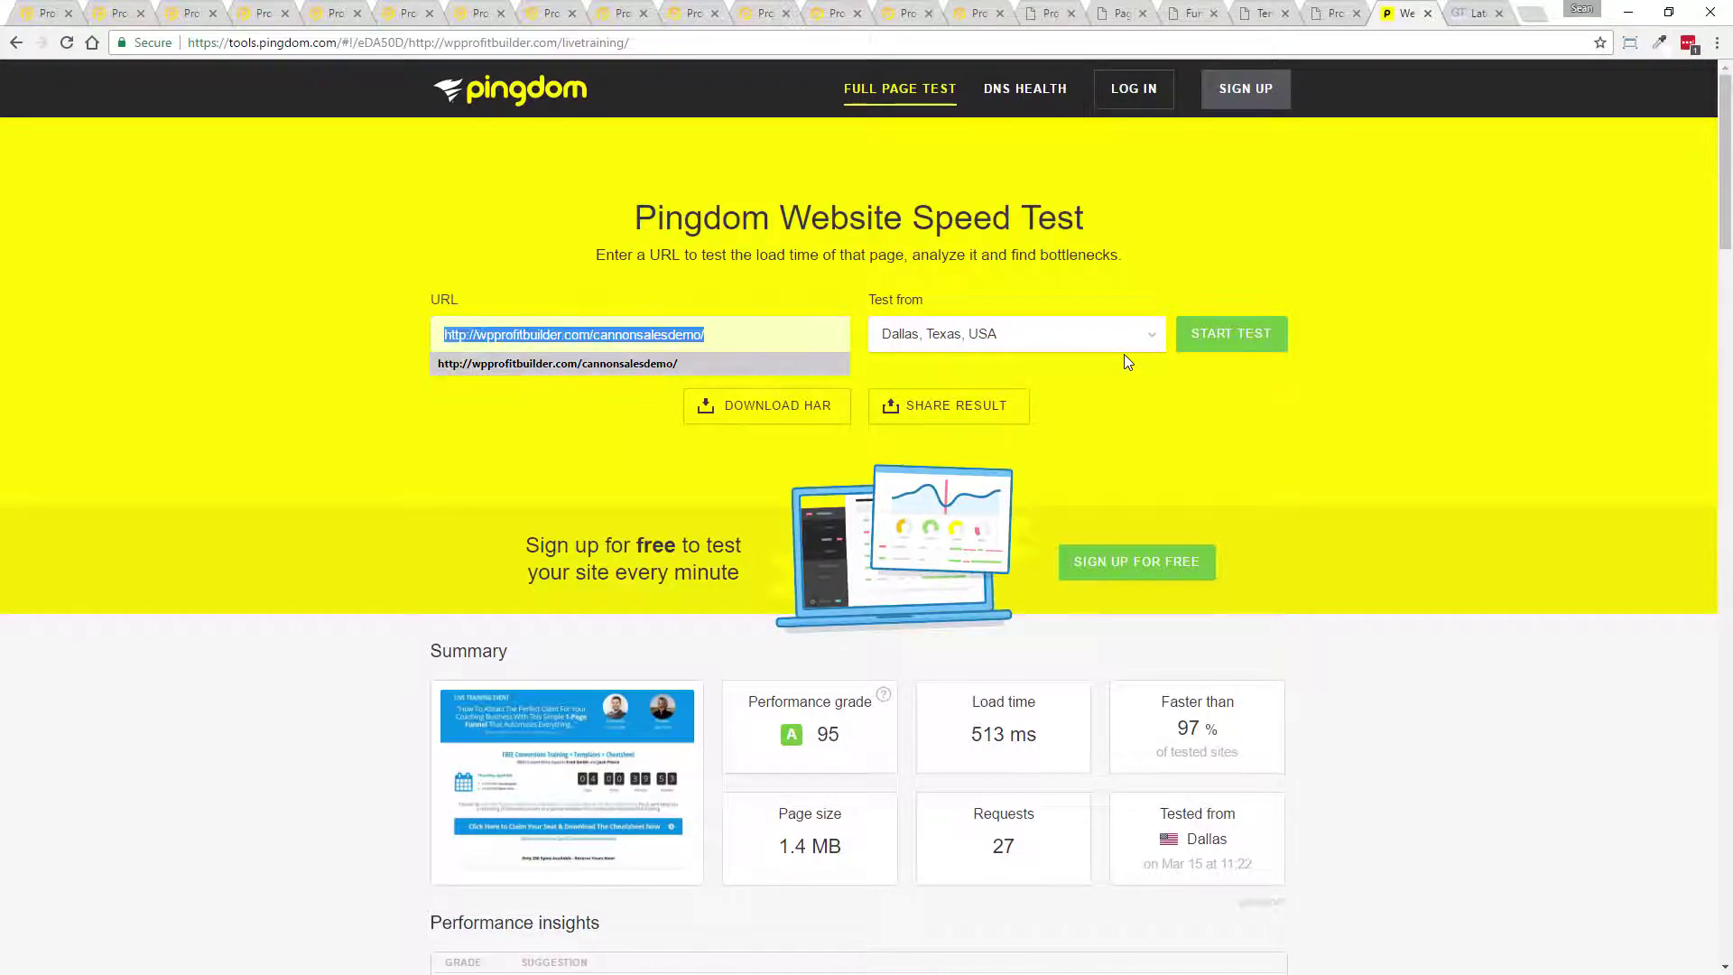
key("ctrl+c")
left_click(1531, 14)
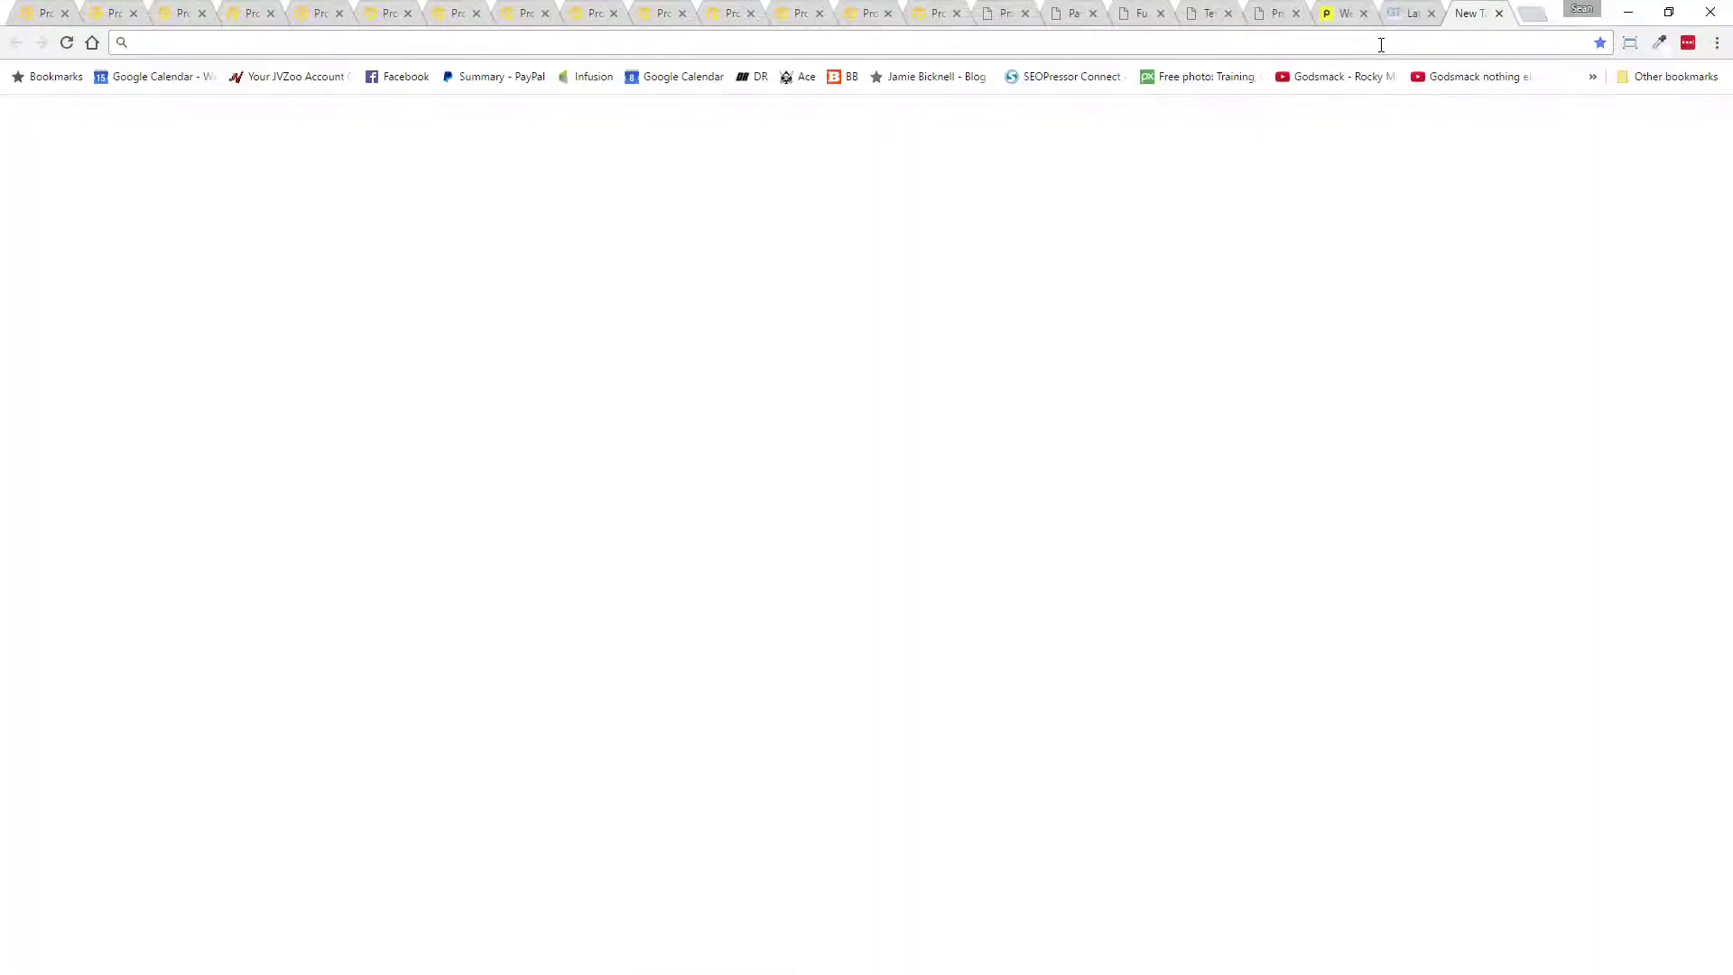
key("ctrl+v")
key("Return")
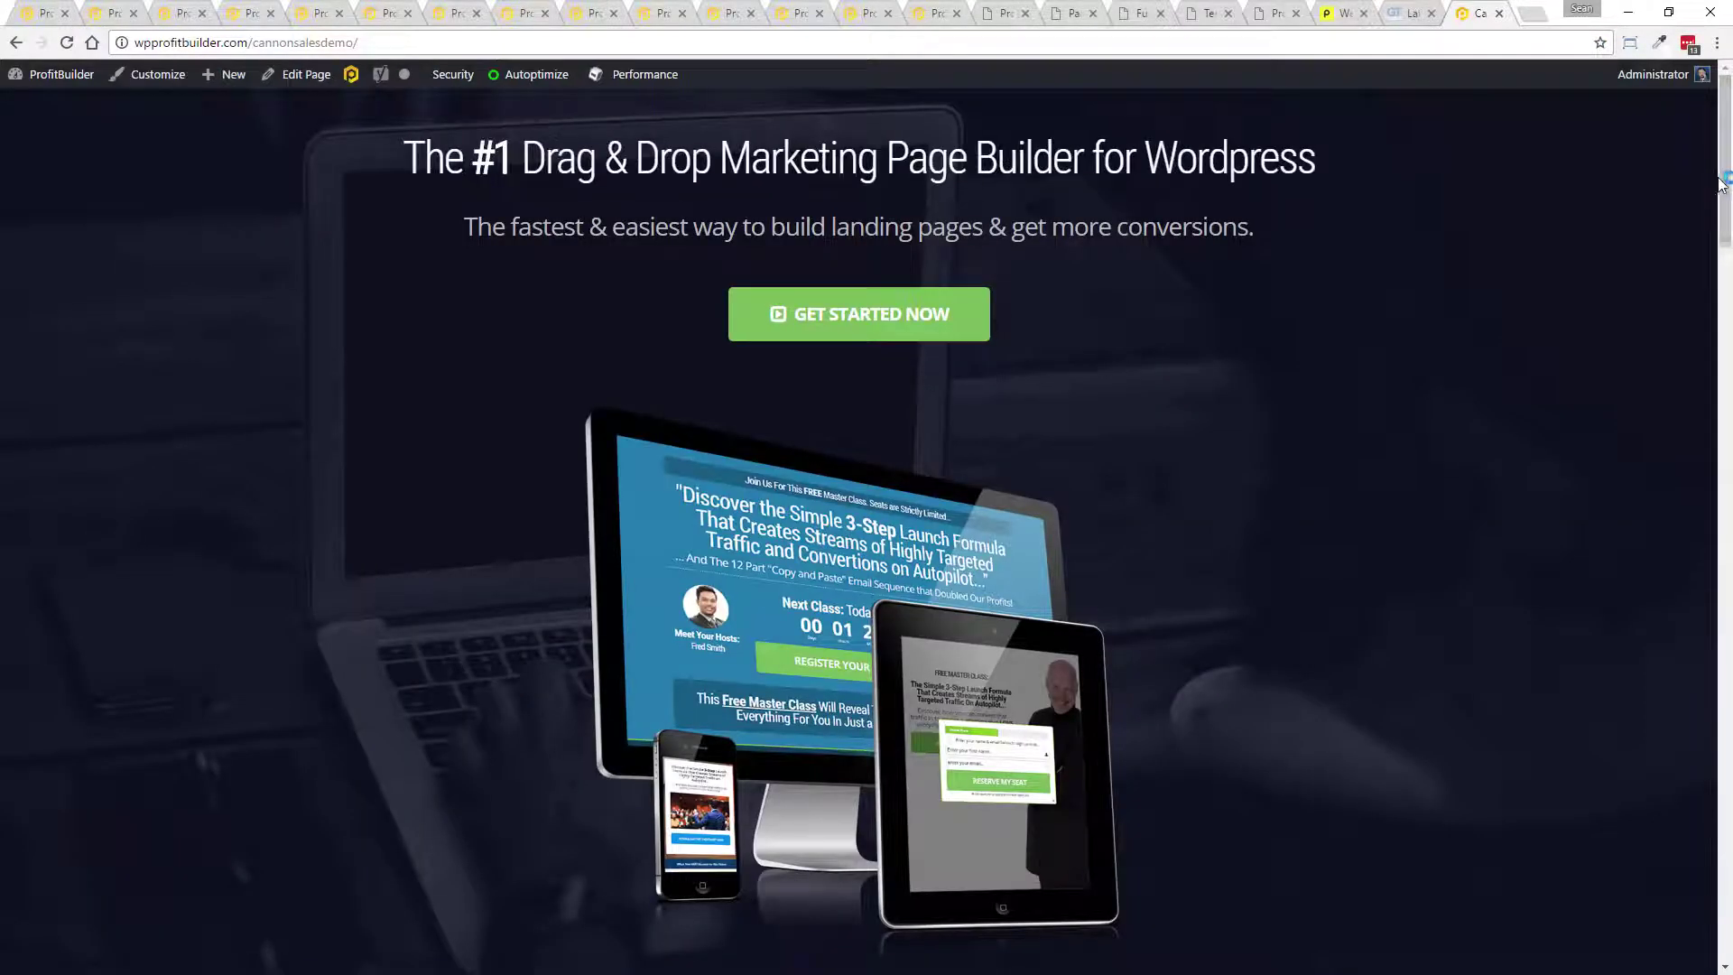
left_click_drag(1721, 180, 1717, 29)
left_click(1342, 13)
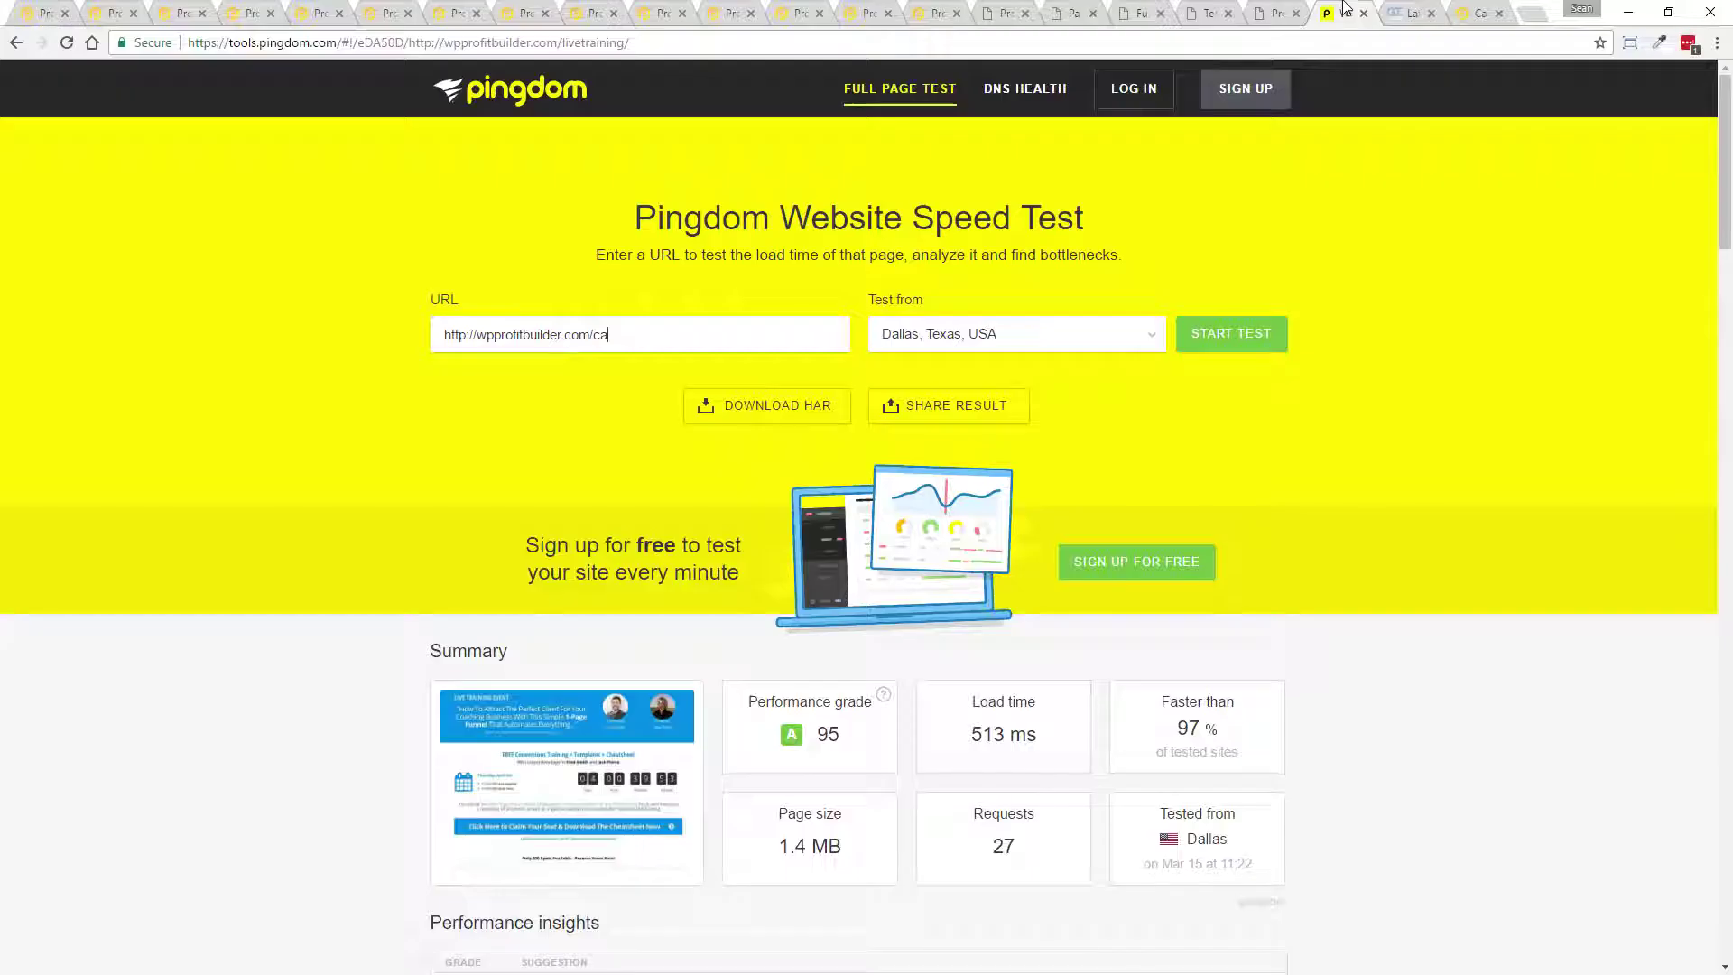
left_click_drag(642, 334, 294, 322)
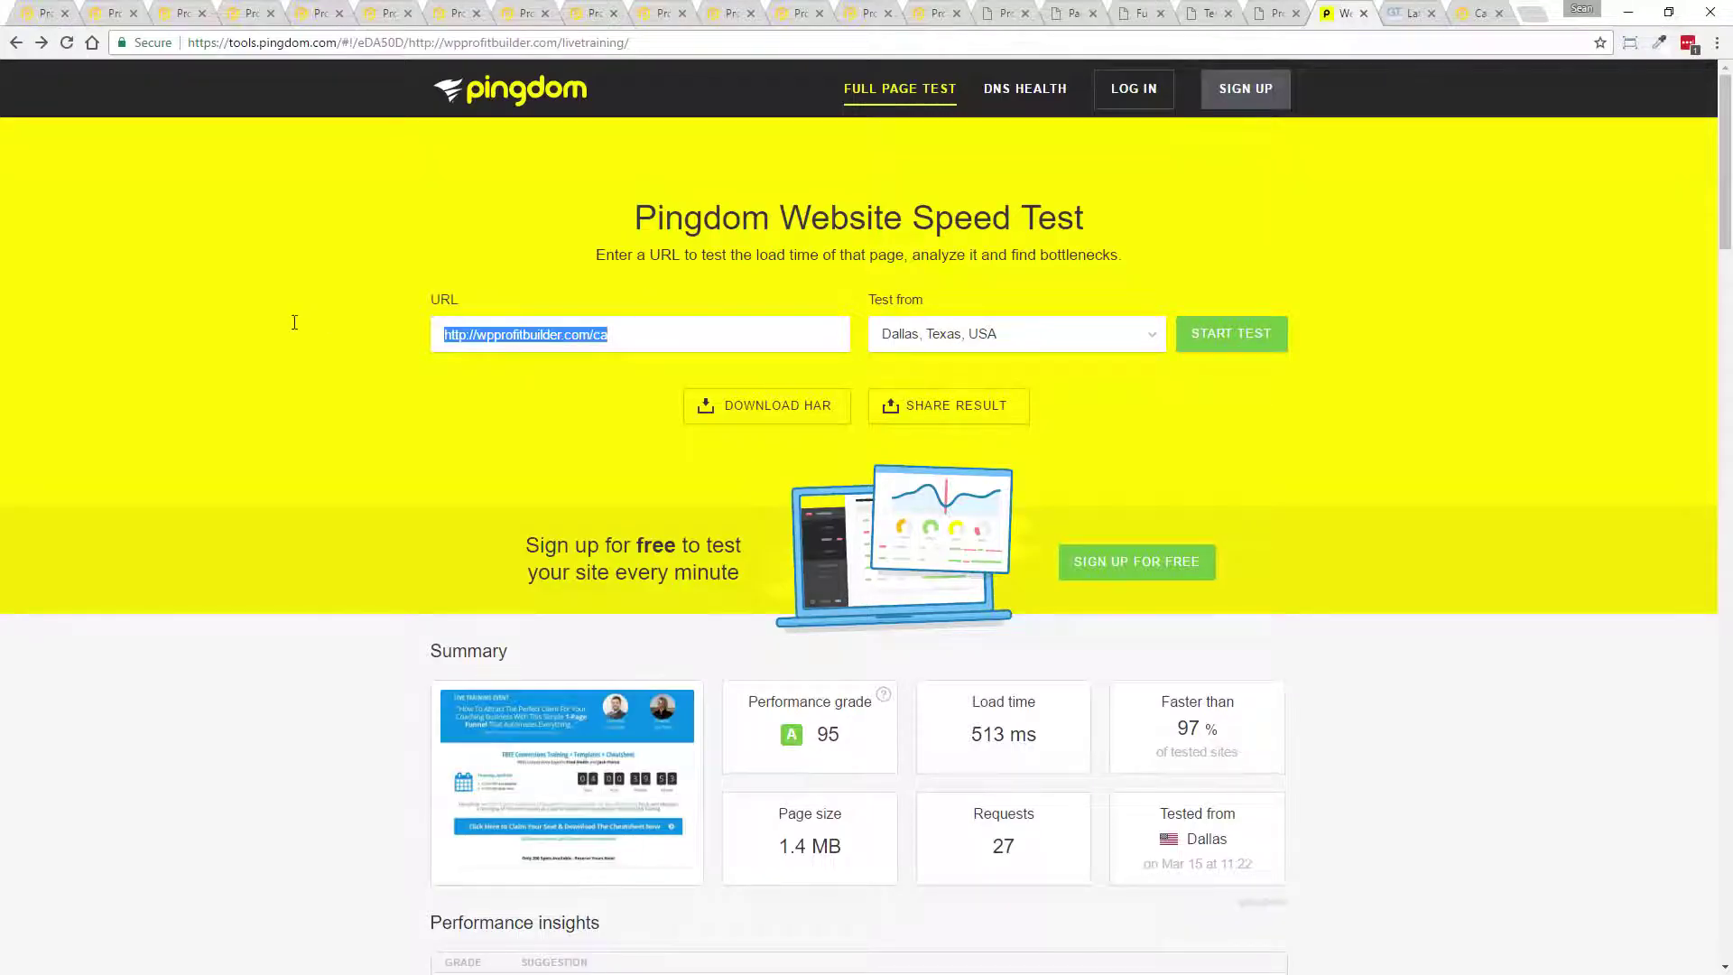
key("ctrl+v")
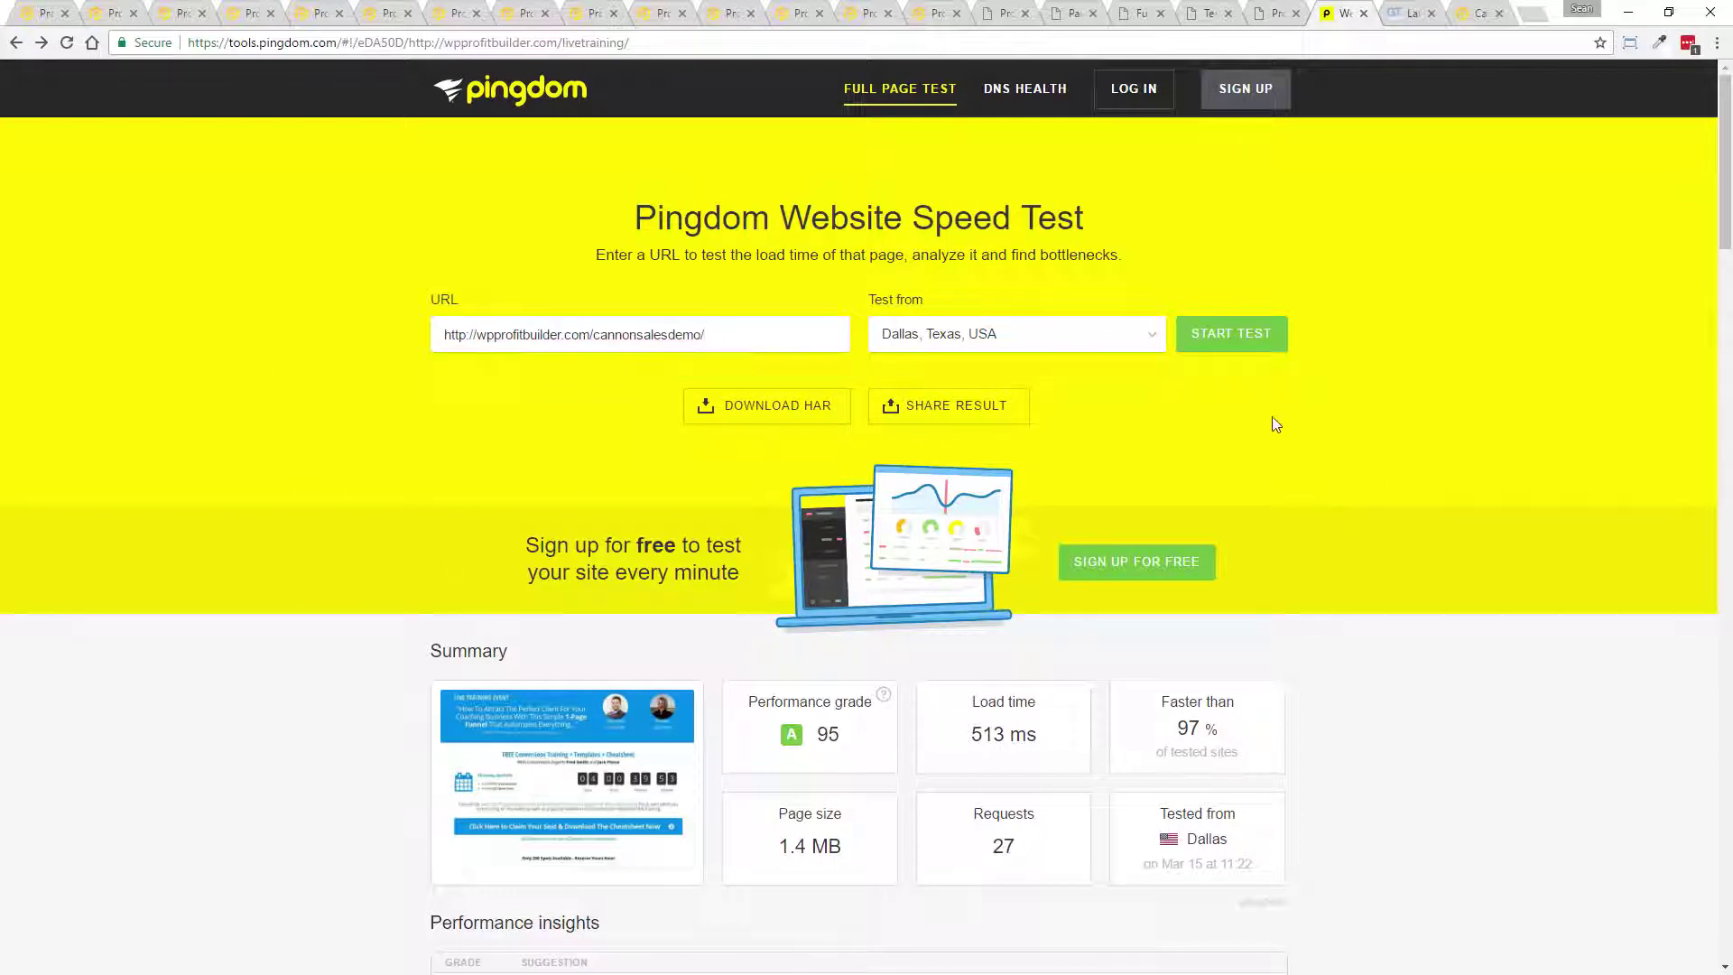
left_click(1203, 350)
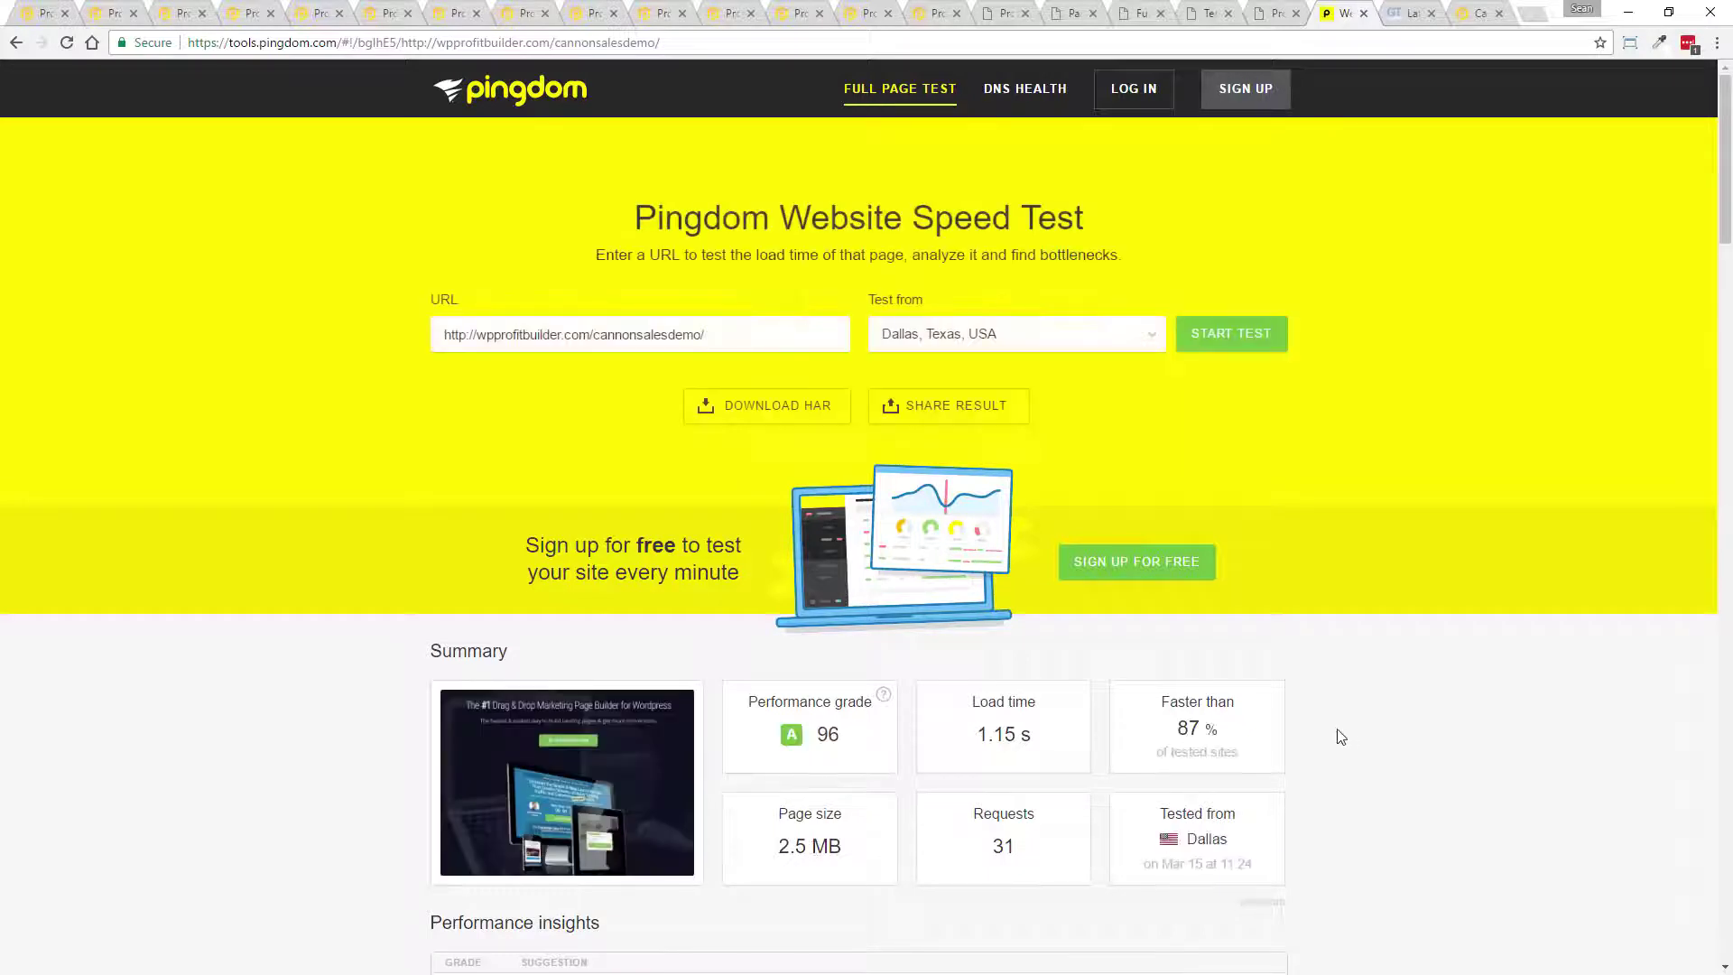
left_click_drag(1033, 738, 970, 740)
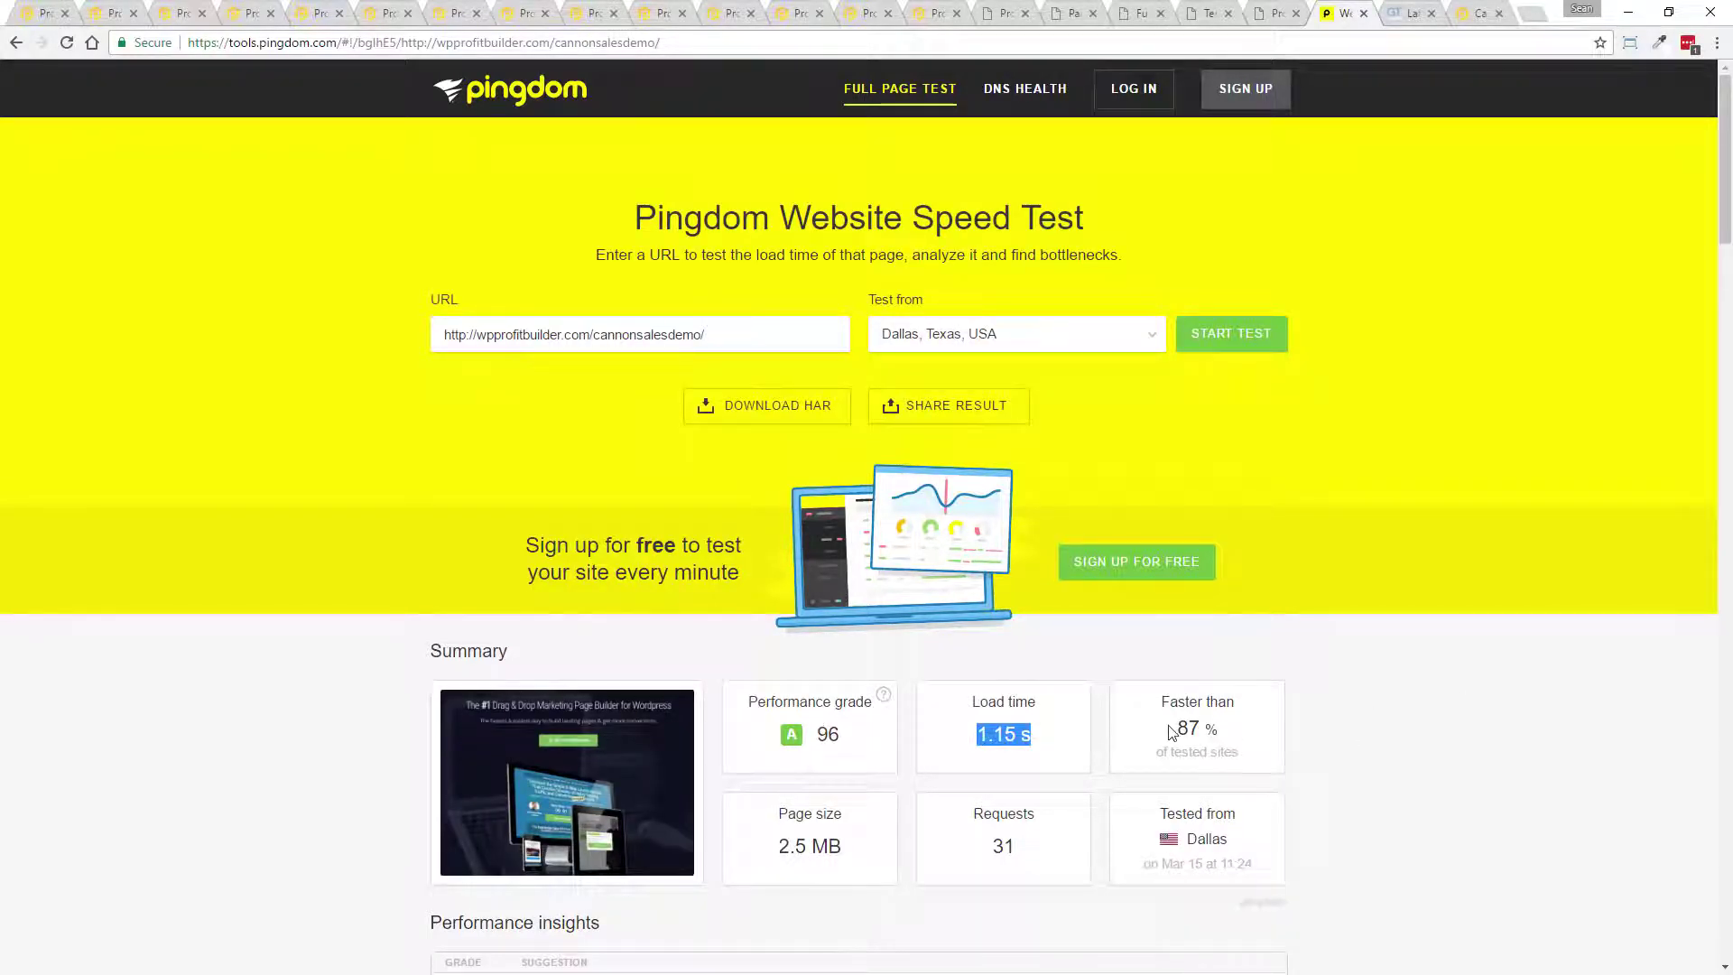
left_click_drag(1169, 731, 1244, 727)
left_click(1430, 710)
- Review the open contest video opt-in, full-screen splash, and restaurant landing demo pages, plus the Profit Builder template library
left_click(109, 9)
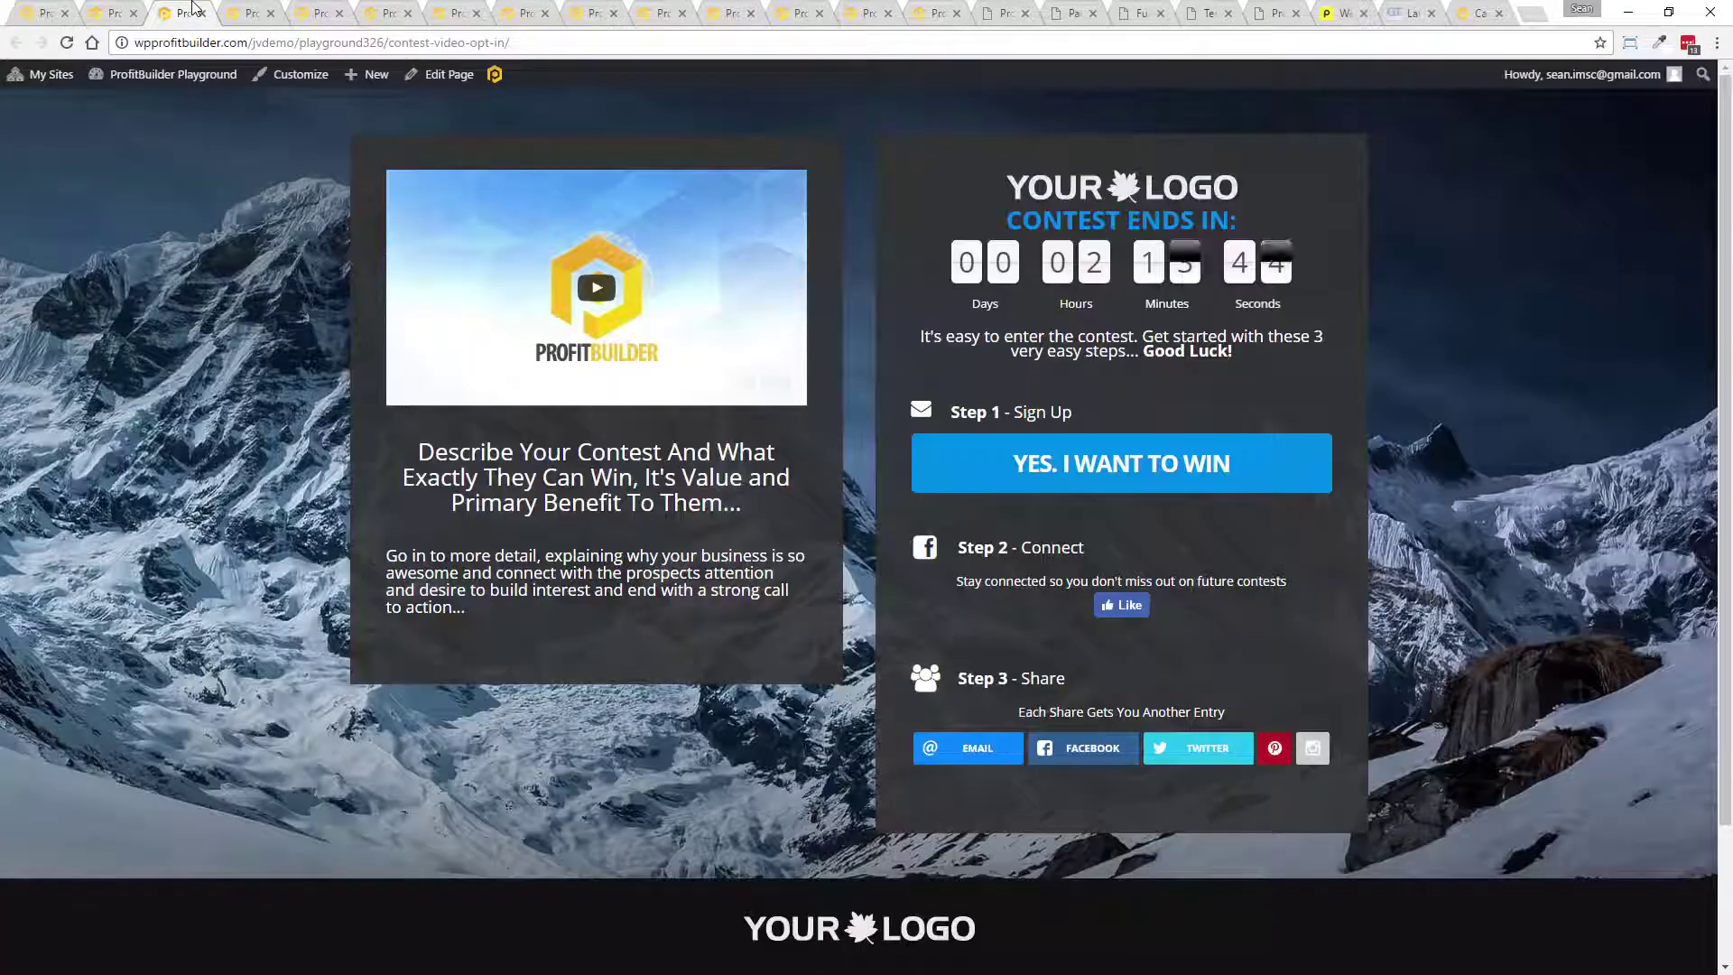
left_click(192, 9)
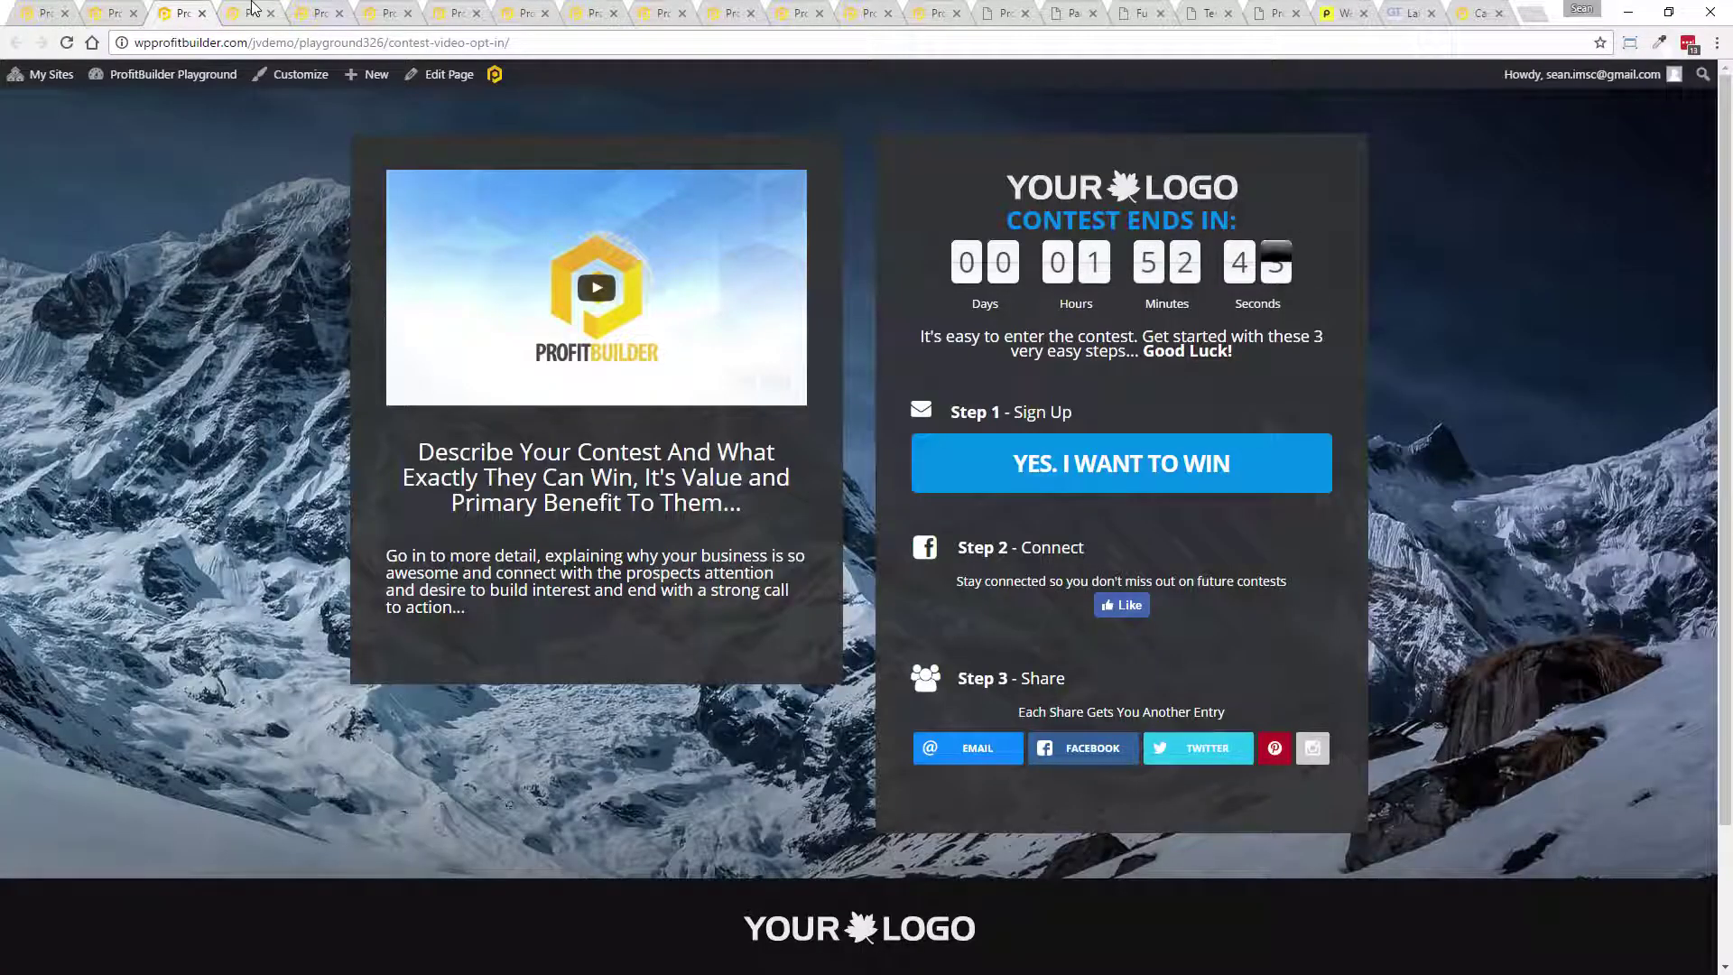
left_click(253, 9)
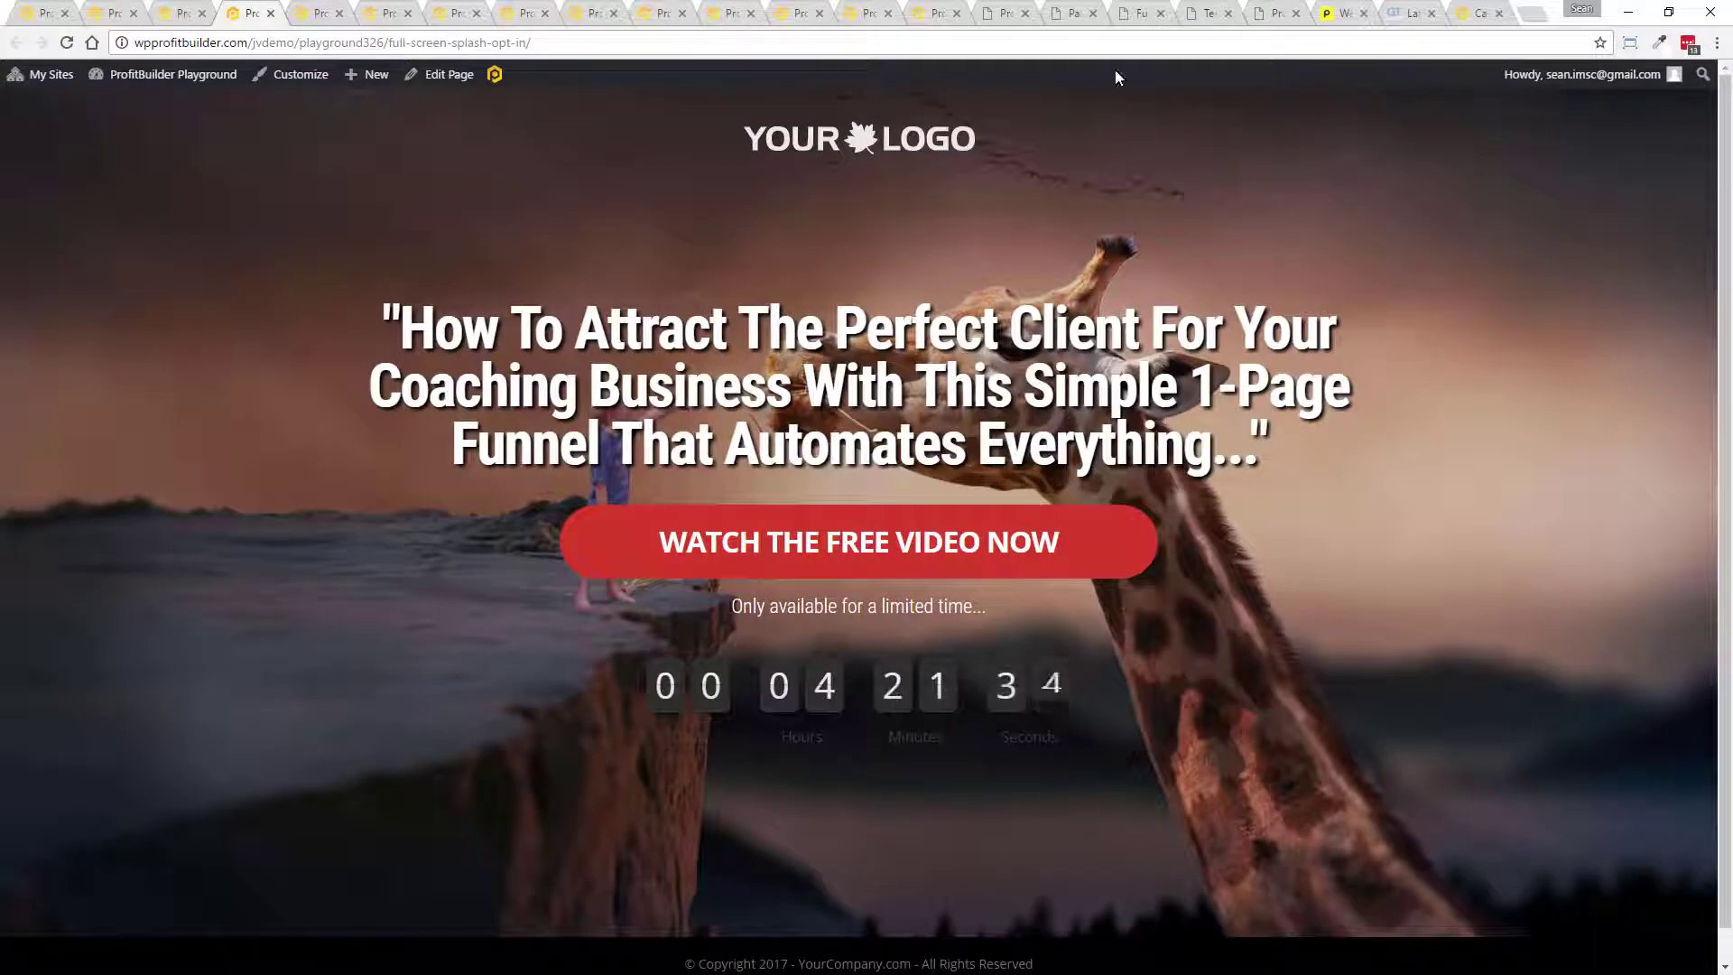
left_click(1065, 11)
left_click(1214, 9)
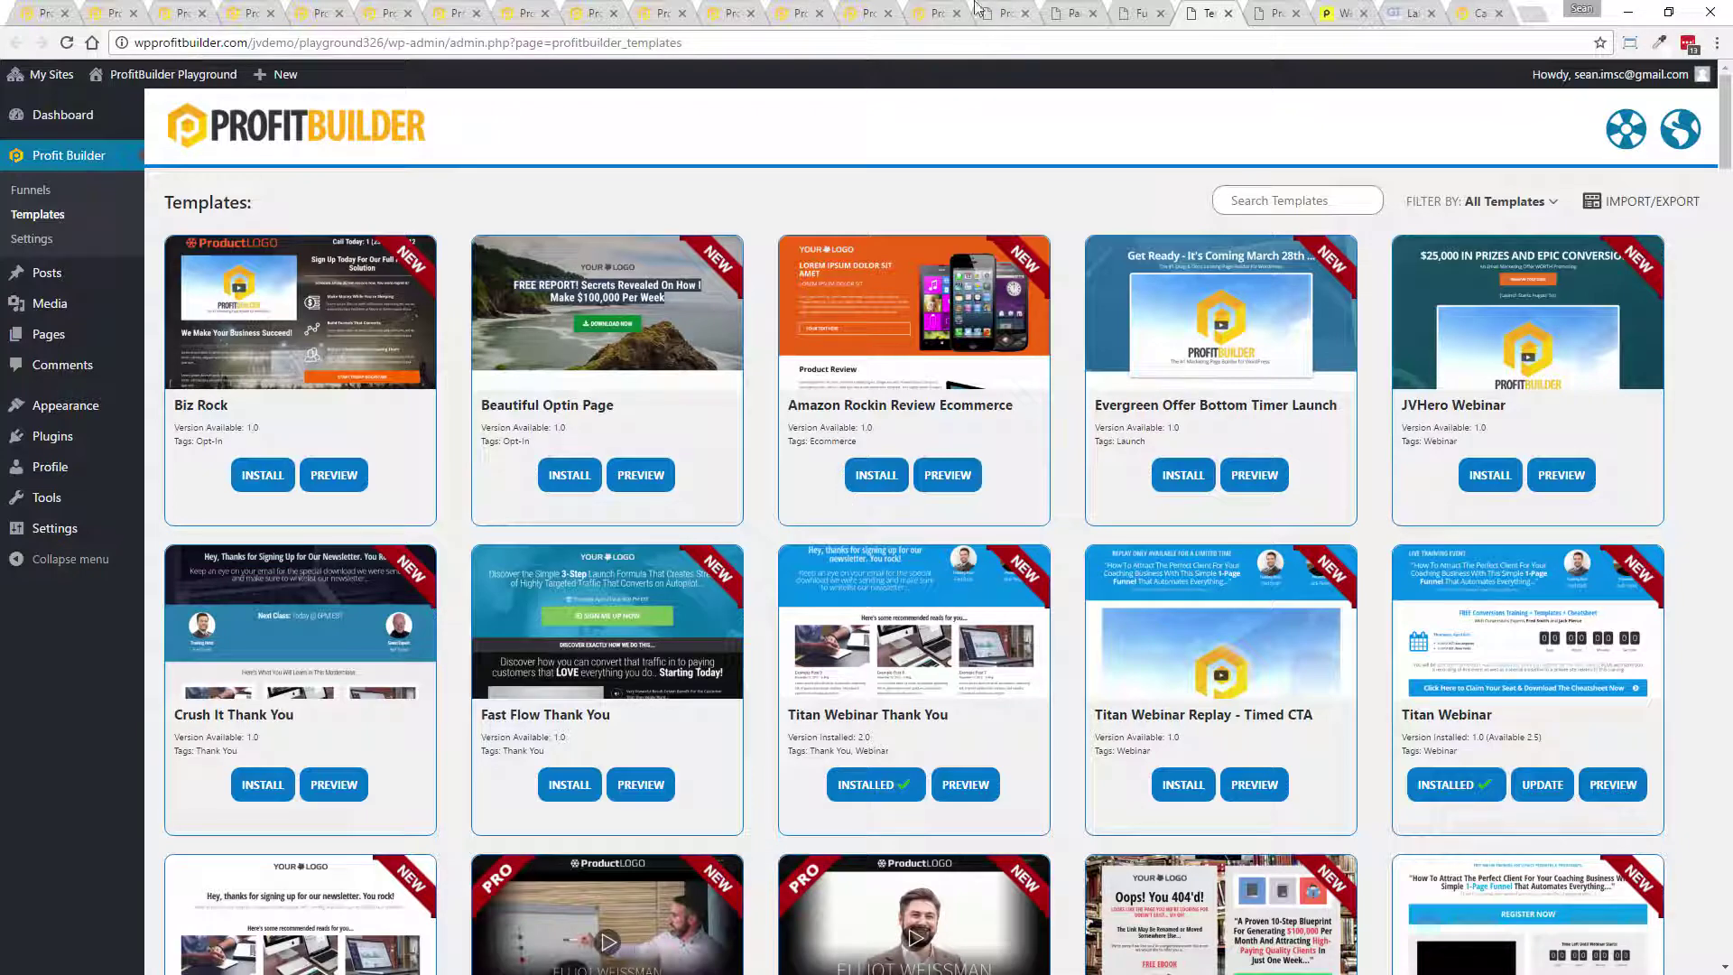
left_click(875, 13)
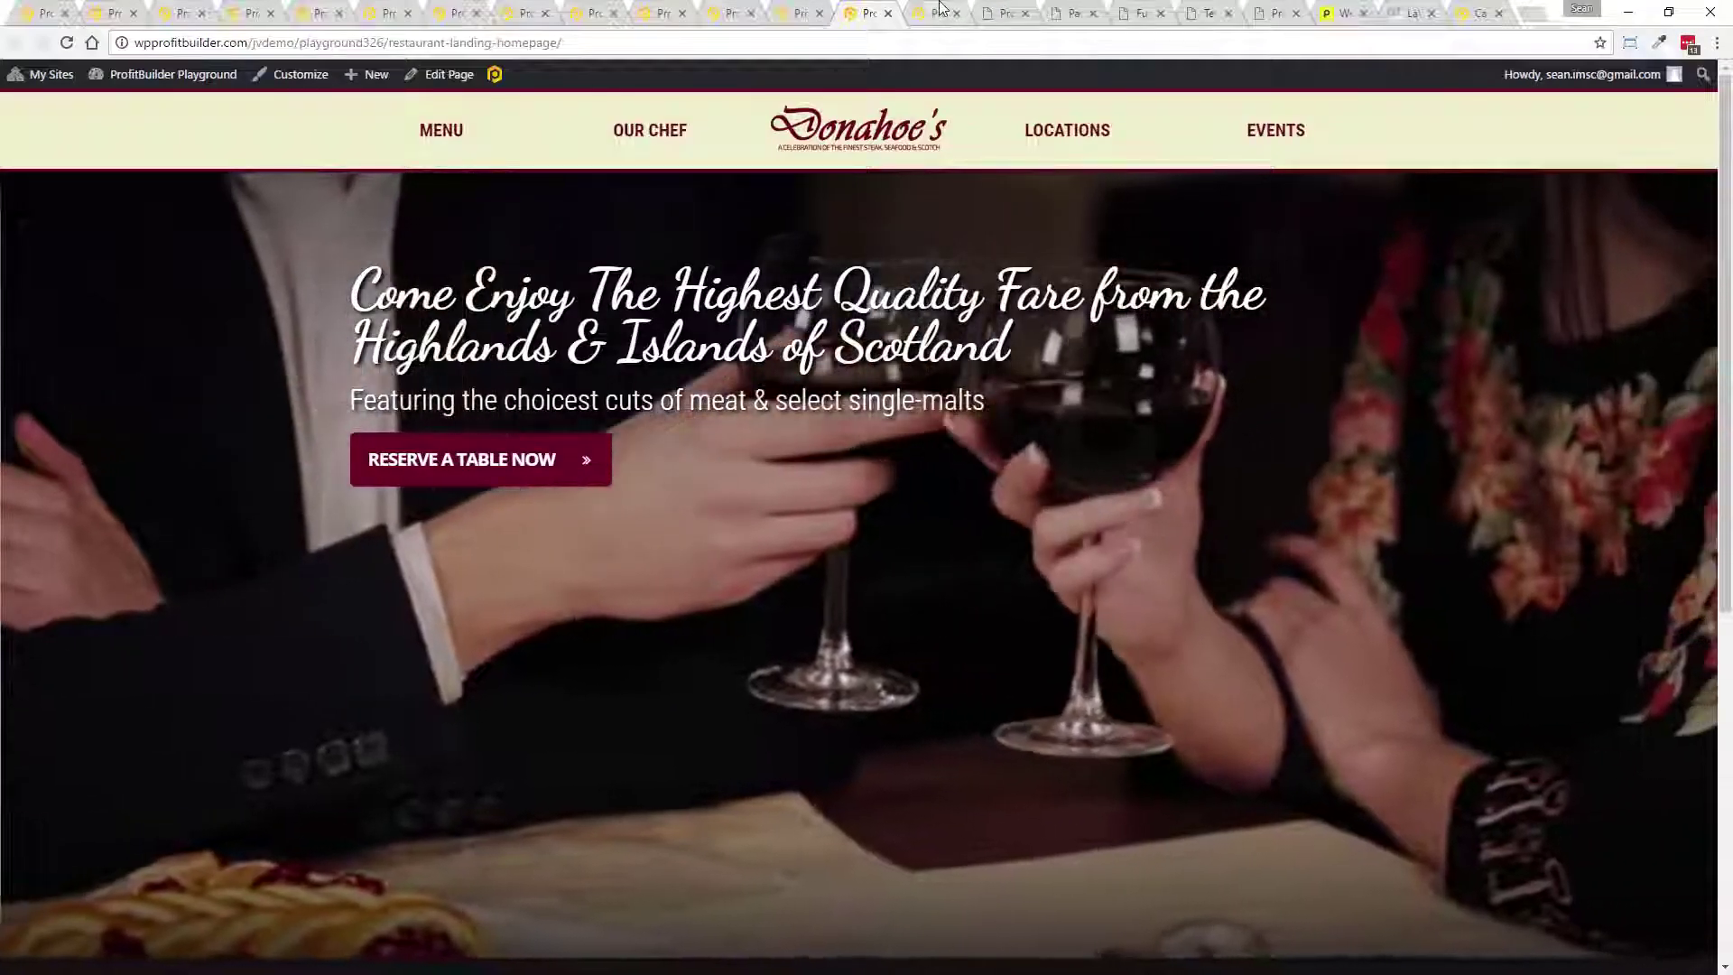
- View the real estate local opt-in demo page and close its home quote pop-up form
left_click(938, 11)
left_click(783, 9)
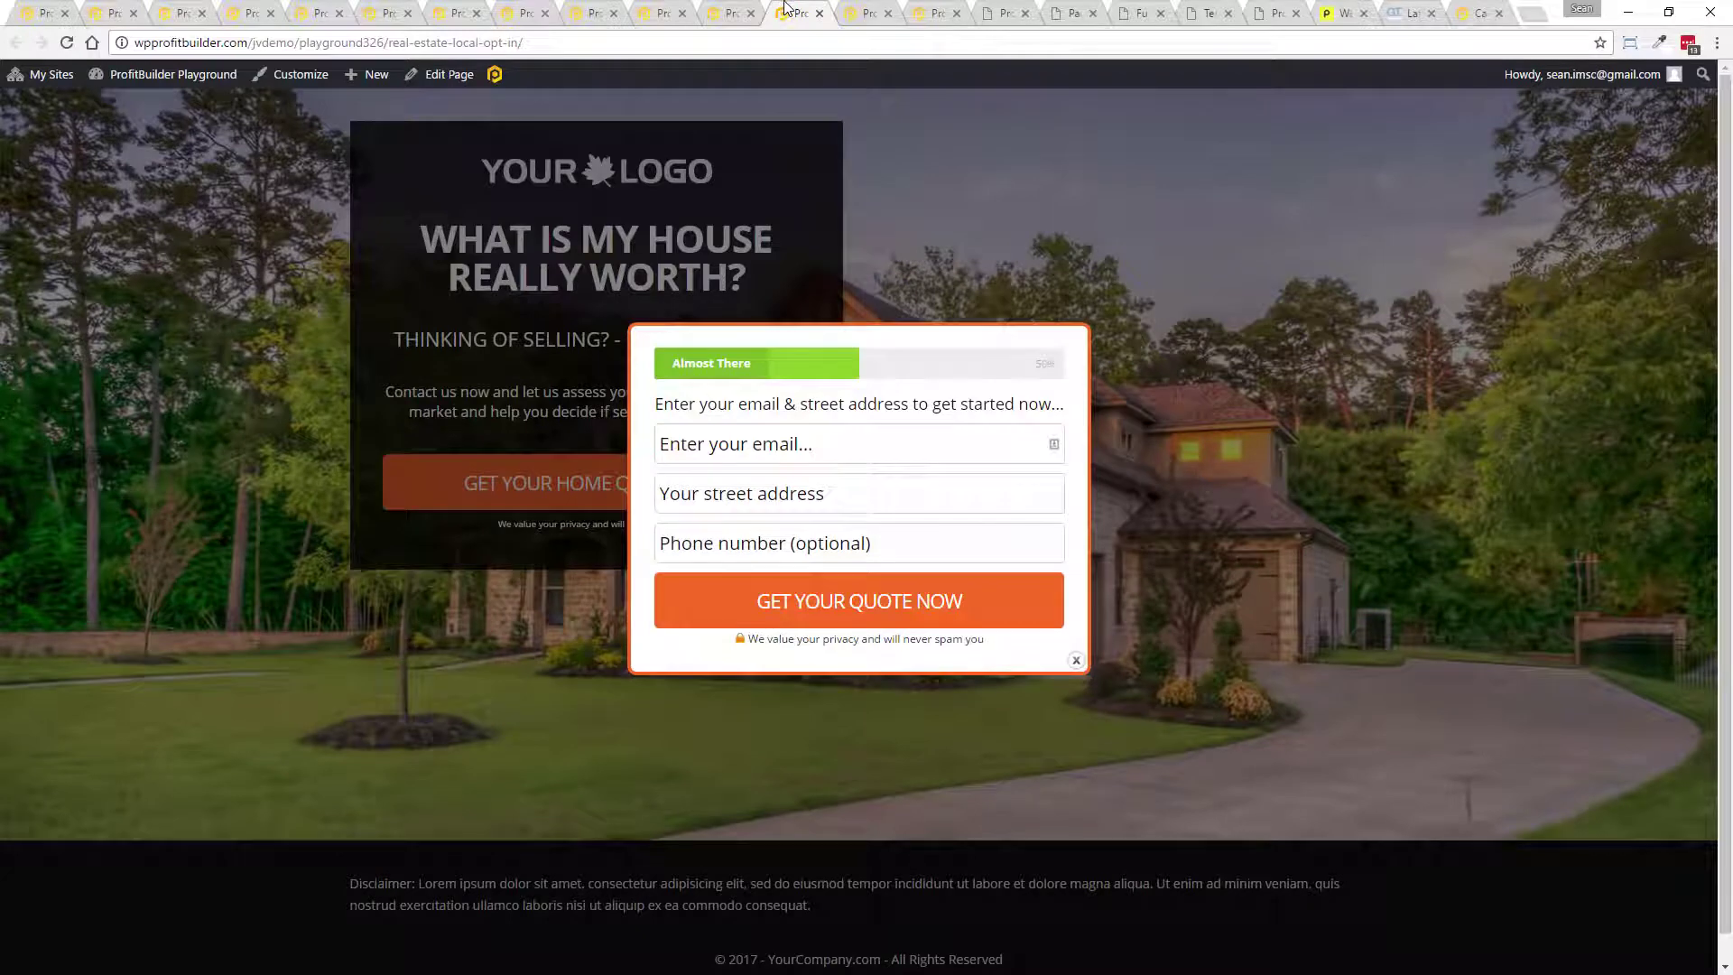
left_click(1076, 660)
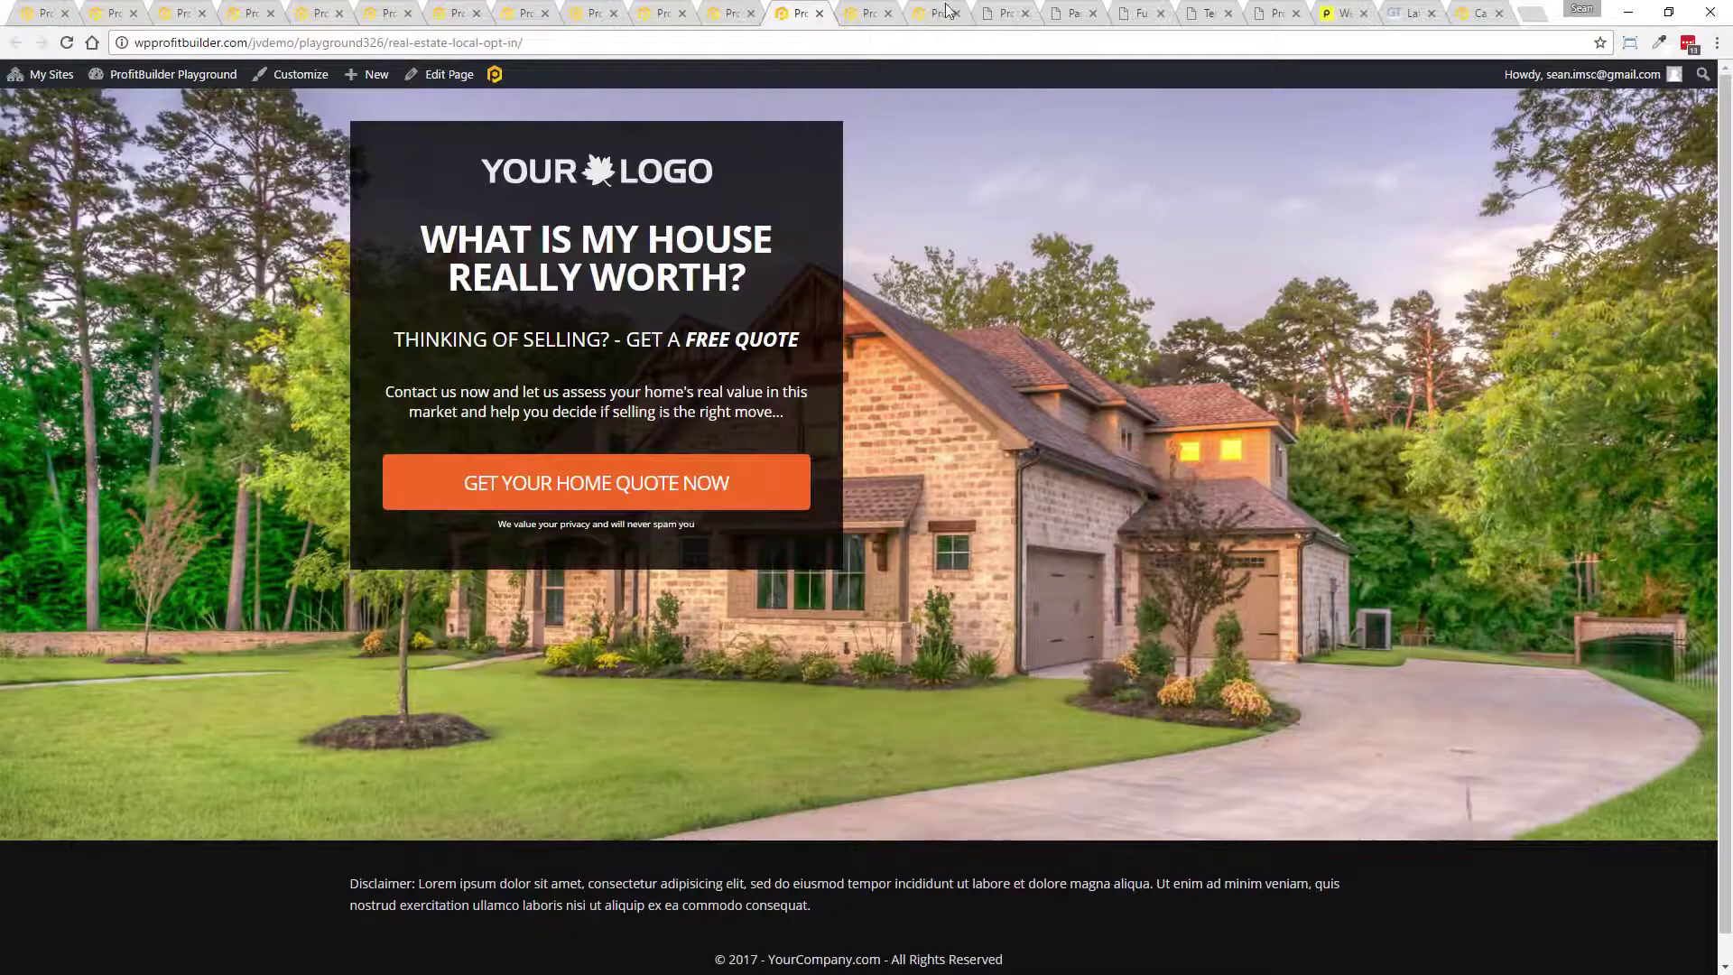
- Review the masterclass, krystal clear opt-in, gym landing and full-screen splash demo pages, and return to the webinar page open in the editor
left_click(645, 9)
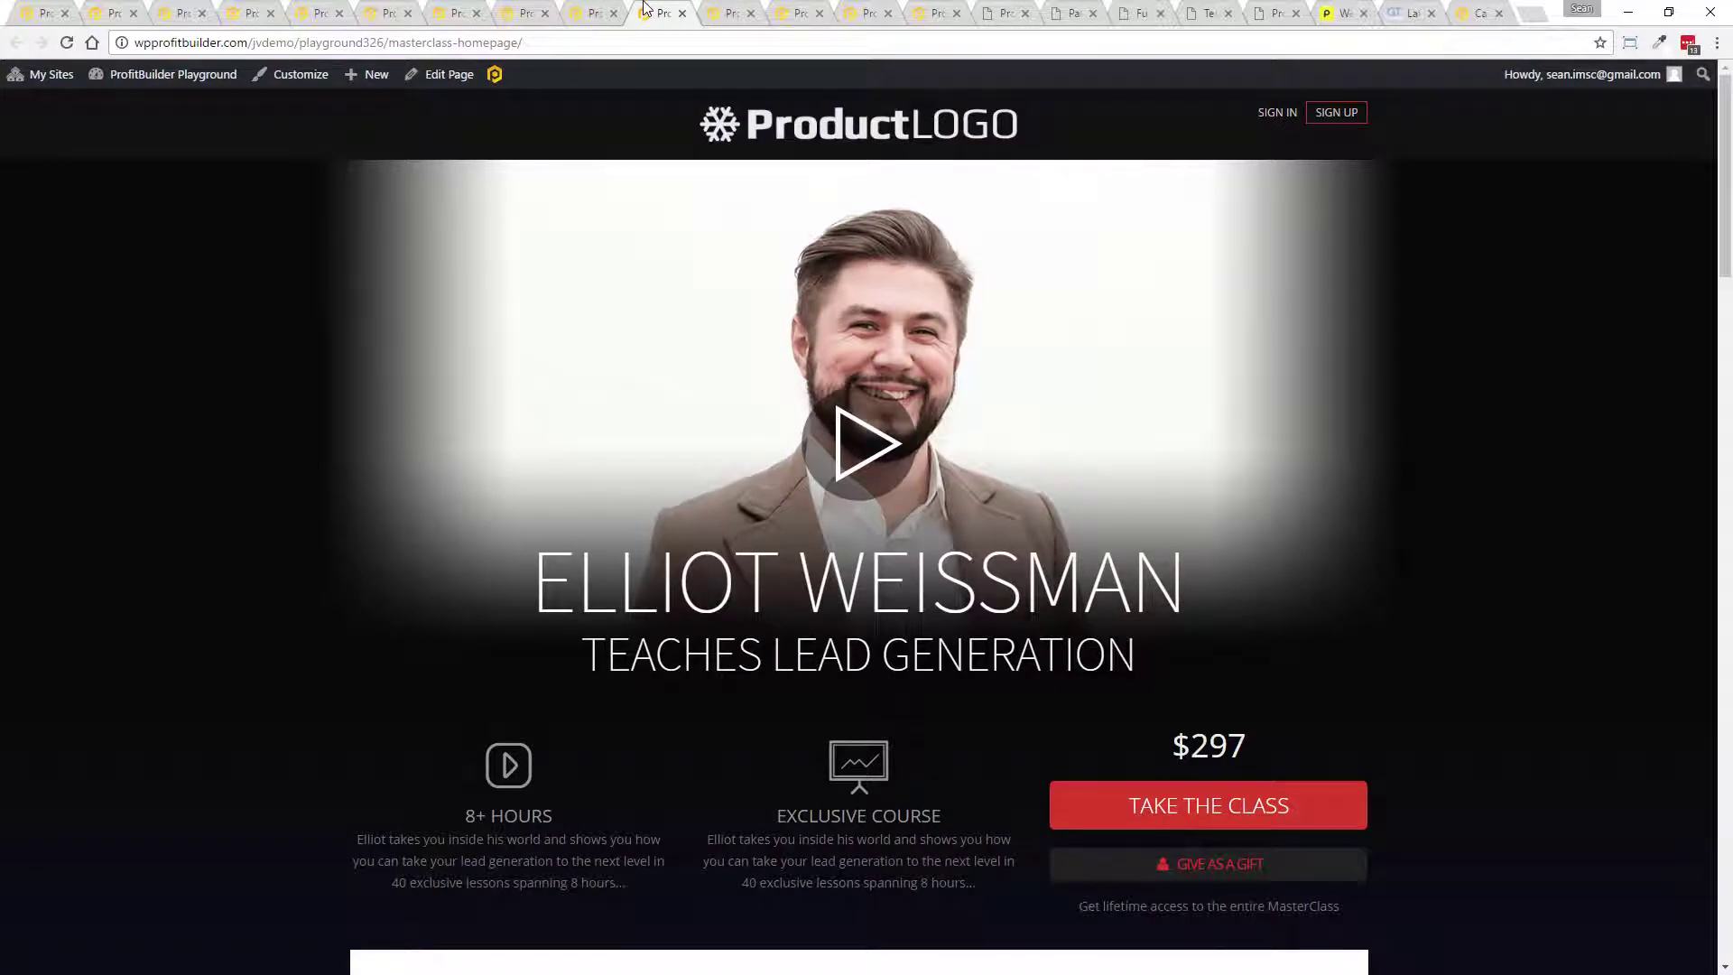
left_click(595, 13)
left_click(385, 13)
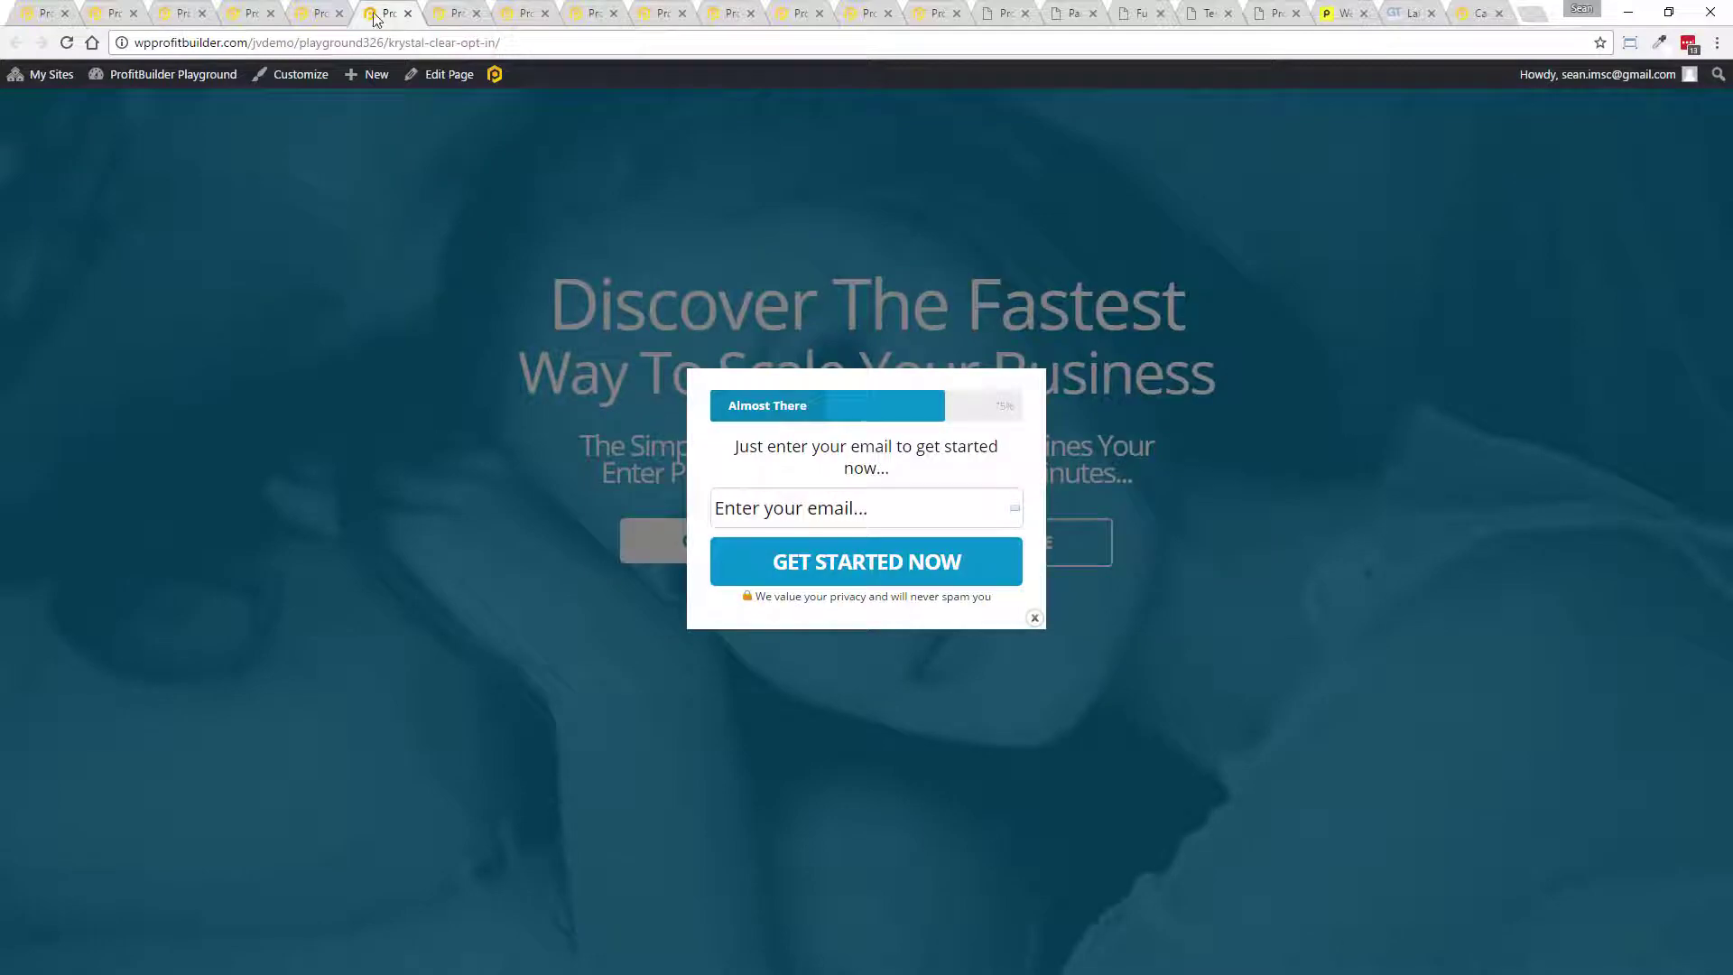
left_click(302, 13)
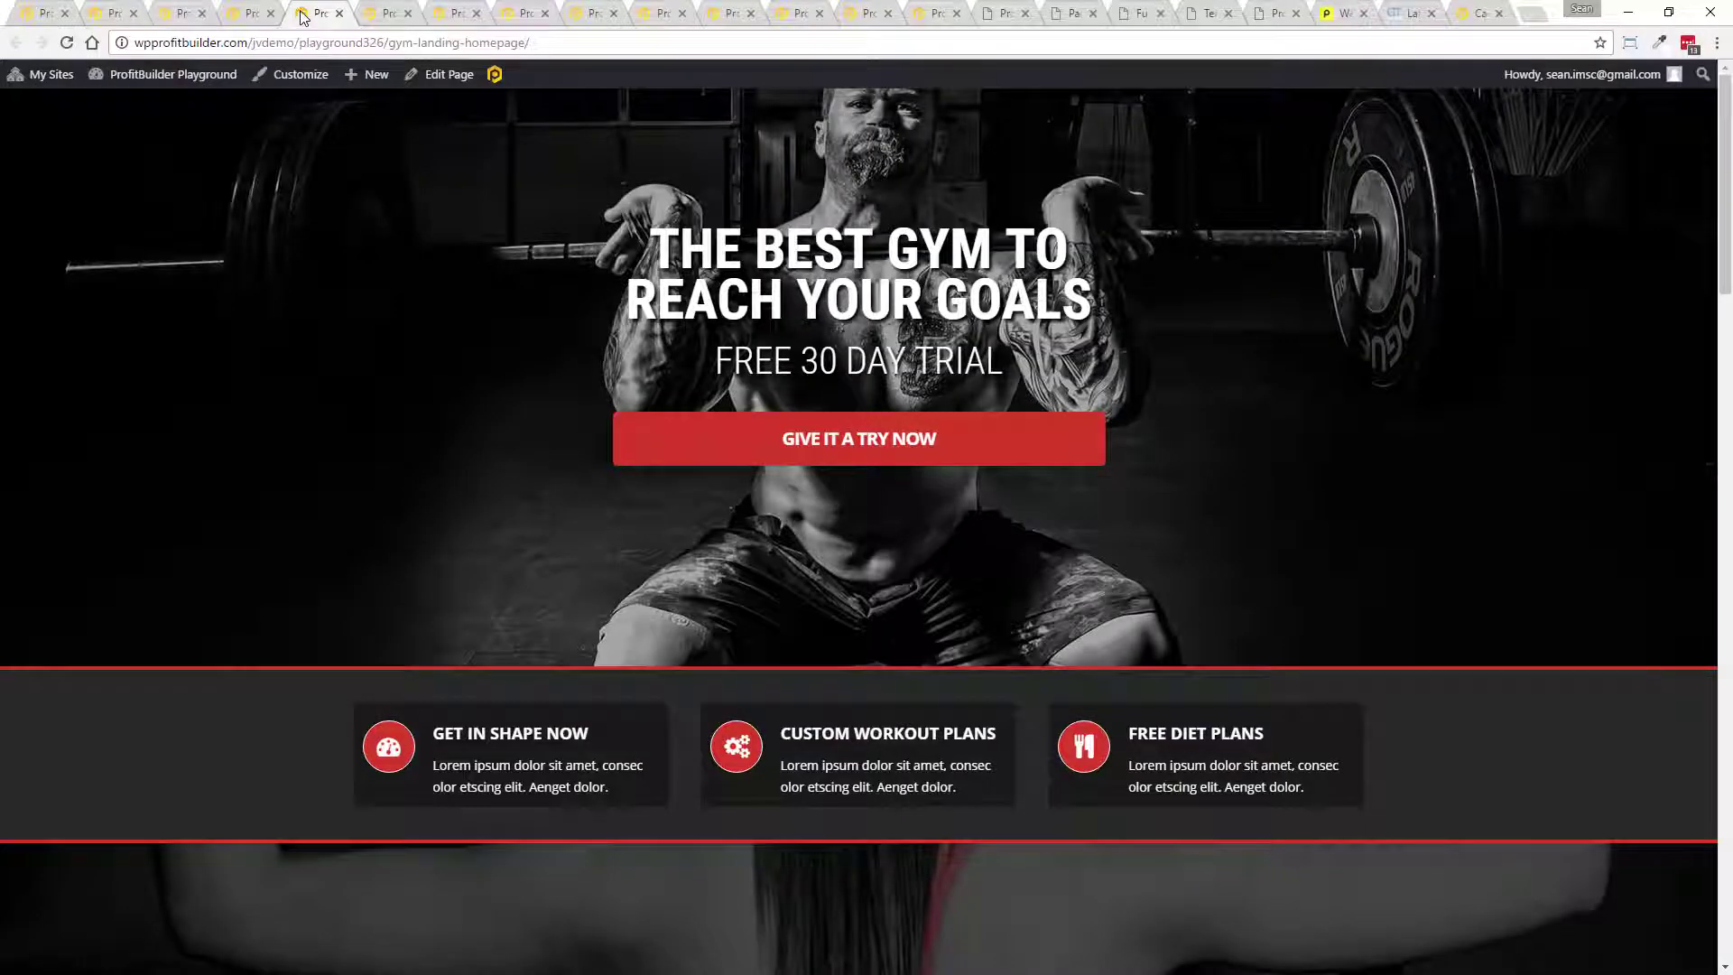
left_click(248, 13)
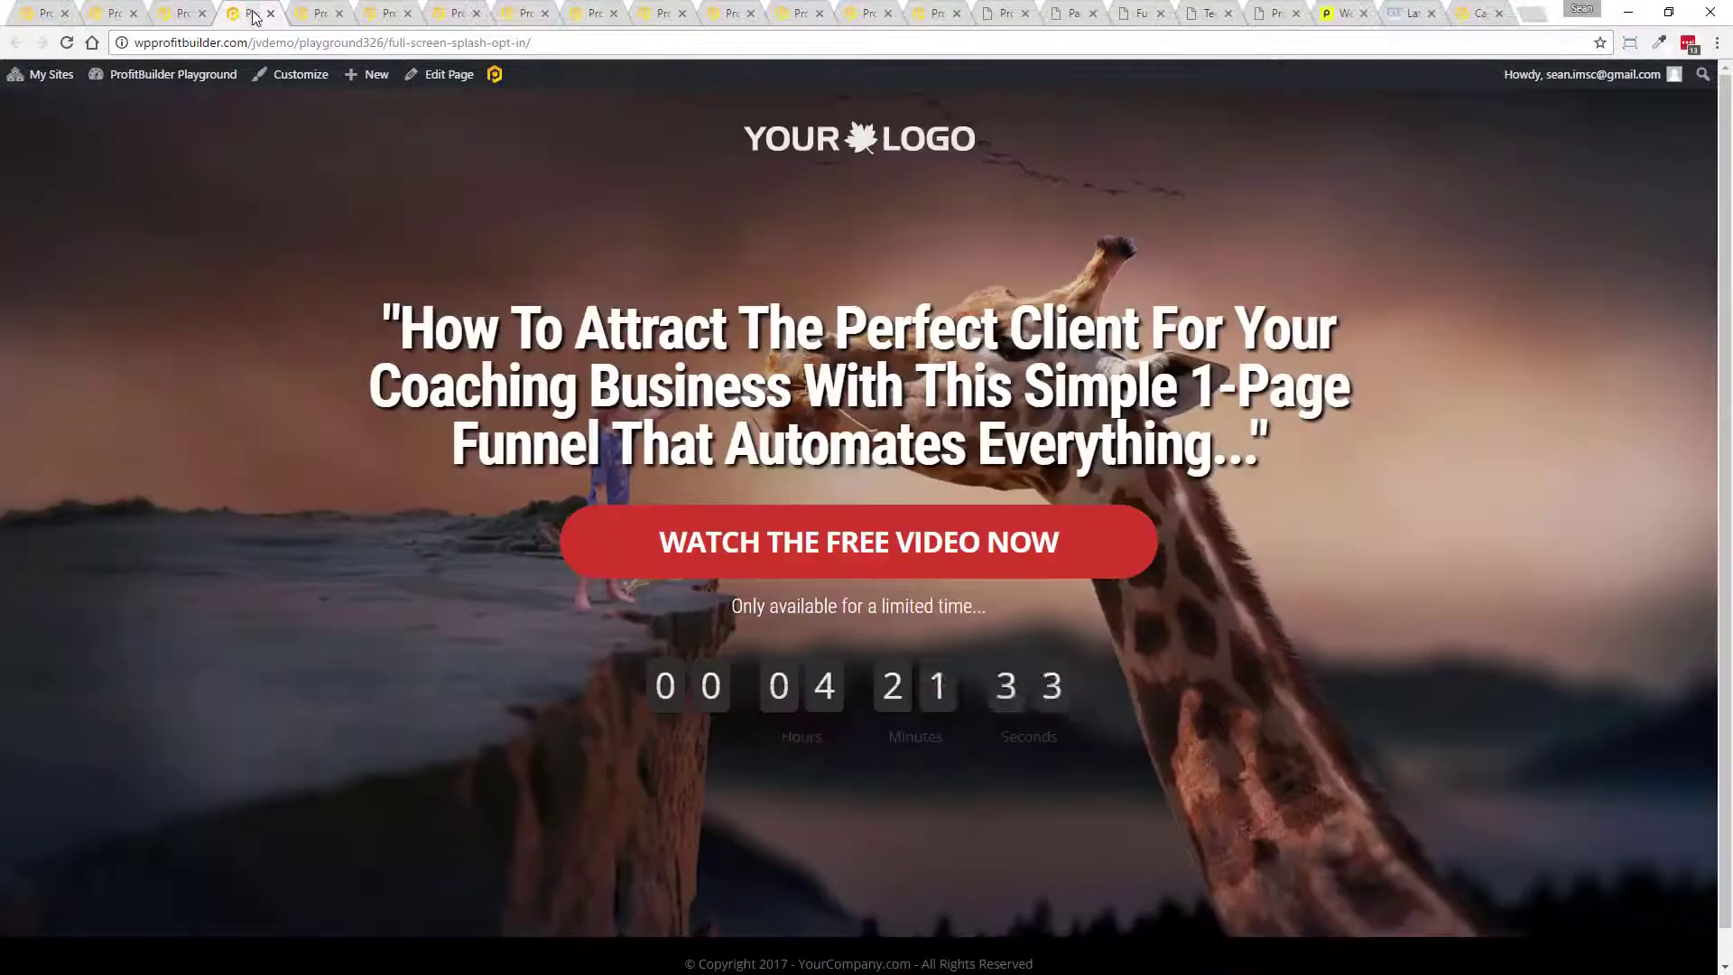
left_click(1006, 14)
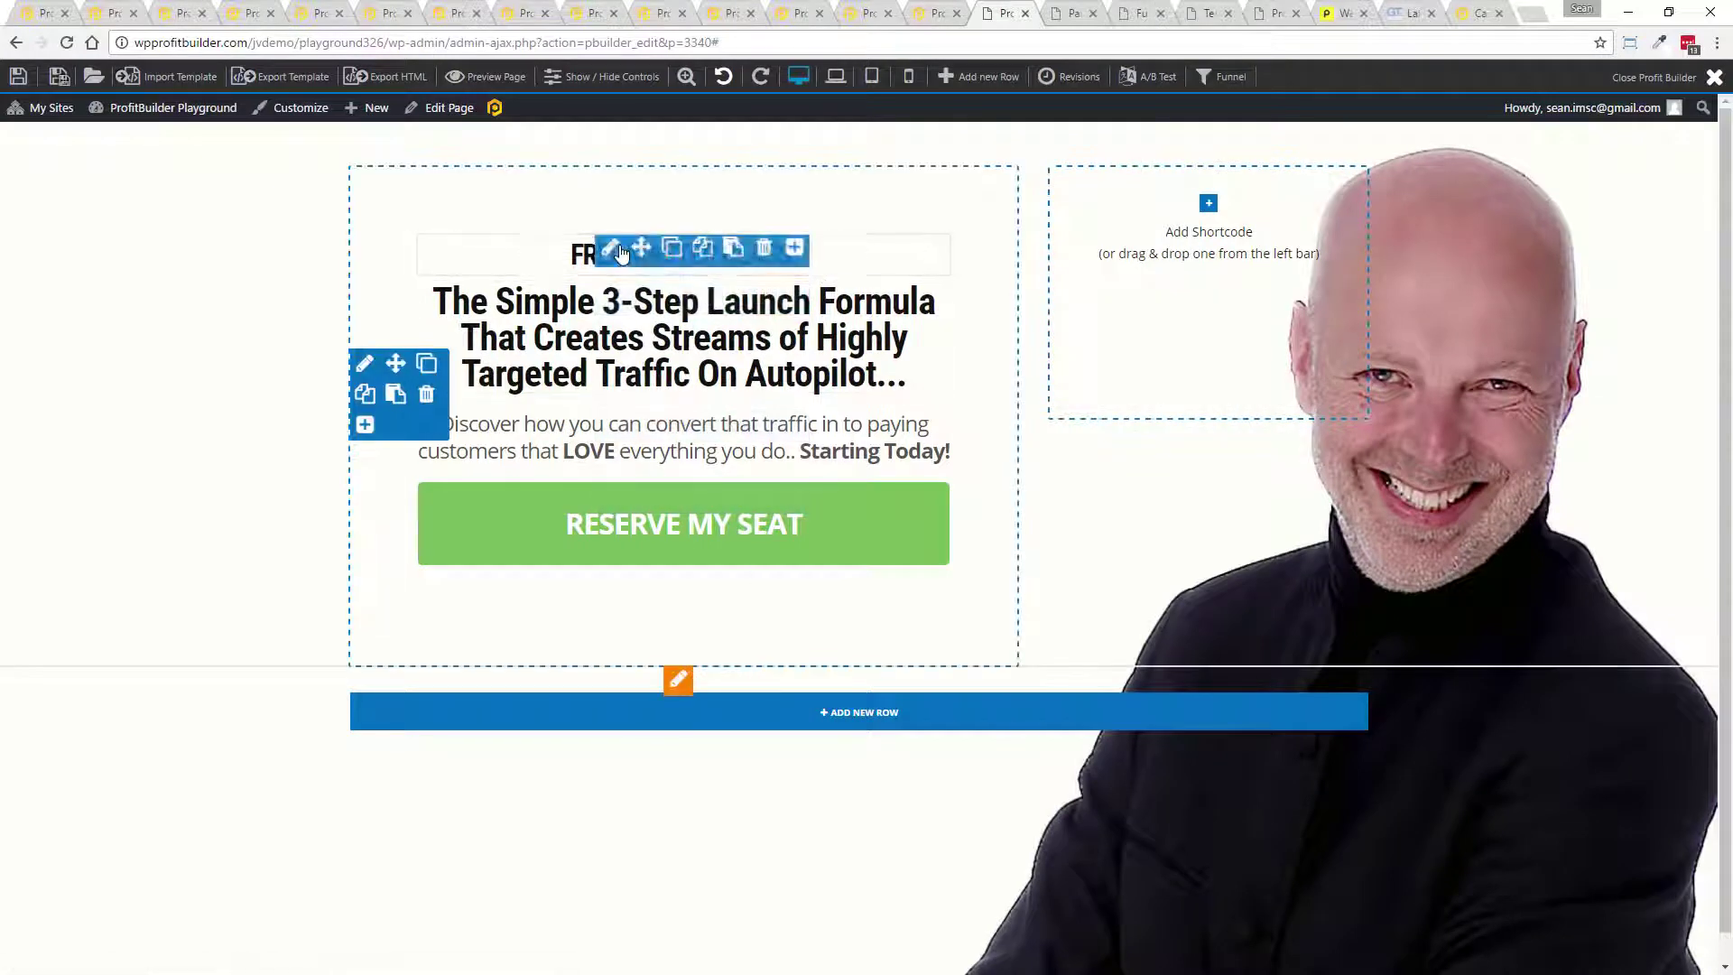